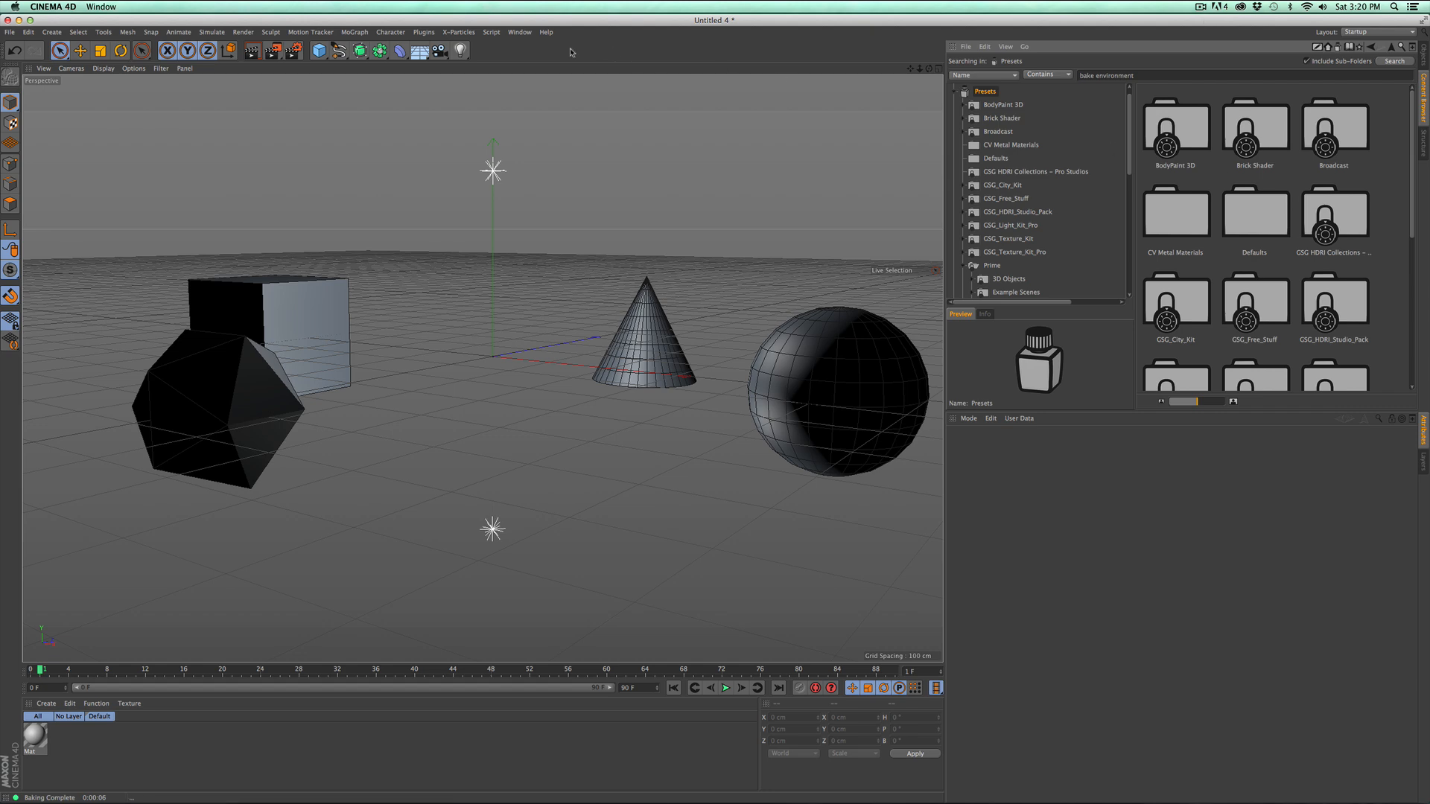
Step: Add the BakeEnvironment preset from Prime's Presets > Light Setups > Light Environments folder to the scene
left_click(441, 51)
left_click(1423, 54)
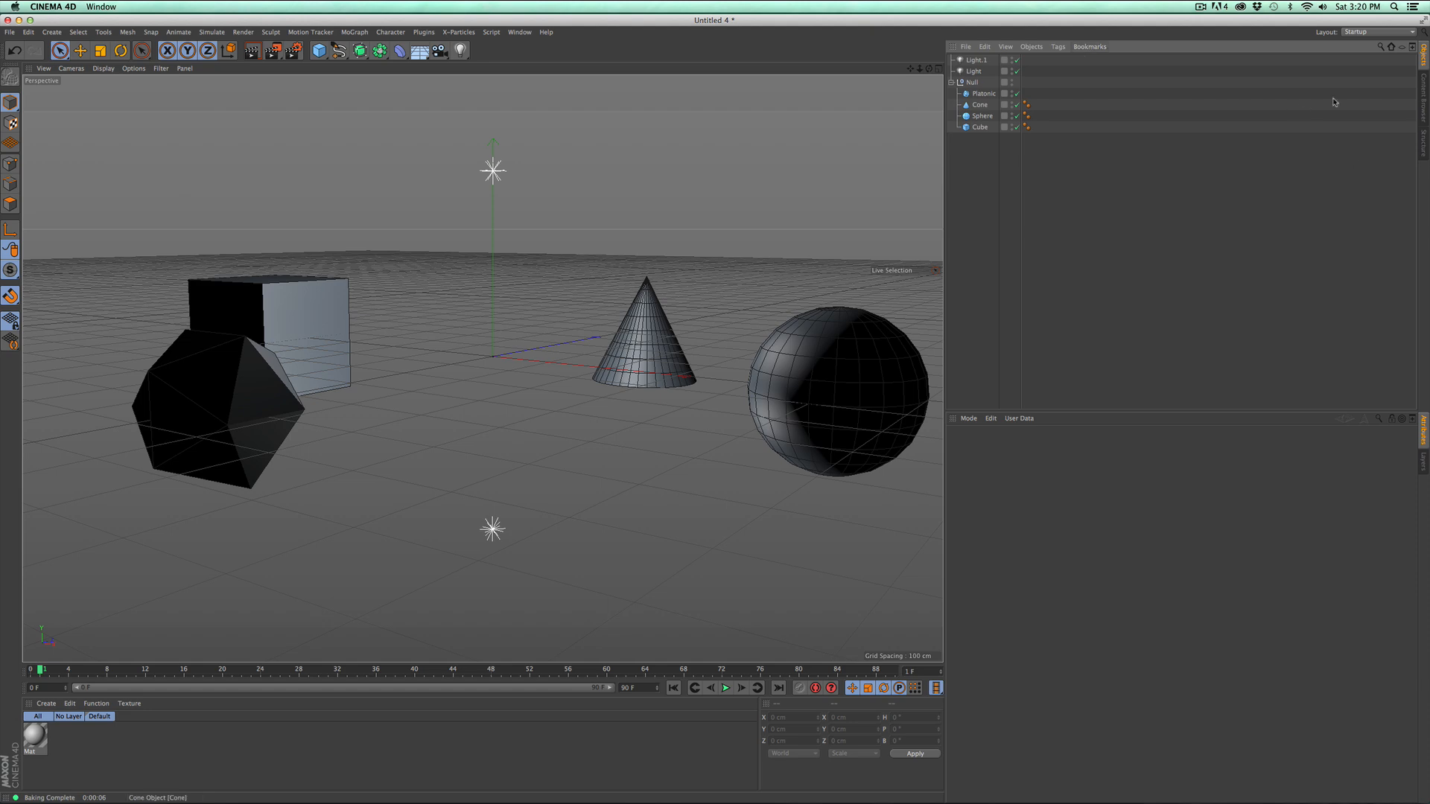
left_click(1423, 96)
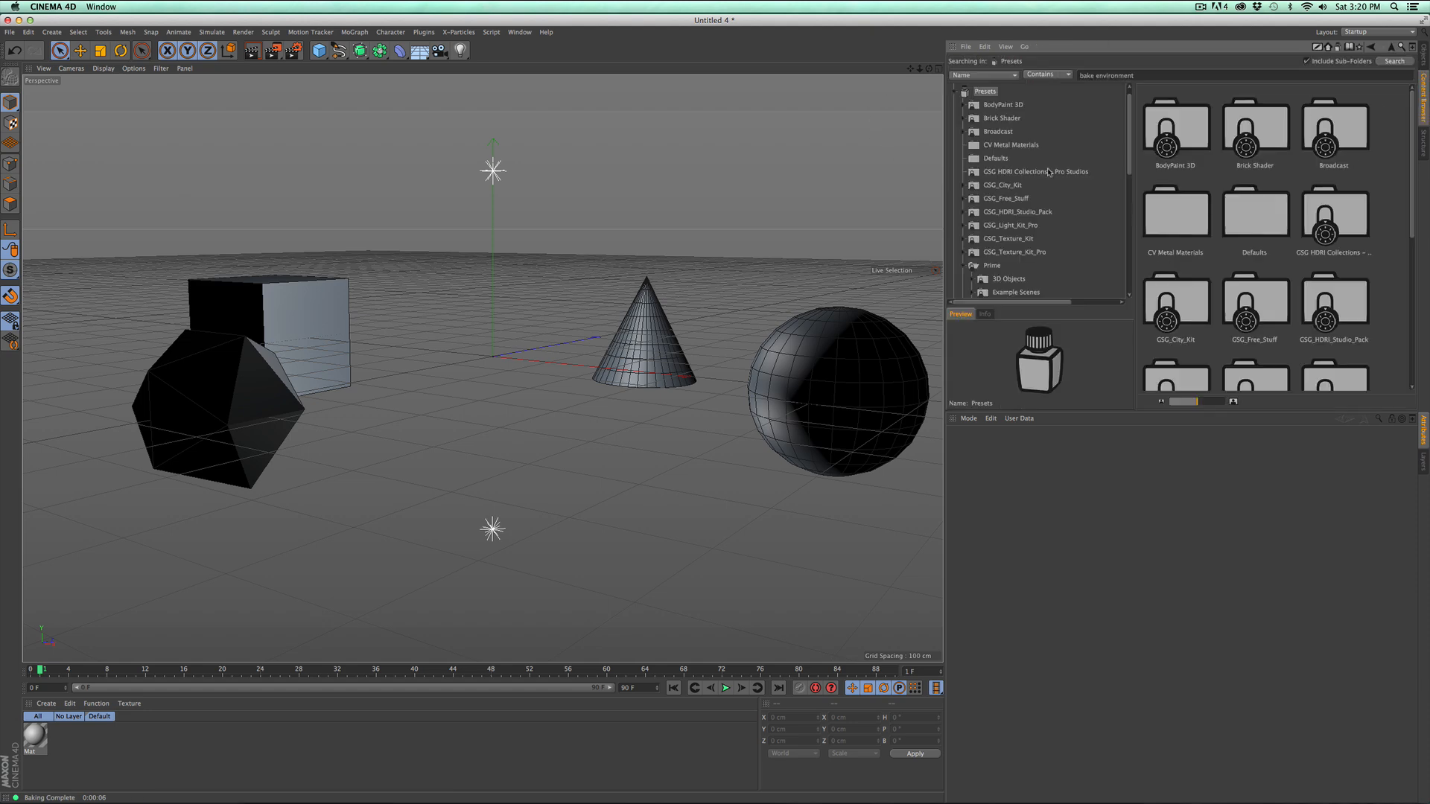
left_click(985, 91)
left_click(990, 266)
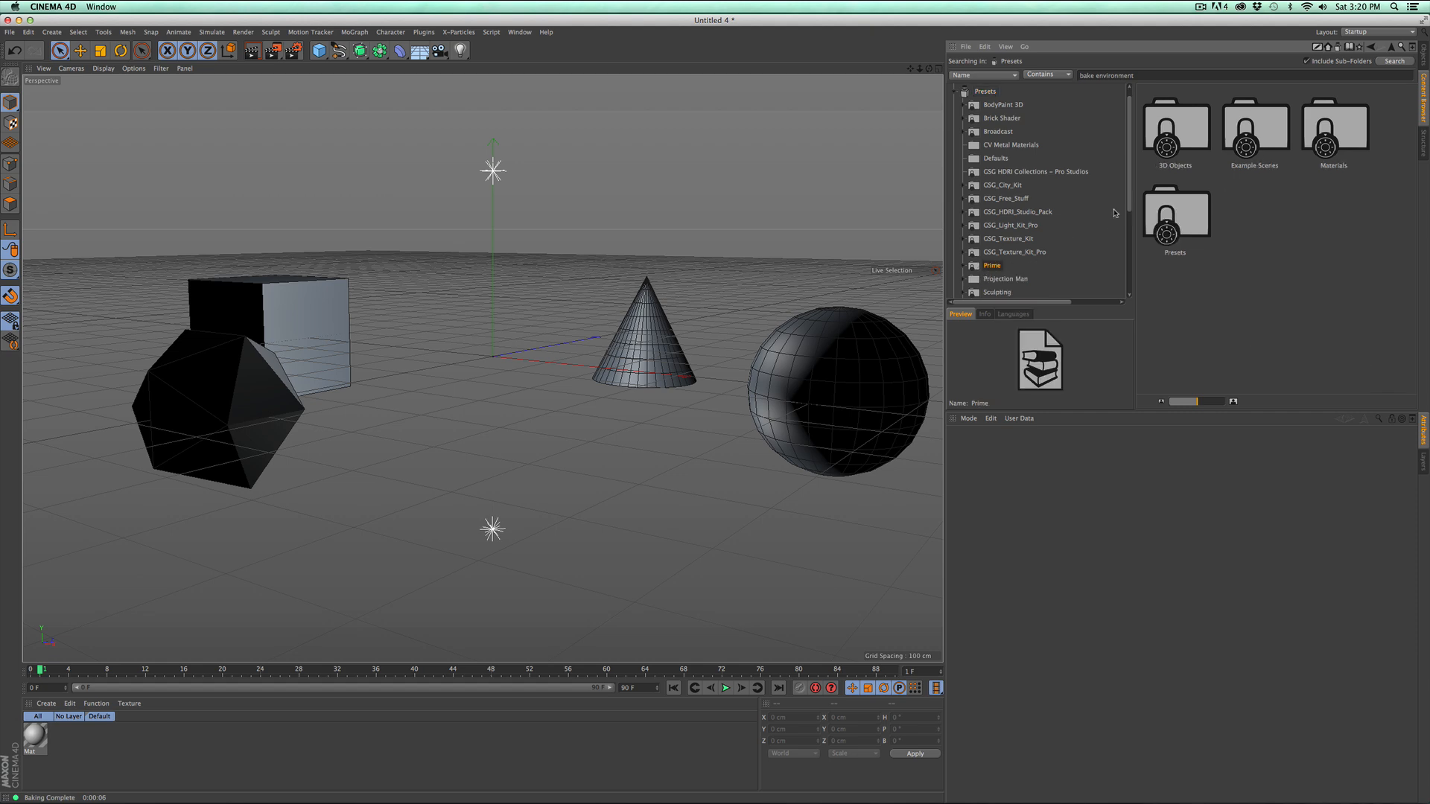
double_click(993, 268)
left_click_drag(1129, 173, 1130, 219)
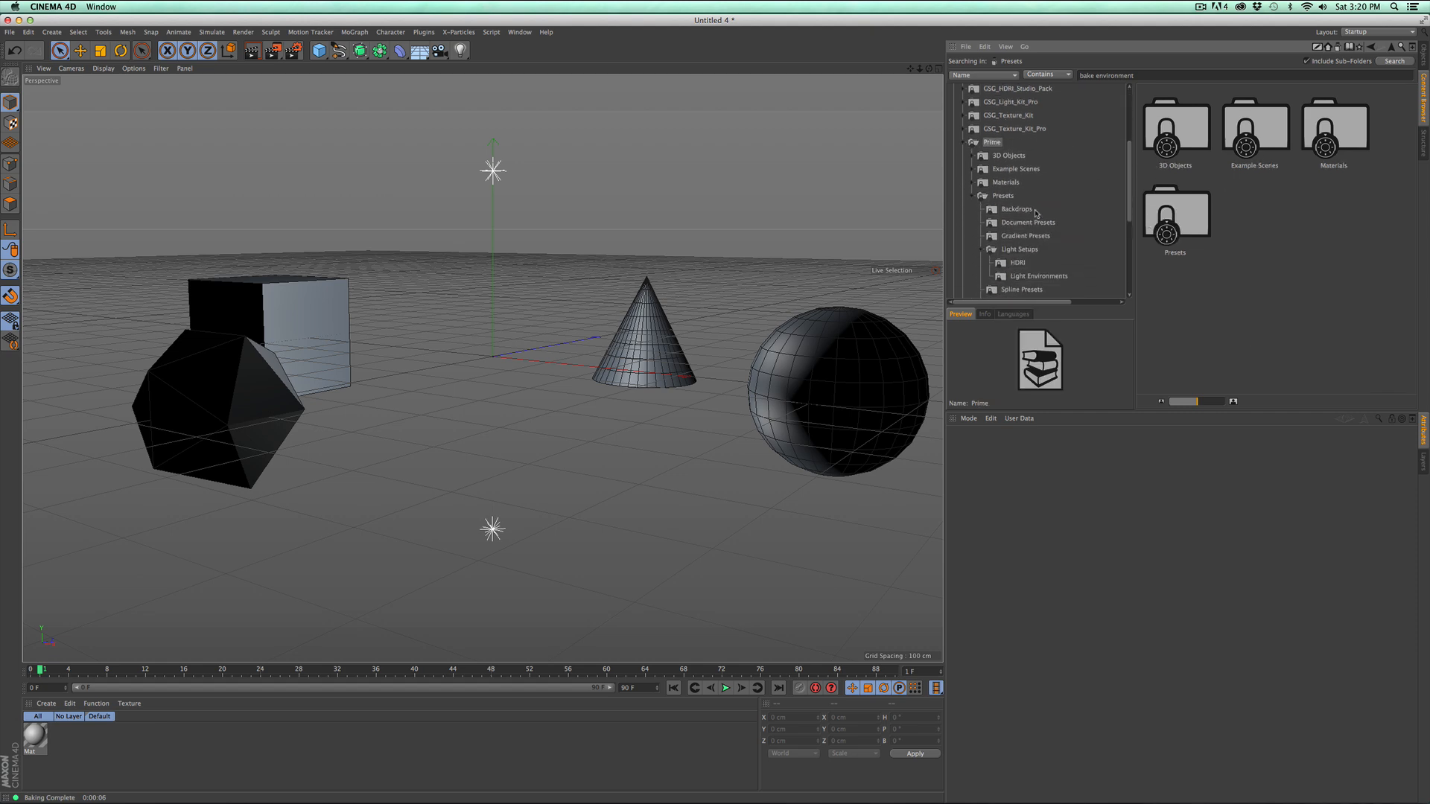
left_click(1004, 196)
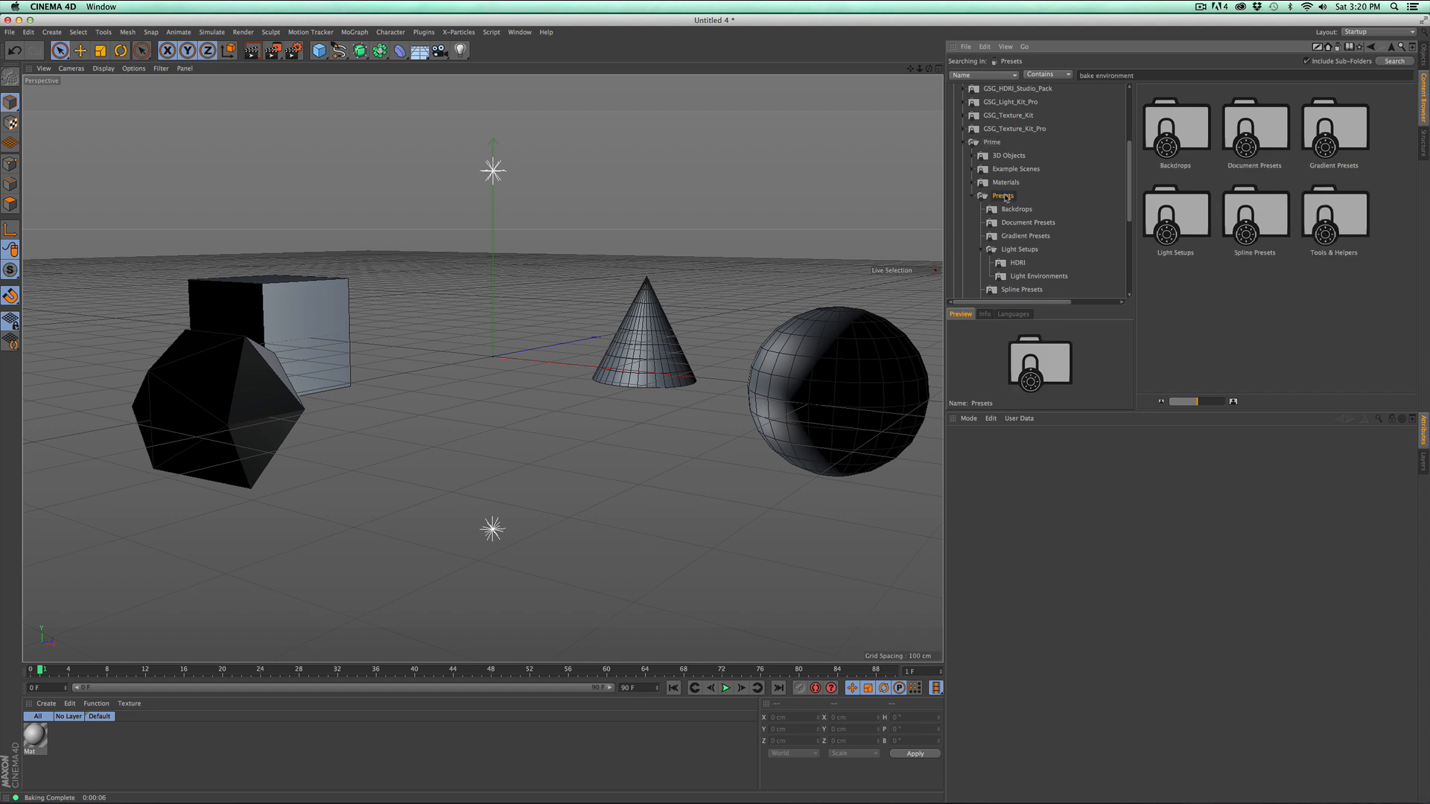
left_click(1018, 250)
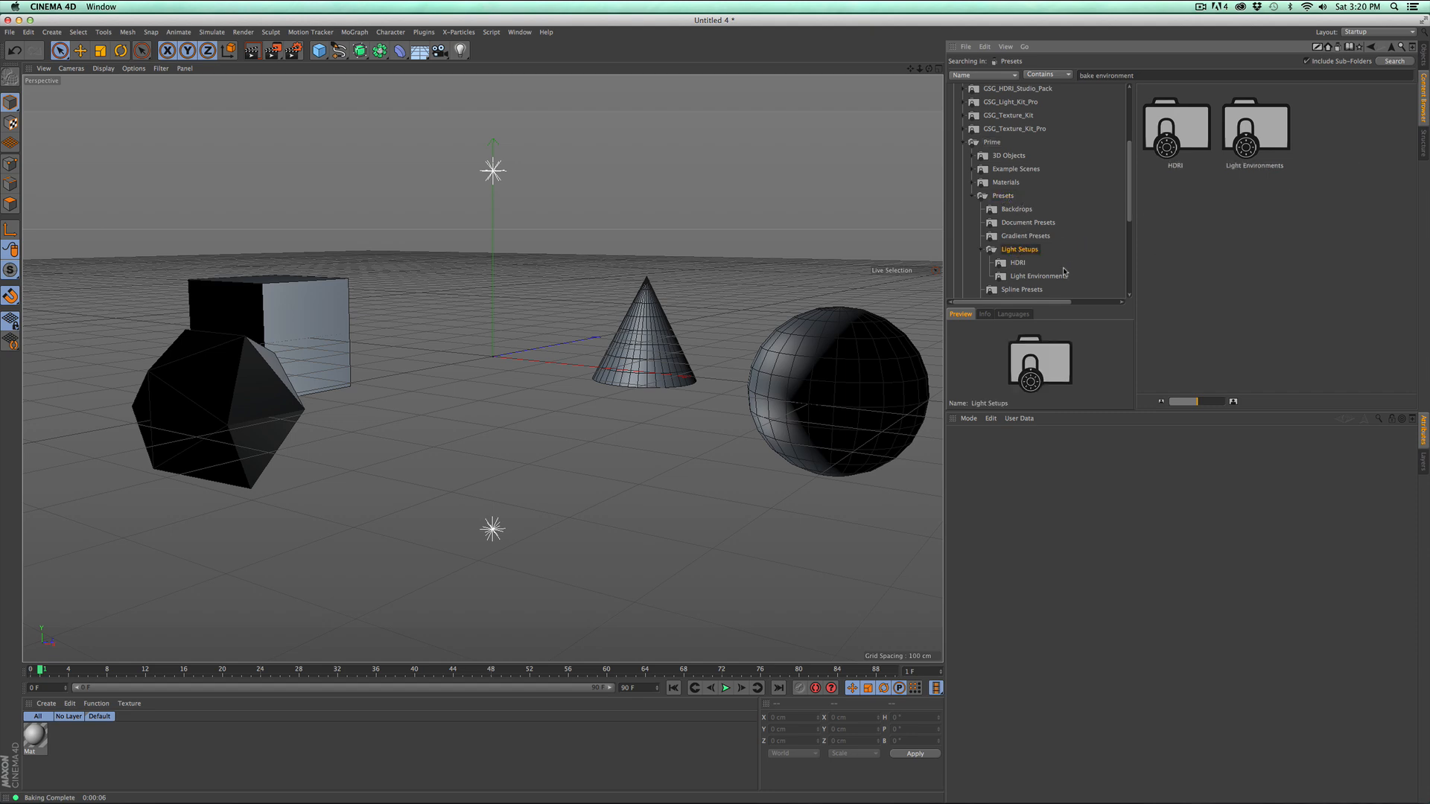
left_click(1048, 278)
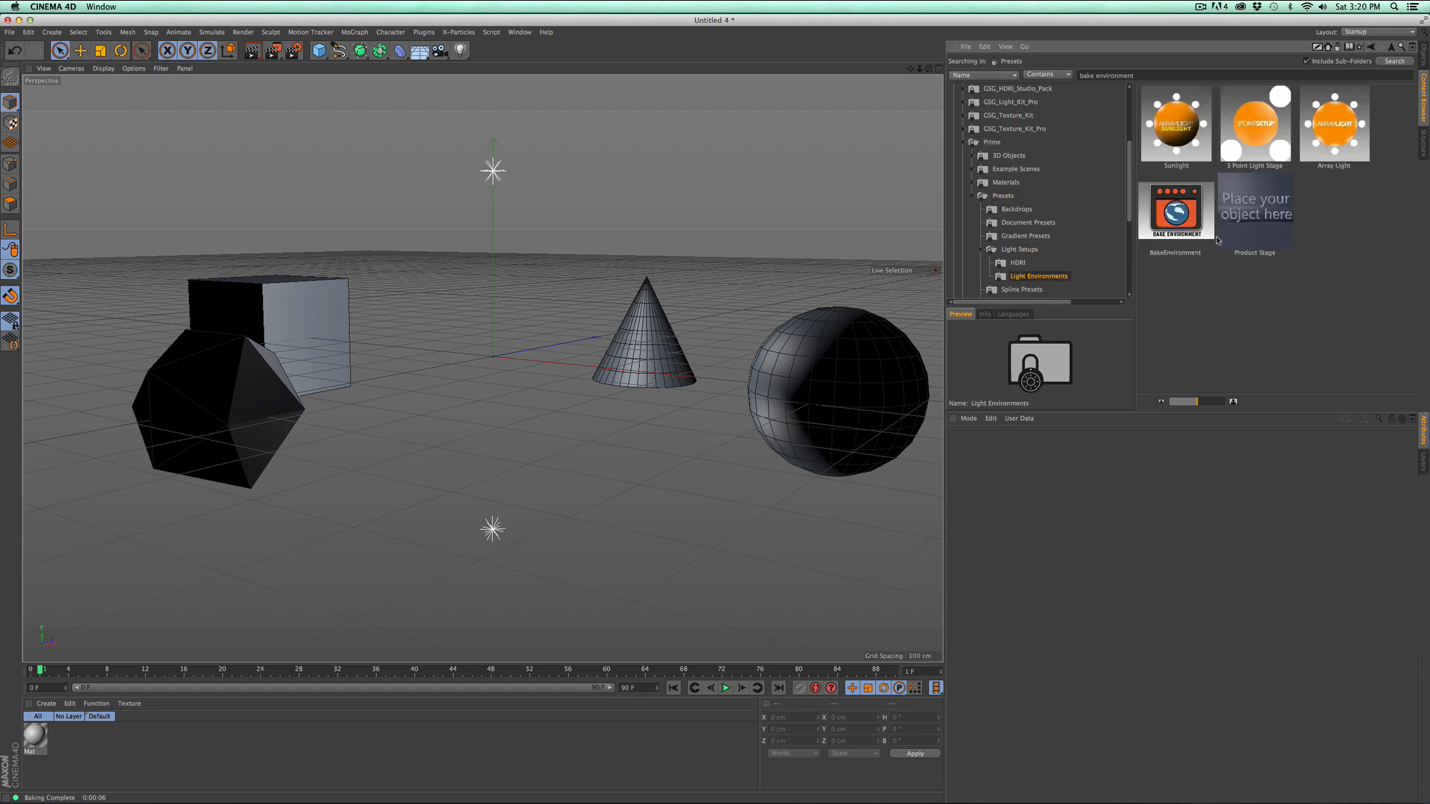
double_click(1173, 216)
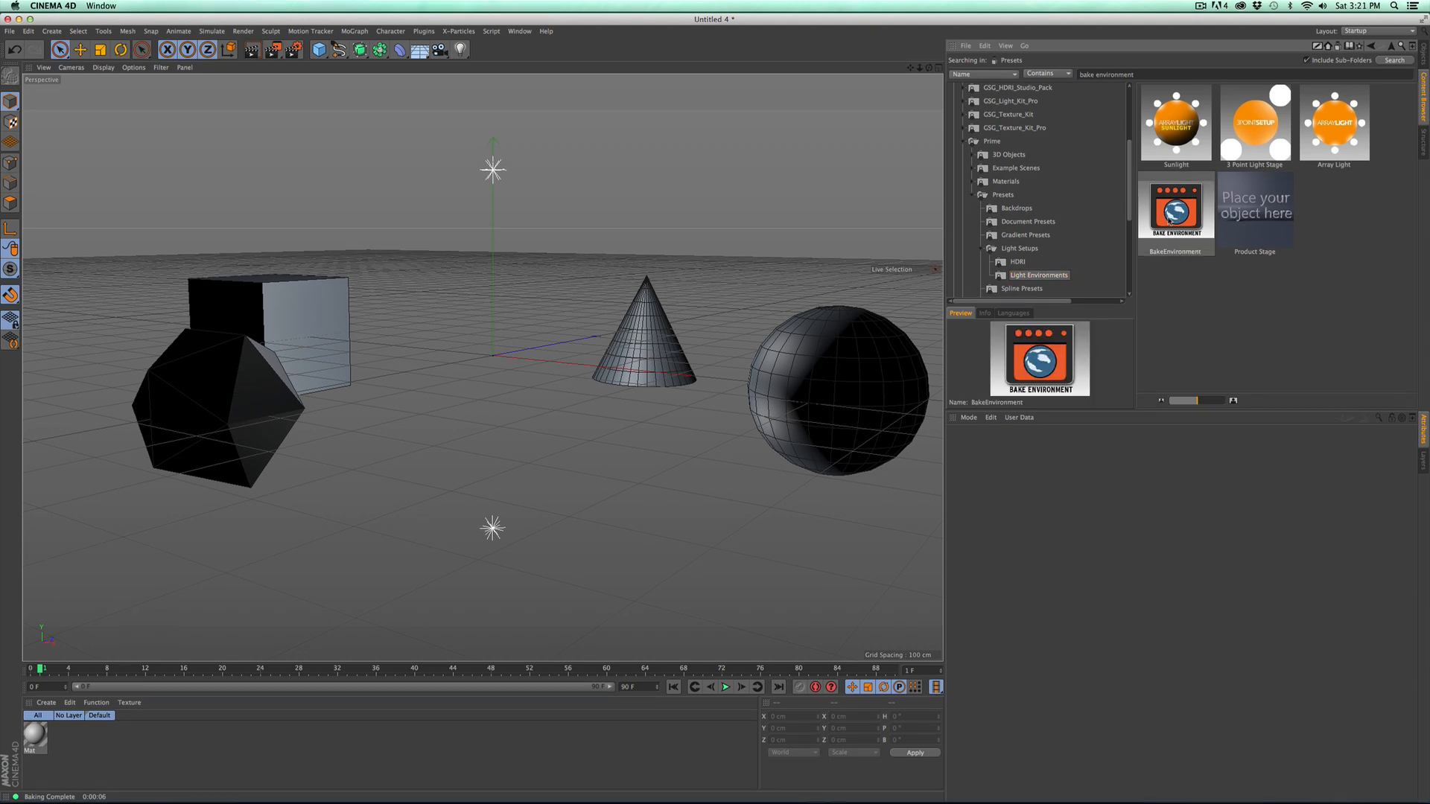
Step: Delete the TopHemisphere object from the BakeEnvironment group
left_click(1422, 56)
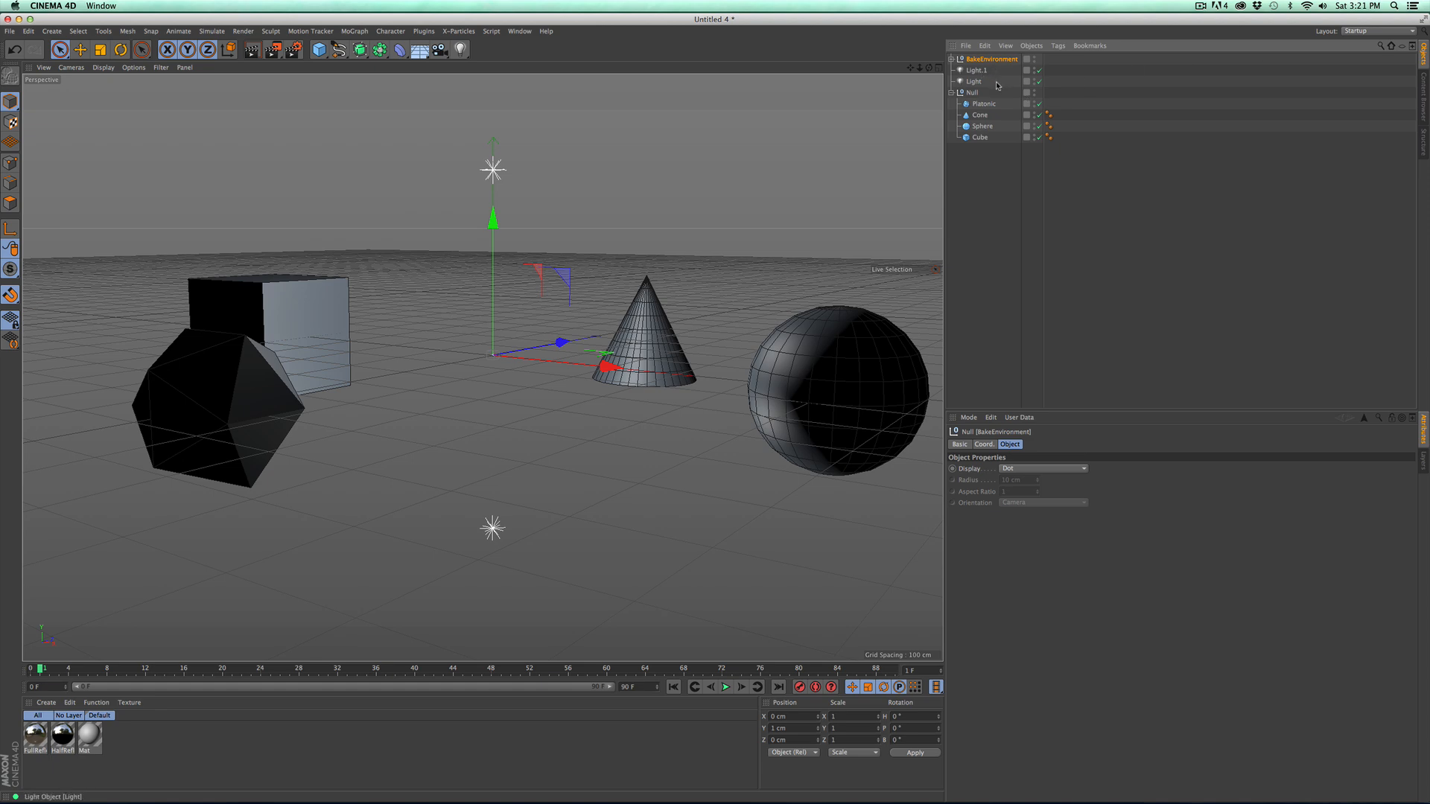
left_click(950, 60)
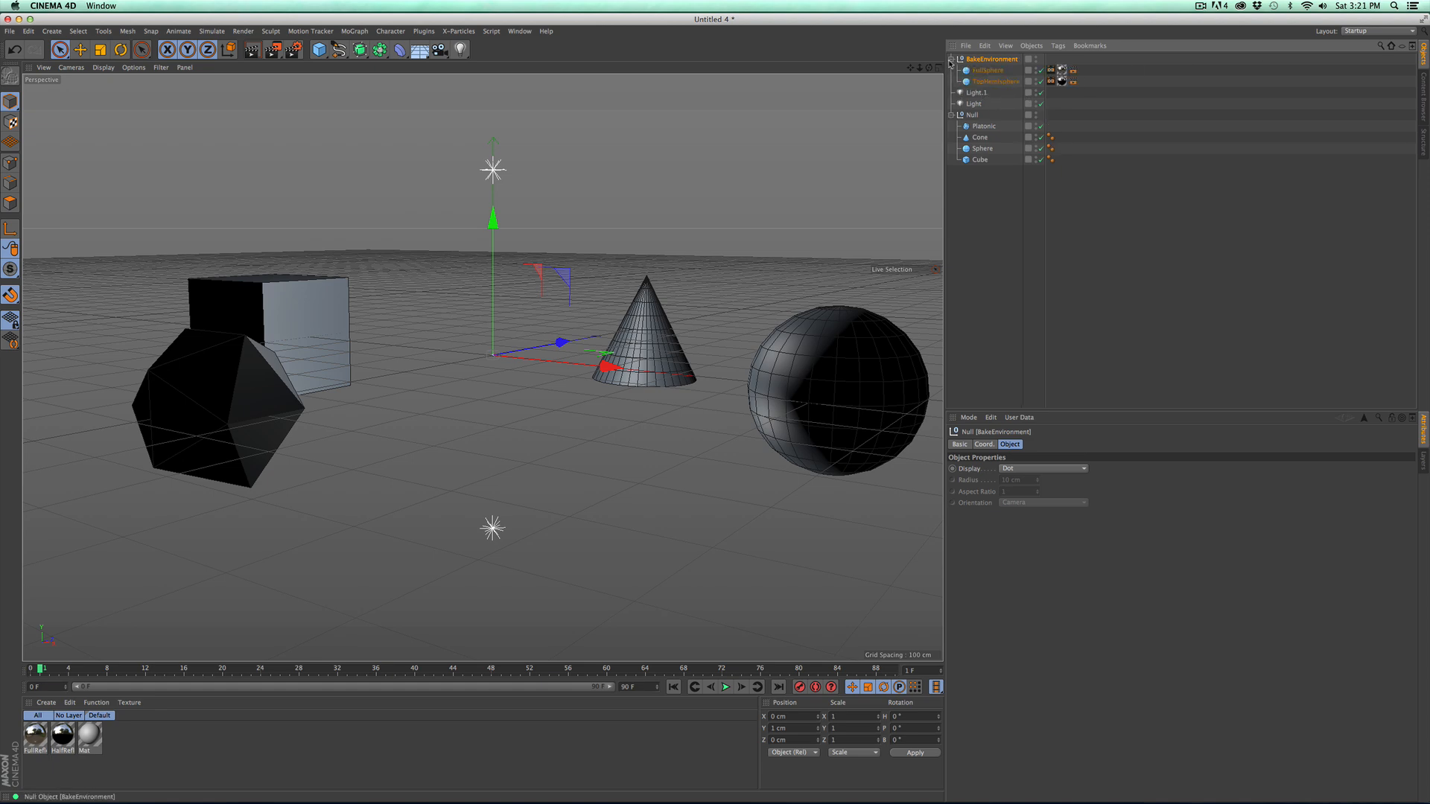
left_click(994, 71)
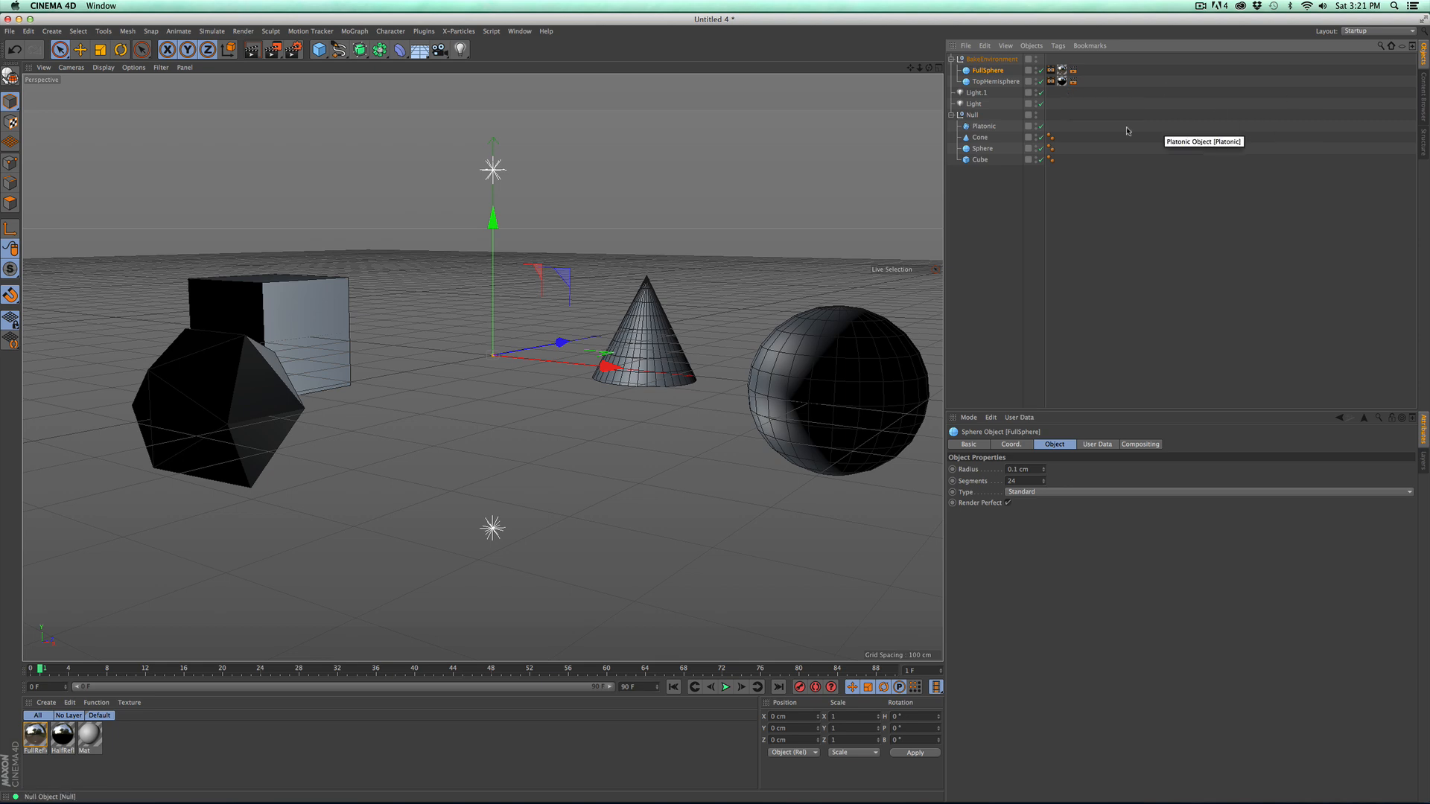
left_click(984, 84)
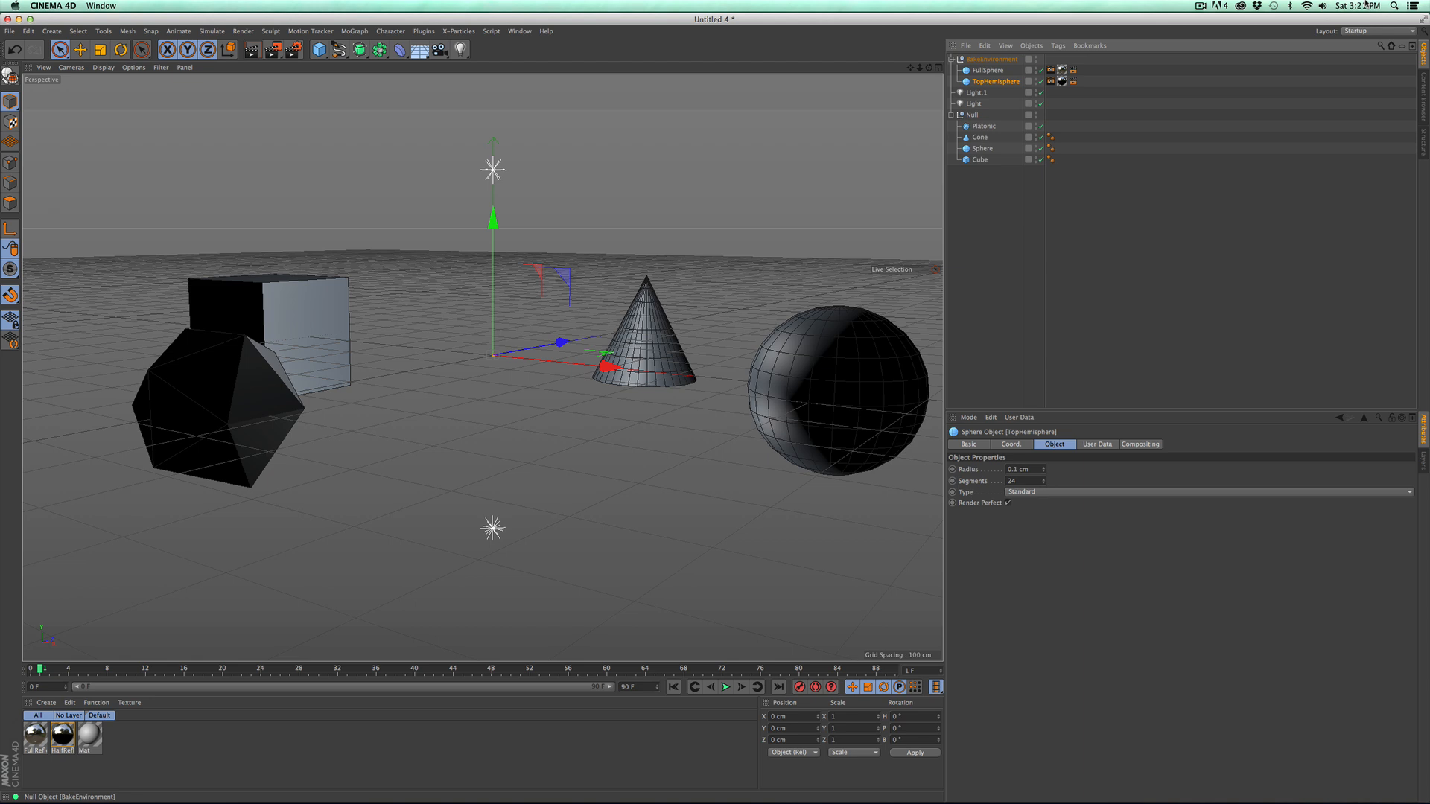
key("Delete")
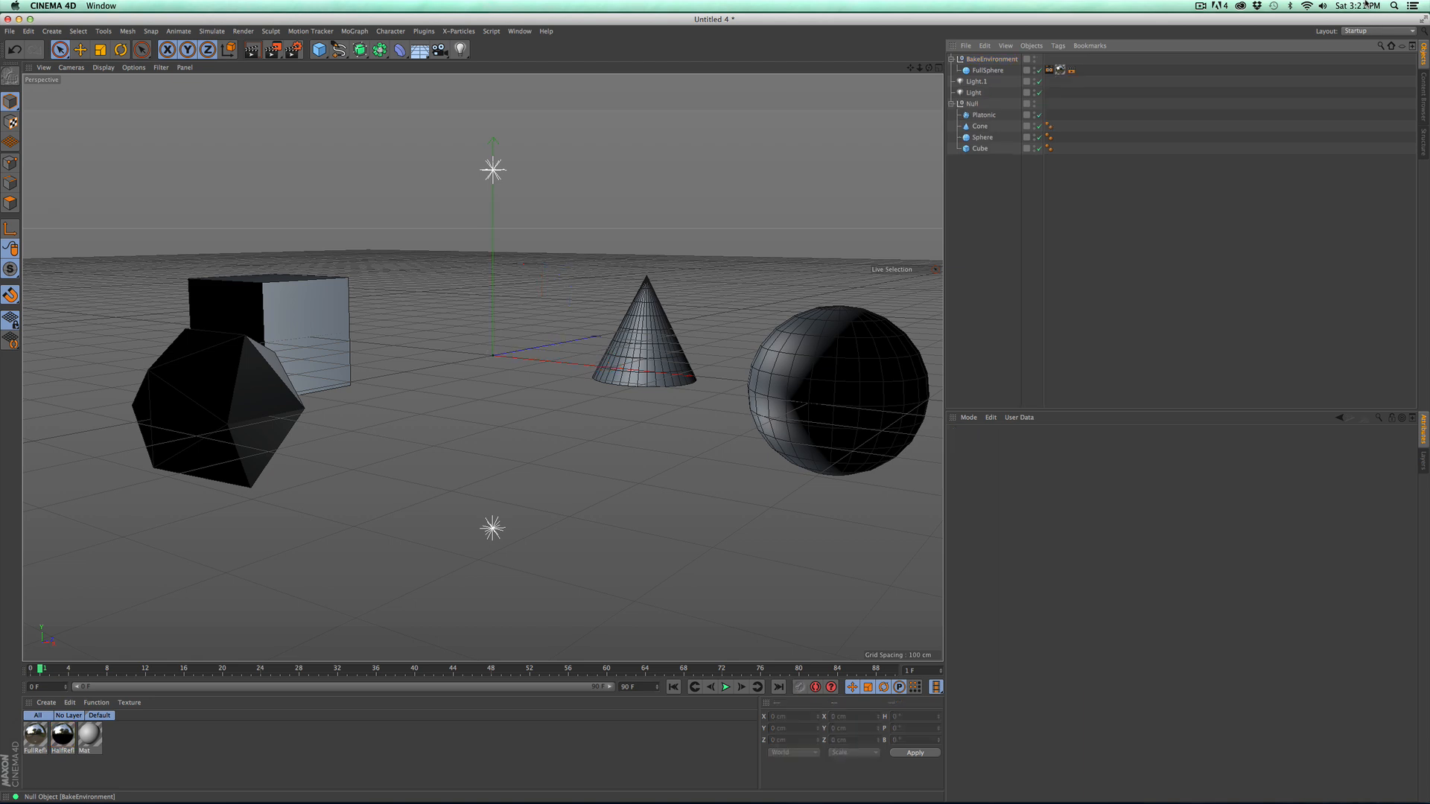
Step: Examine the FullSphere object, its FullReflection material, and its texture and Bake Texture tag settings
left_click(989, 71)
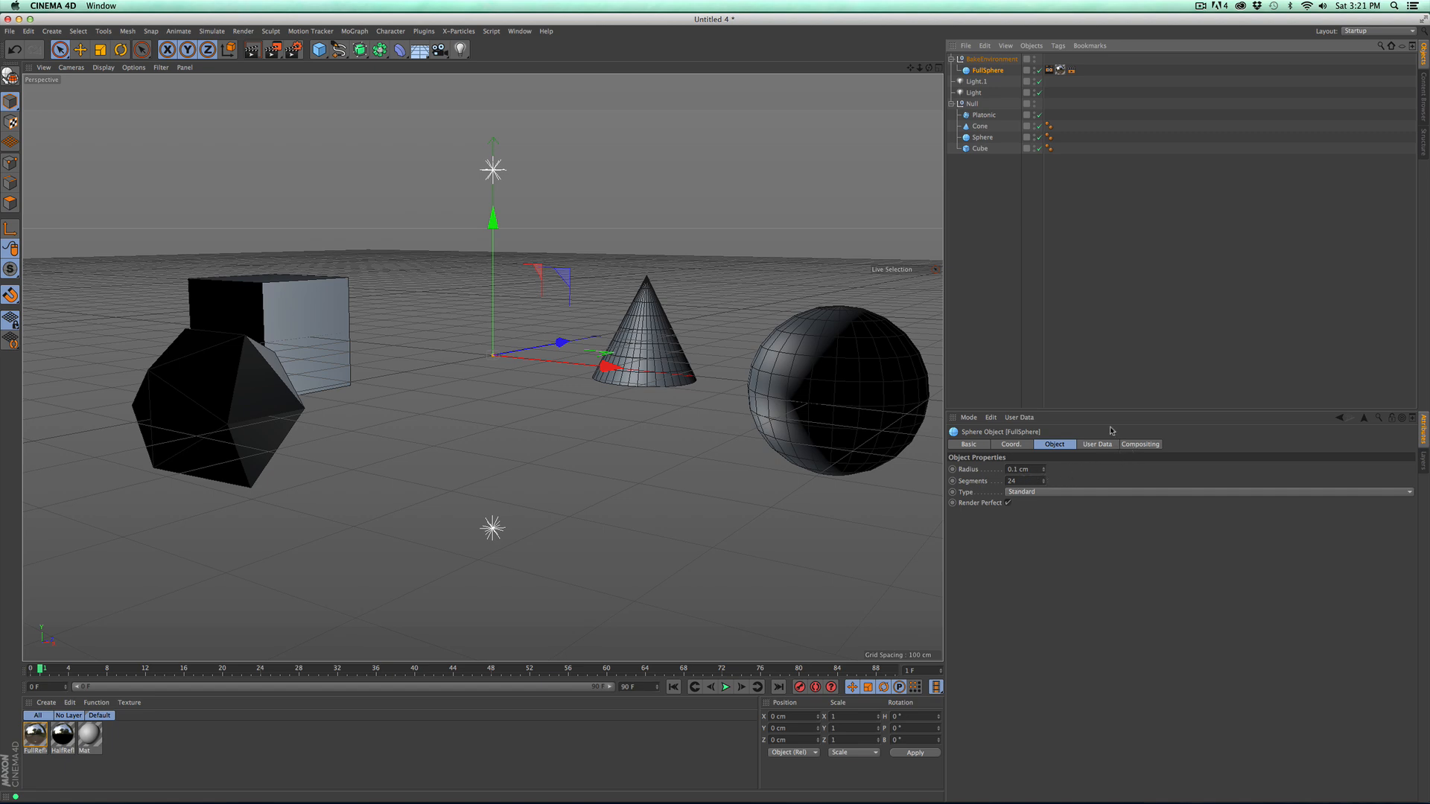
left_click(41, 739)
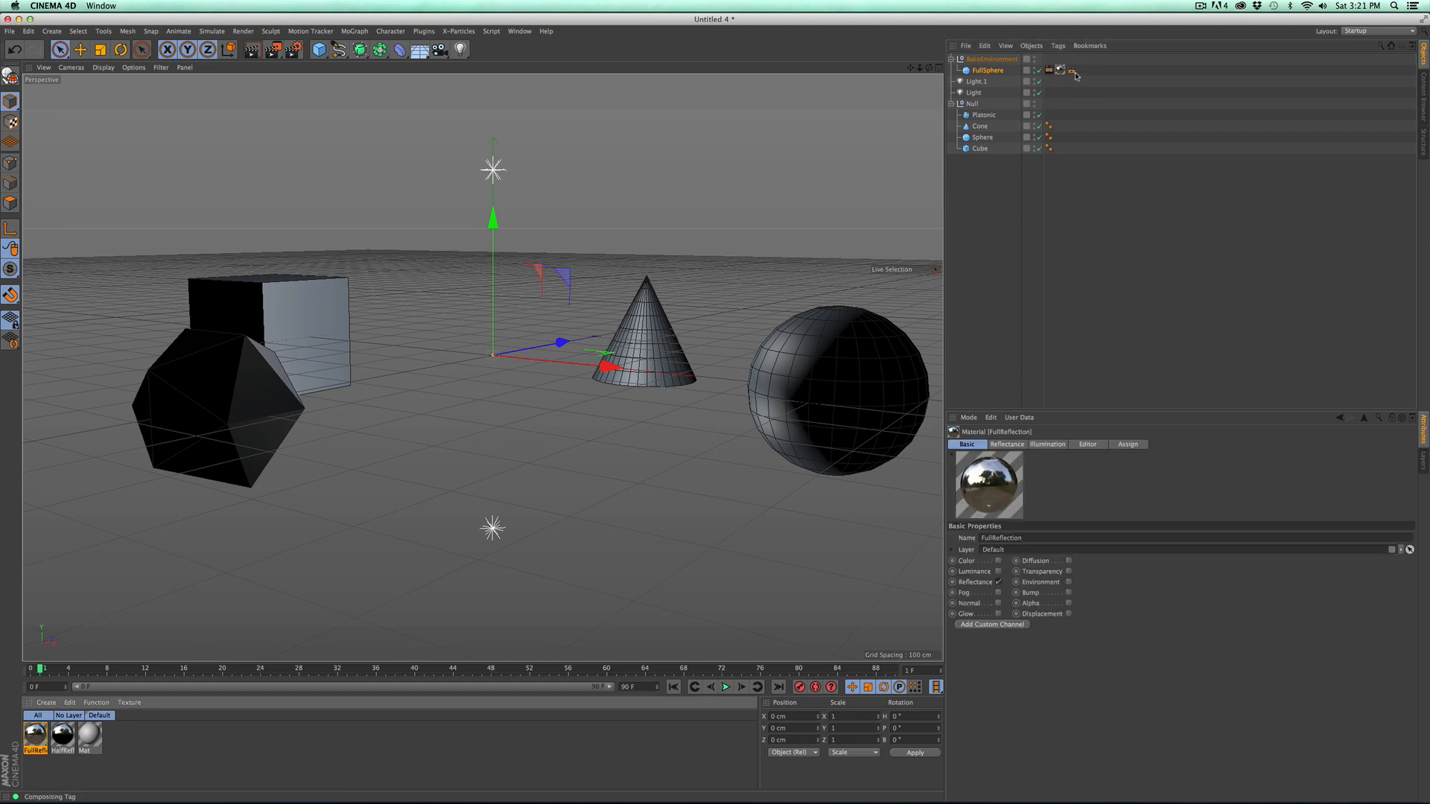
left_click(1060, 71)
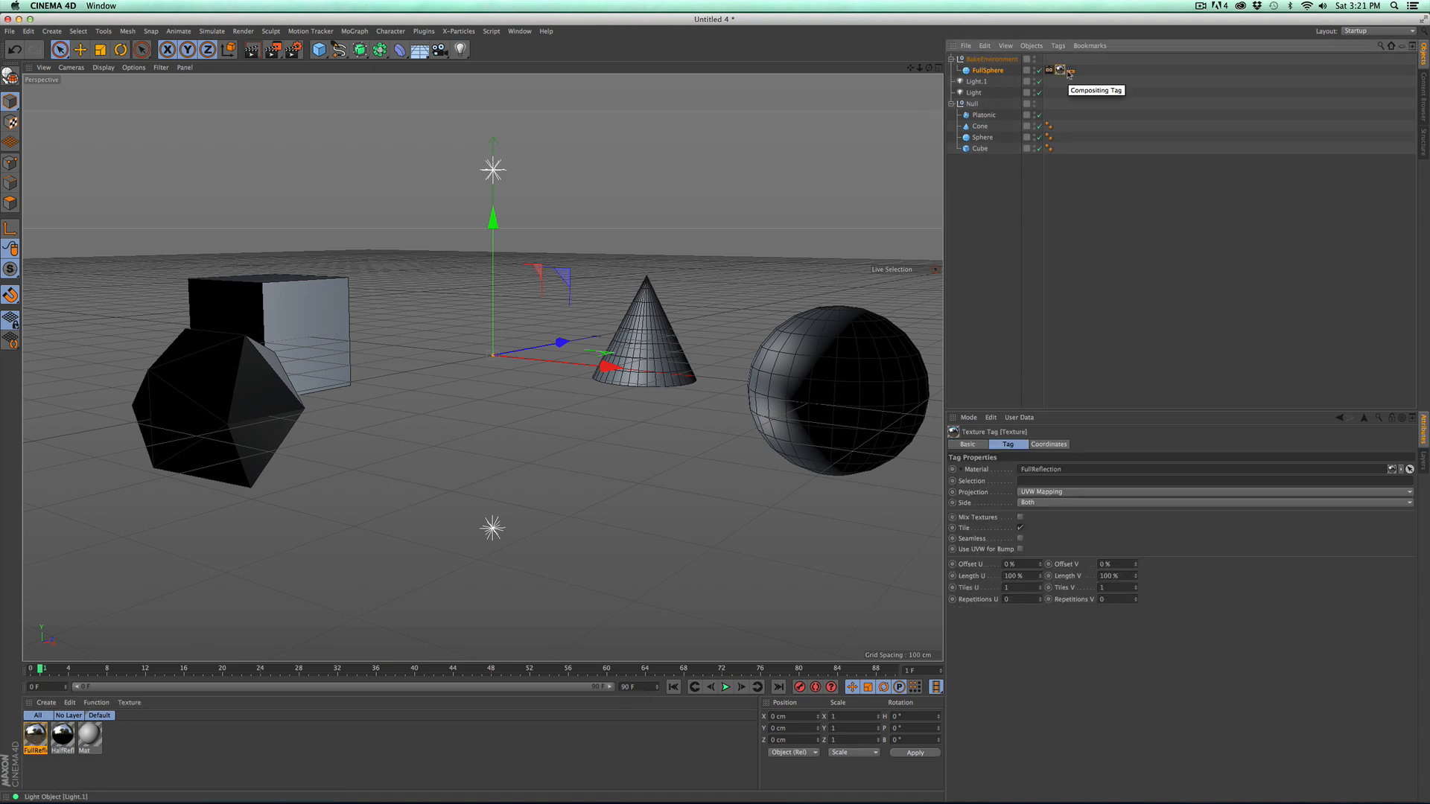
left_click(1049, 70)
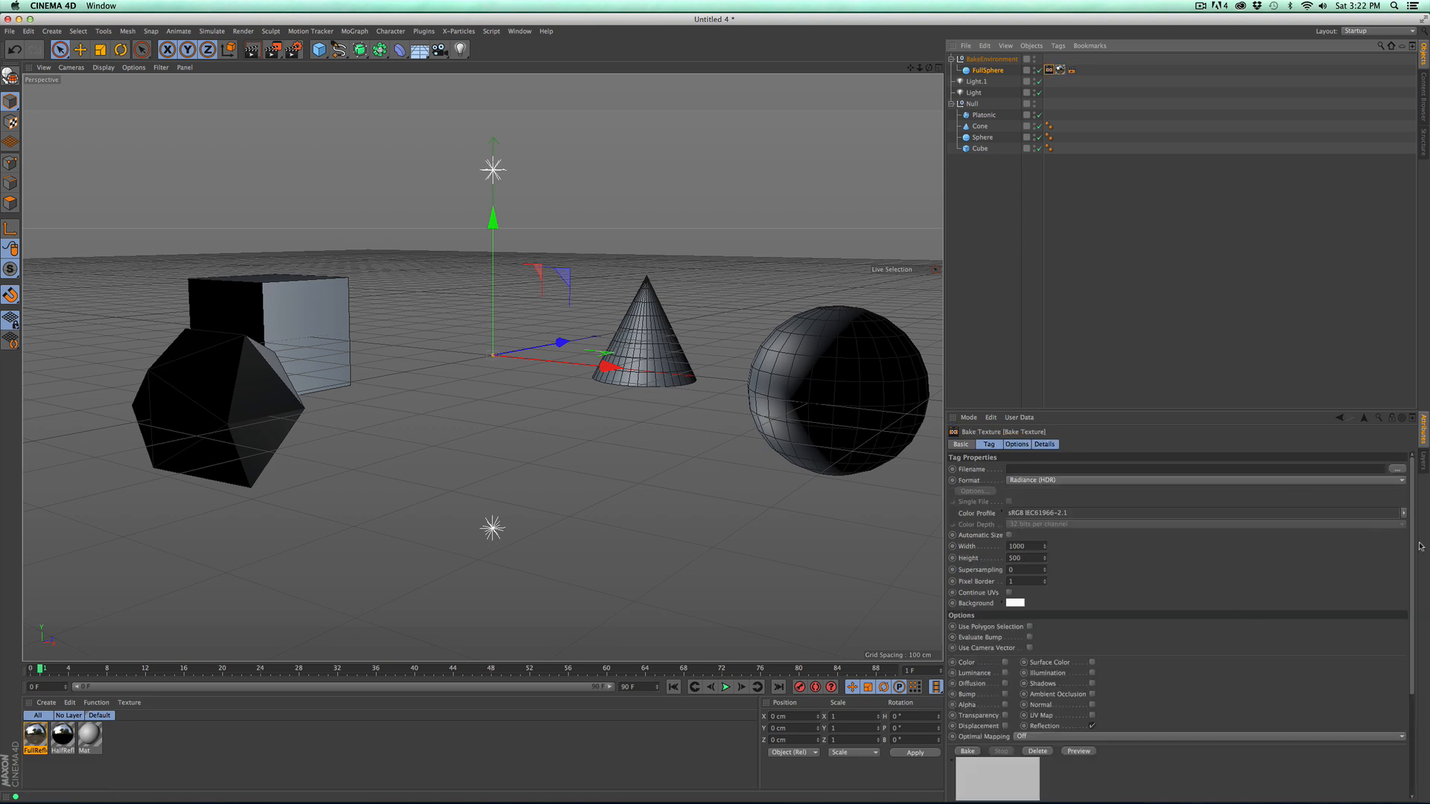
scroll(1415, 556, "down", 3)
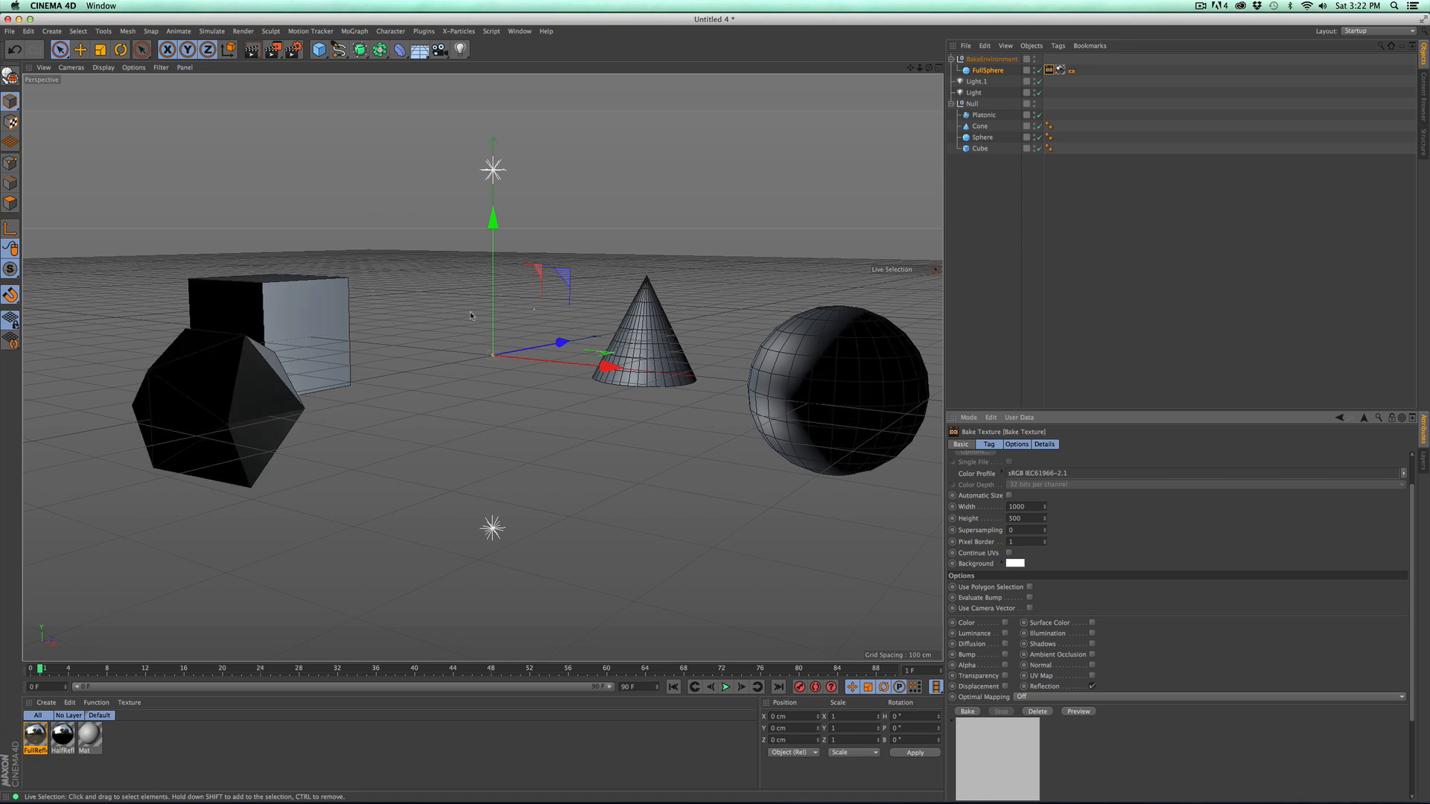
left_click(986, 70)
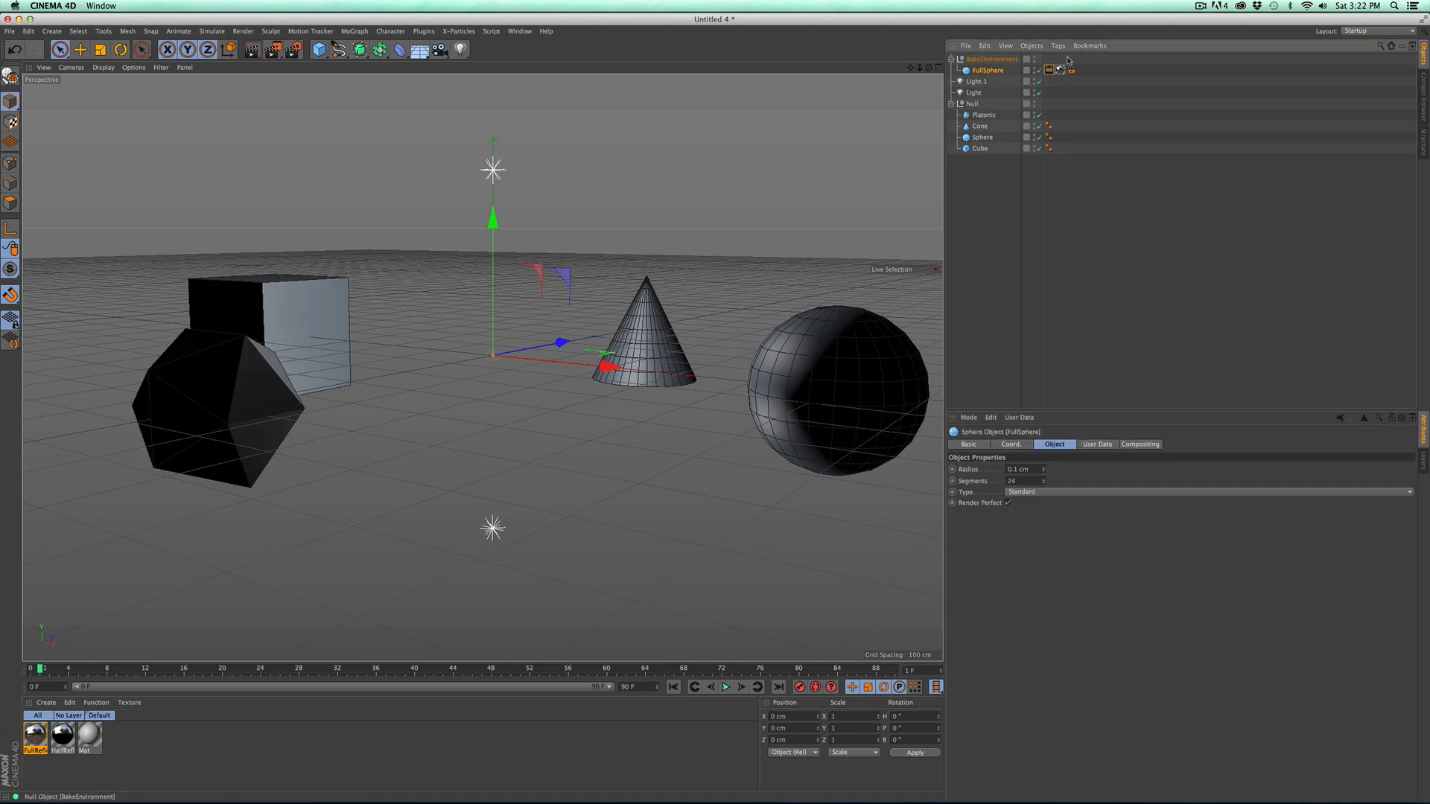
Step: Open the FullSphere's Bake Texture tag settings in a separate floating attributes window
left_click(1049, 70)
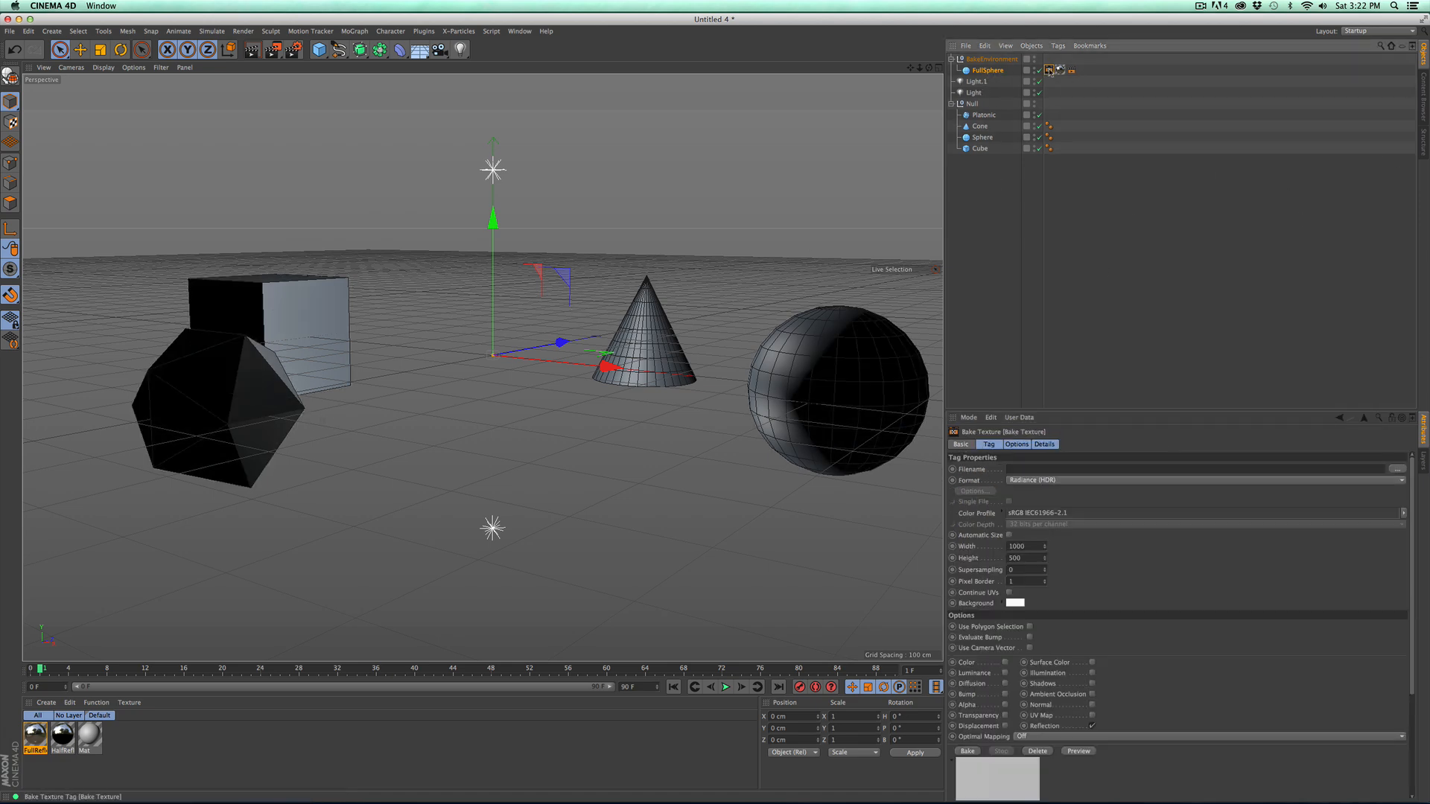
left_click(1412, 419)
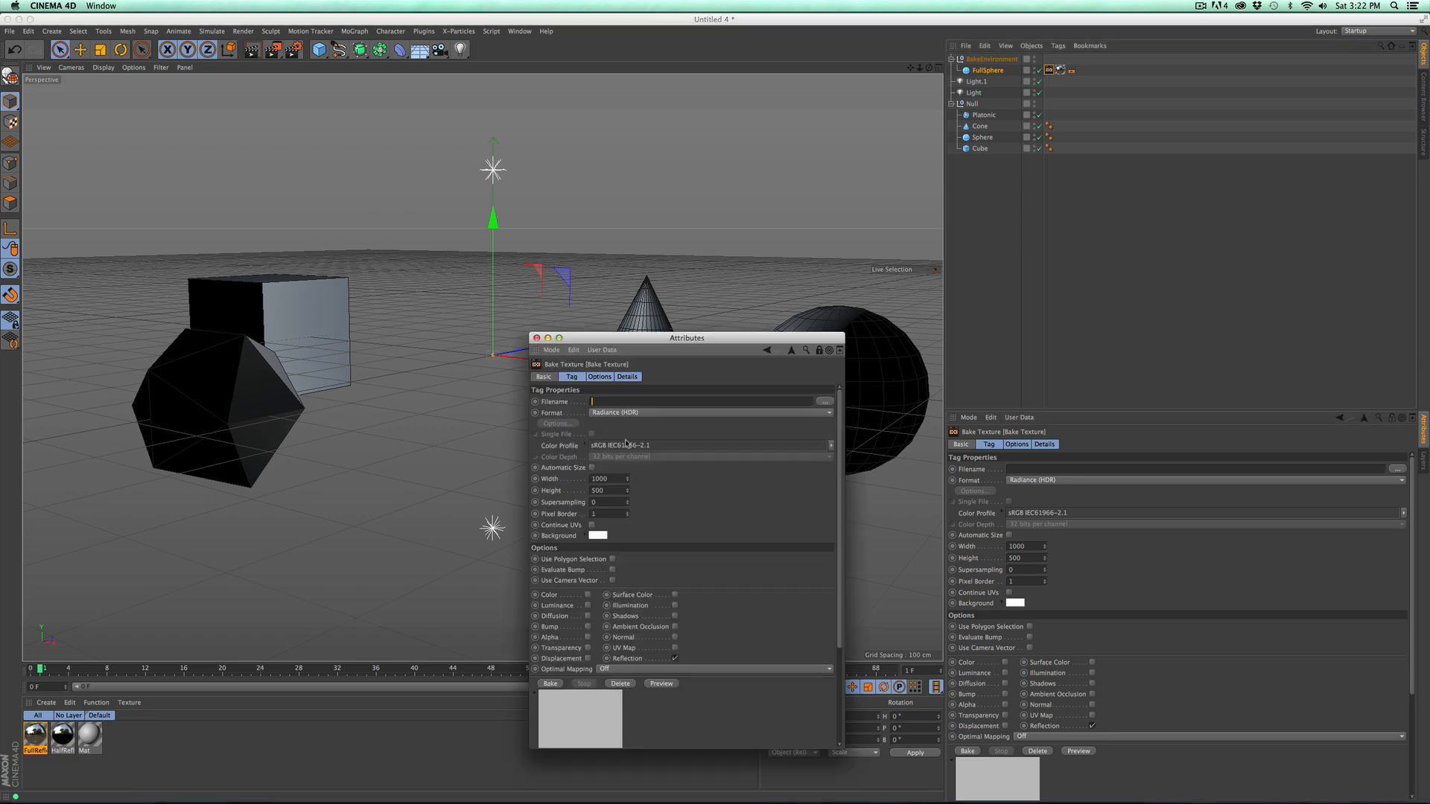
left_click_drag(719, 349, 753, 356)
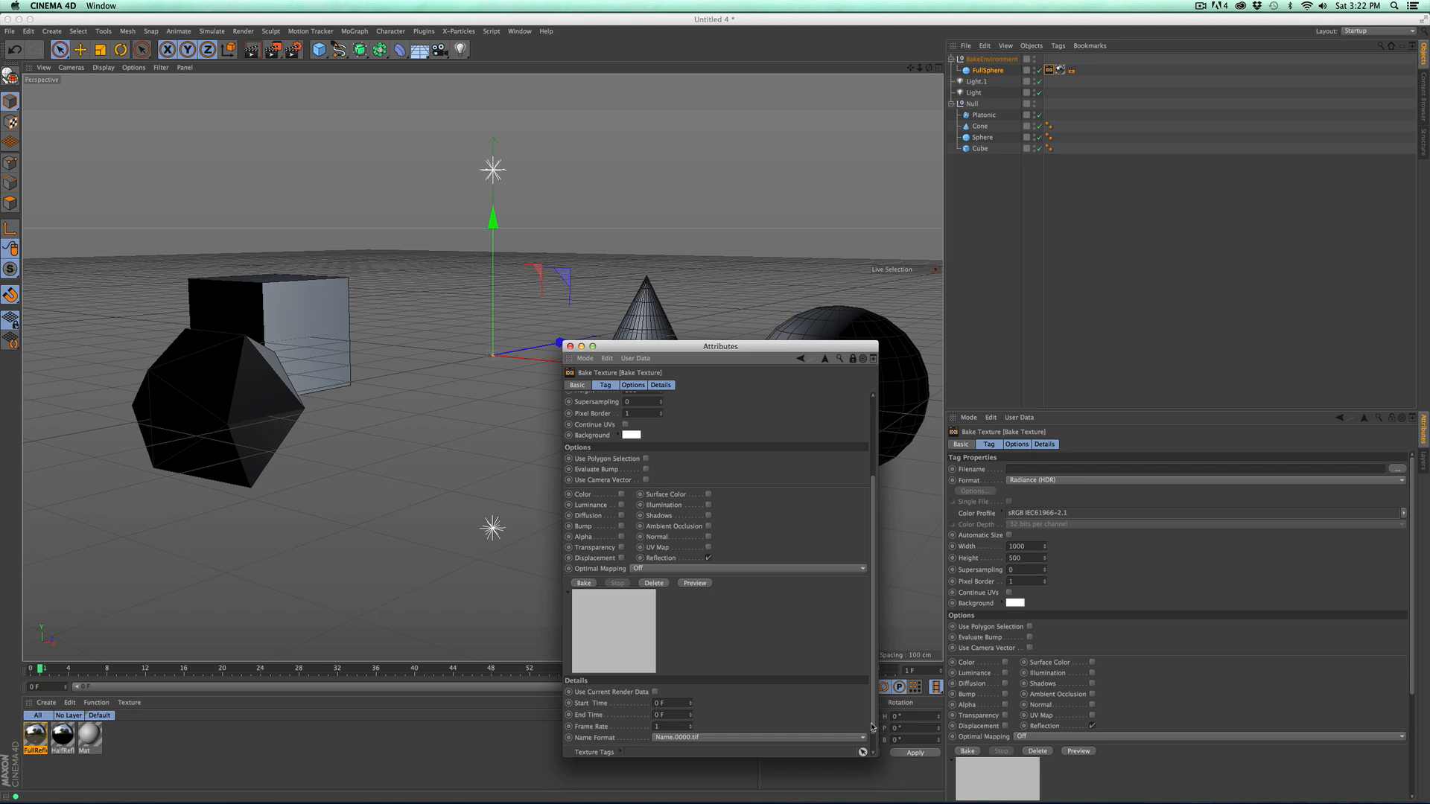
scroll(876, 718, "down", 3)
scroll(877, 716, "down", 1)
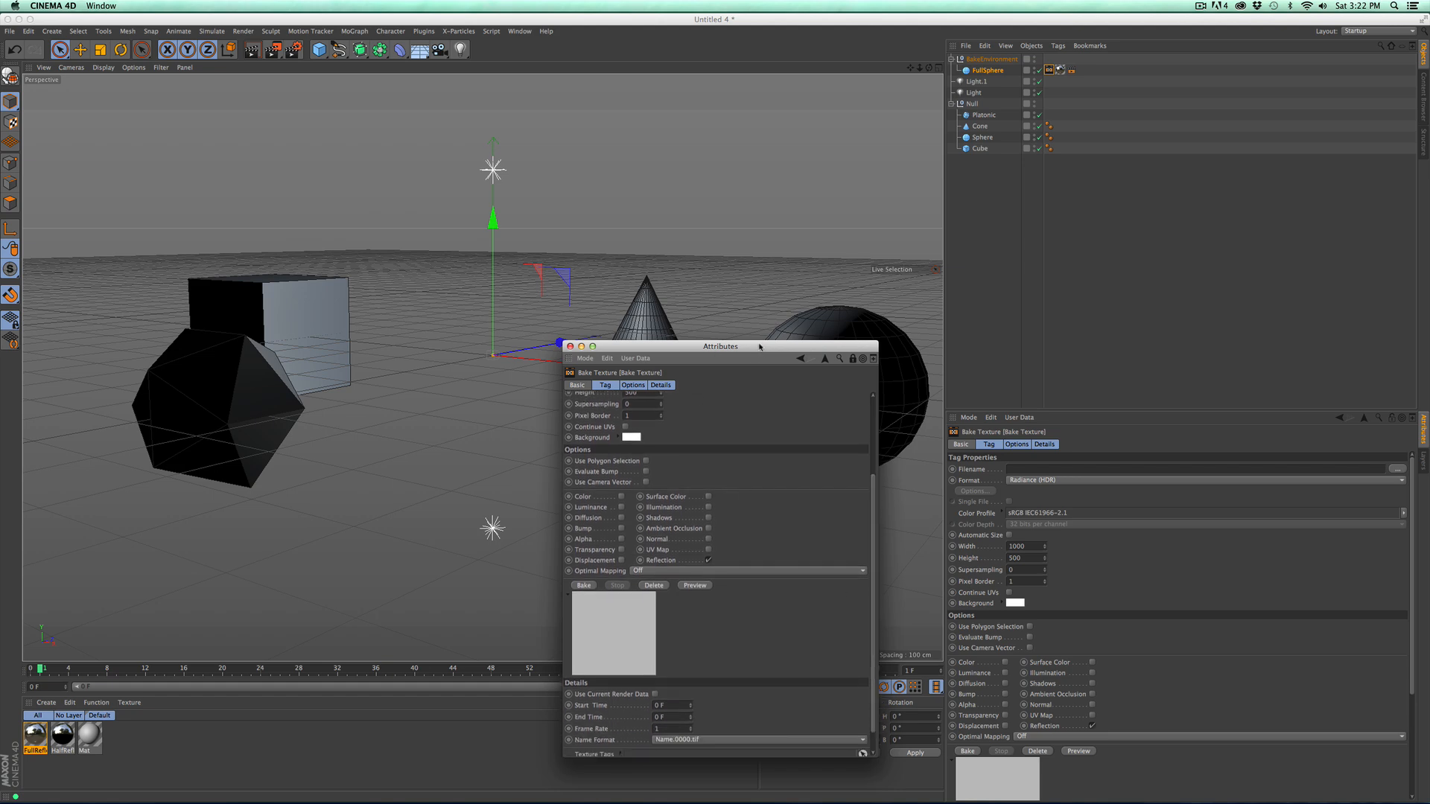
left_click_drag(756, 341, 907, 267)
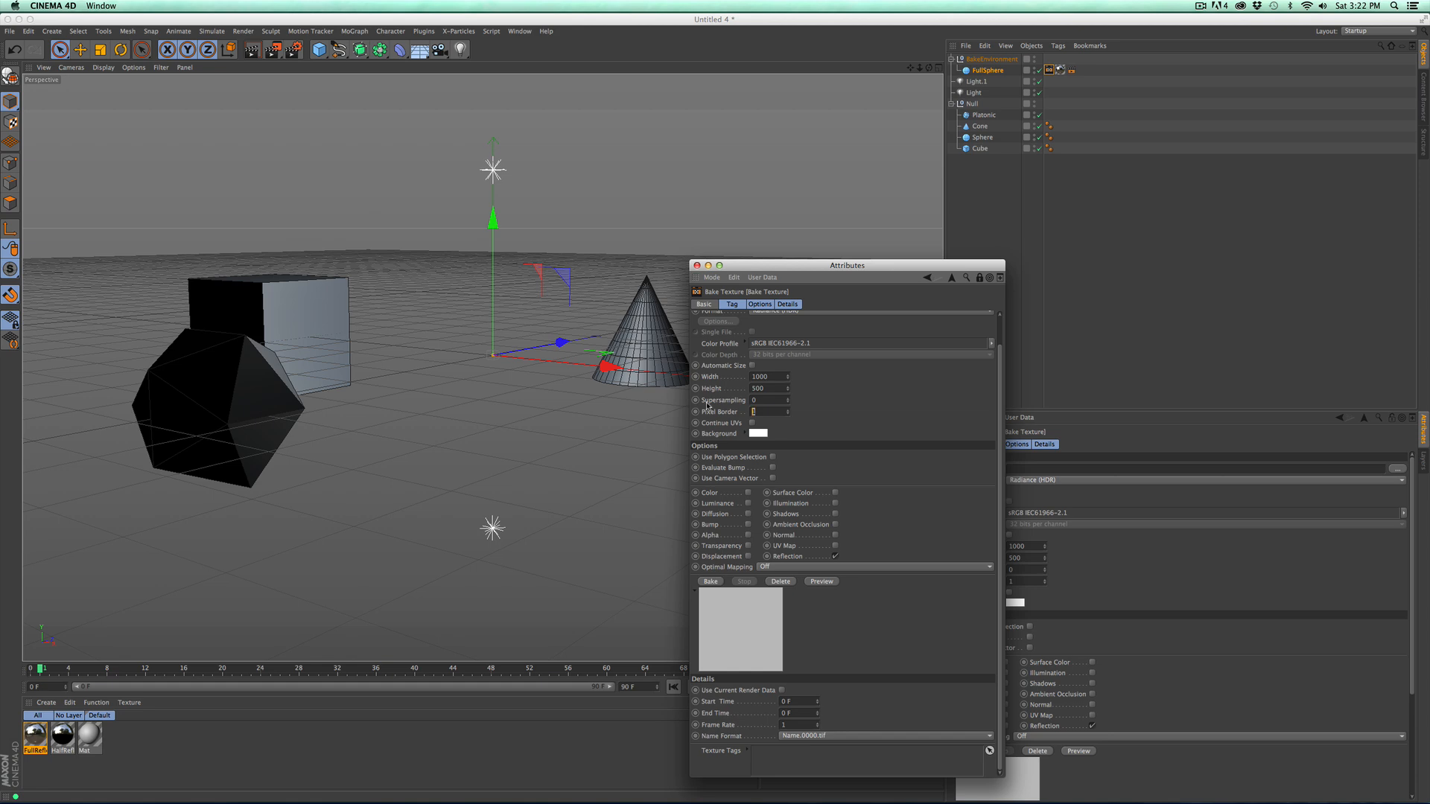
Step: Set the Bake Texture tag's pixel border to 0 and its output format to PNG
key("Return")
scroll(1000, 363, "up", 2)
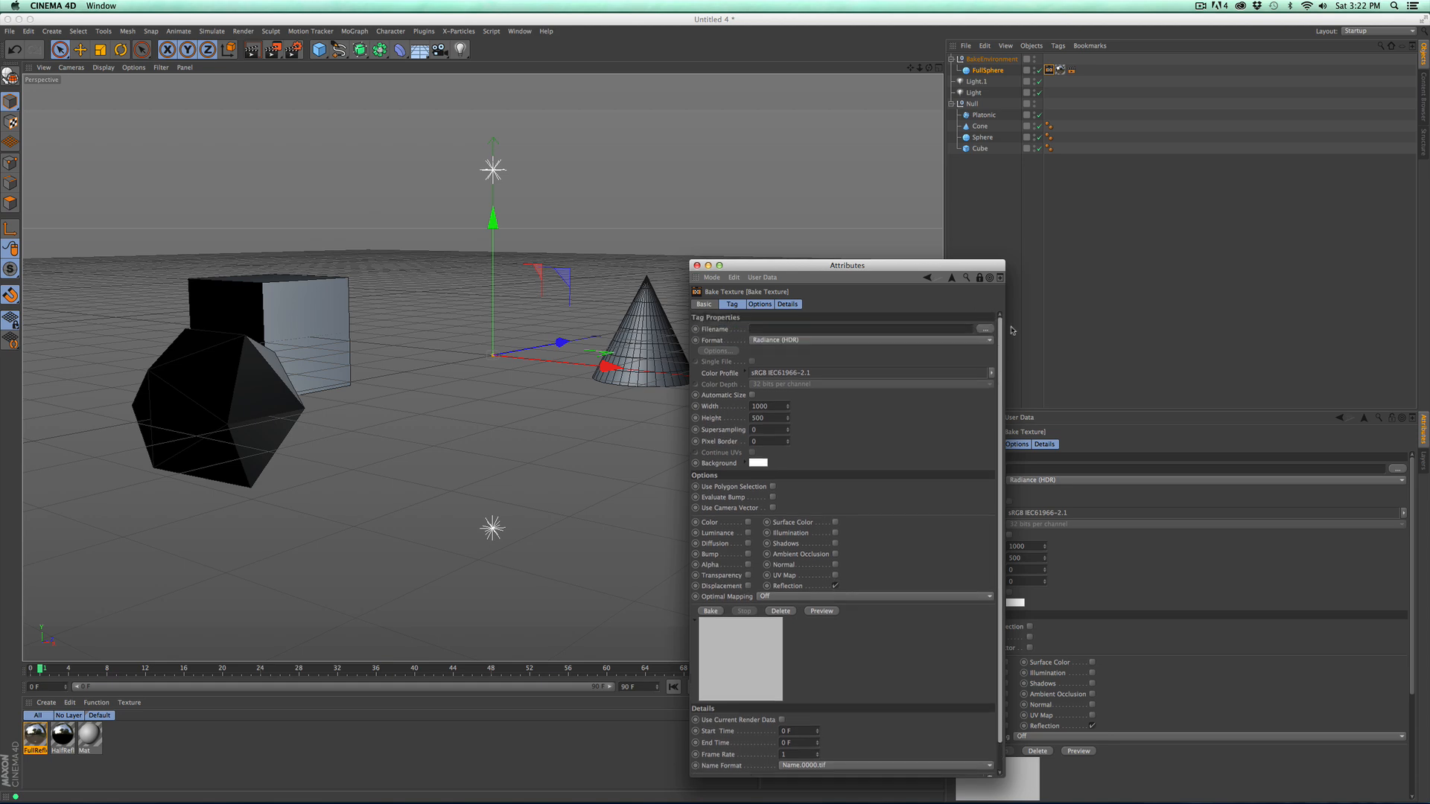
left_click(808, 342)
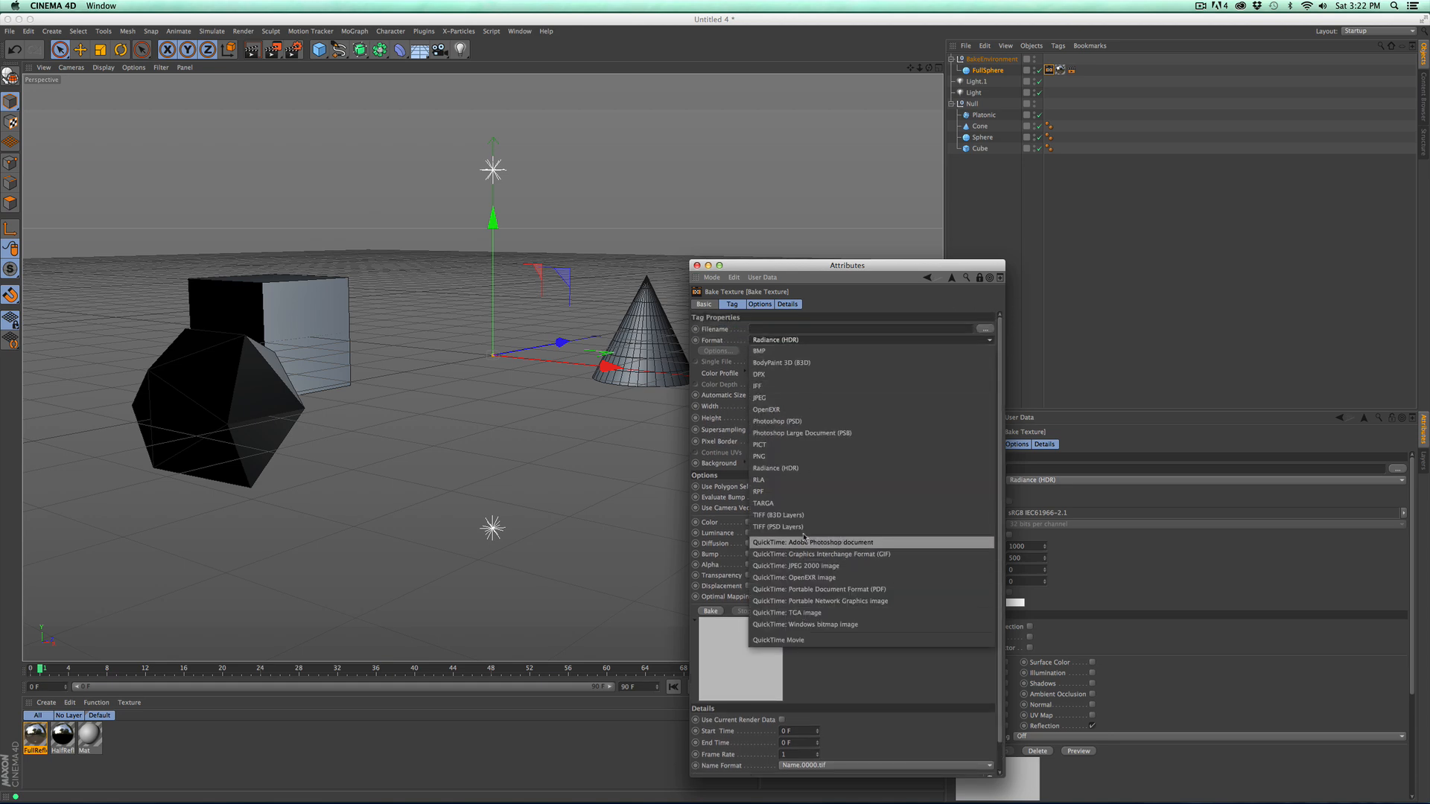
left_click(811, 457)
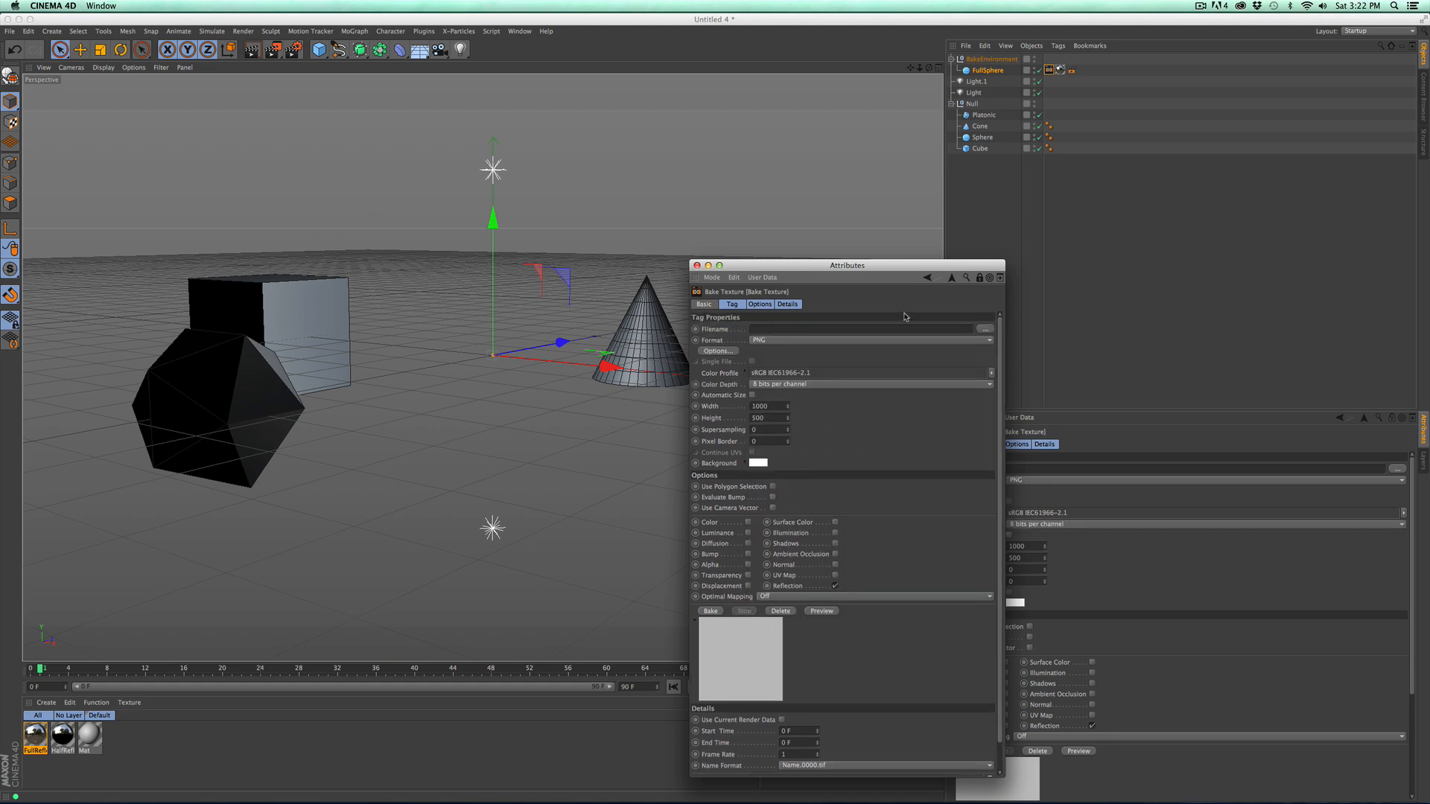
Step: Set the baked texture's output file name to 0 in the New folder
left_click(987, 328)
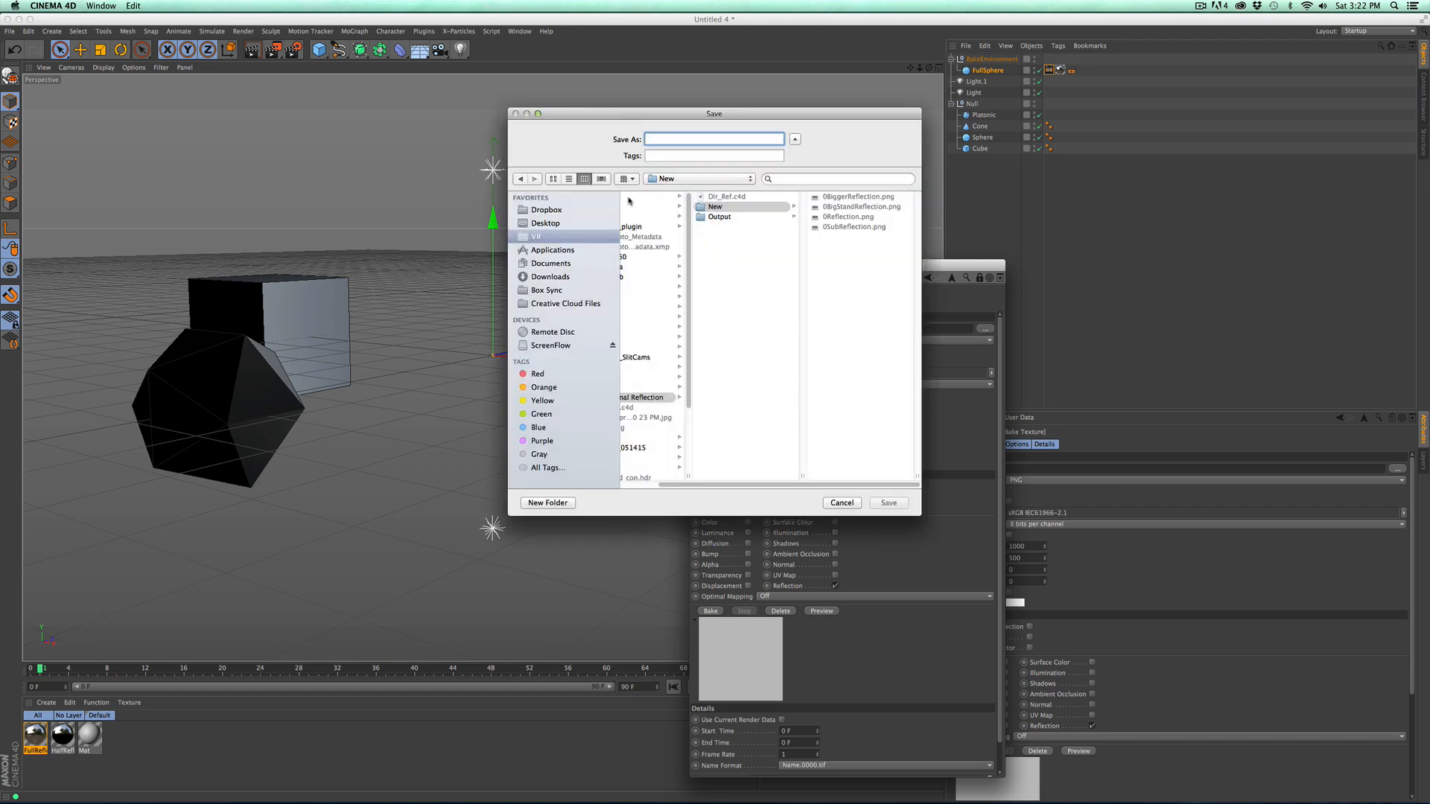
type("0")
left_click(887, 503)
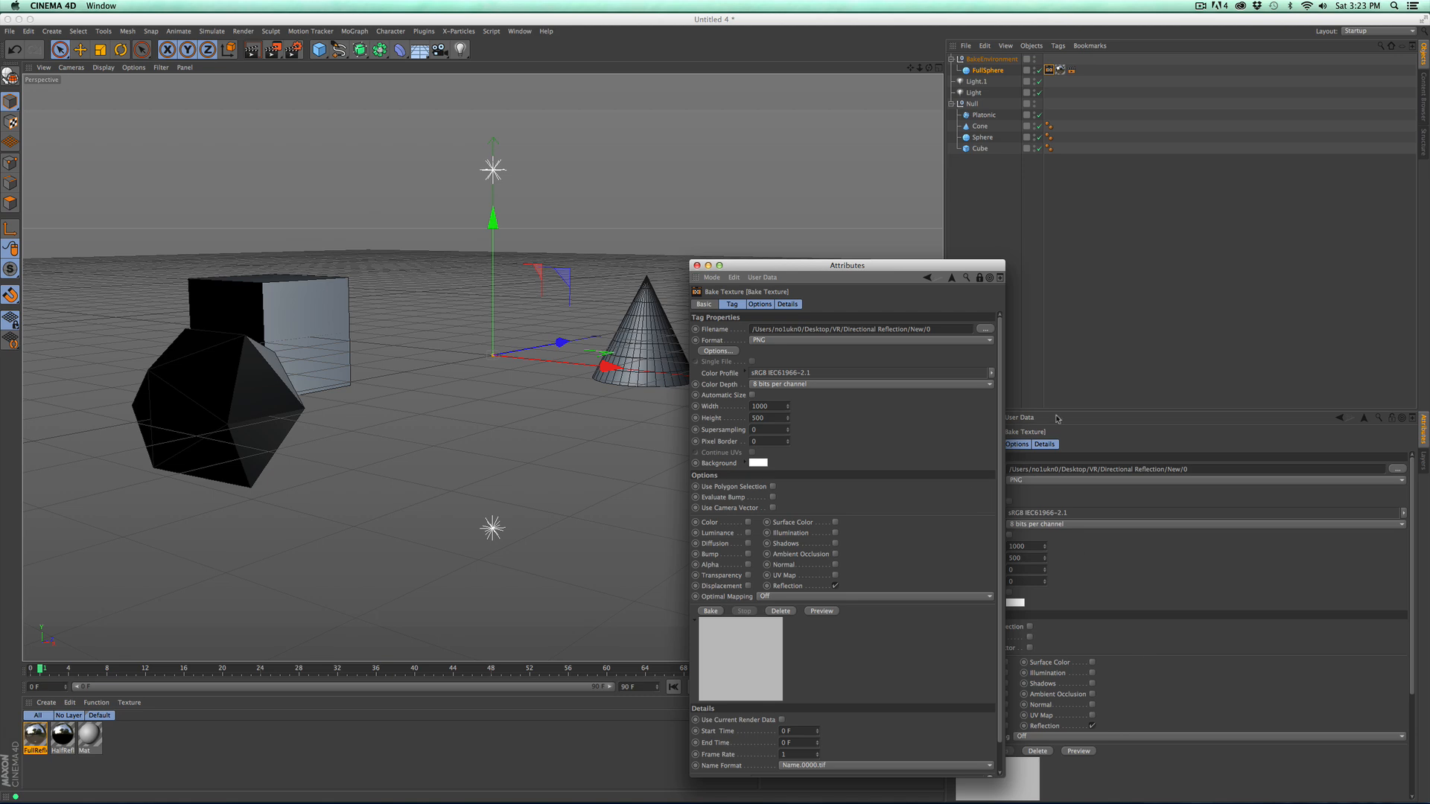
Step: Show the FullSphere's coordinates alongside its bake settings and bake its reflection texture
left_click(1200, 260)
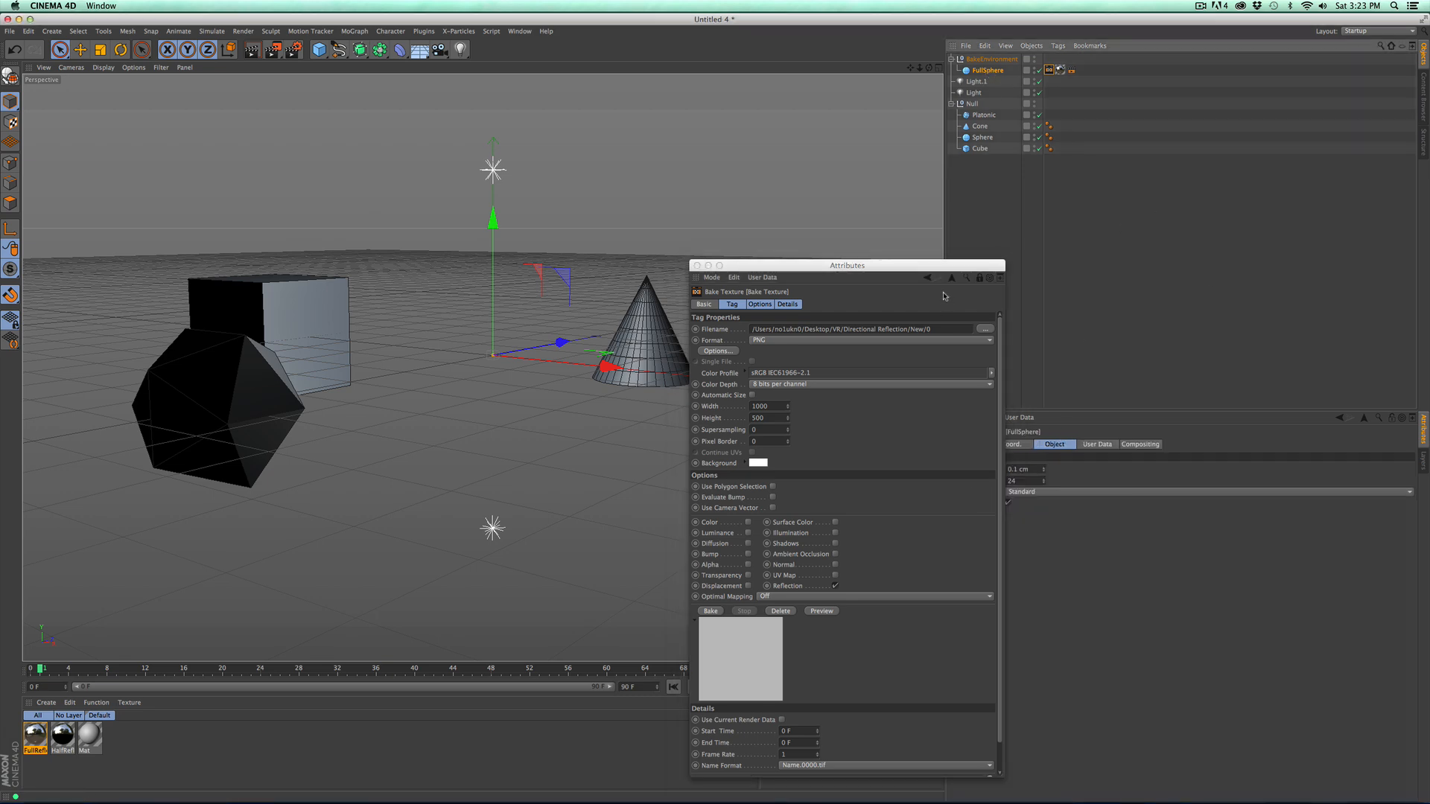
left_click_drag(849, 265, 745, 292)
left_click(1020, 444)
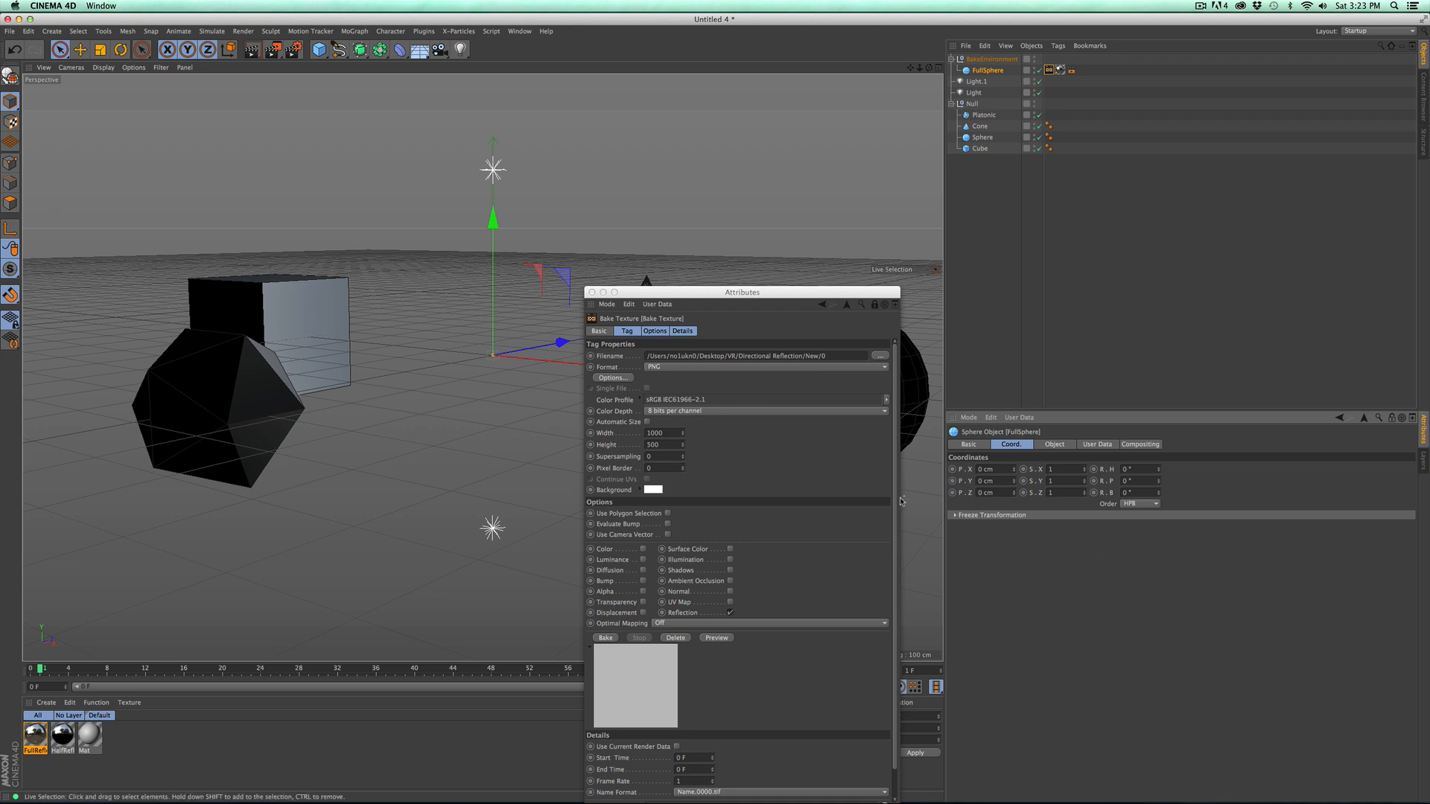
left_click_drag(895, 498, 895, 533)
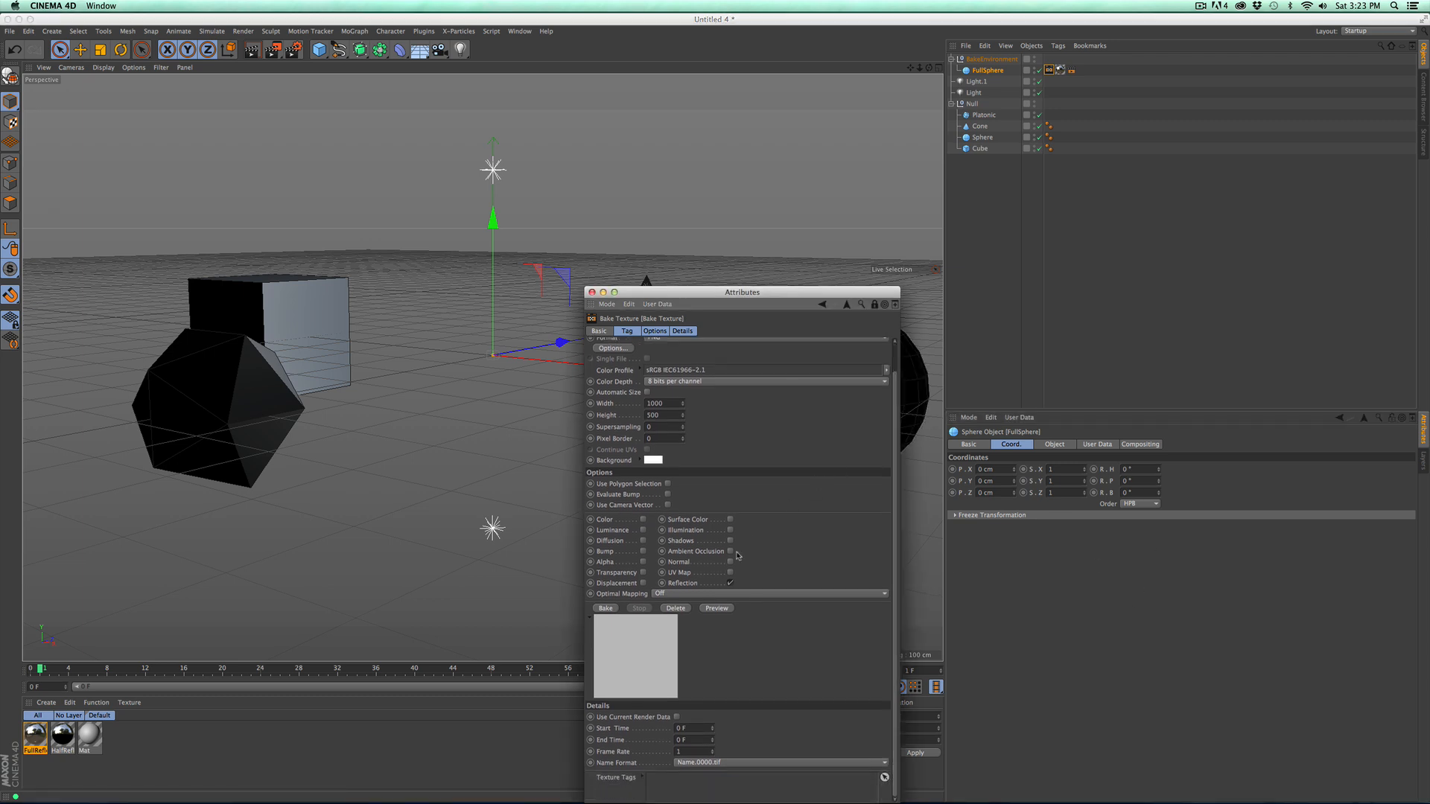
left_click(606, 608)
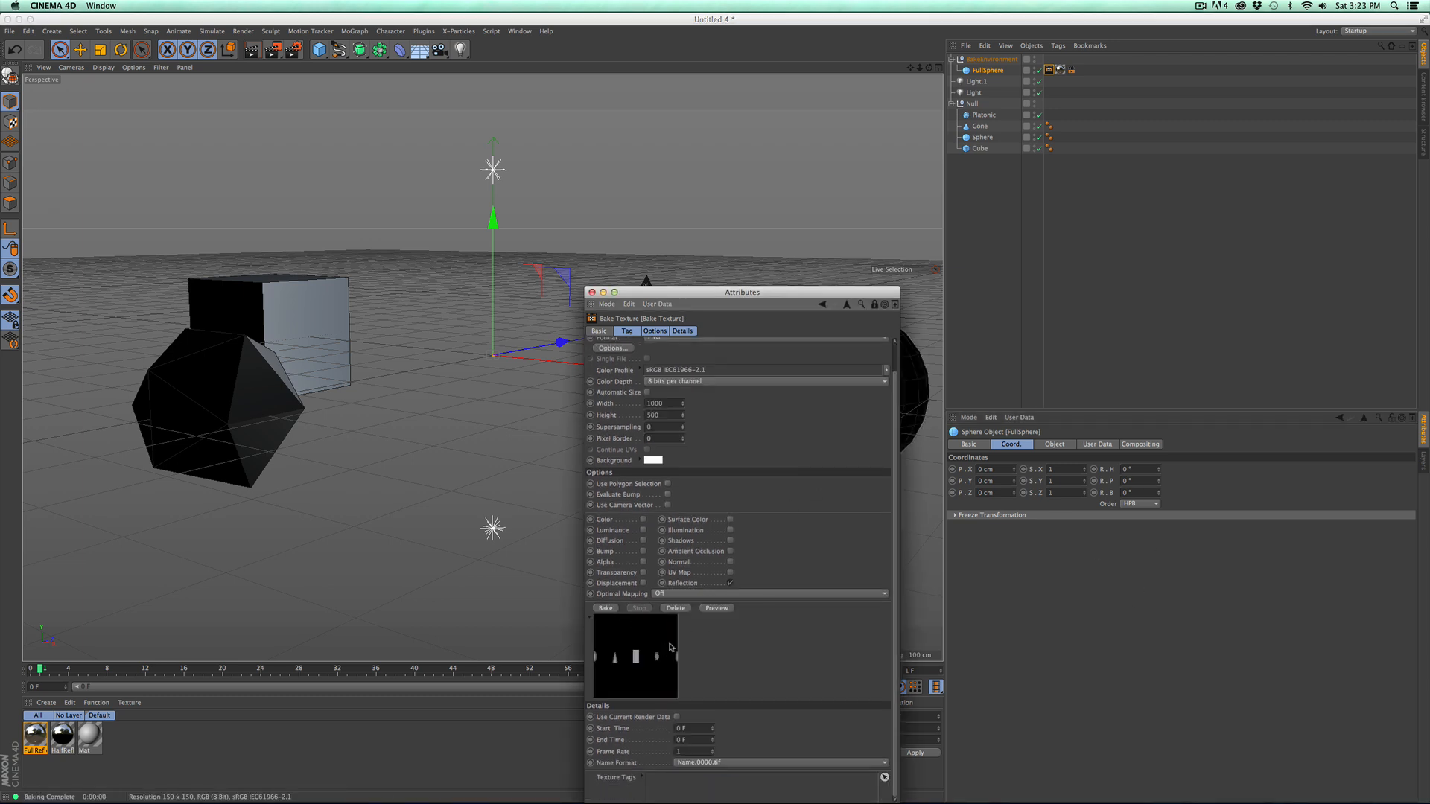
Step: Set the FullSphere's heading rotation (R.H) to 90°
left_click(1129, 469)
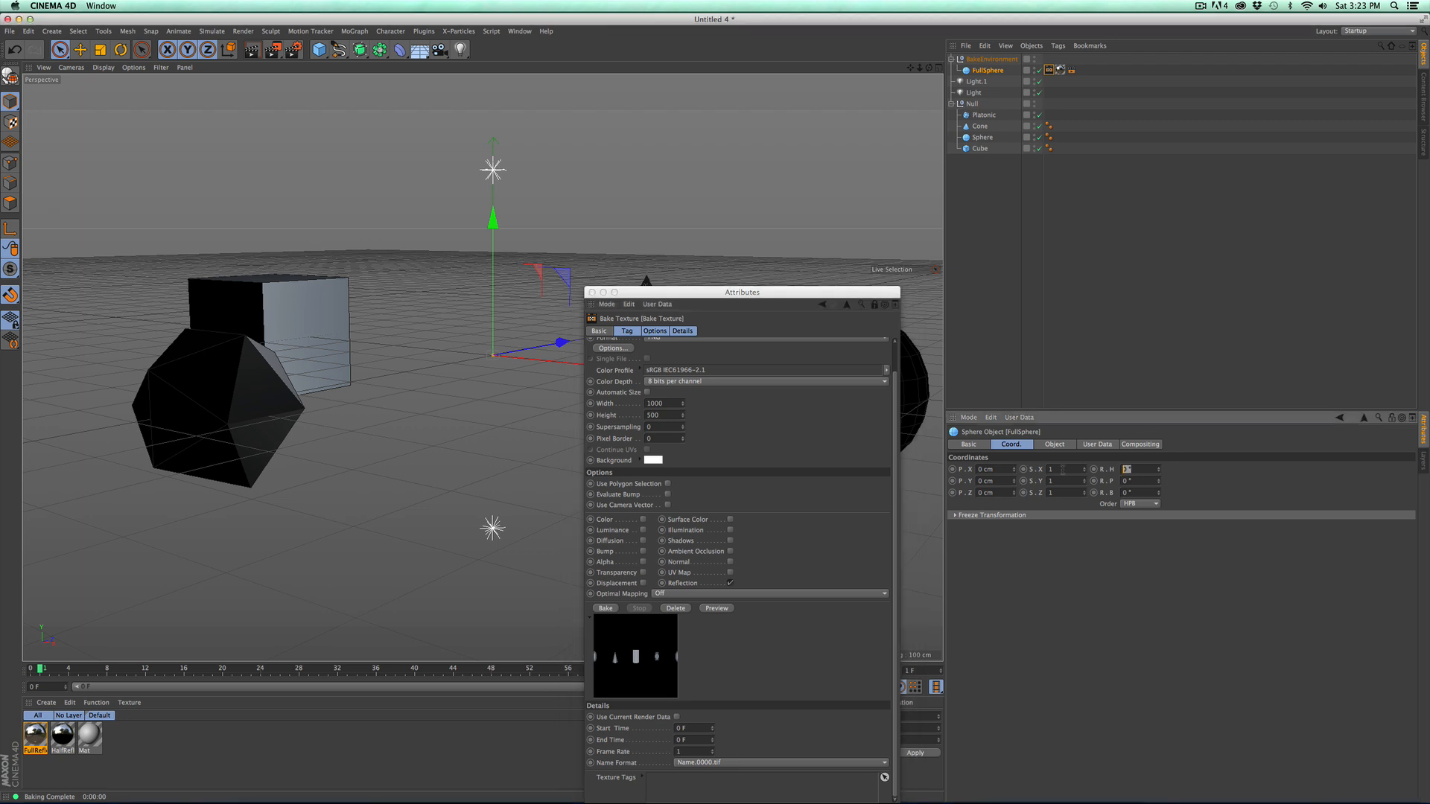
type("5")
key("Return")
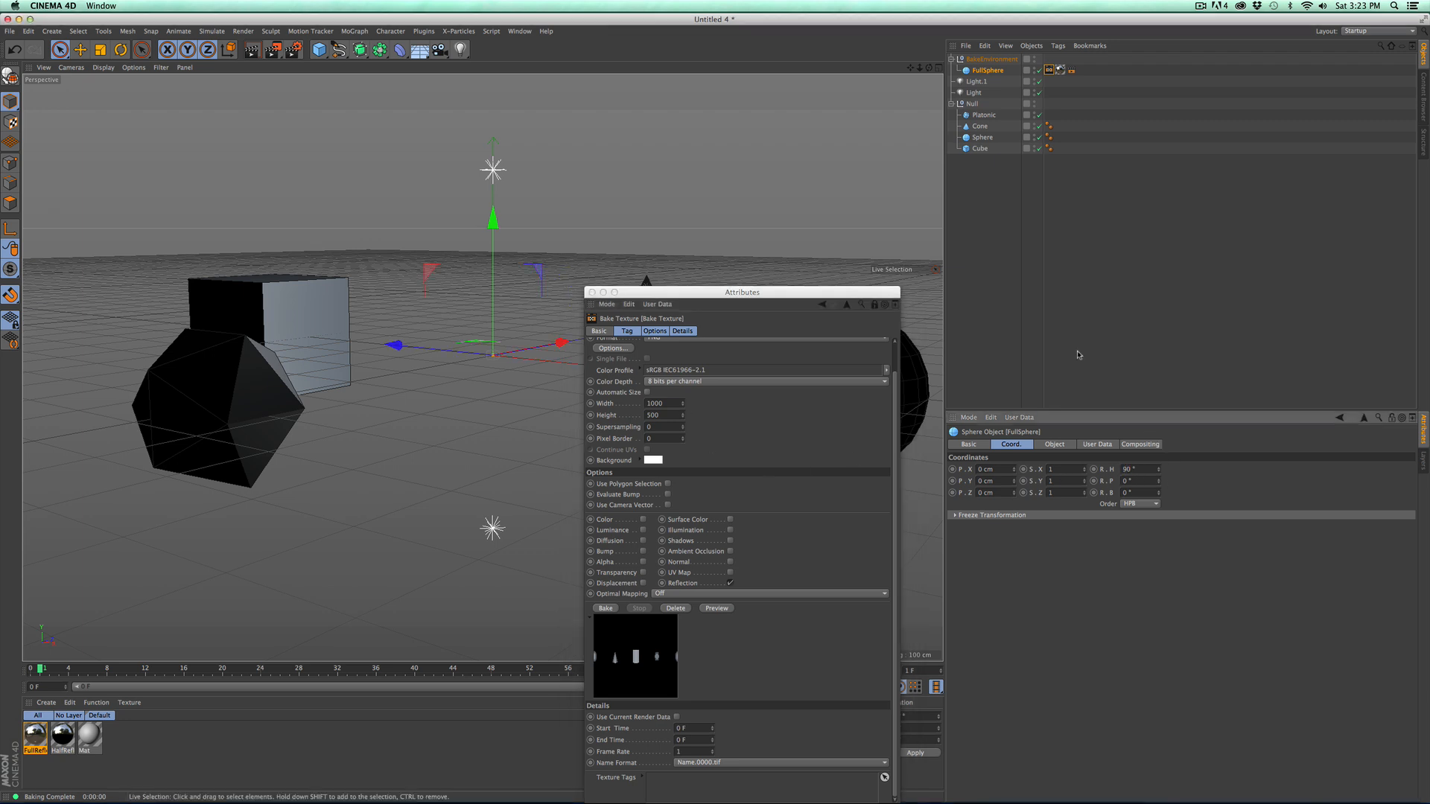
Step: Set the baked texture's output file name to 90 in the New folder and bake the FullSphere's reflection
left_click_drag(894, 382, 884, 352)
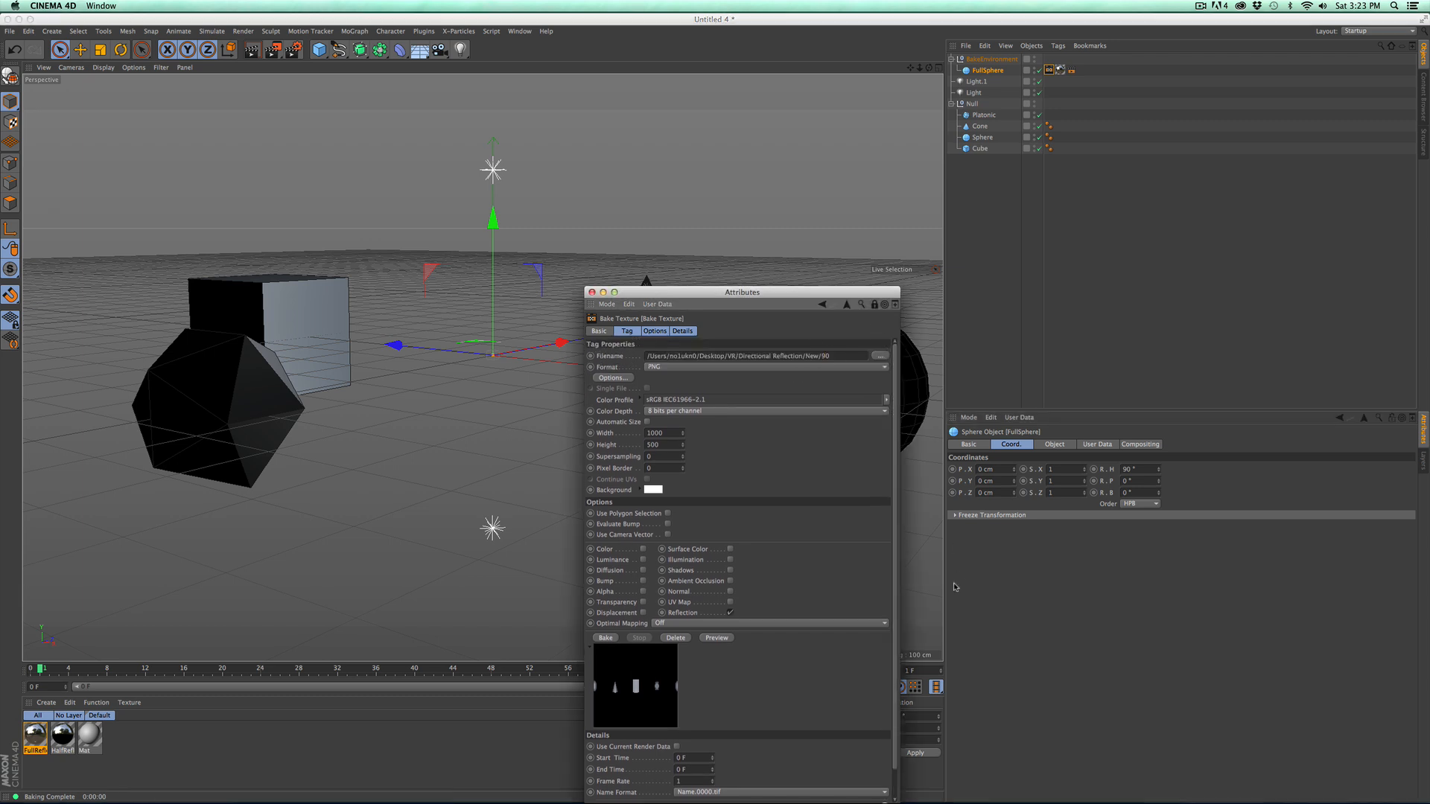
scroll(896, 648, "down", 2)
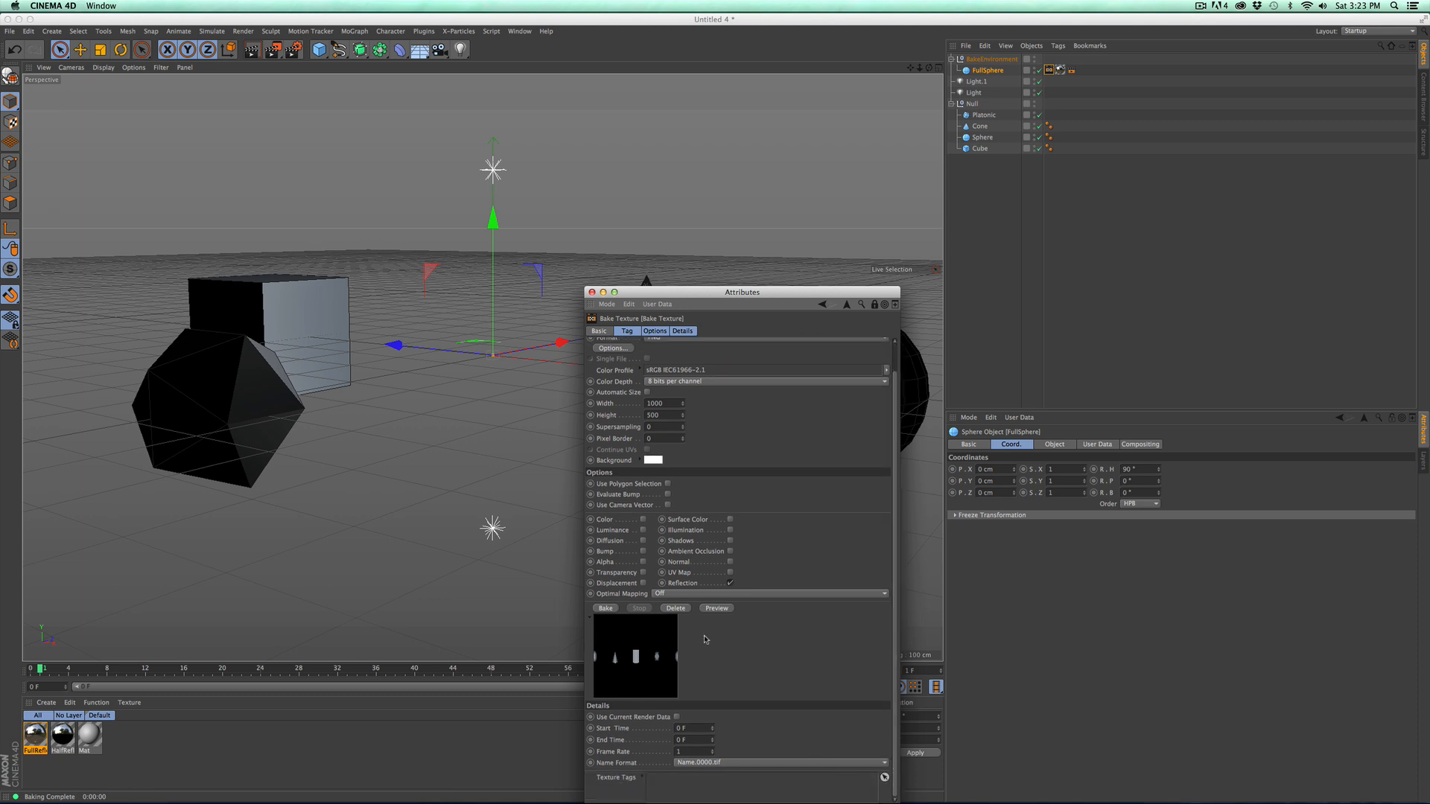
left_click(606, 609)
Step: Switch to Finder, compare previews of 0Reflection.png and 90Reflection.png in the New folder, and return to Cinema 4D
key("super+Tab")
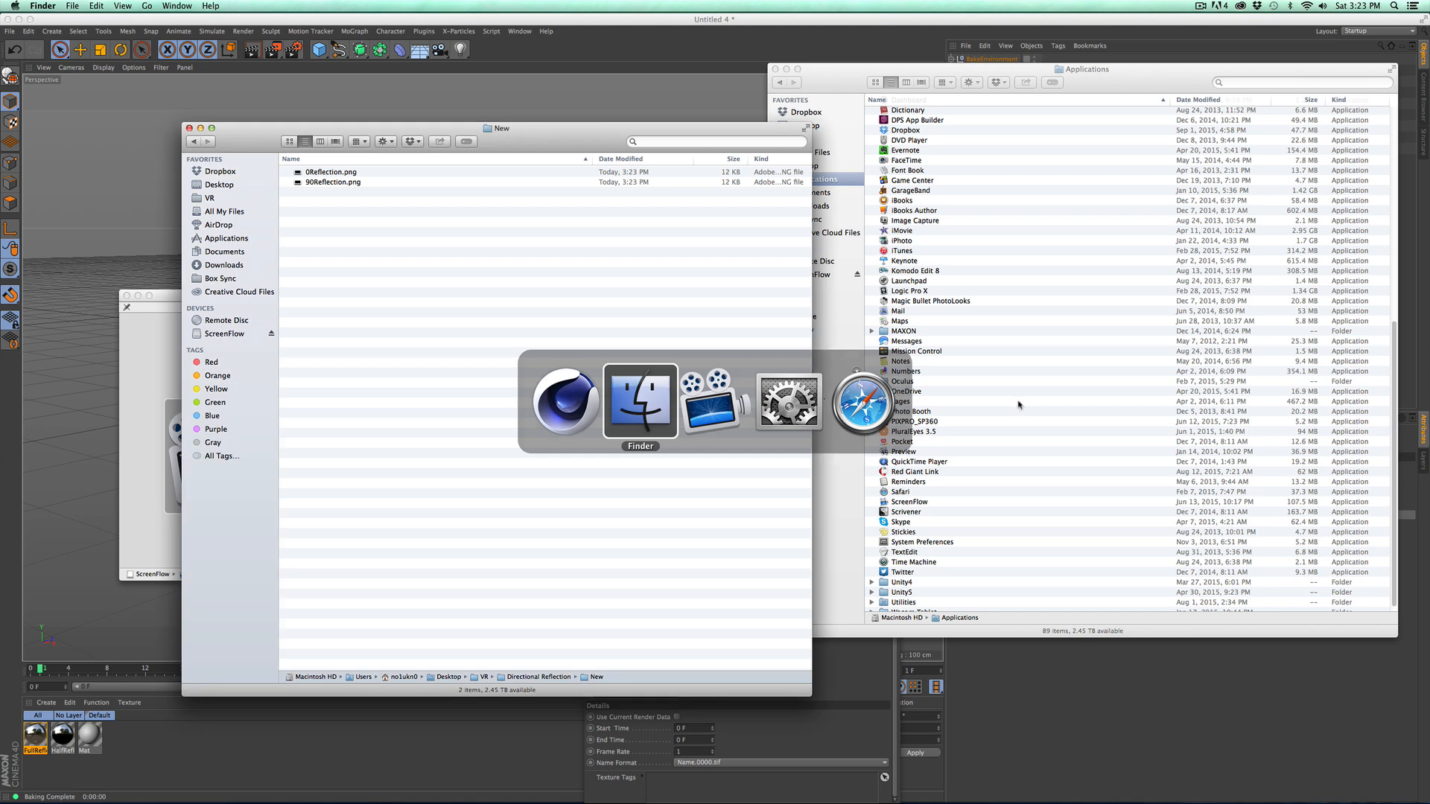
left_click(344, 174)
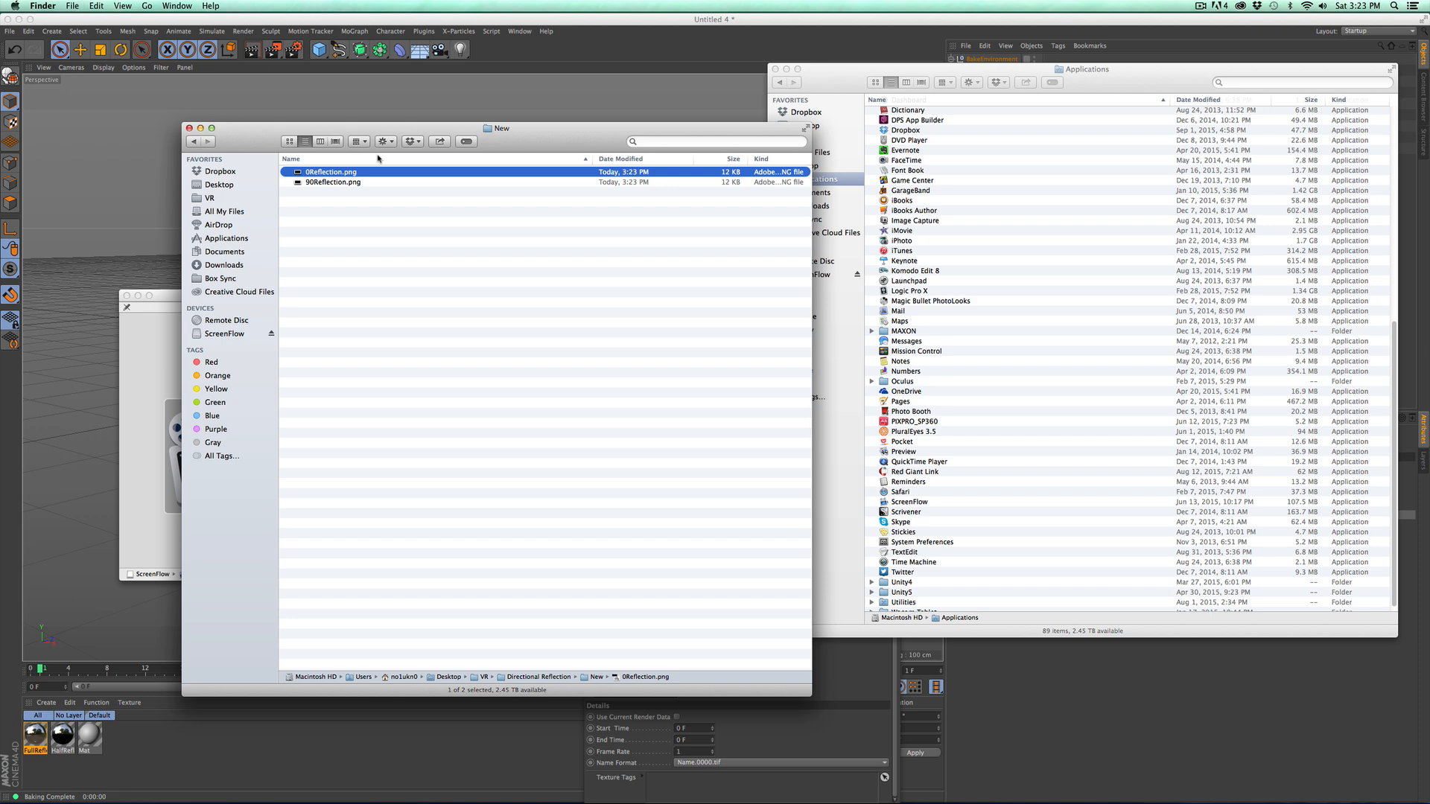
key("space")
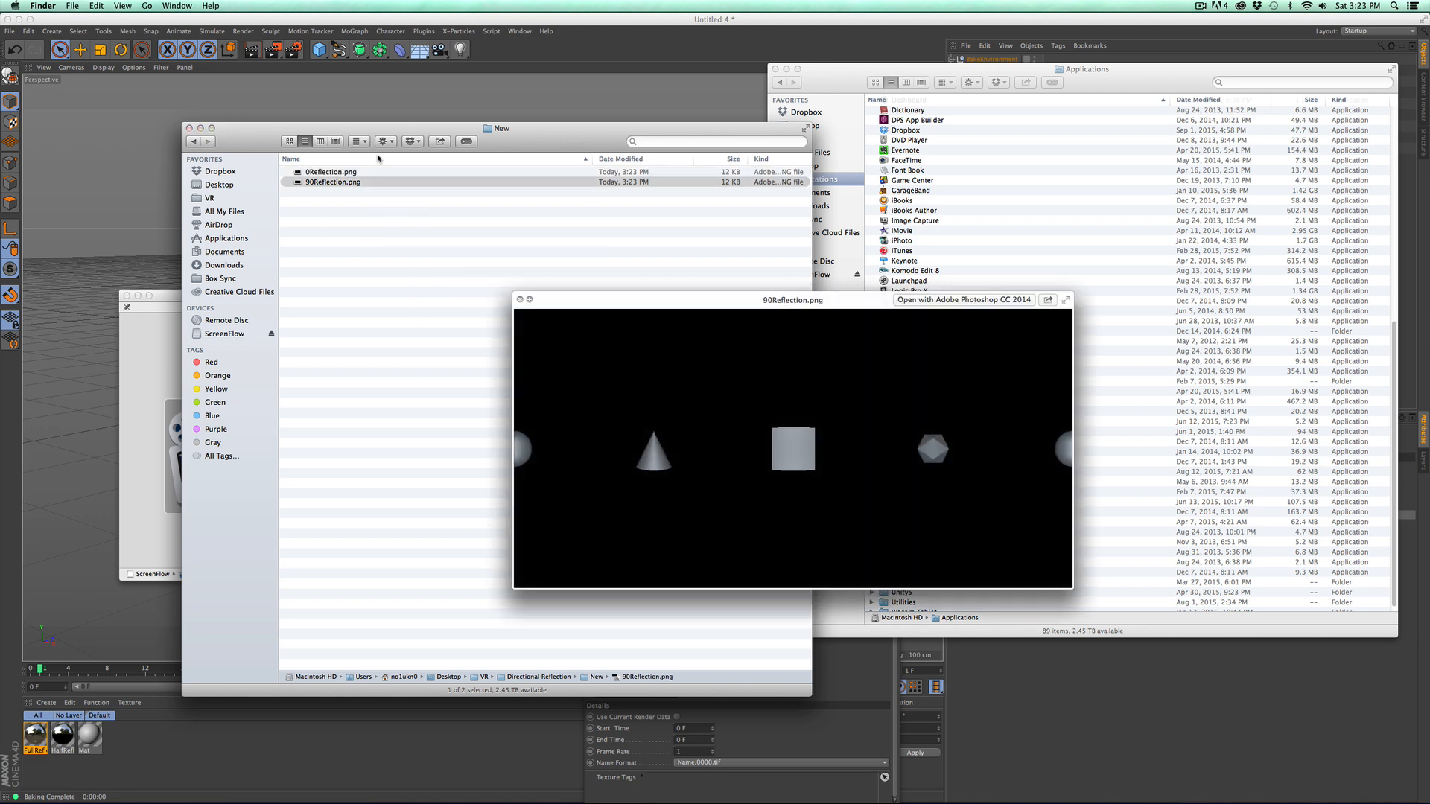
key("Down")
key("Up")
key("Down")
key("Up")
key("Down")
key("Up")
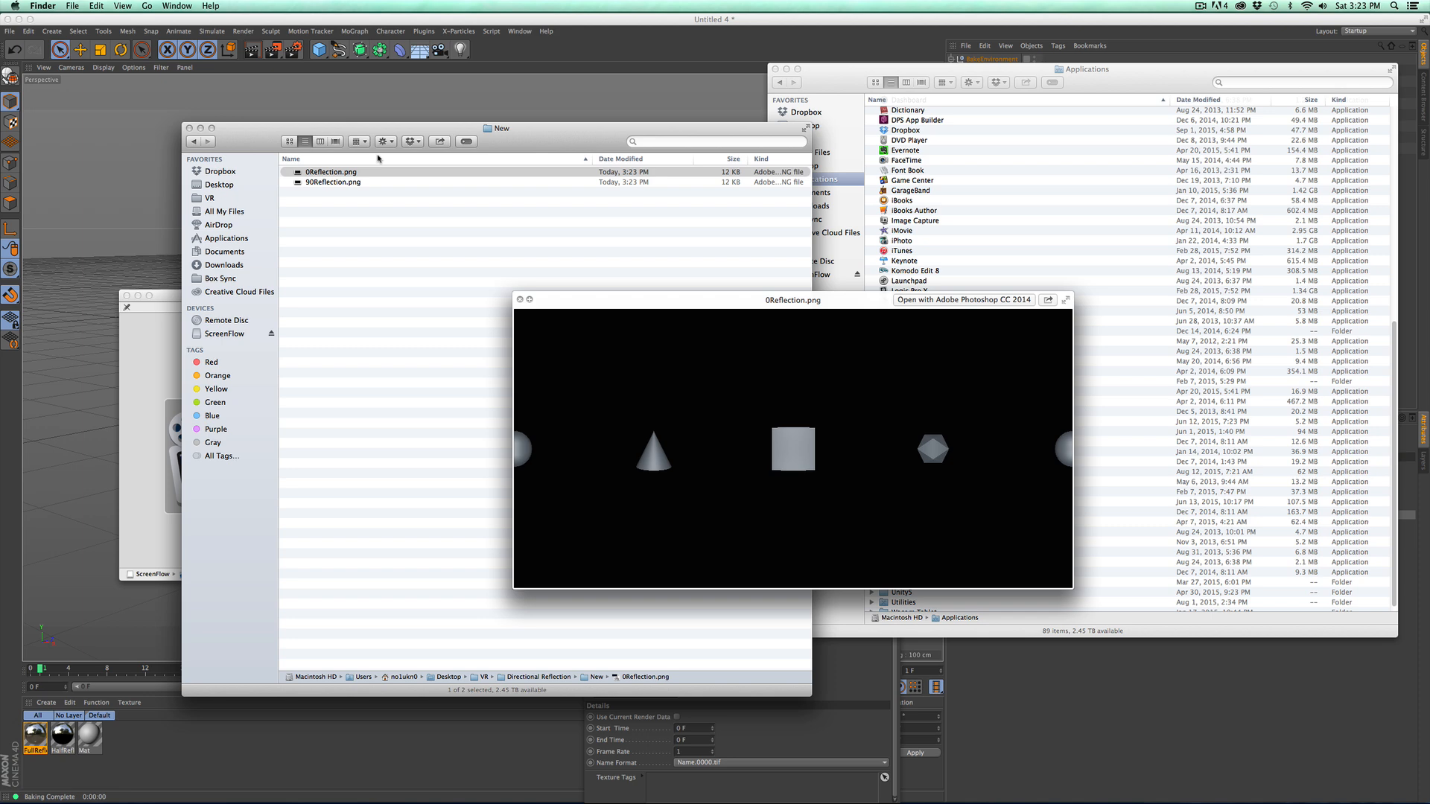
key("space")
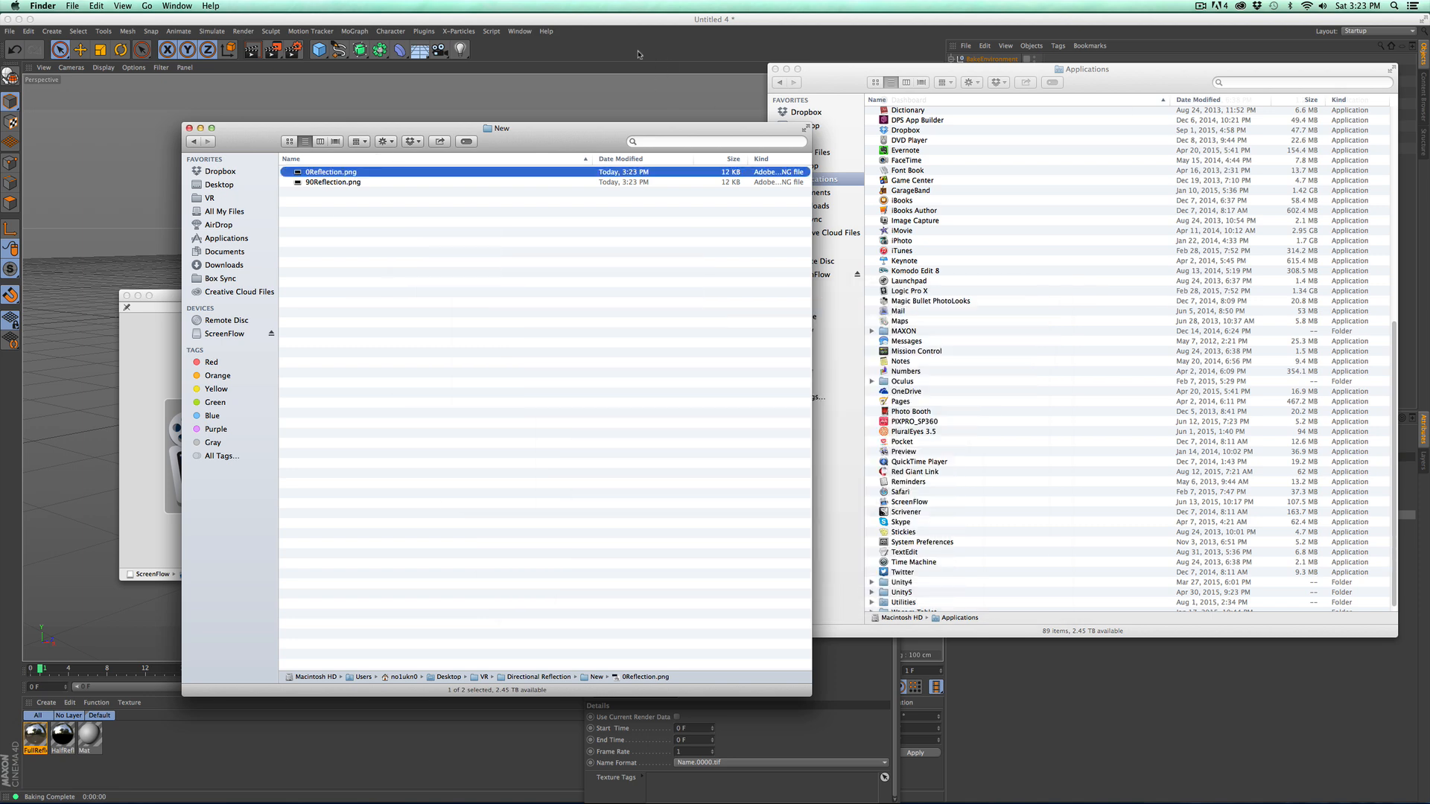
key("super+Tab")
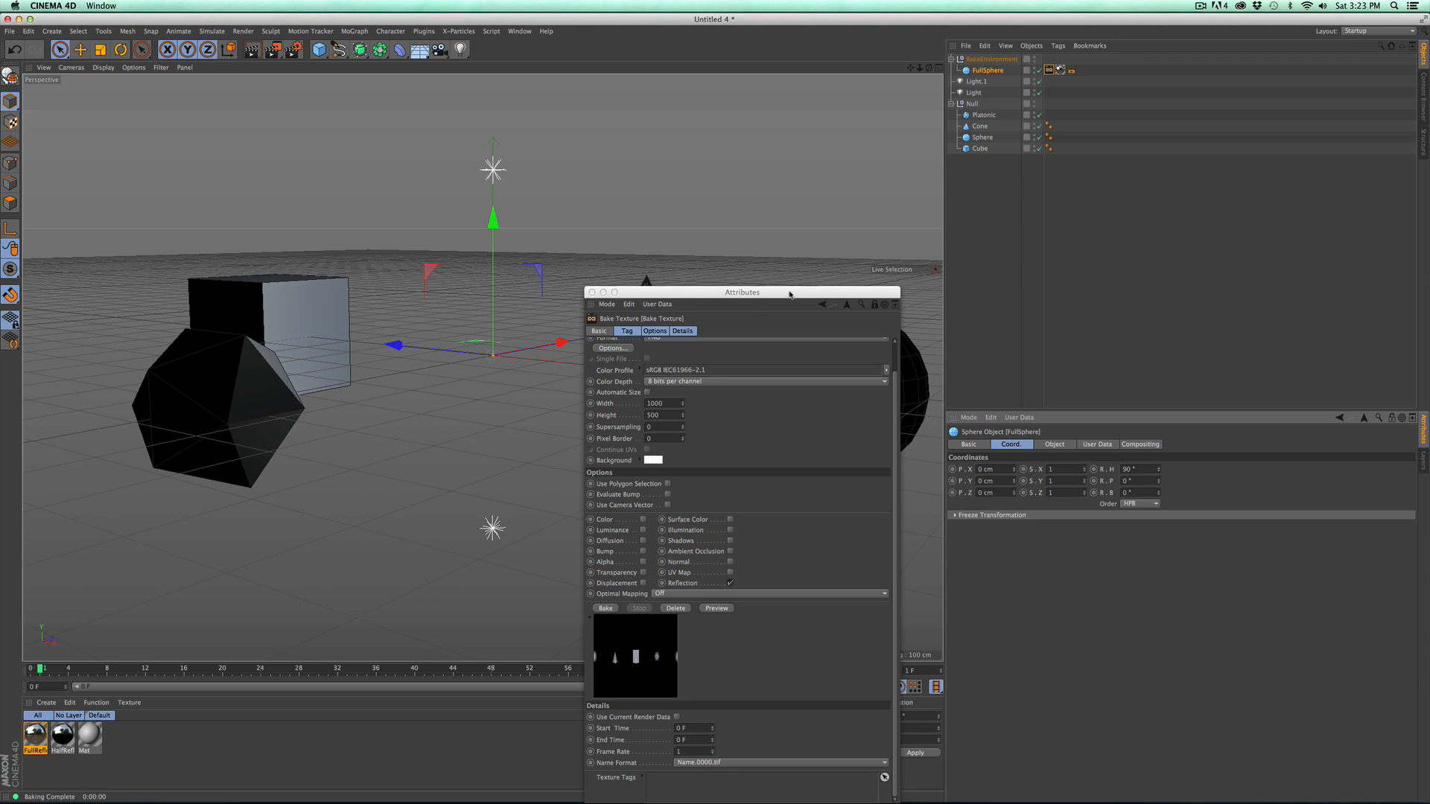
Step: Try making the FullSphere editable to inspect its UVW tag, and undo the conversion
left_click_drag(790, 294, 808, 280)
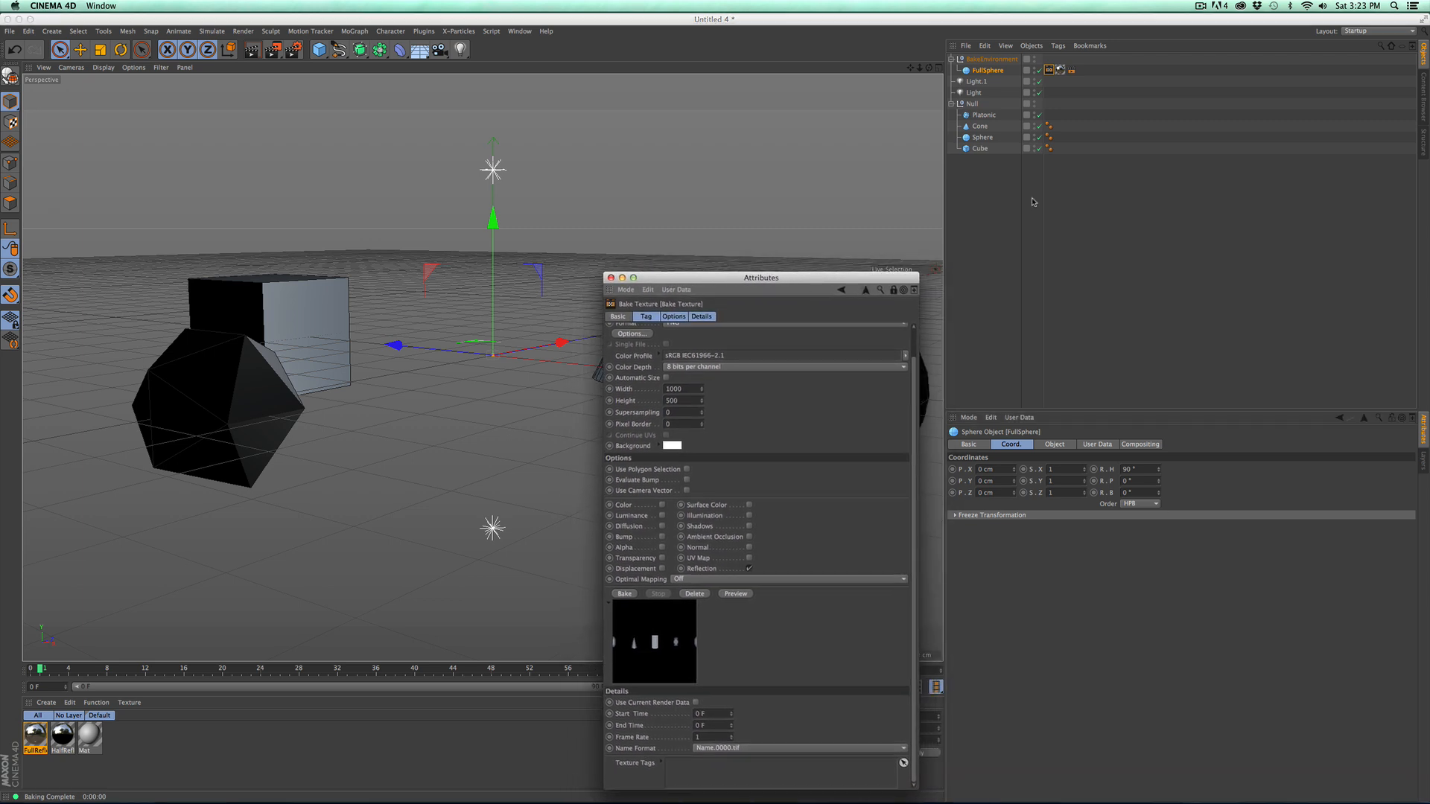
left_click(986, 72)
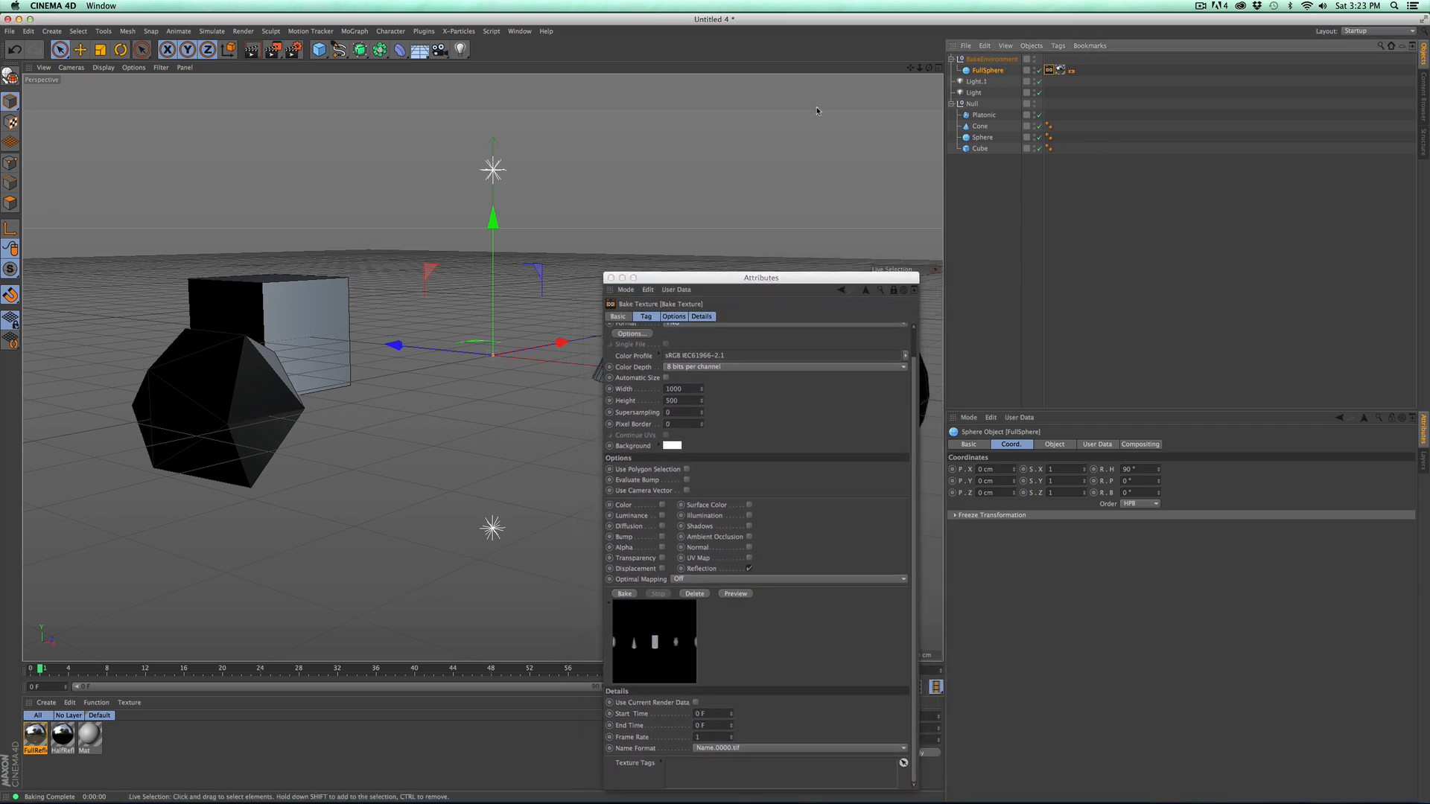
key("c")
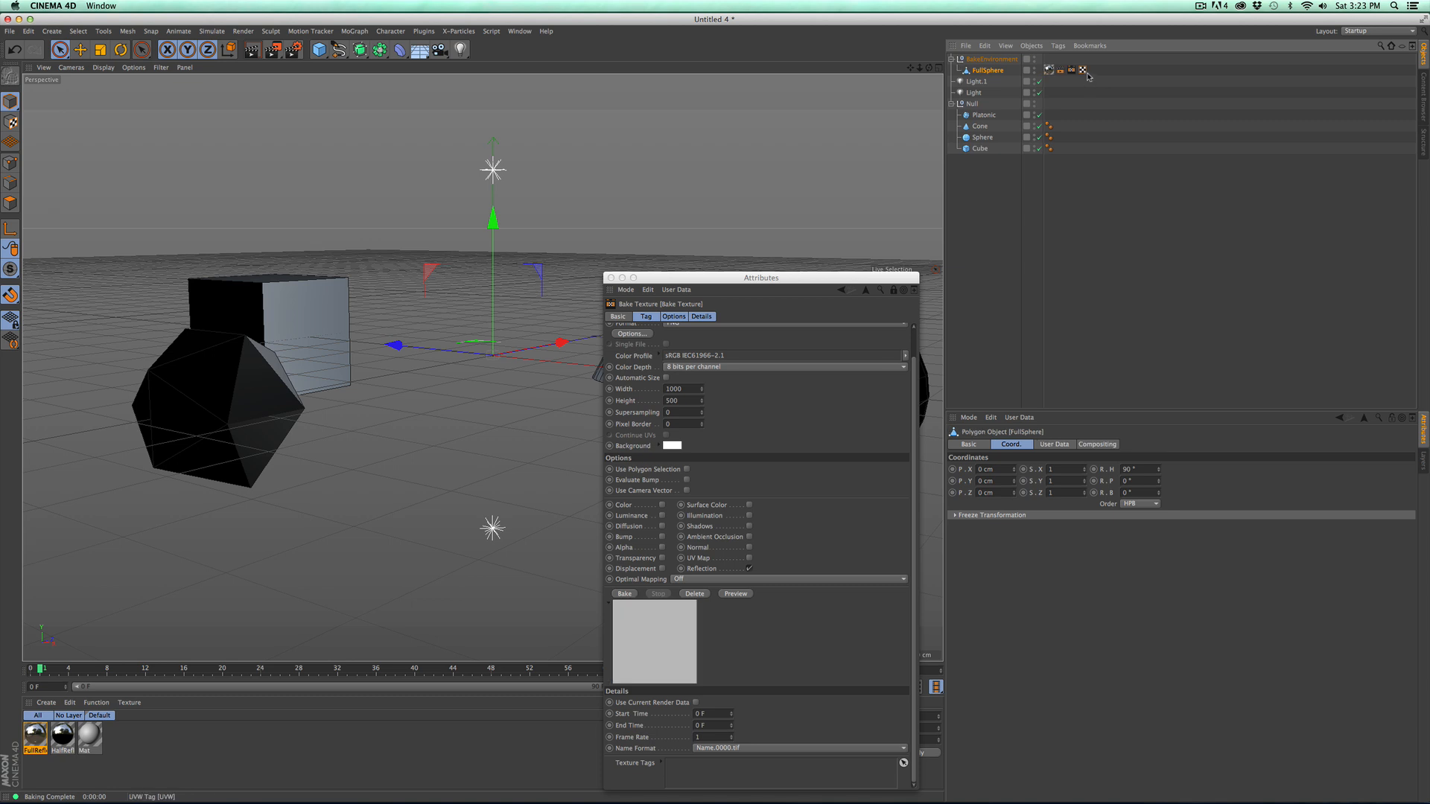
left_click(1082, 70)
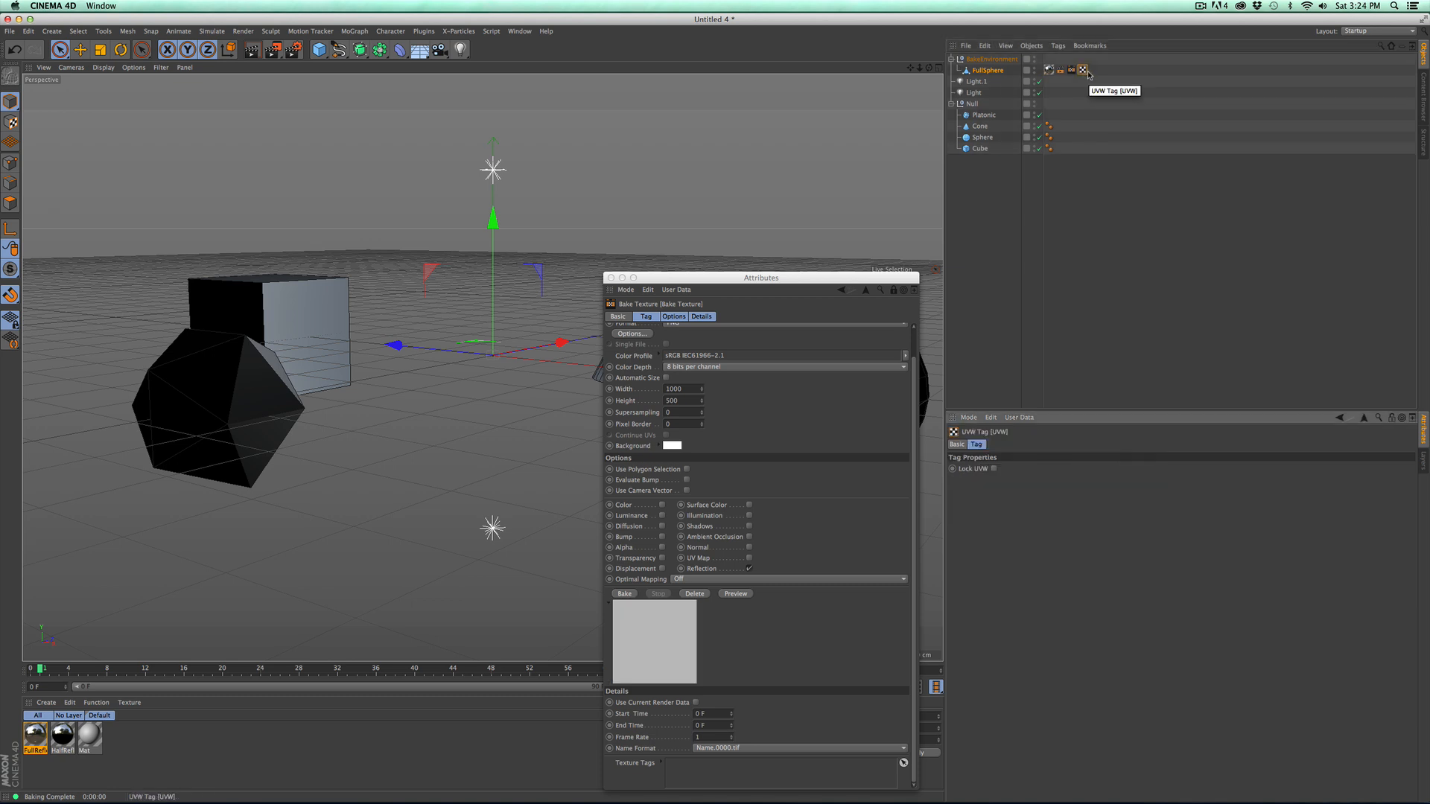
left_click(998, 72)
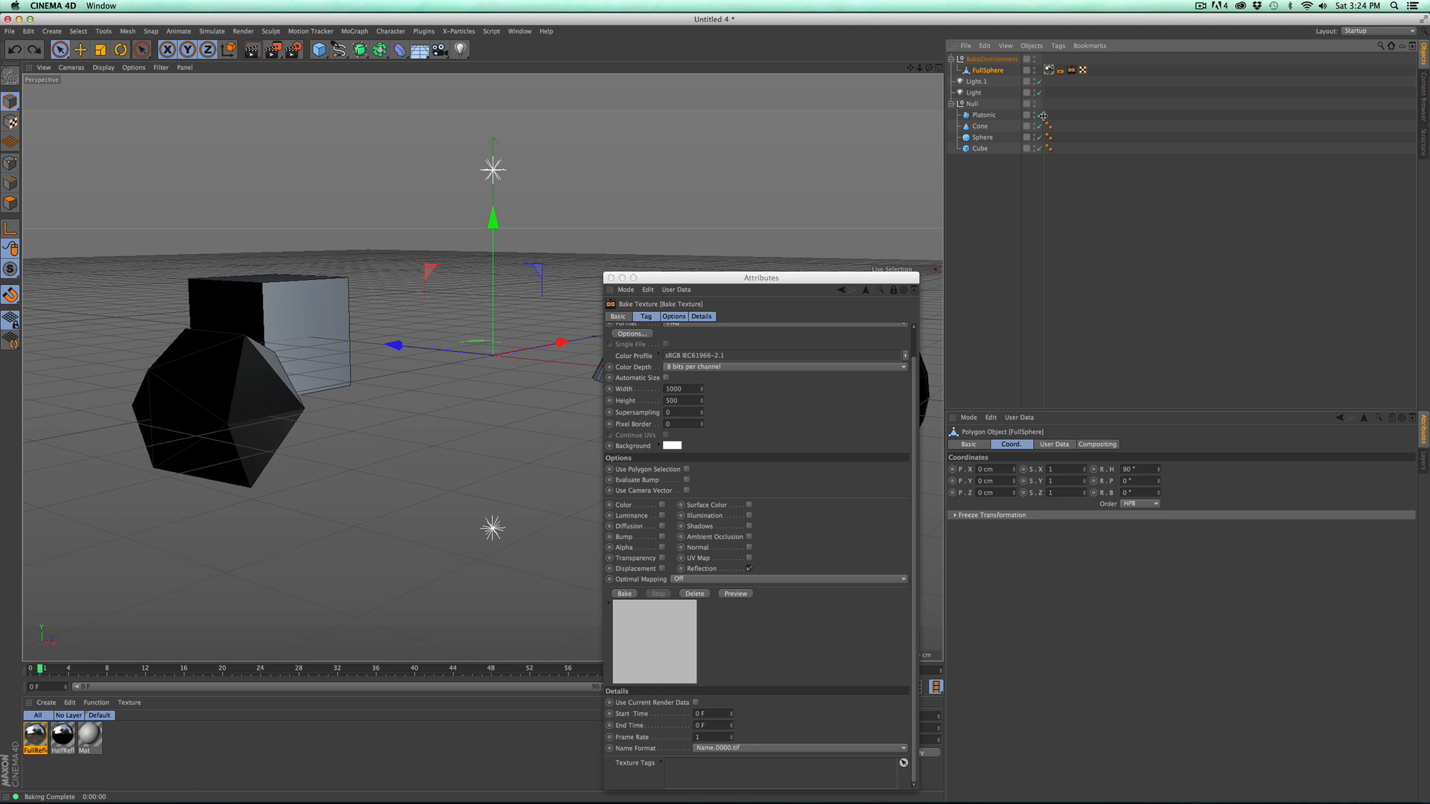
key("super+z")
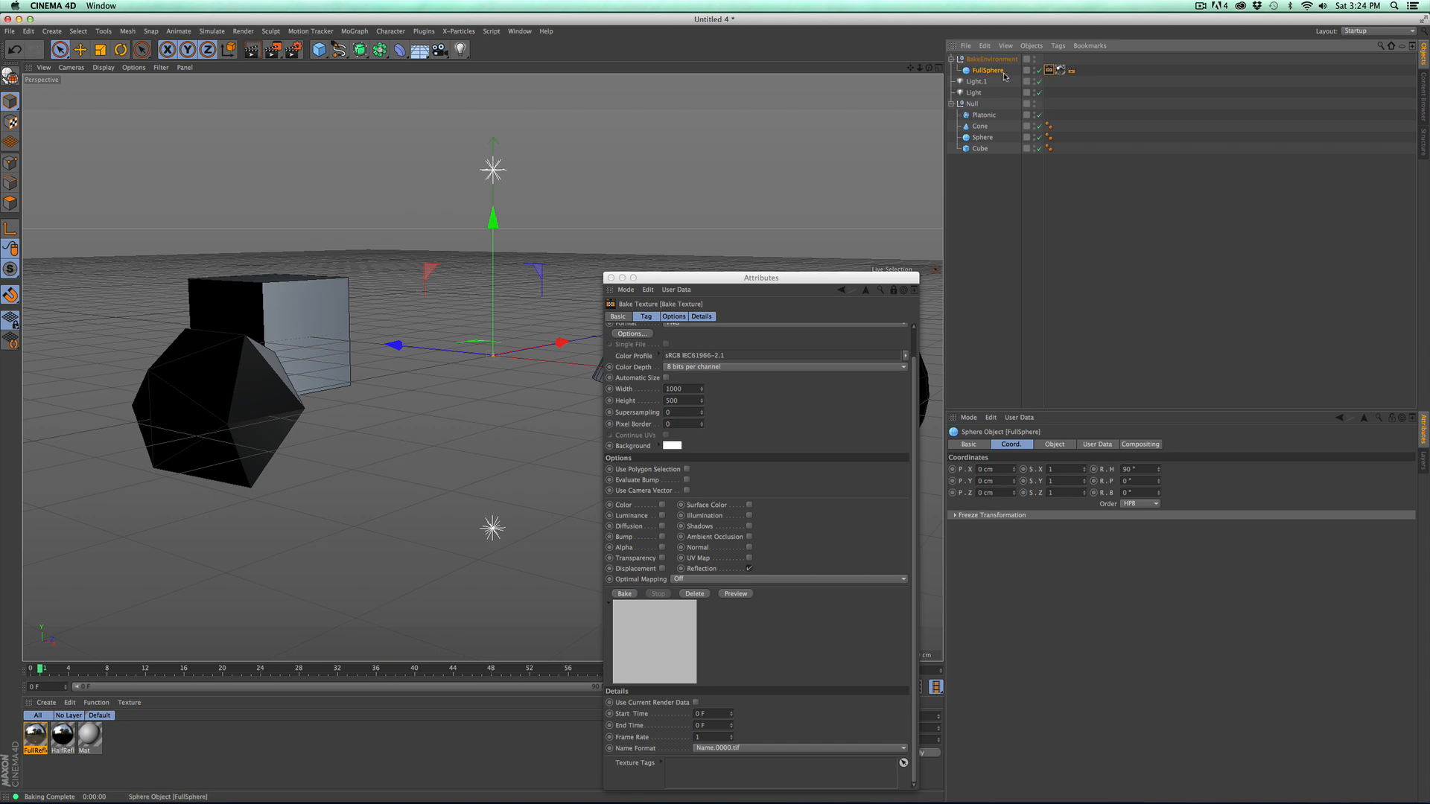
Step: Reset the FullSphere's heading rotation (R.H) to 0° and convert it to an editable polygon object
double_click(1131, 469)
type("0")
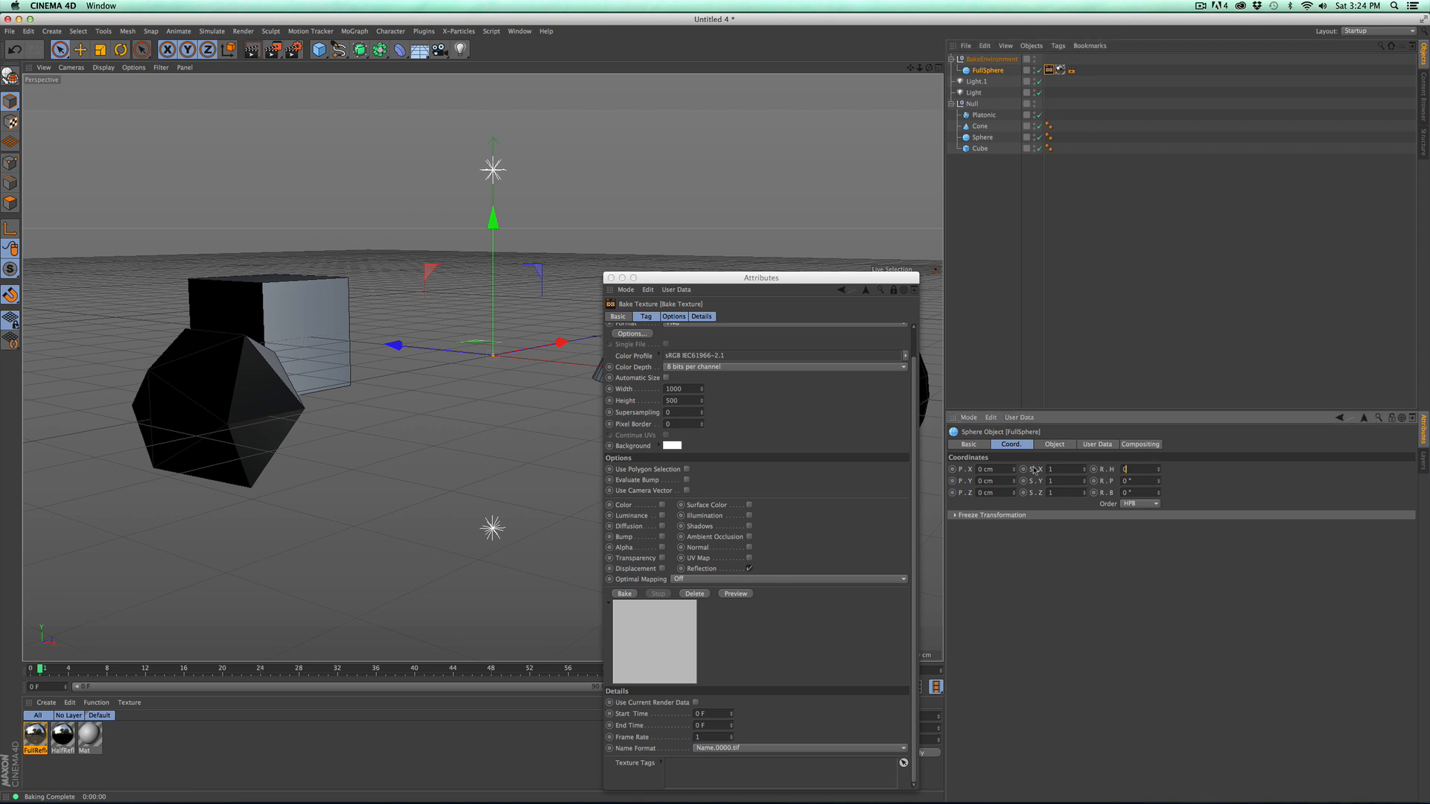
key("Return")
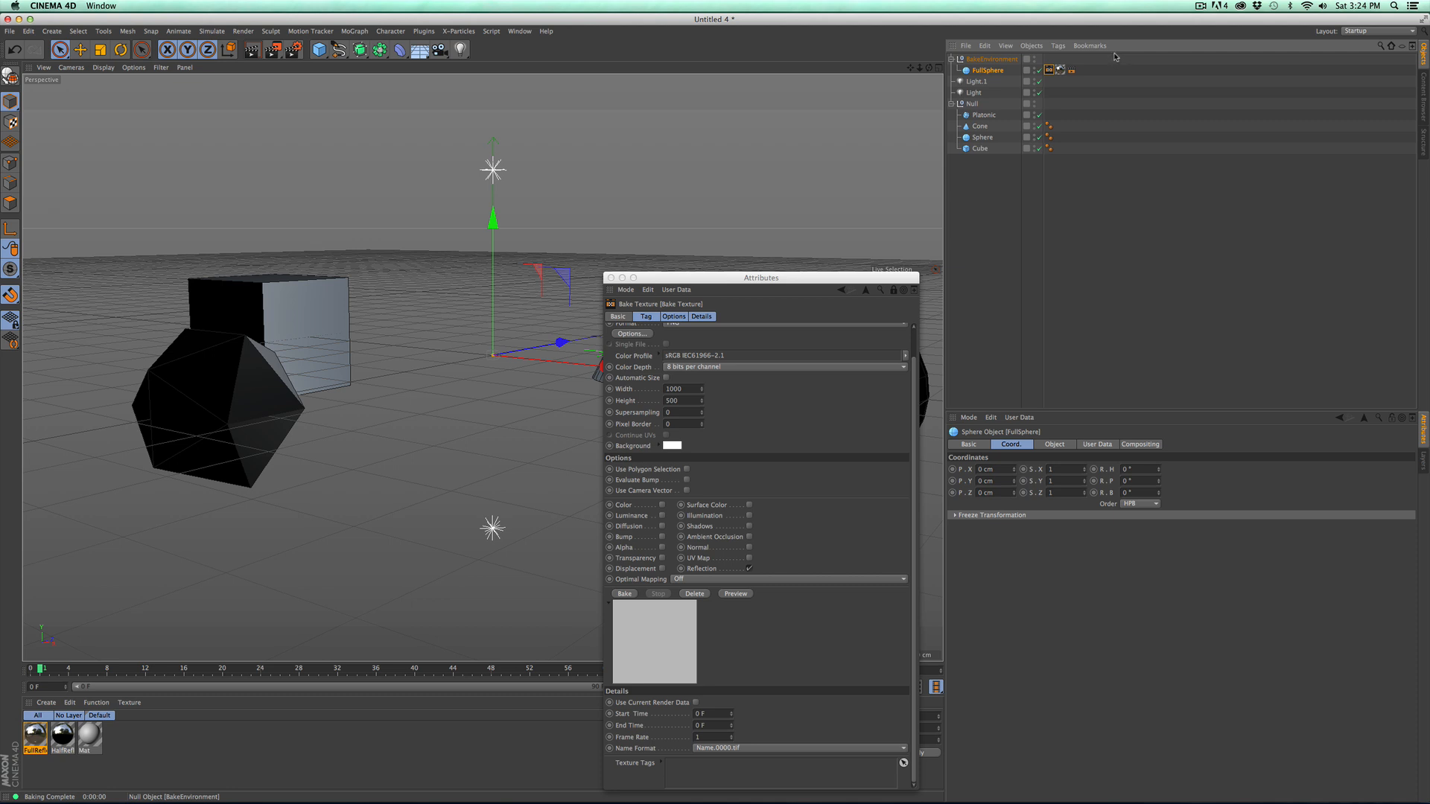
key("c")
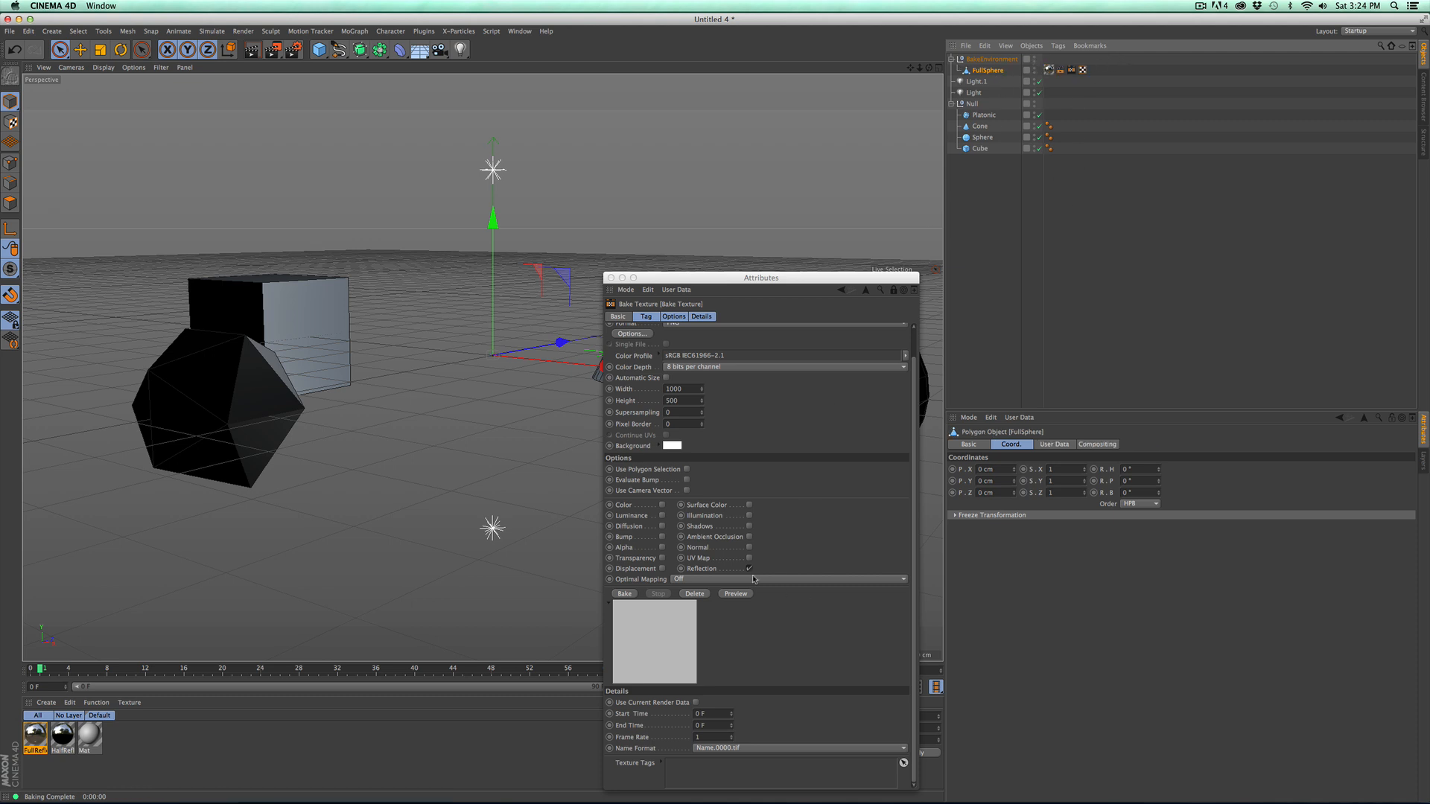
Step: Set the output file name to 0 in the New folder and rebake the editable sphere's reflection, overwriting the existing file
left_click(914, 403)
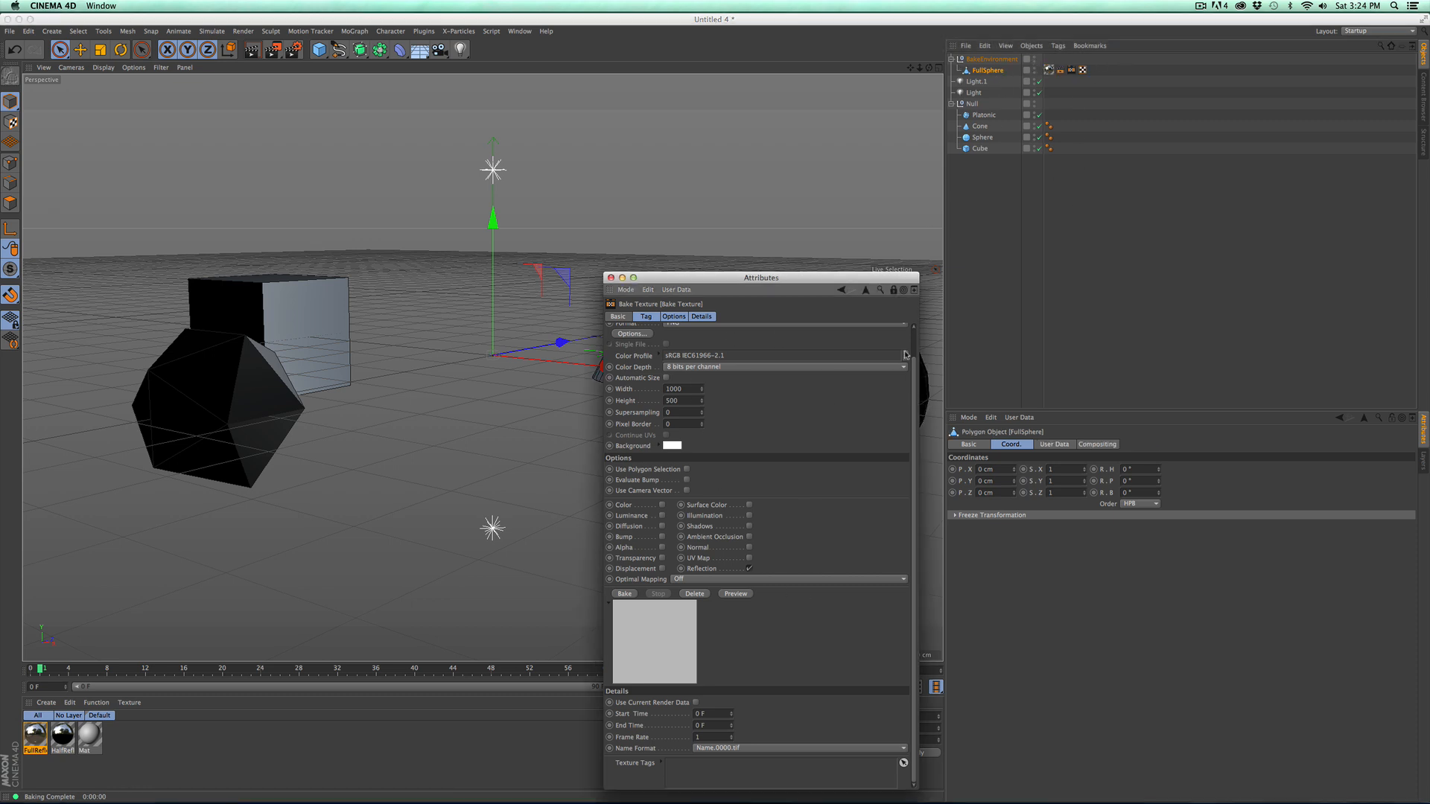
scroll(913, 347, "up", 2)
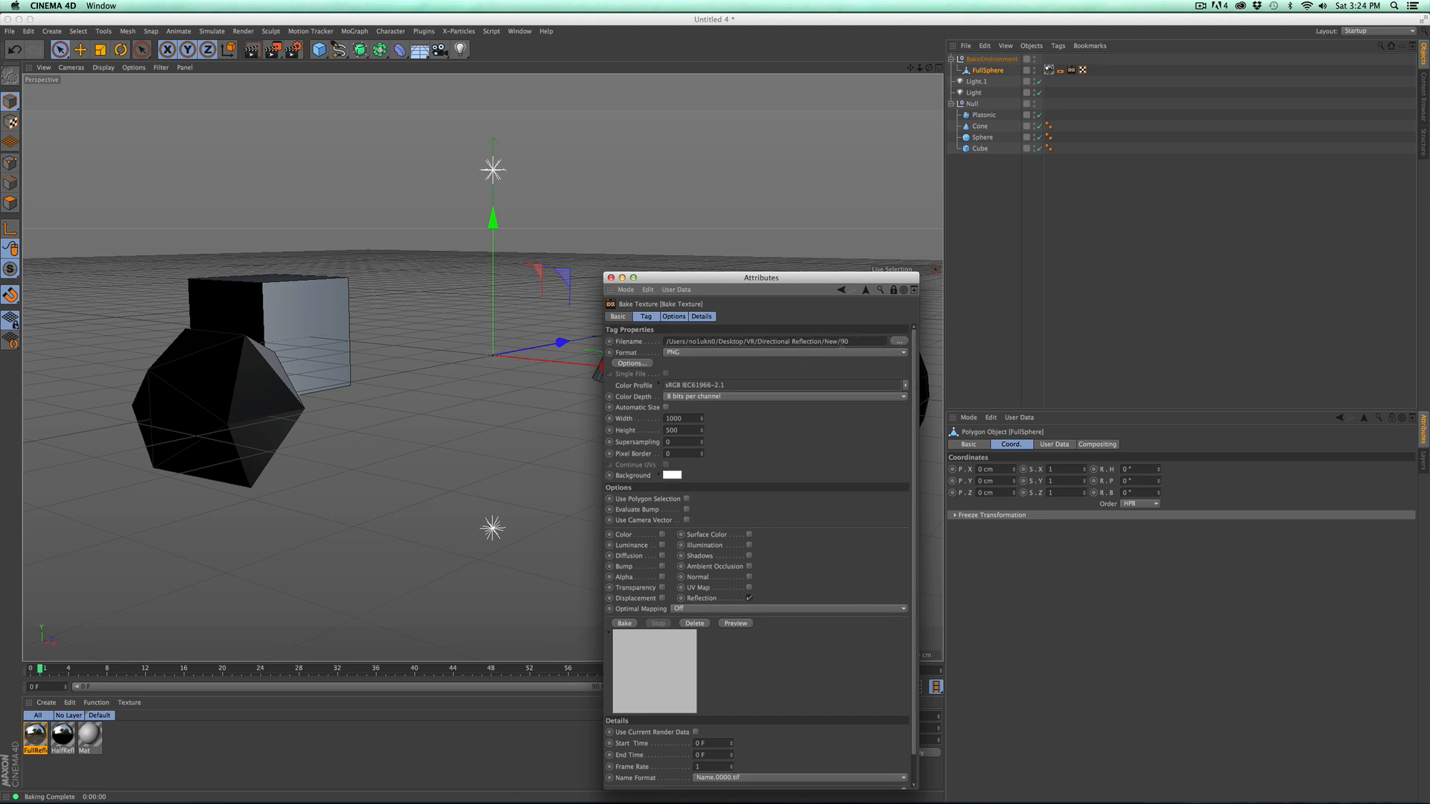
left_click(839, 341)
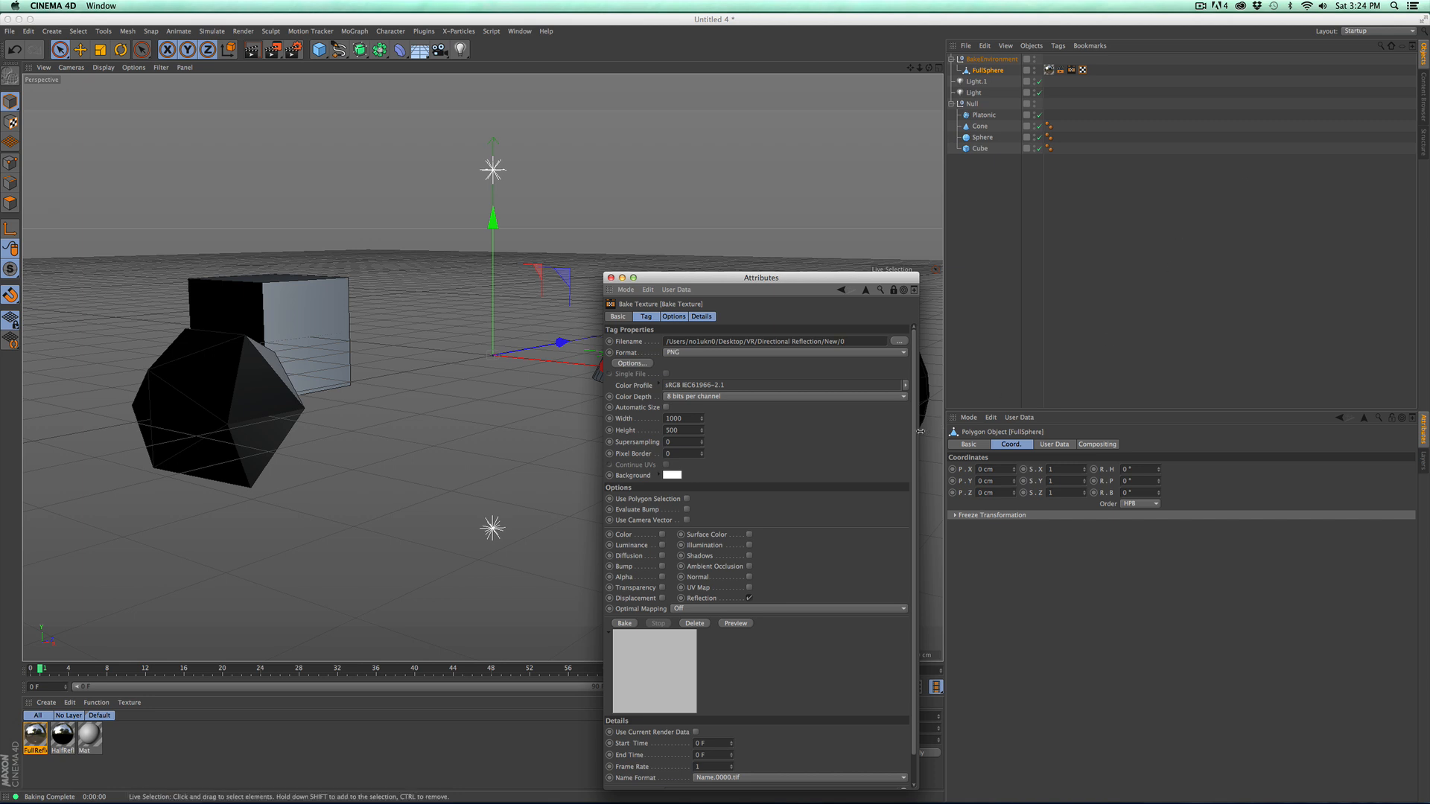
scroll(918, 522, "down", 2)
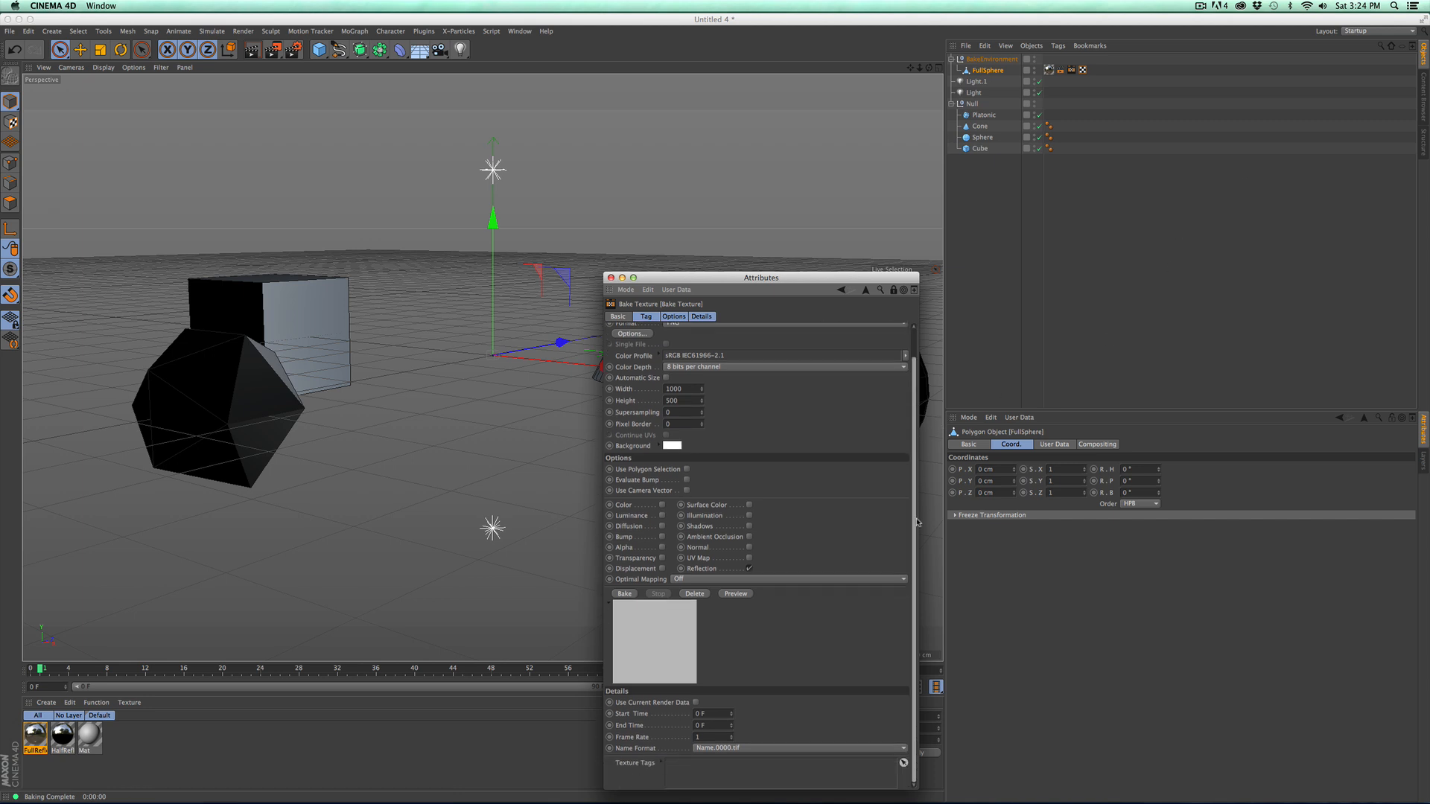
left_click(622, 593)
left_click(803, 265)
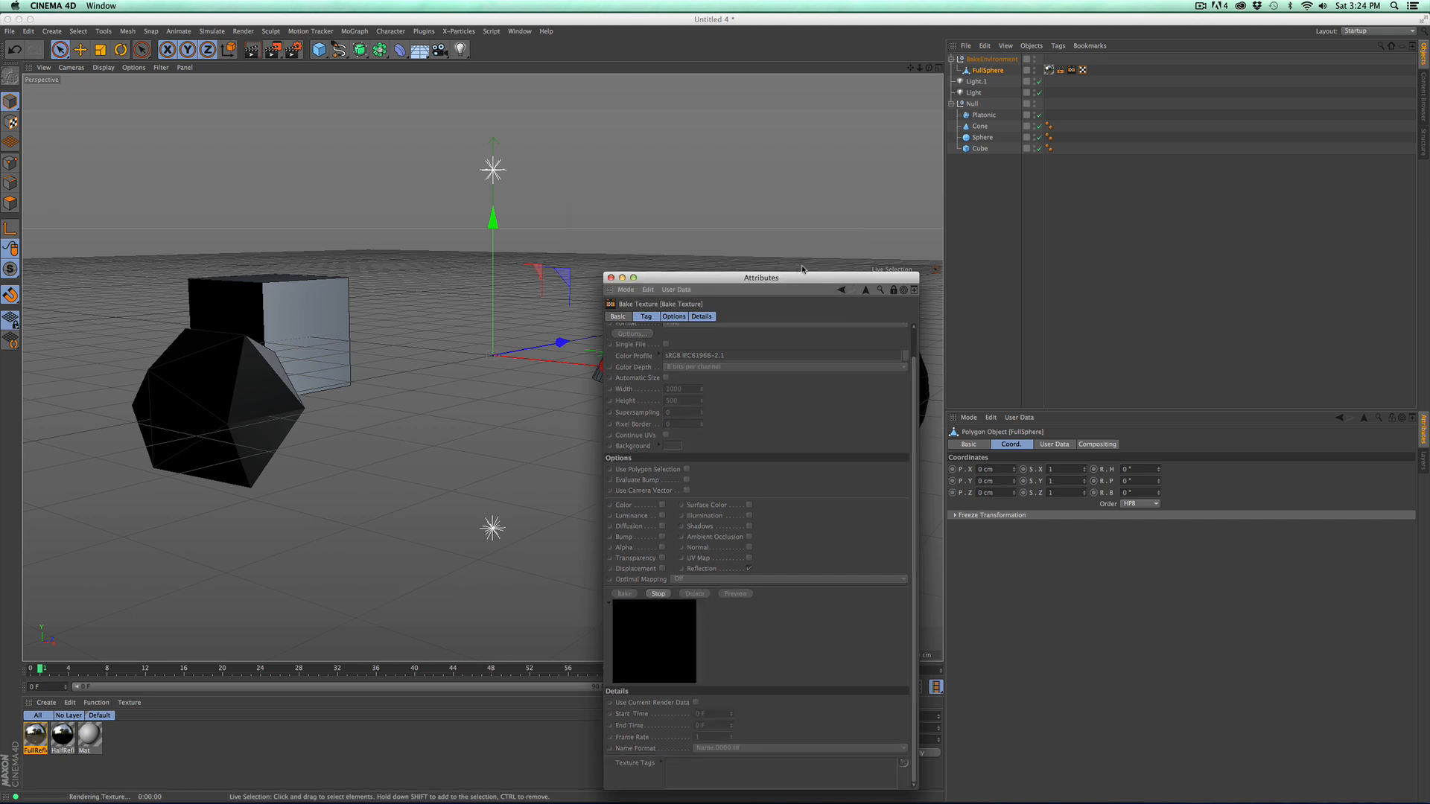
Step: Set the editable FullSphere's heading rotation (R.H) to 90°
left_click(990, 70)
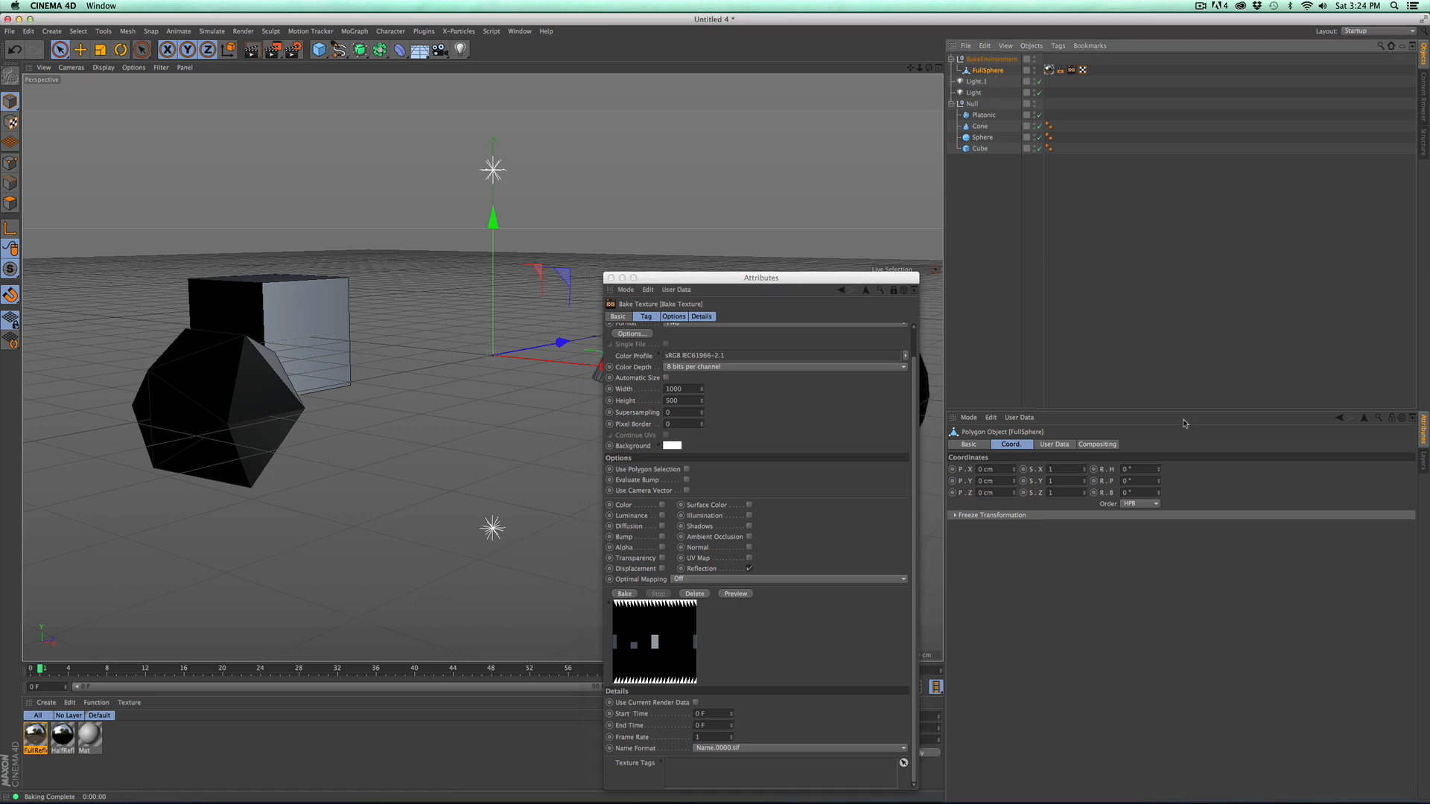
left_click(1139, 469)
type("5")
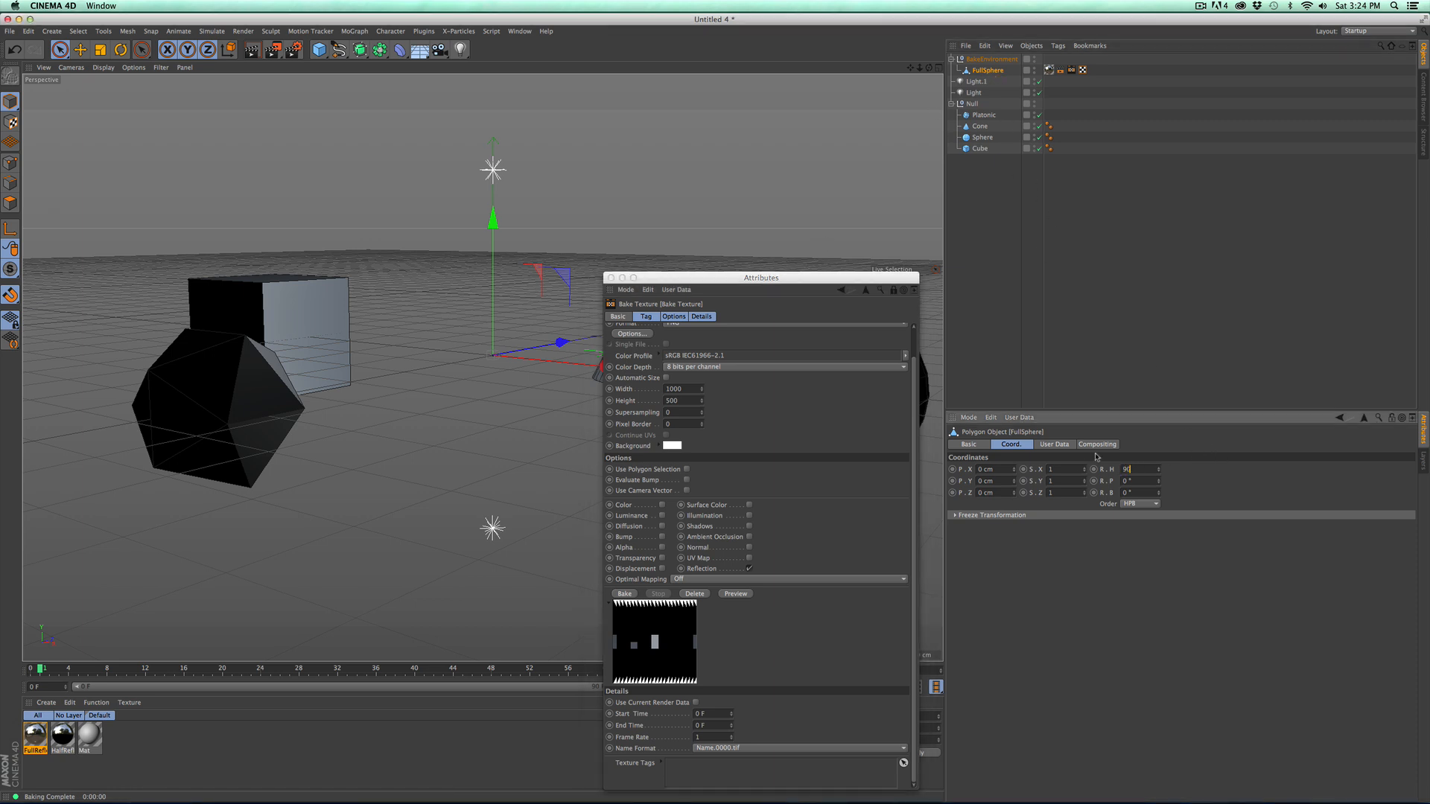
key("Return")
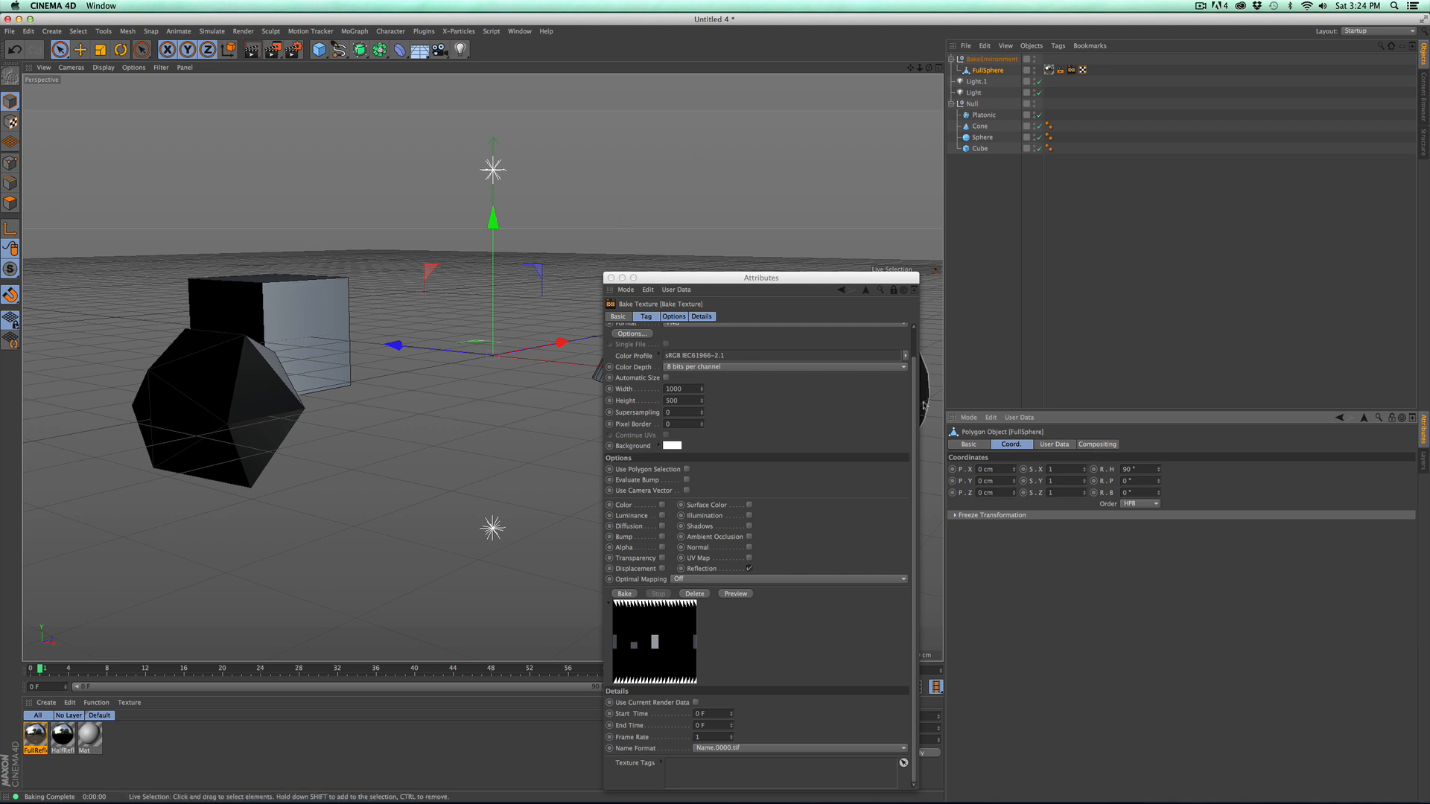
Step: Set the output file name to 90 and rebake the rotated sphere's reflection, overwriting 90Reflection.png
left_click(834, 350)
scroll(834, 348, "up", 2)
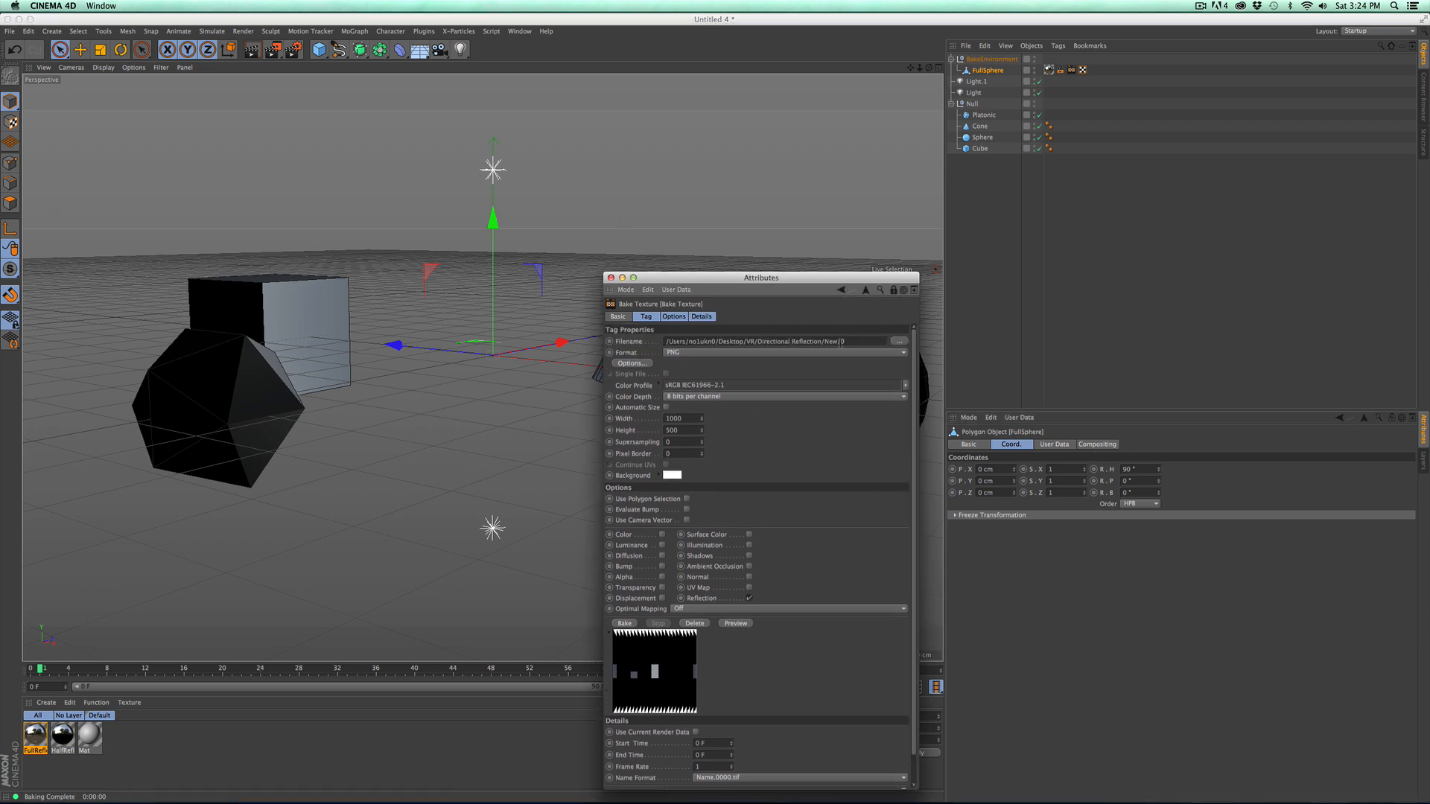
type("9")
left_click(624, 623)
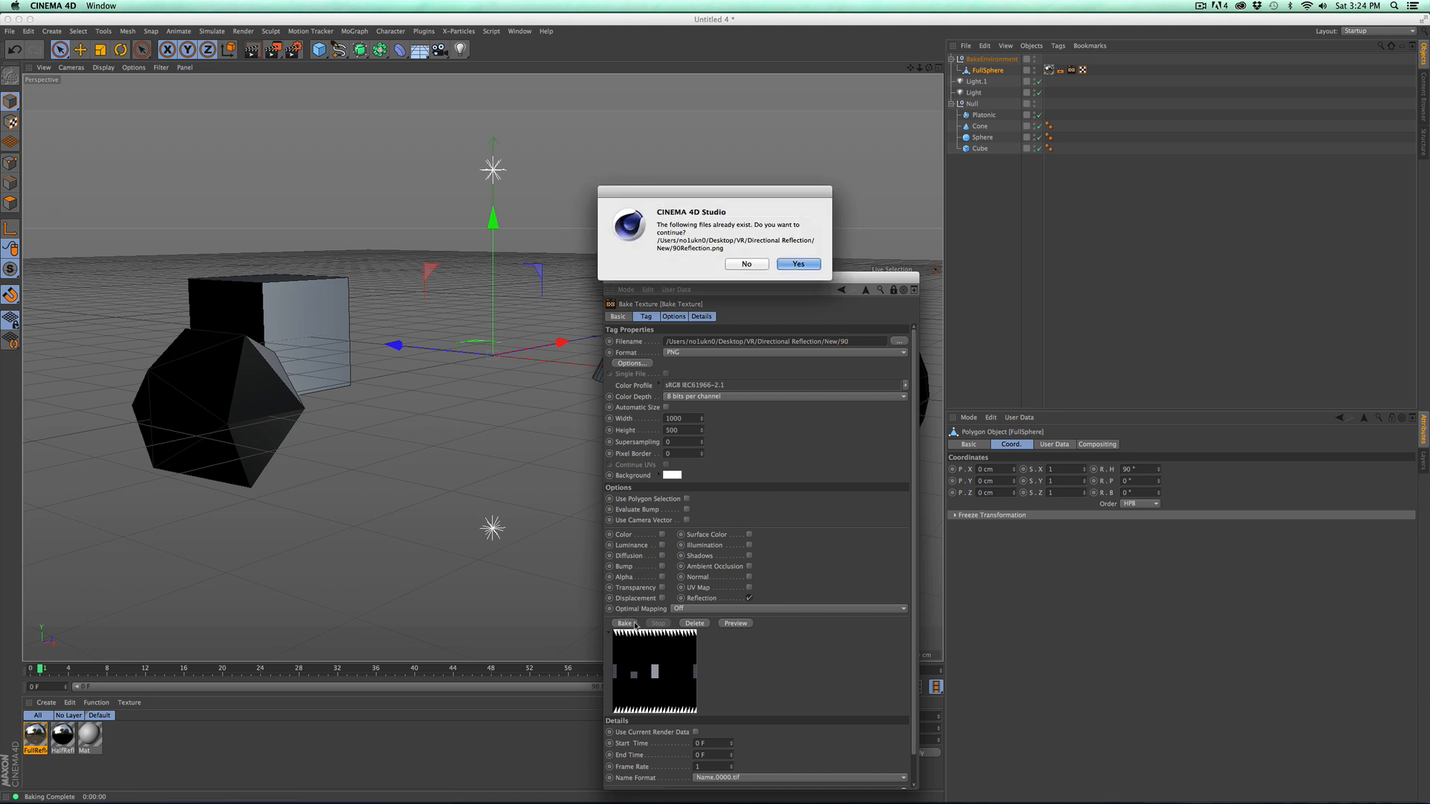
left_click(818, 264)
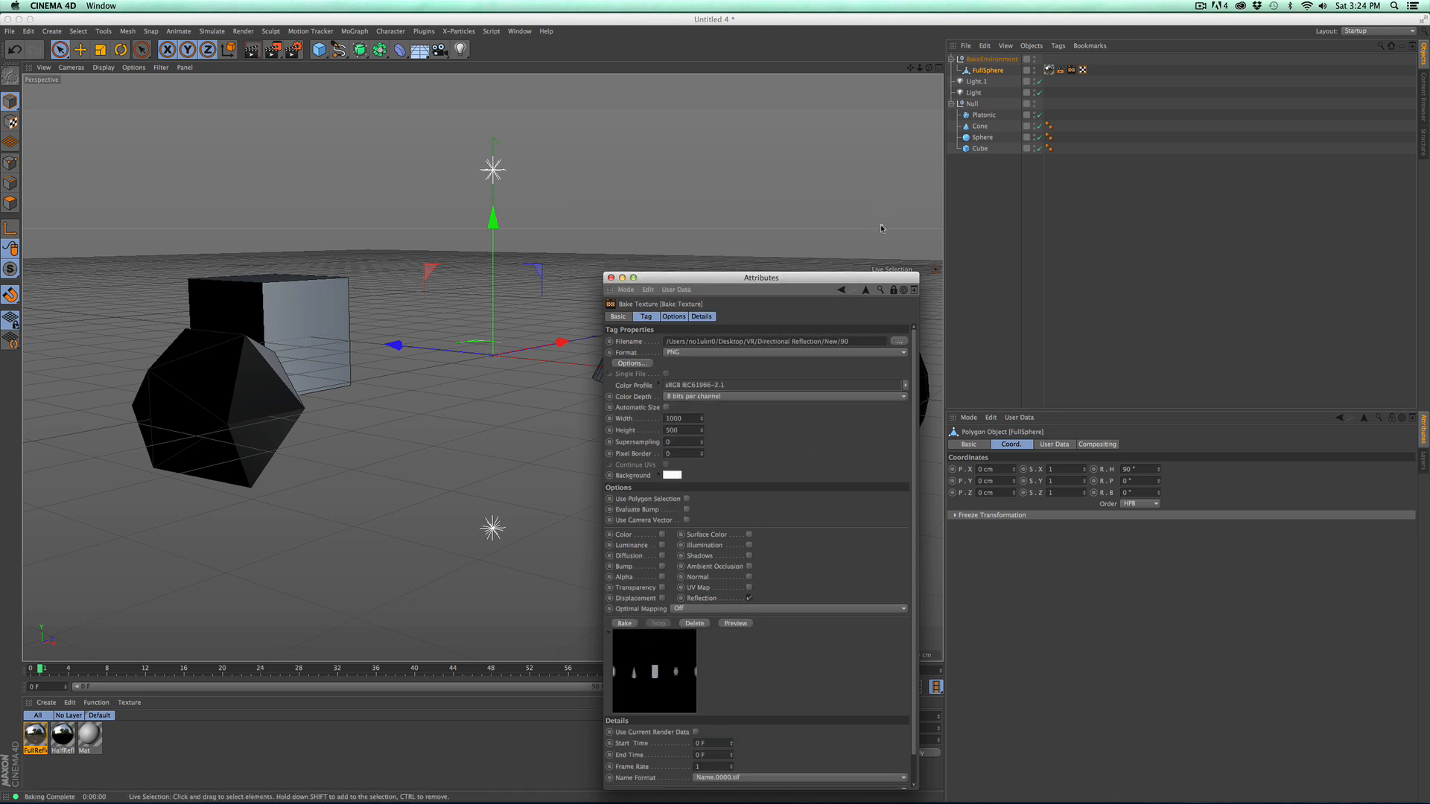
Step: Switch to Finder and alternate between previews of the rebaked 0Reflection.png and 90Reflection.png to compare their directions
key("super+Tab")
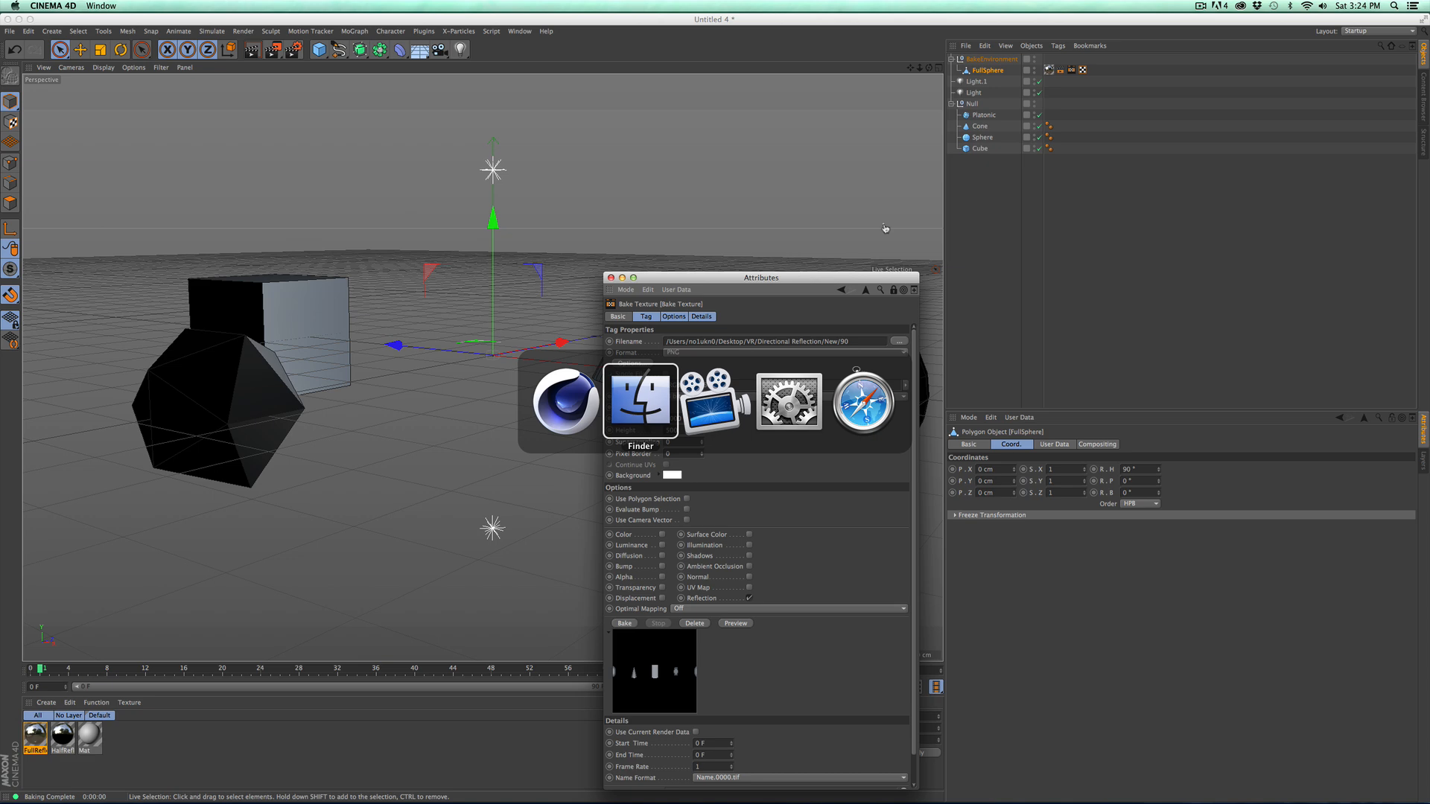
key("space")
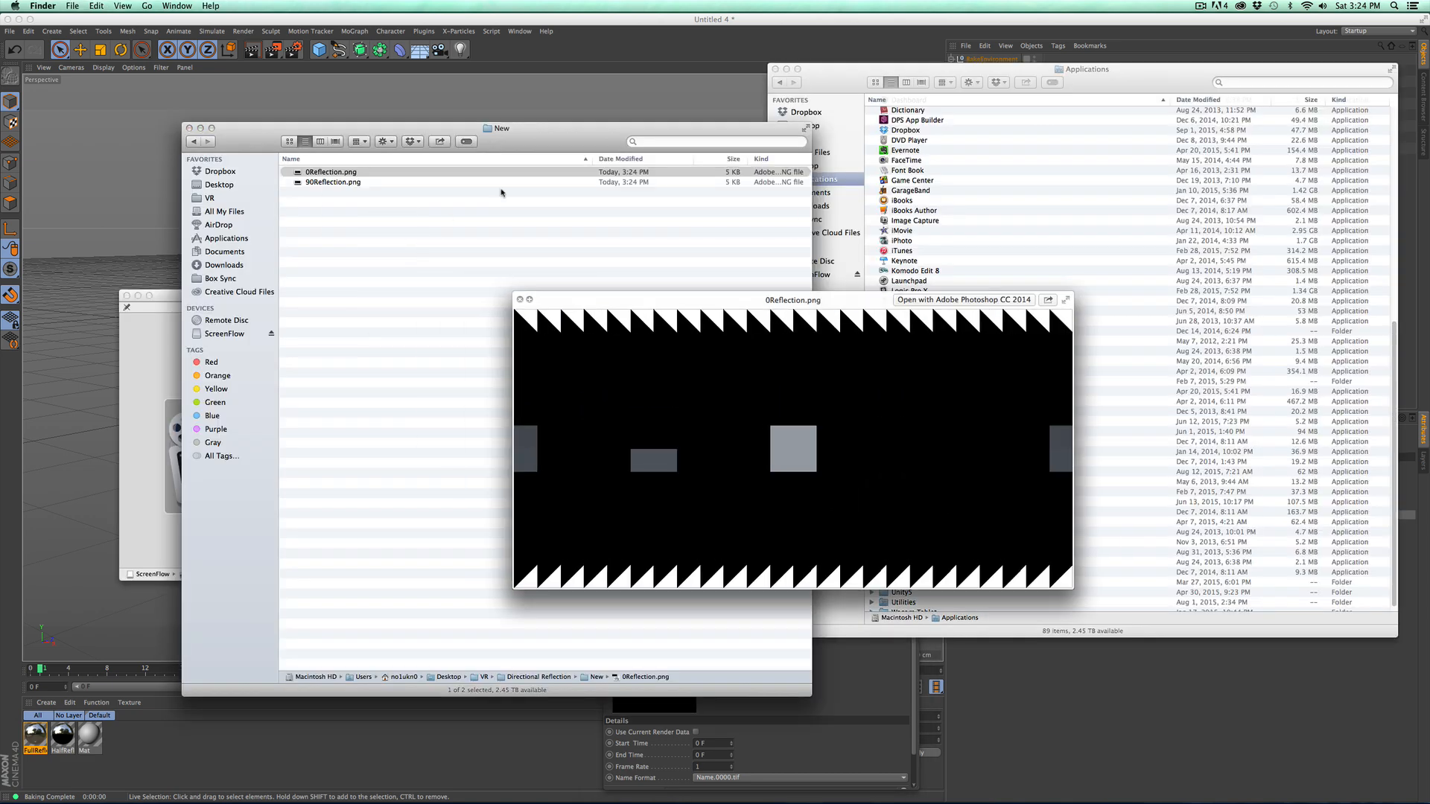
key("Down")
key("Up")
key("Down")
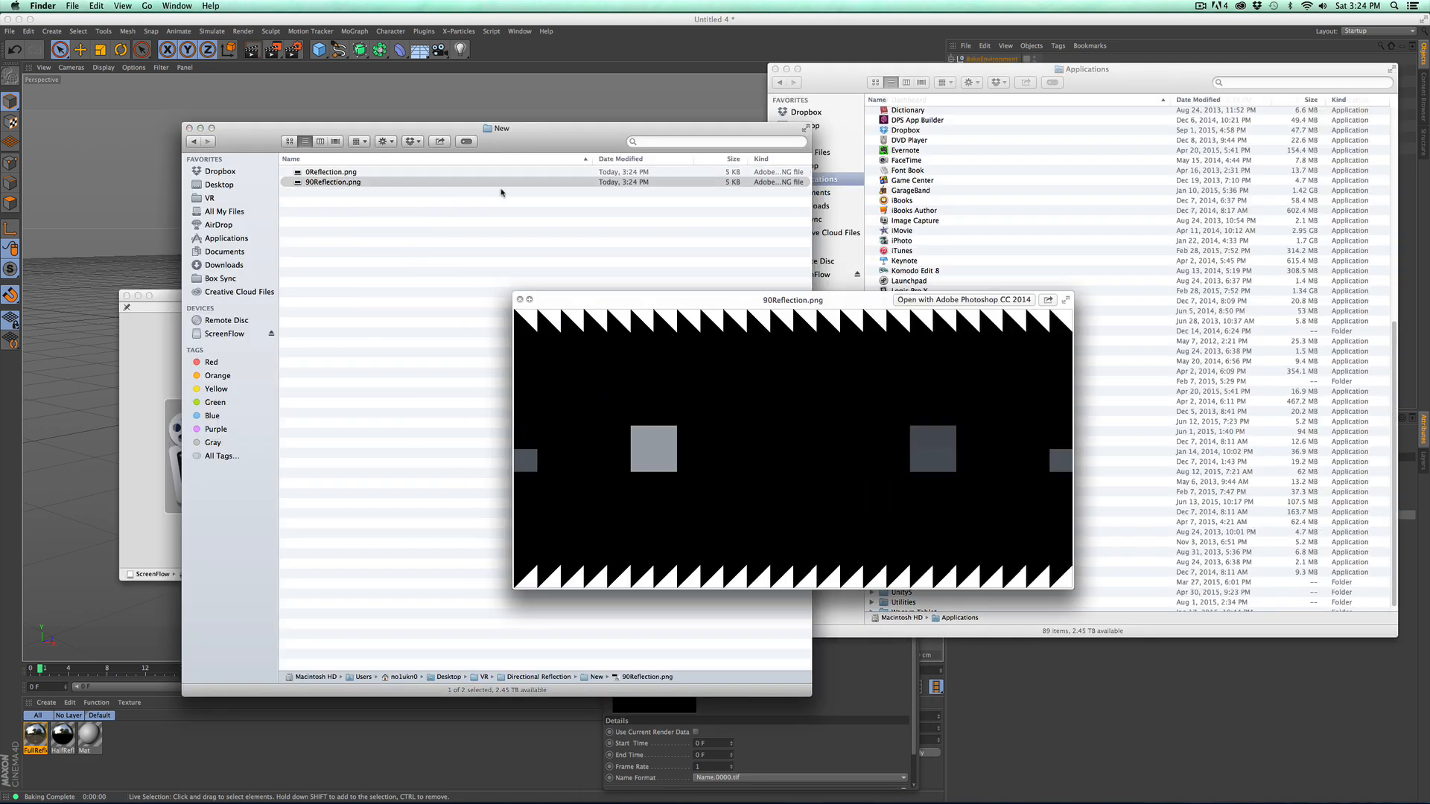
key("Up")
key("Down")
key("Up")
key("Down")
key("Up")
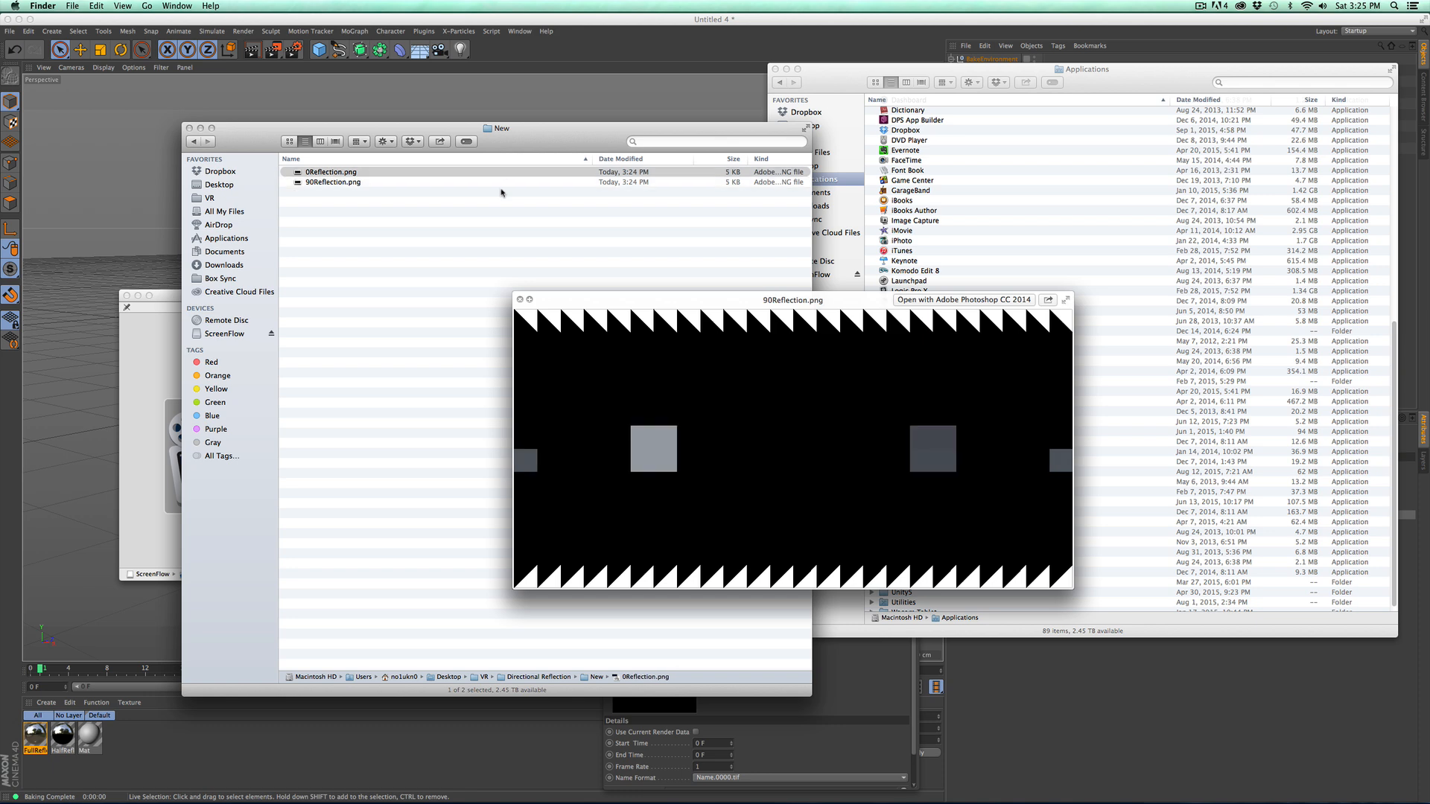
key("Down")
key("Up")
key("Down")
key("Up")
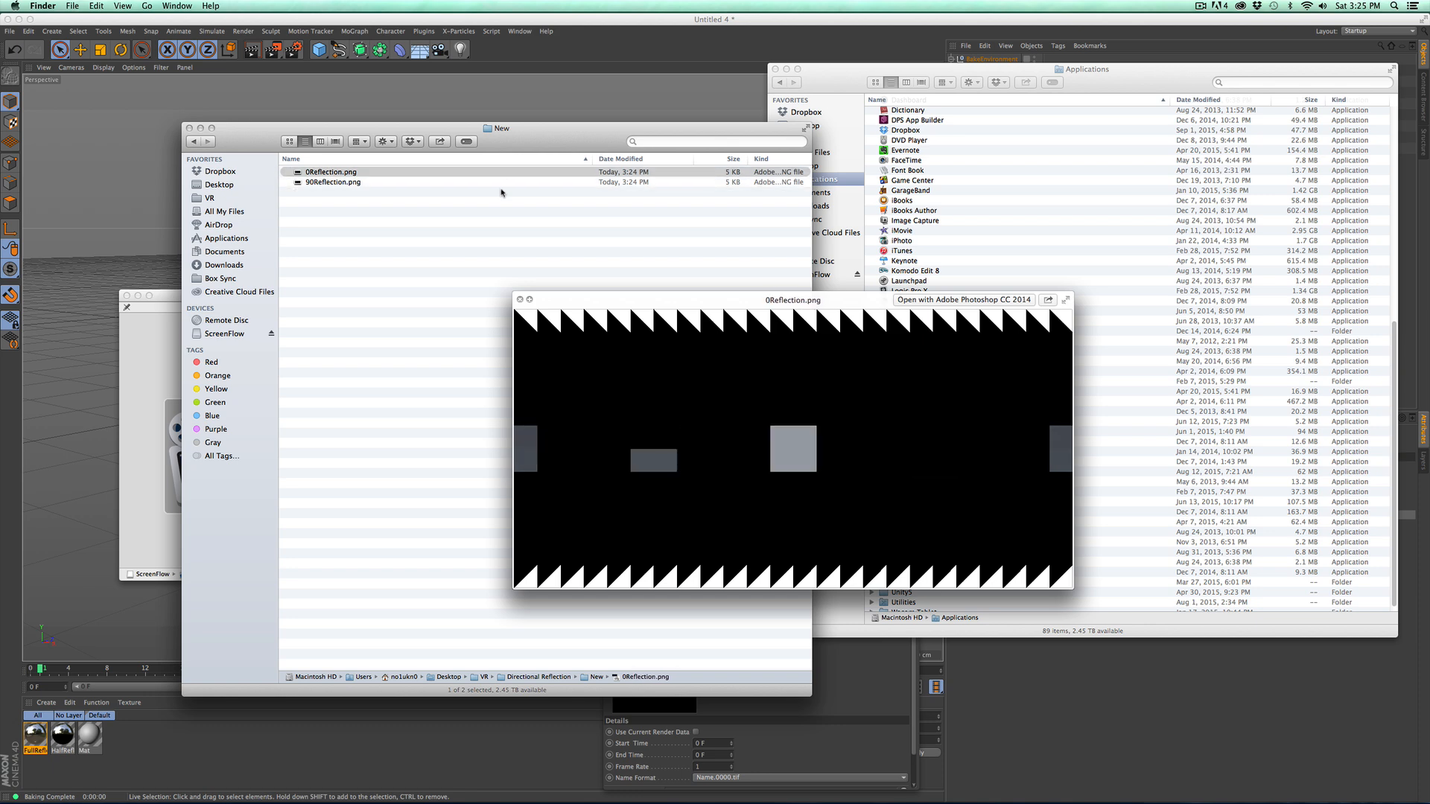
key("Down")
key("Up")
key("Down")
key("Up")
key("Down")
key("Up")
key("Down")
key("Up")
key("Down")
key("Up")
key("Down")
key("Up")
key("Down")
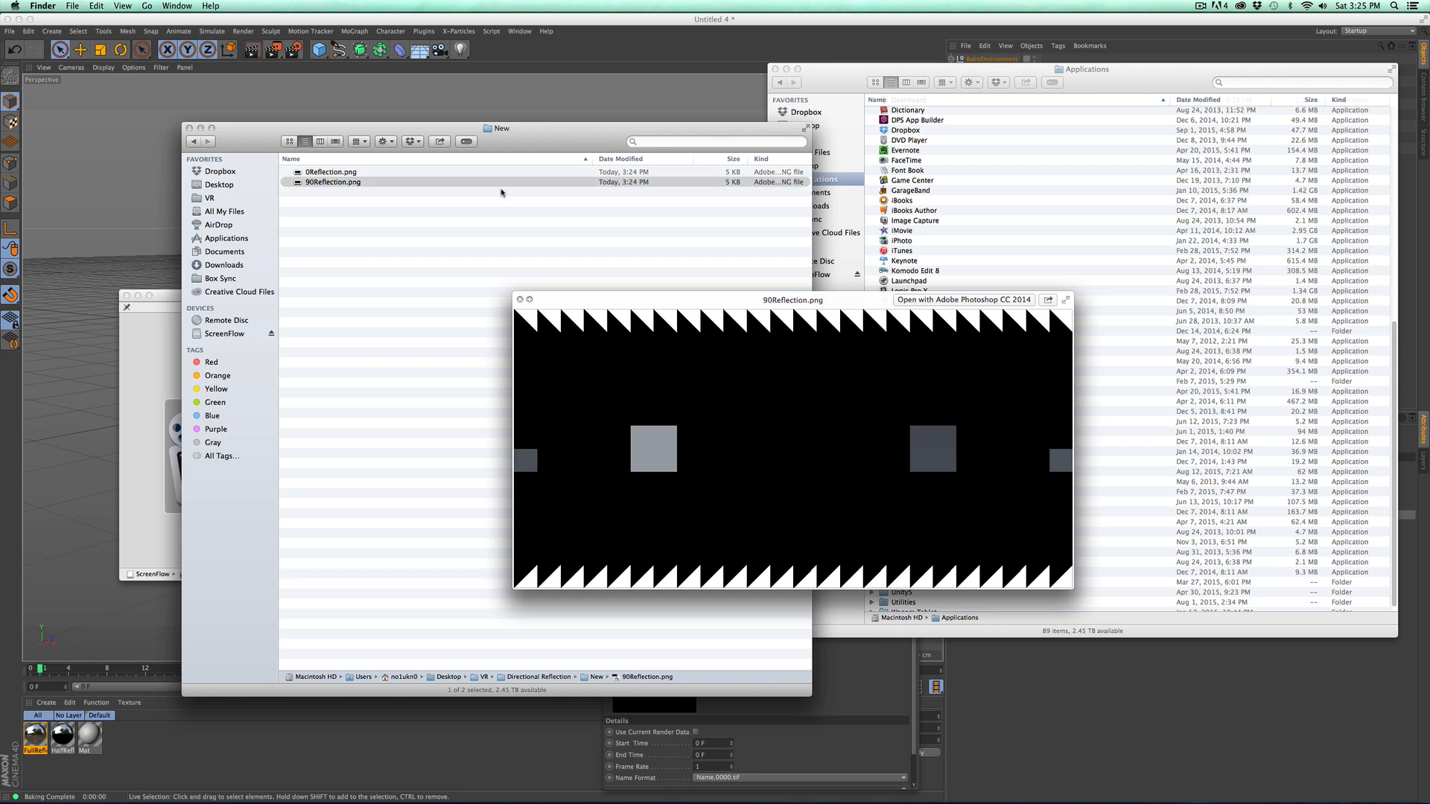
key("Up")
key("Down")
key("Up")
key("Down")
key("space")
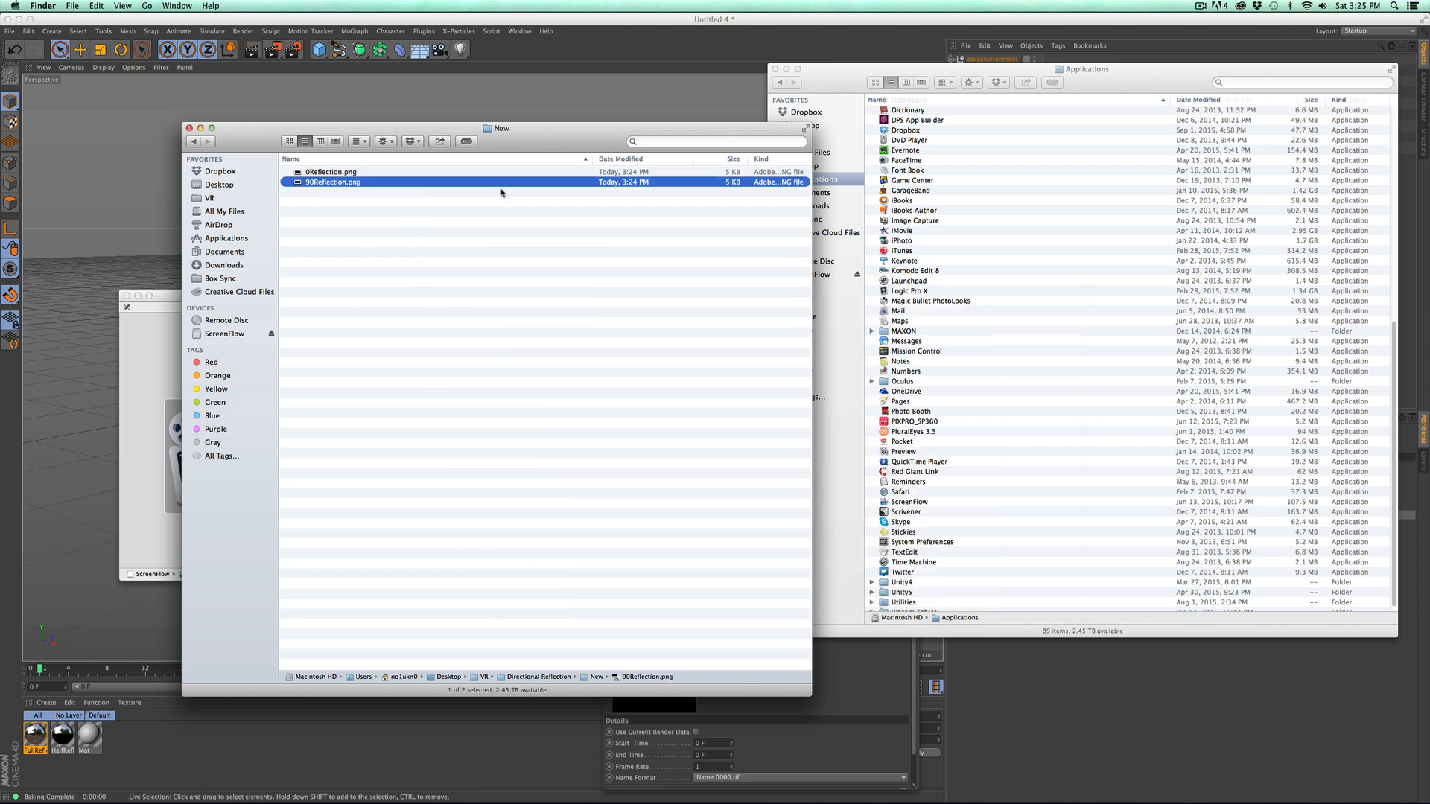
Step: Switch back to Cinema 4D and undo the FullSphere's 90° rotation and its conversion to an editable object
left_click(666, 23)
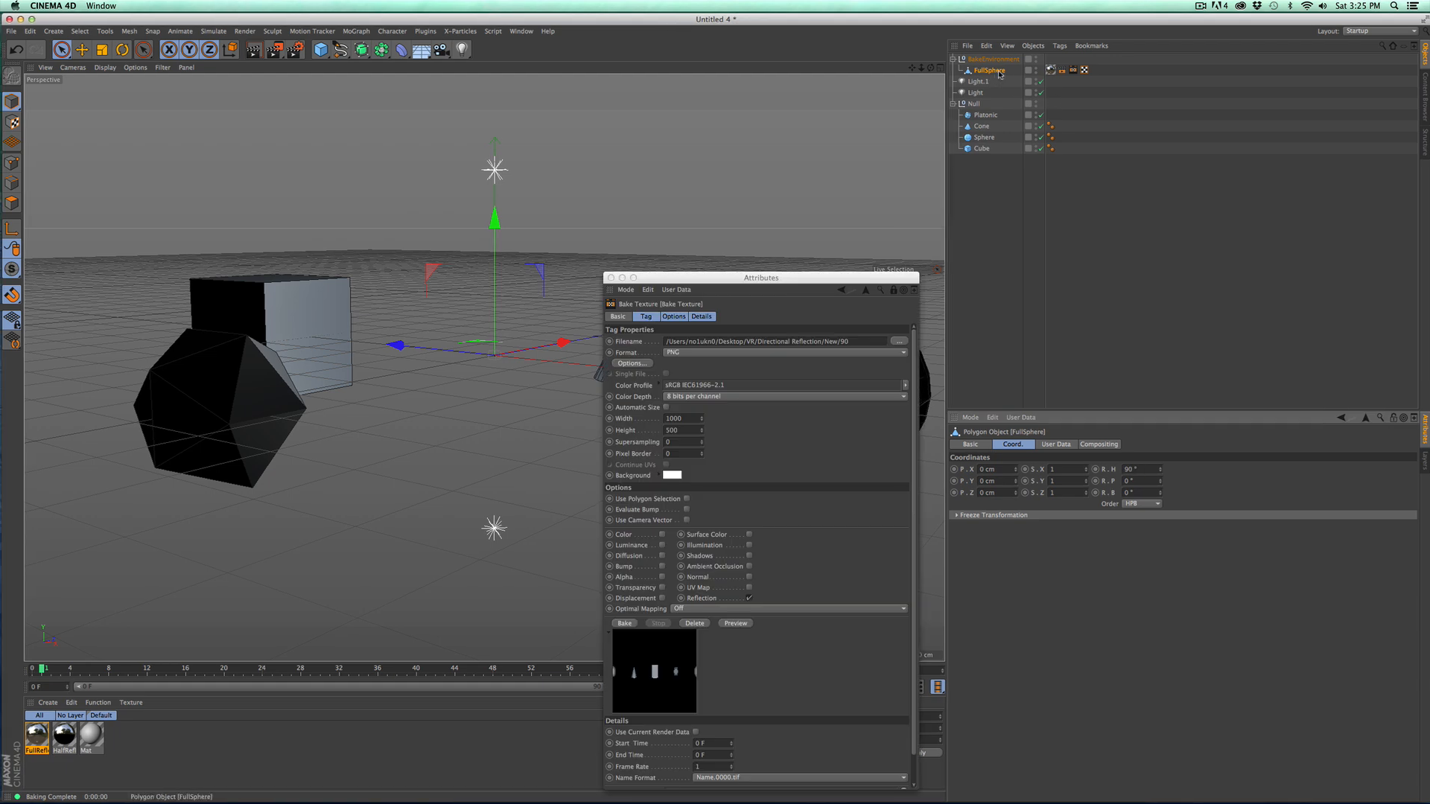
key("super+z")
key("super+z")
key("super+z")
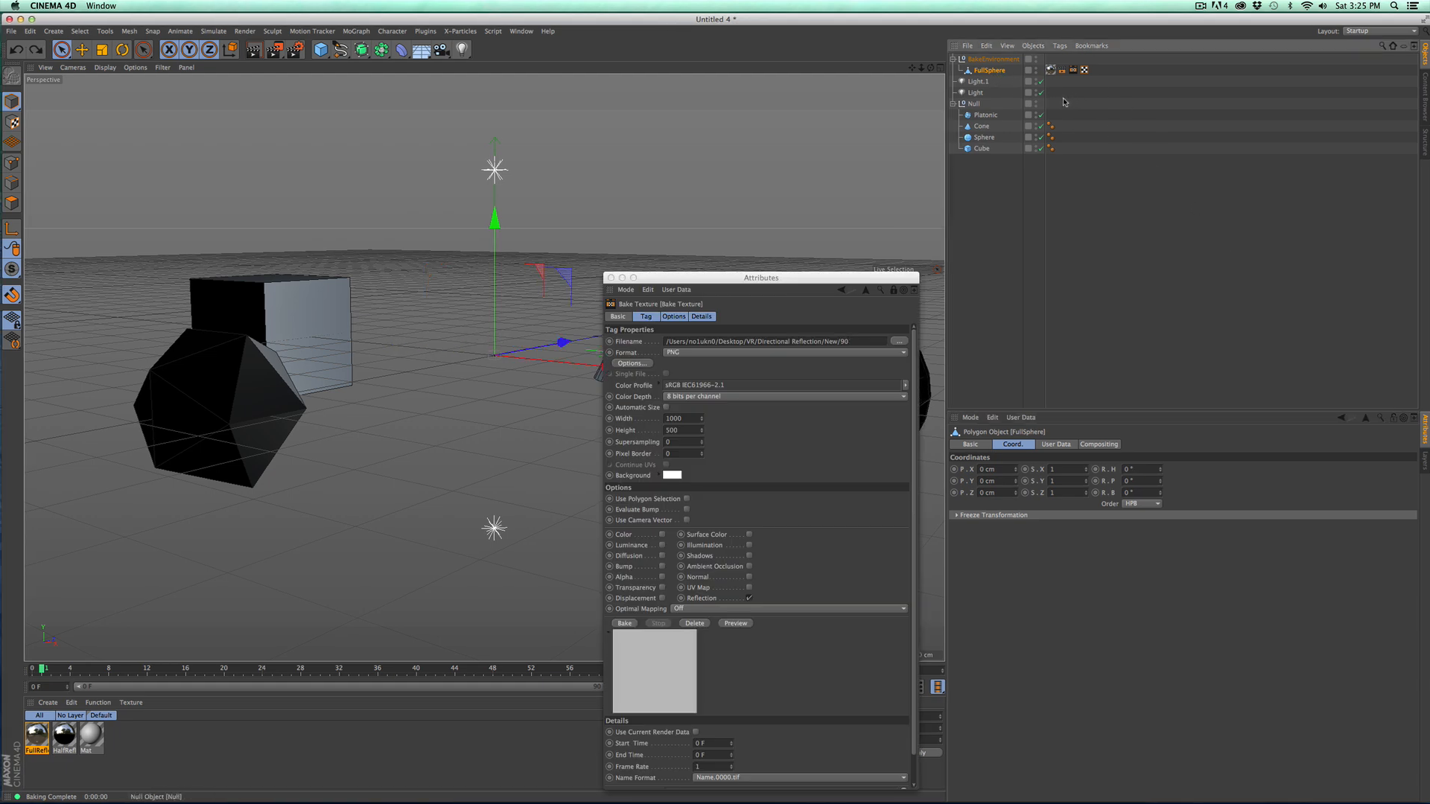
key("super+z")
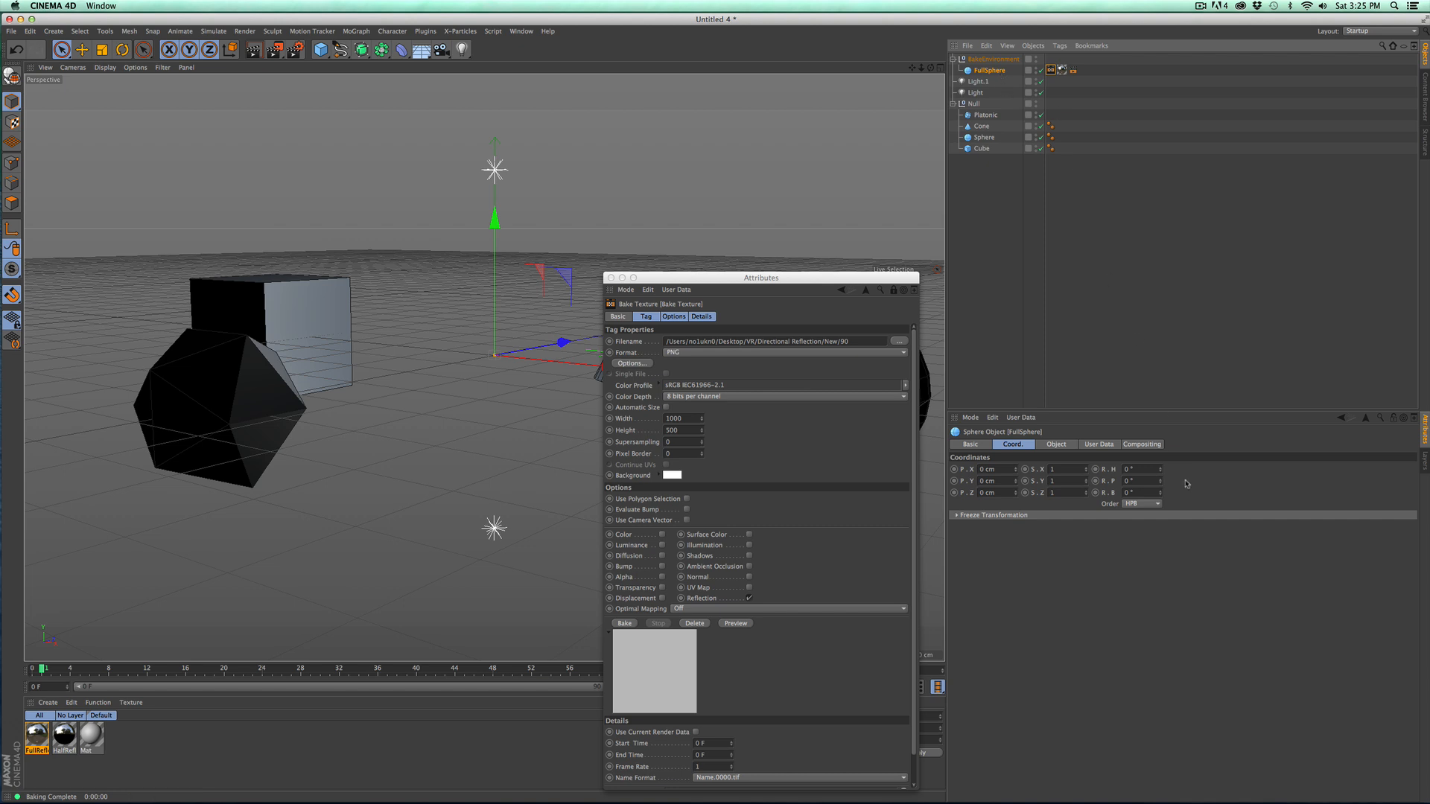
Step: Set the parametric FullSphere's segments to 1000 and make the sphere editable
left_click(1056, 443)
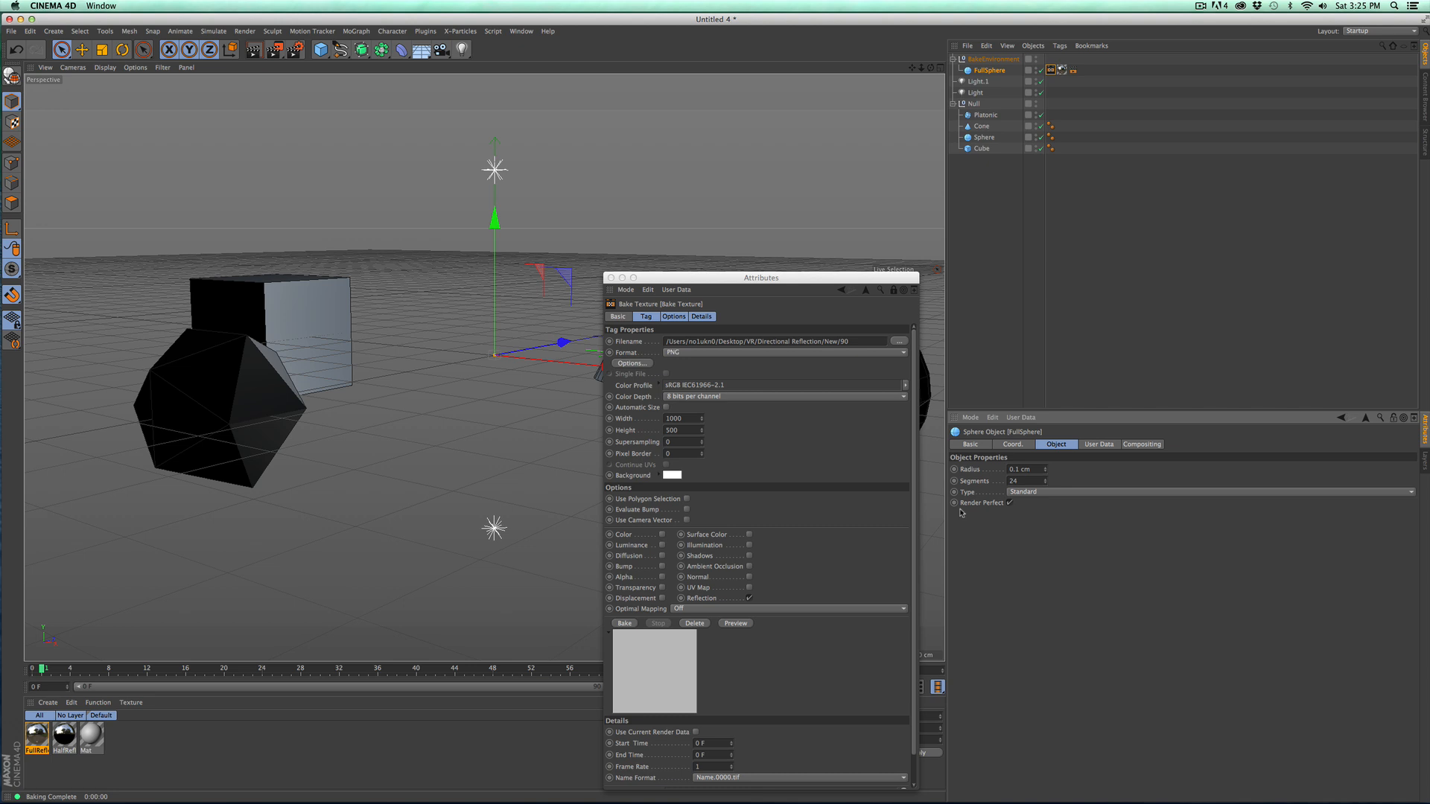
double_click(1030, 481)
type("1000")
left_click(998, 74)
key("c")
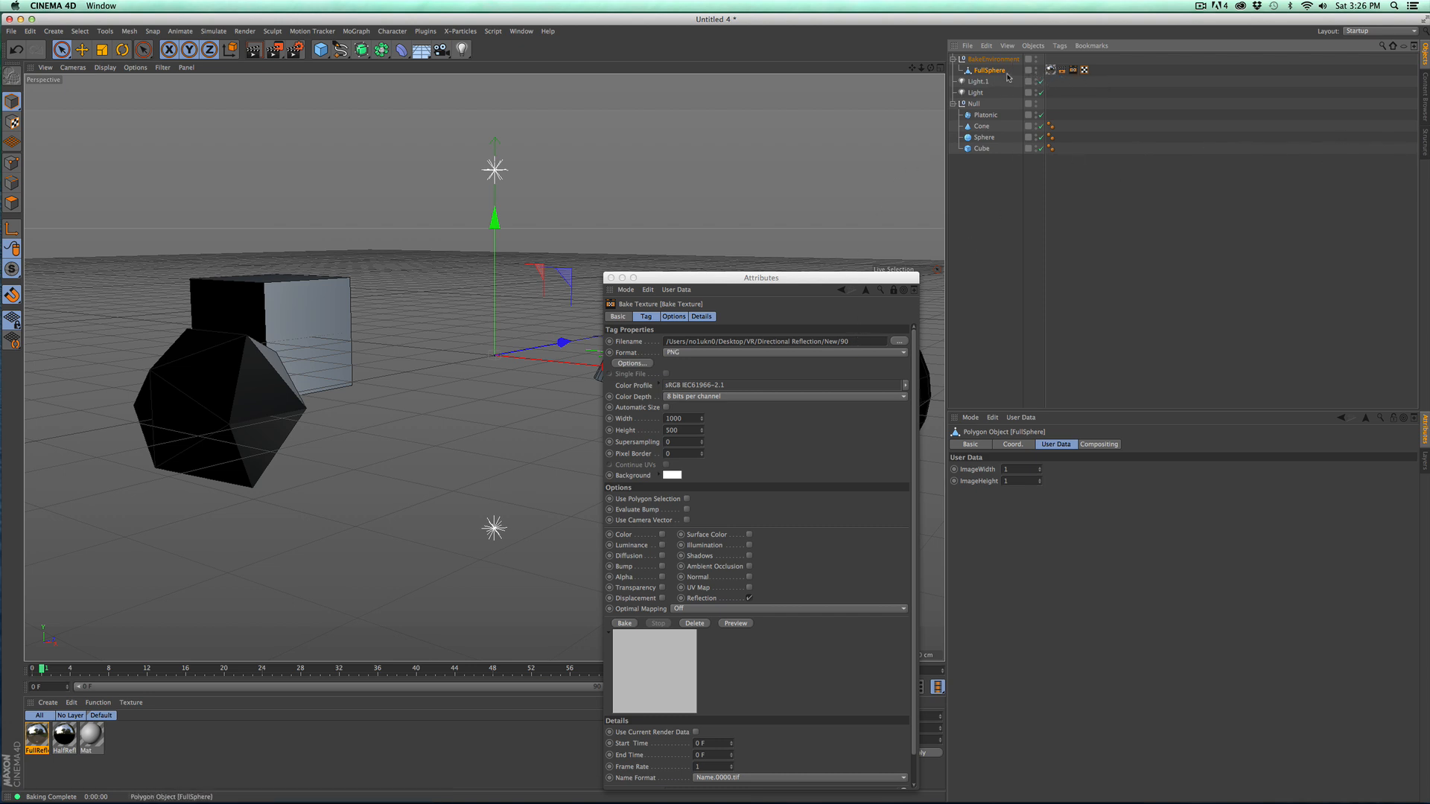
Step: Rebake the 1000-segment sphere's reflection over 90Reflection.png, and compare its preview with 0Reflection.png in Finder
left_click(624, 623)
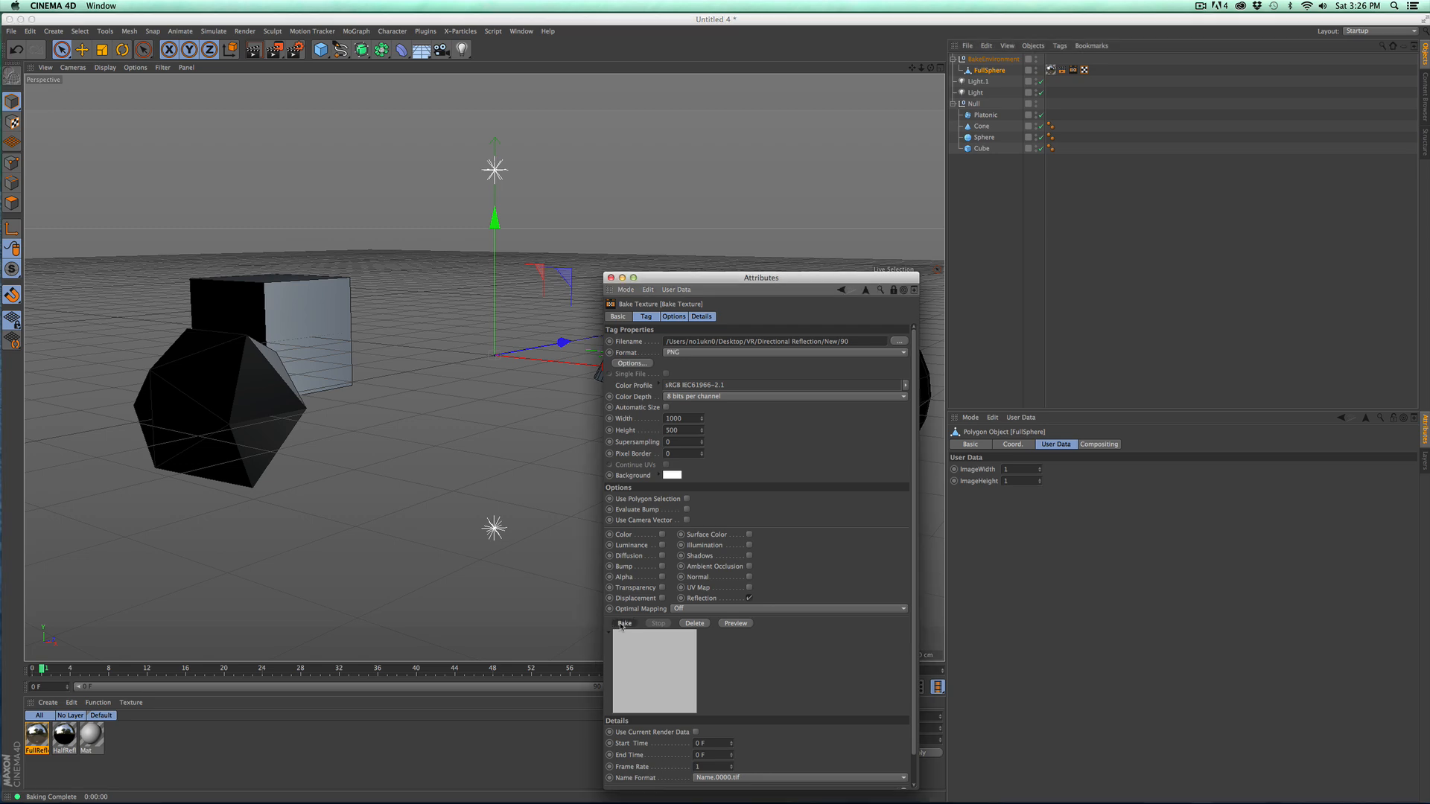
left_click(798, 263)
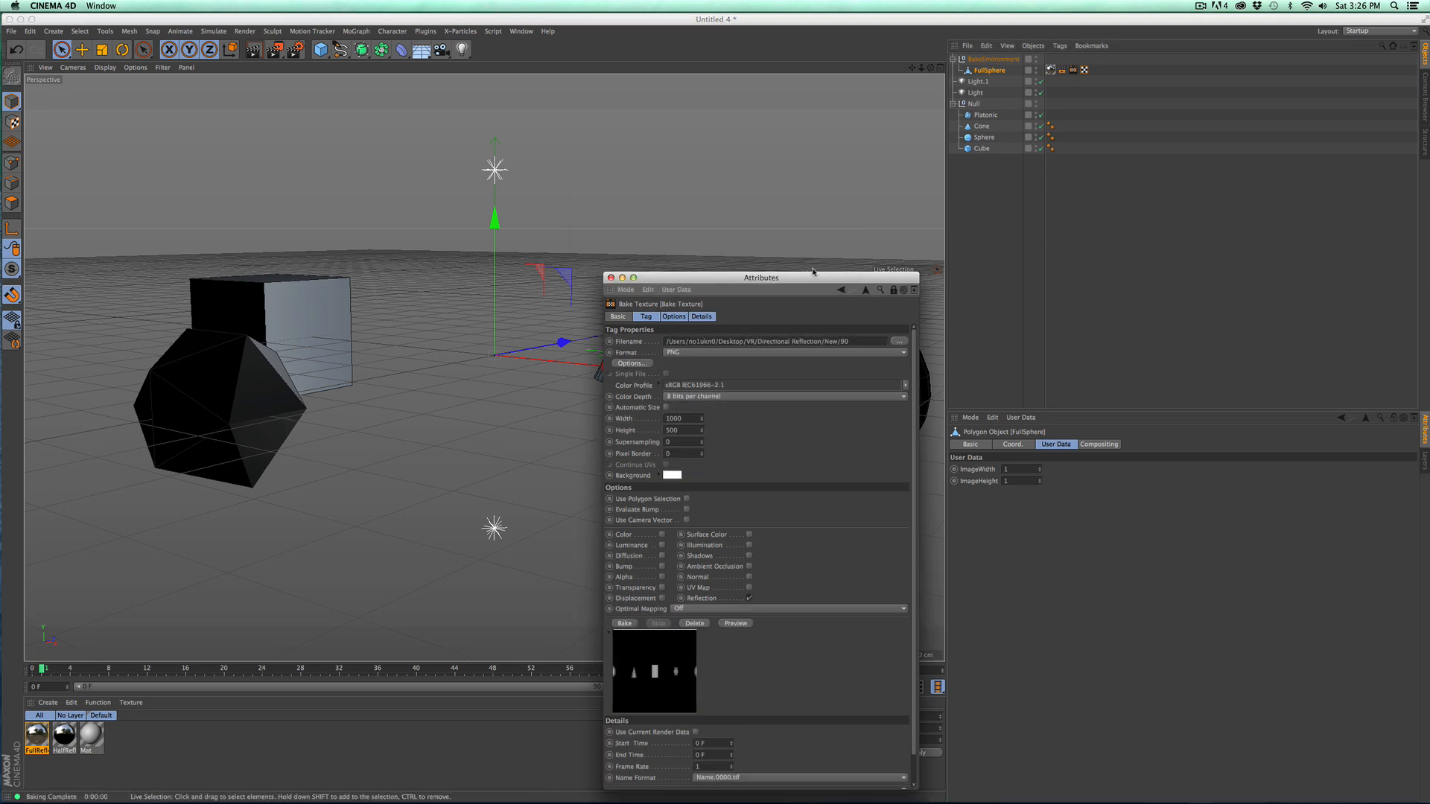
key("super+Tab")
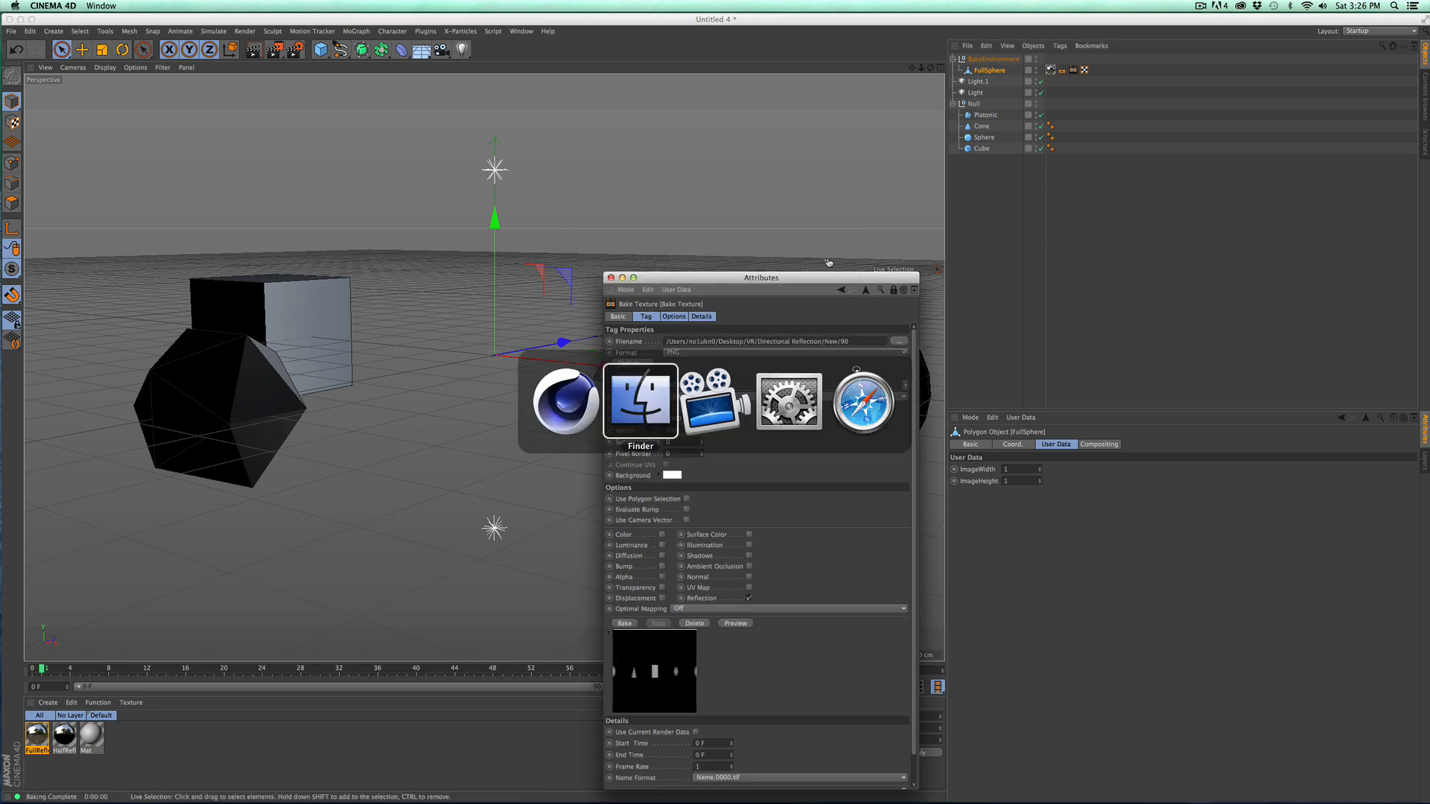
key("space")
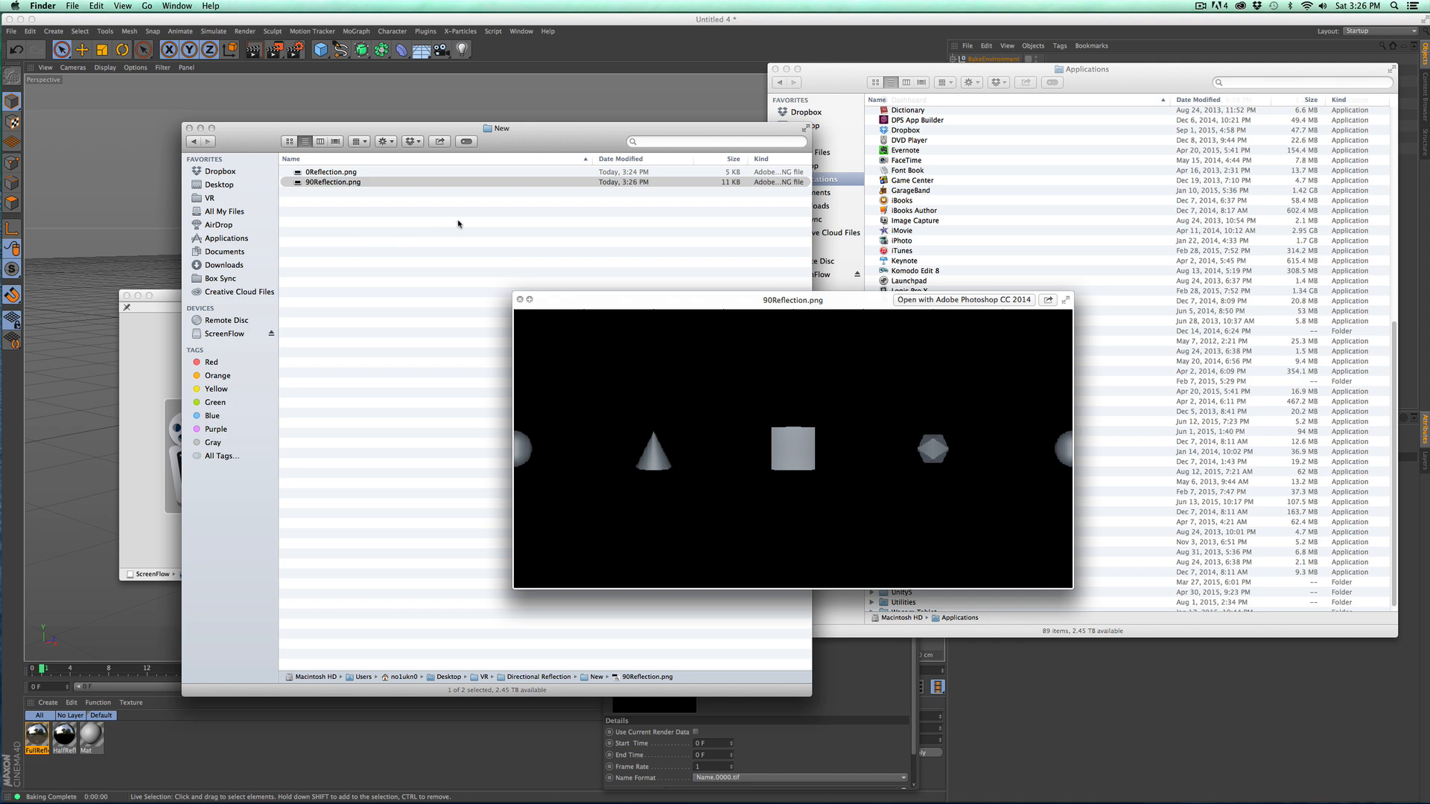
key("space")
key("space")
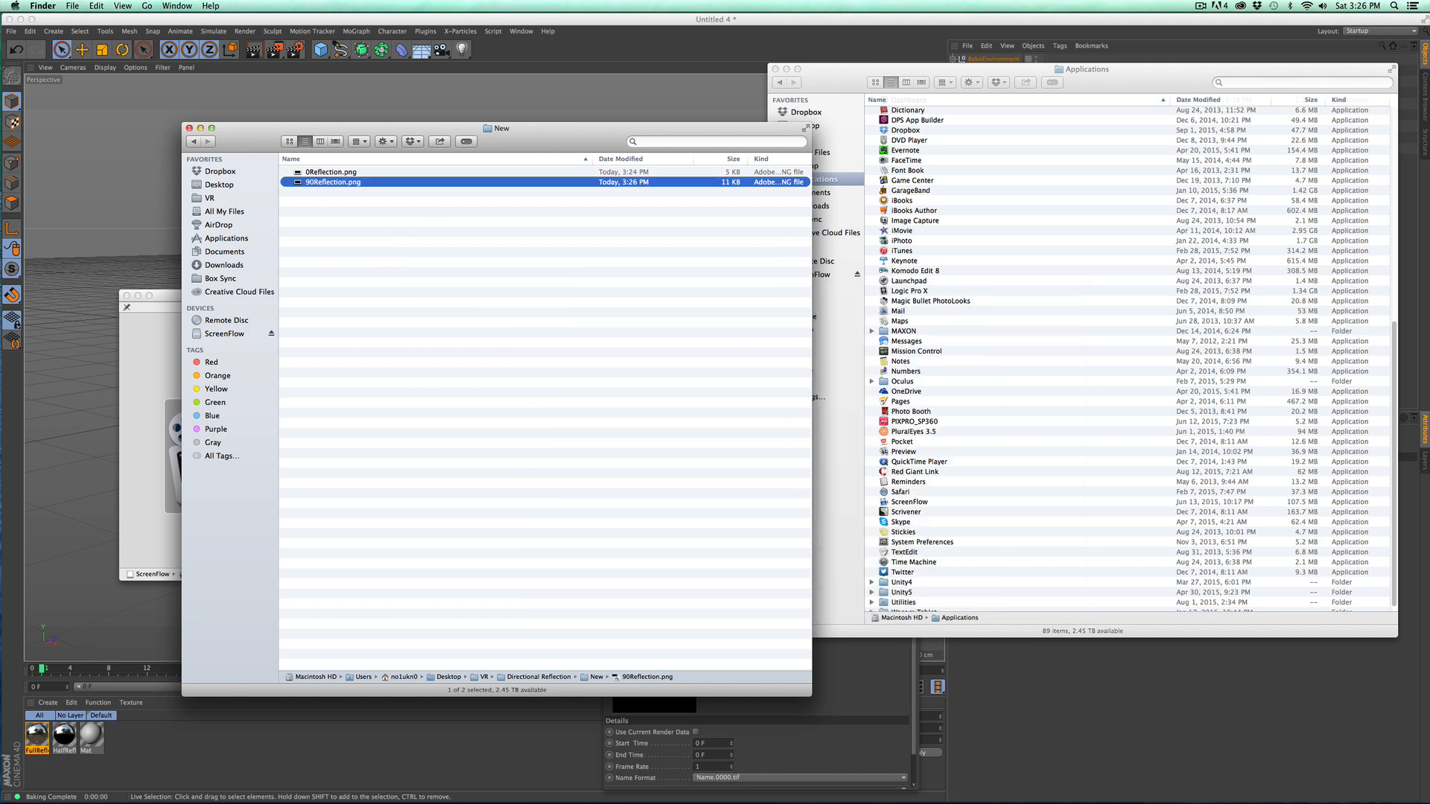
key("Up")
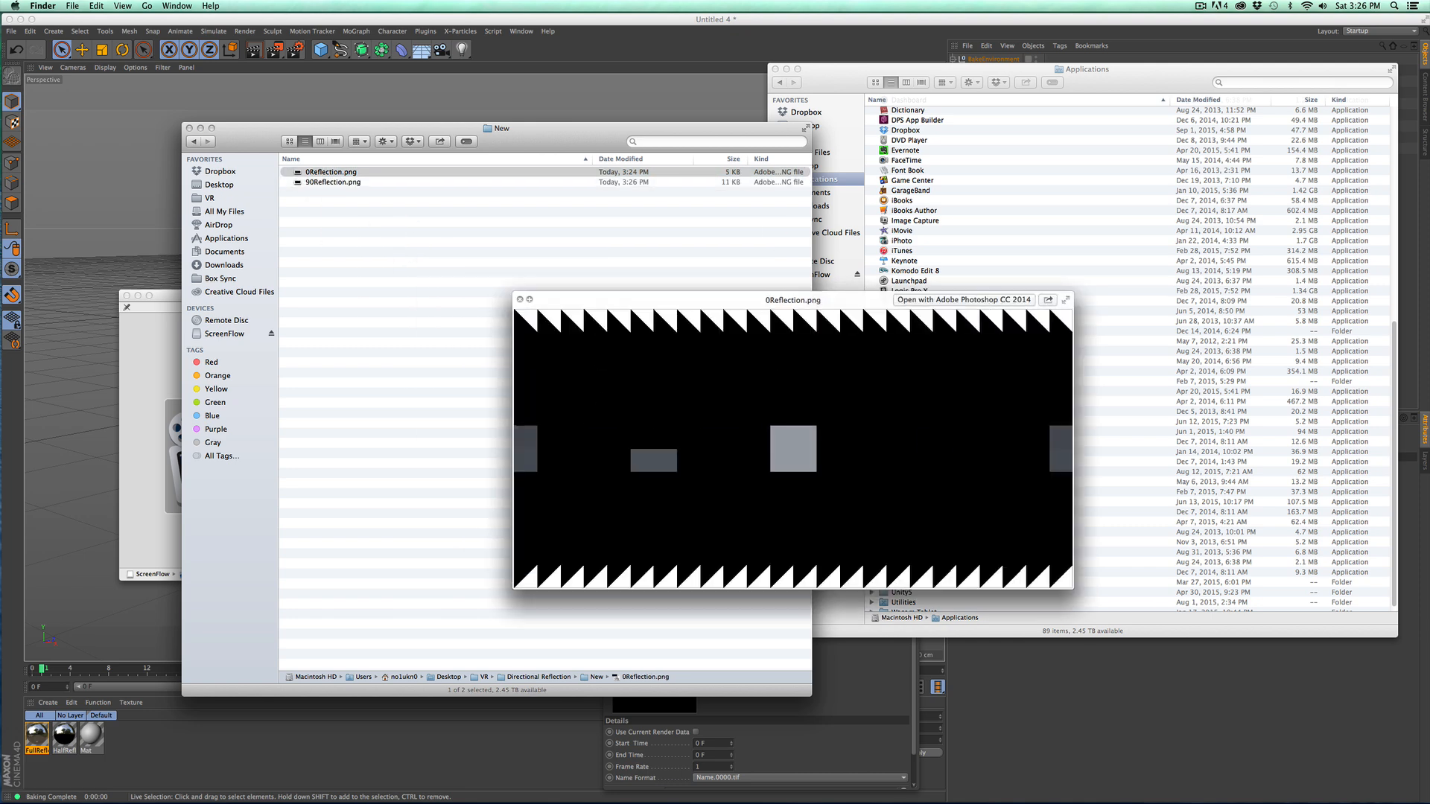
key("Down")
key("space")
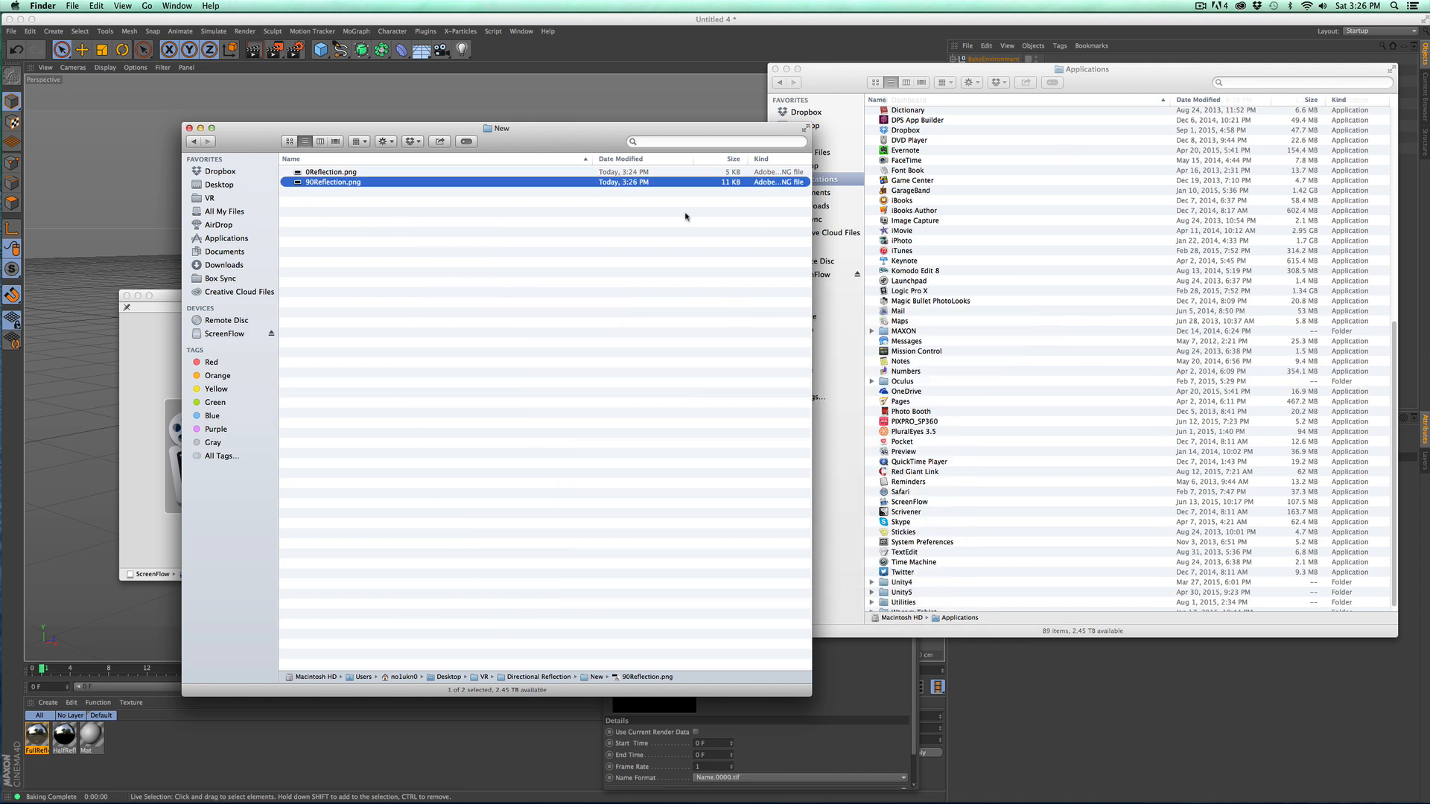
Step: Open 90Reflection.png in Photoshop, inspect the cone's edges up close, and close the image
double_click(353, 184)
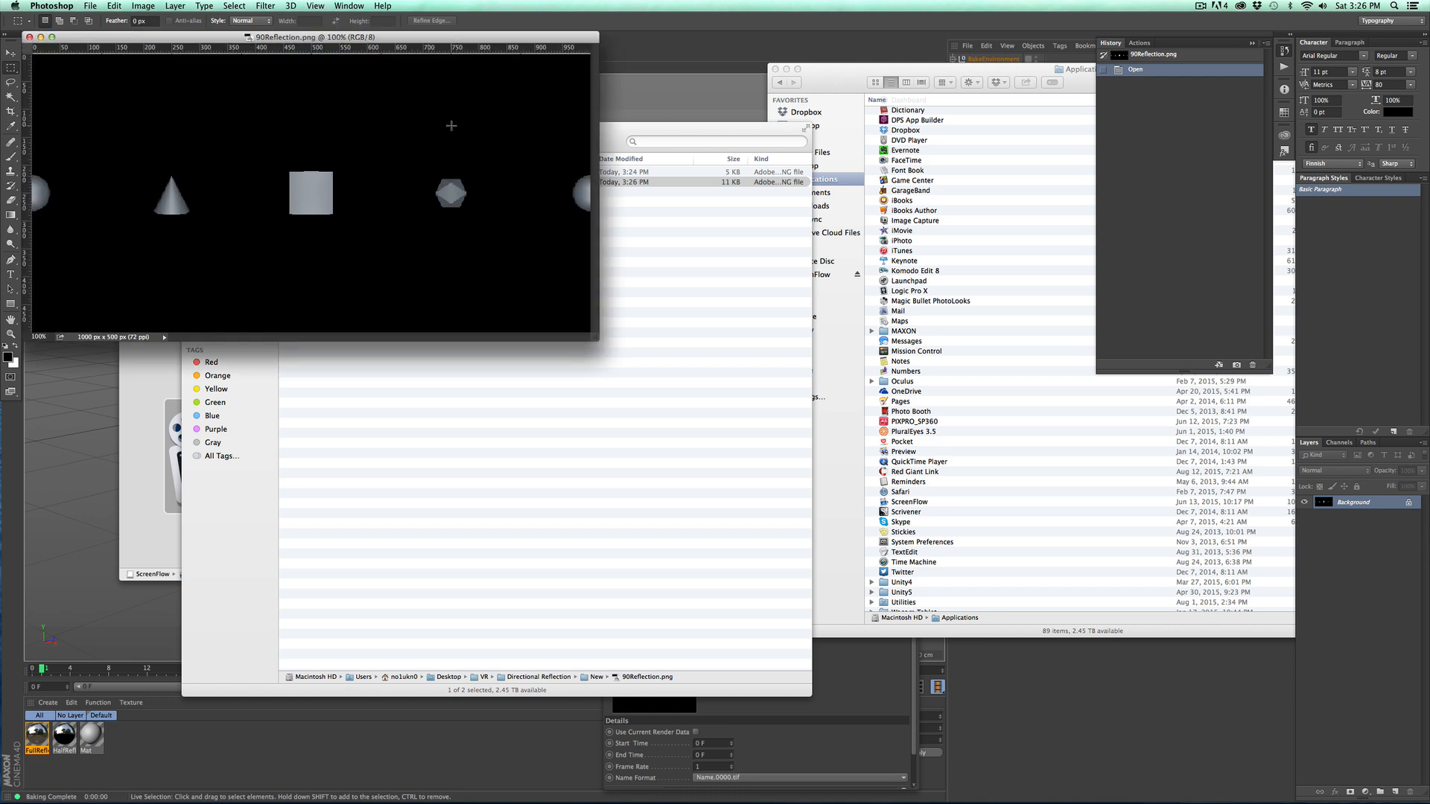
key("super+0")
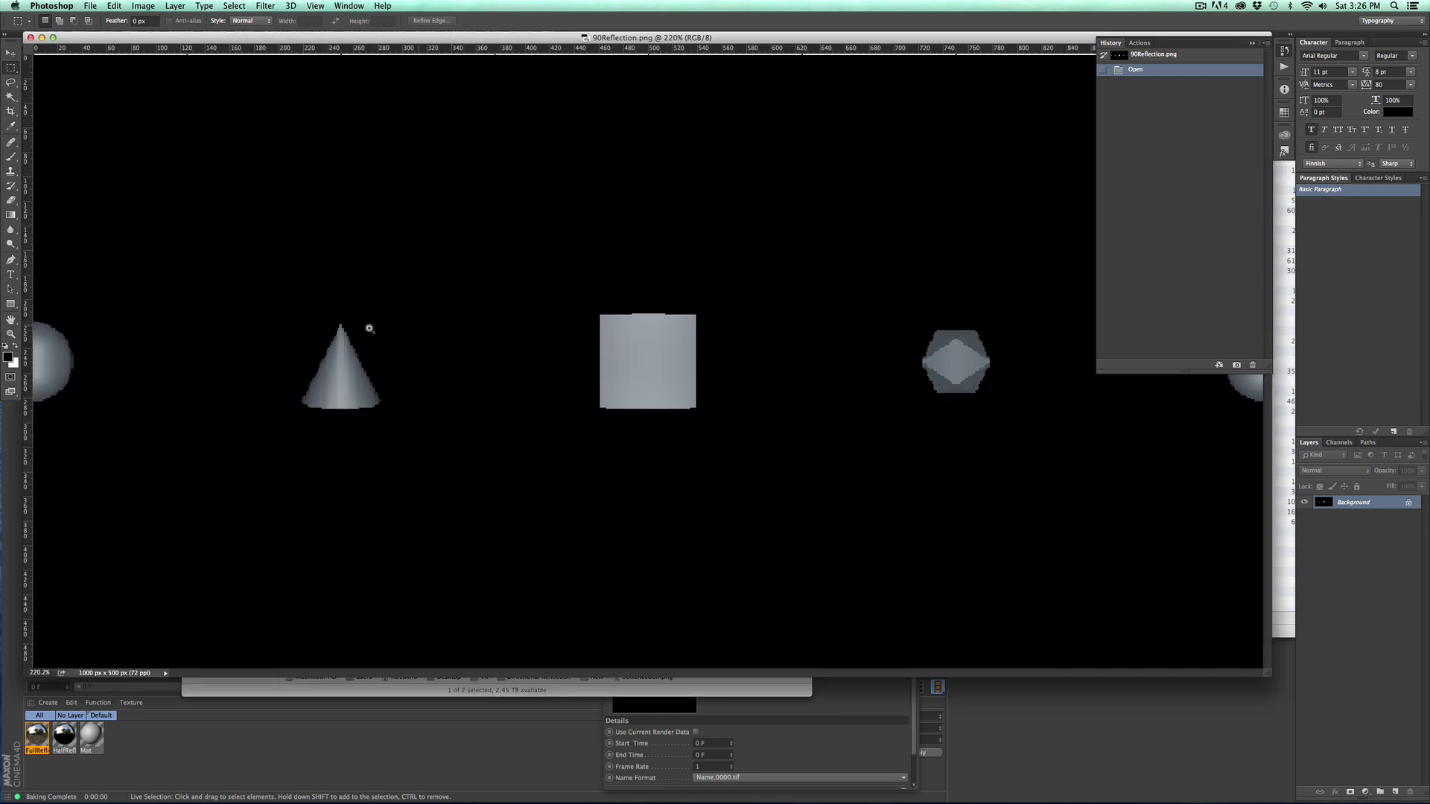
left_click_drag(341, 334, 790, 224, "super")
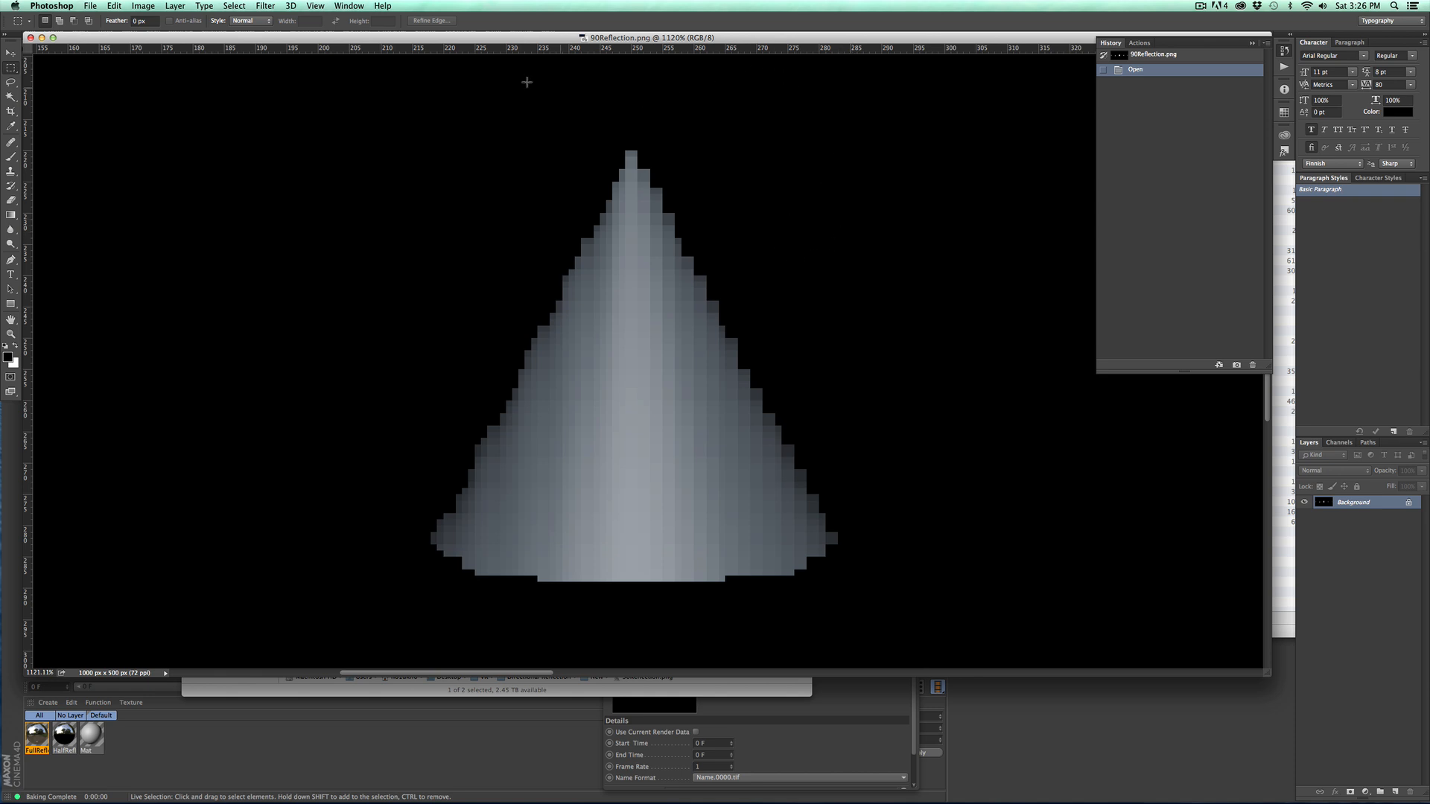
left_click(30, 38)
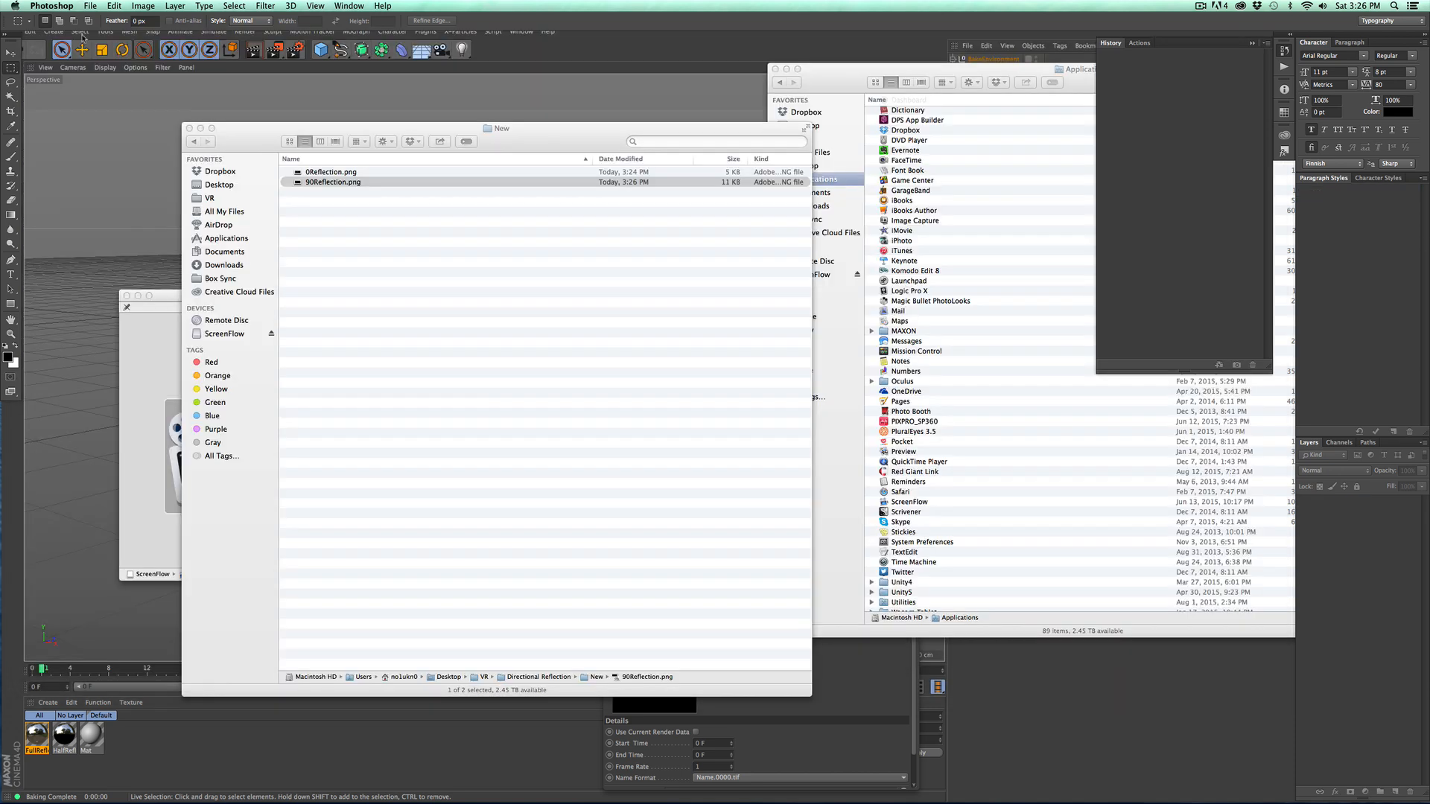
Step: Return to Cinema 4D and undo the FullSphere's conversion to an editable object, keeping it selected
left_click(753, 49)
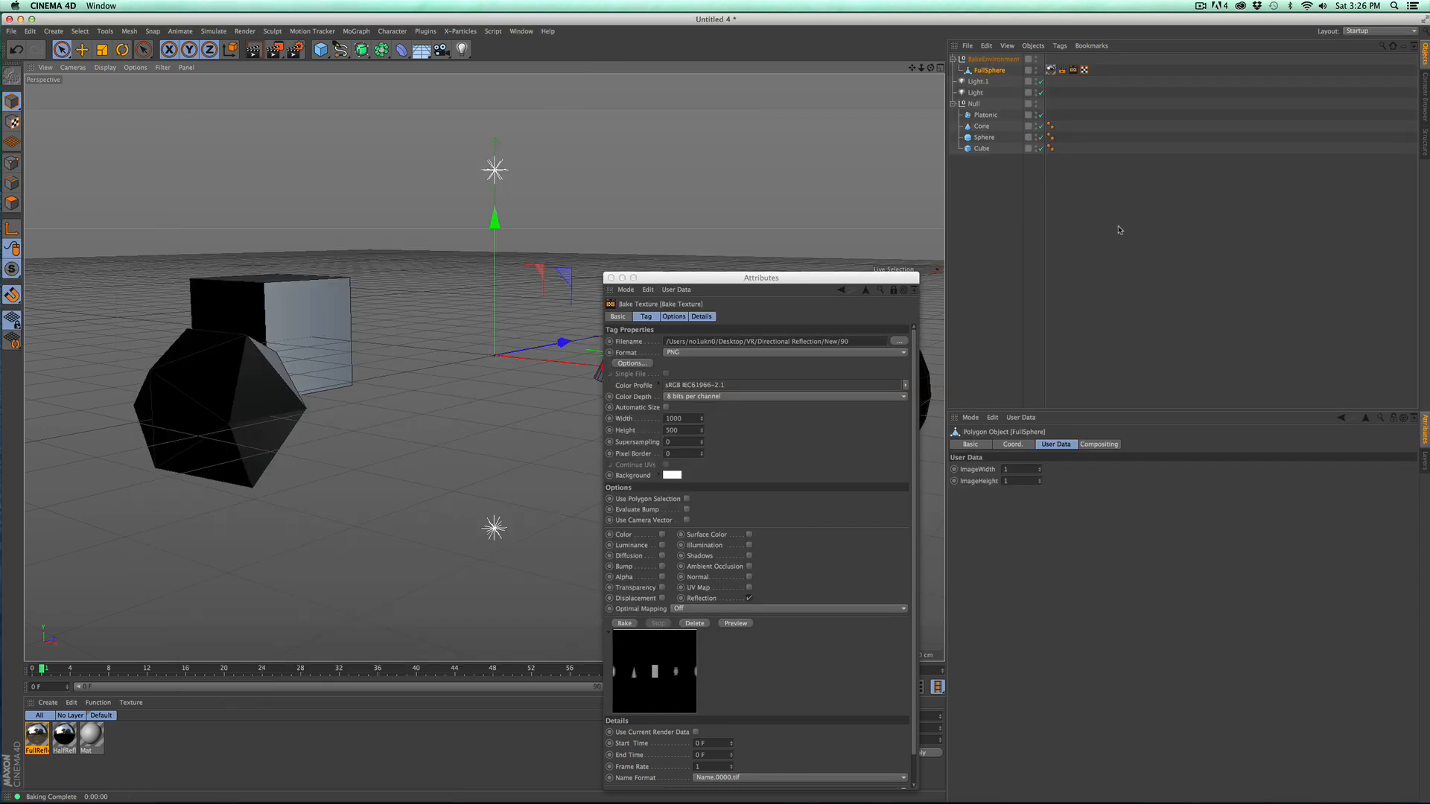
key("super+z")
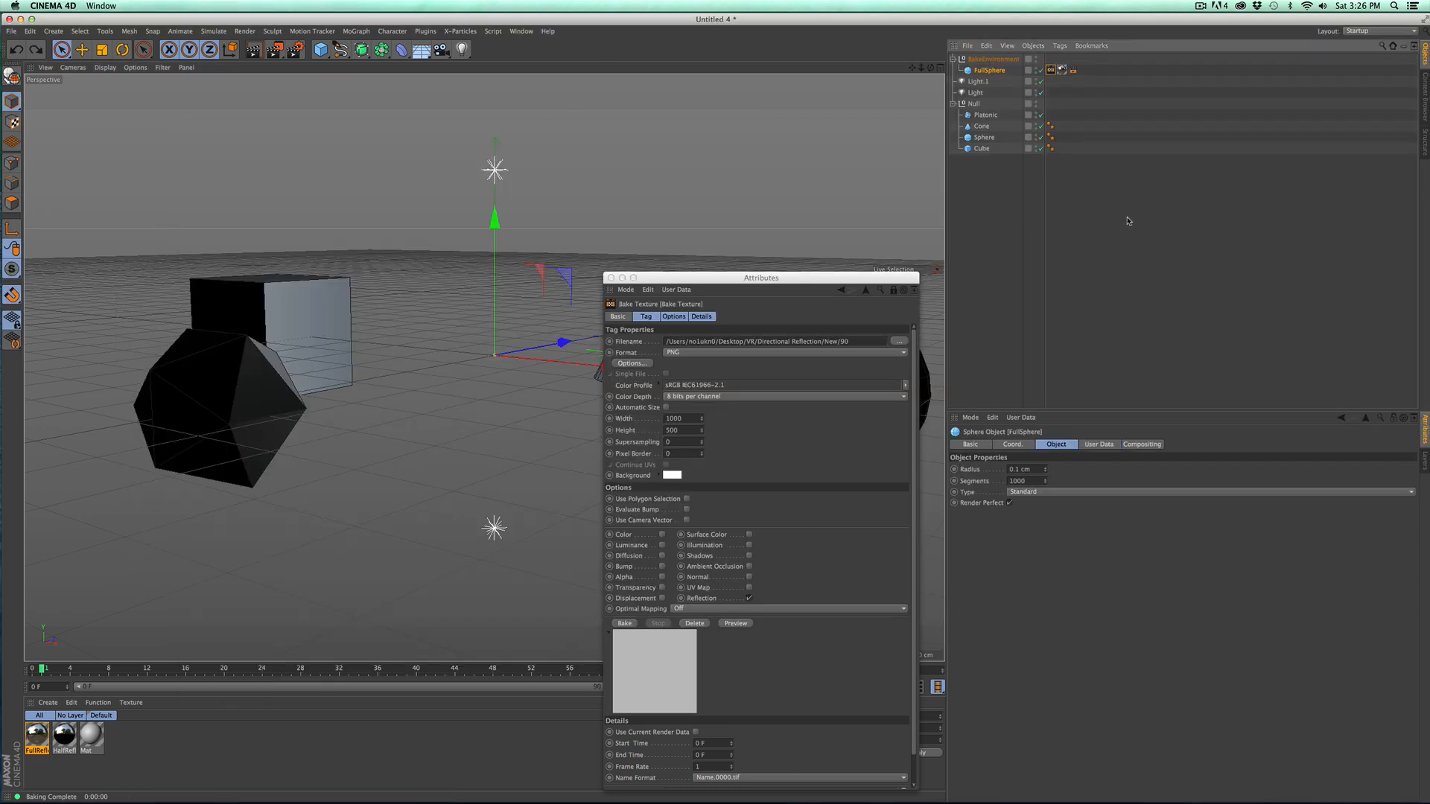
left_click(991, 71)
Step: Set the bake output file name to 0 in the New folder and bake the parametric FullSphere's reflection, overwriting 0Reflection.png
left_click(856, 343)
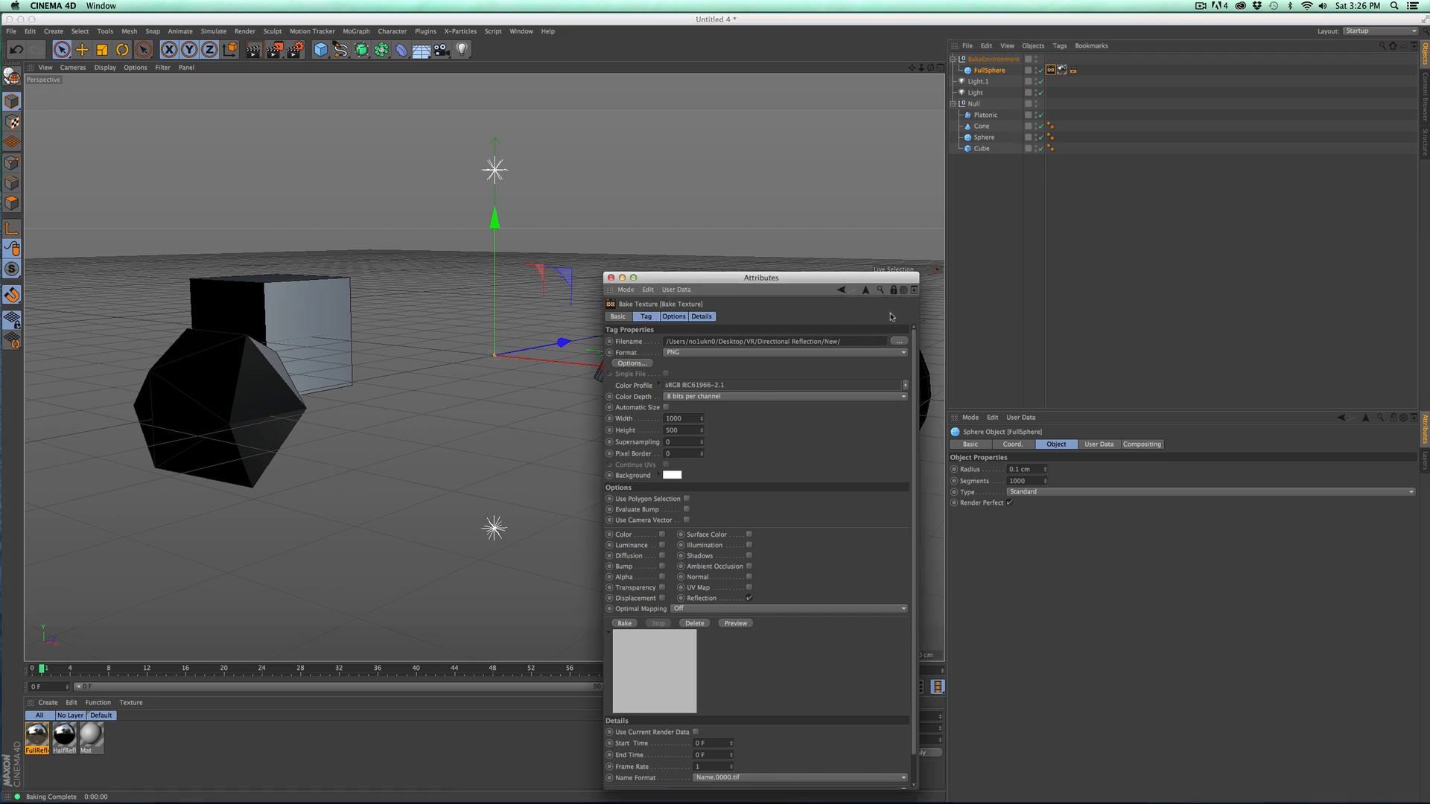
left_click(1001, 54)
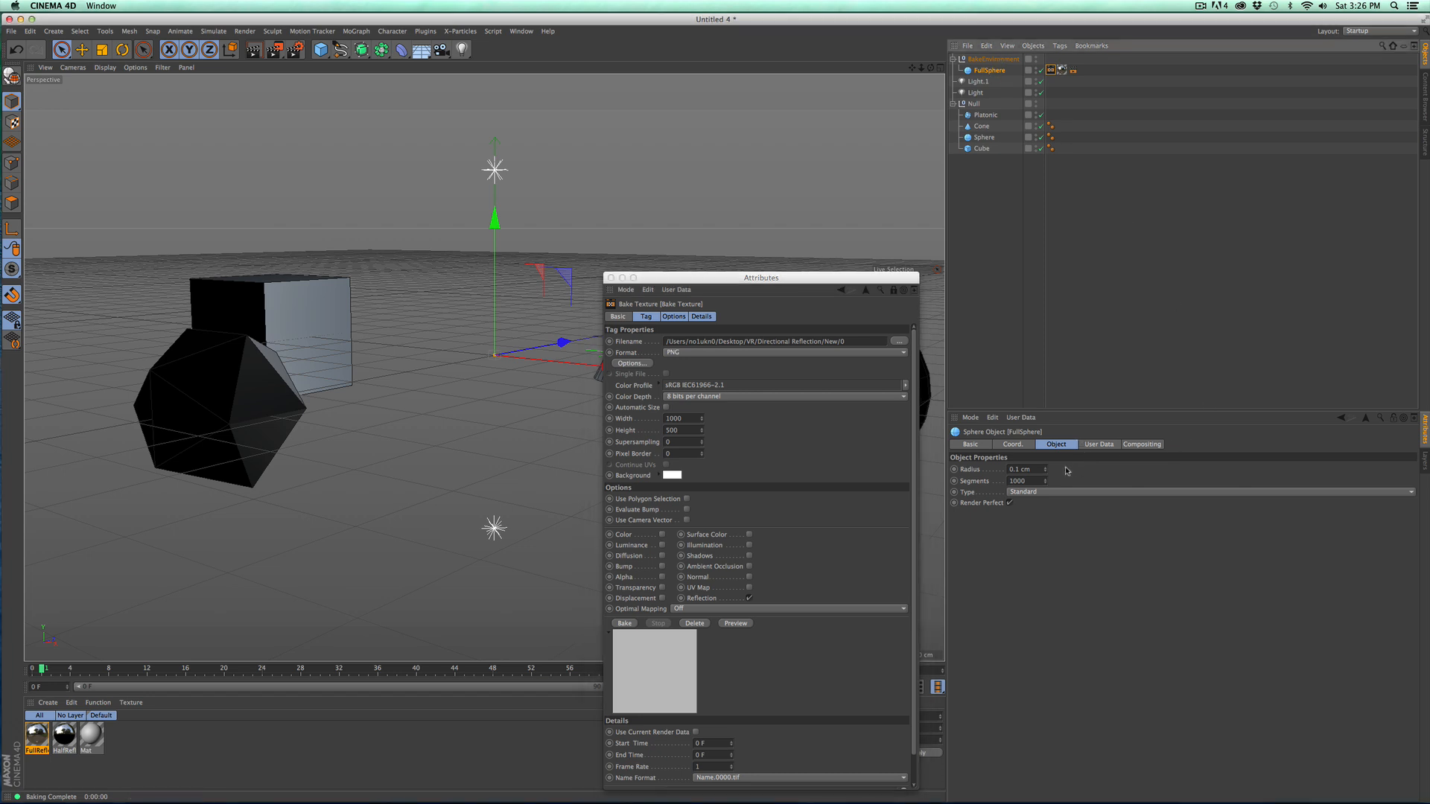
left_click(1022, 444)
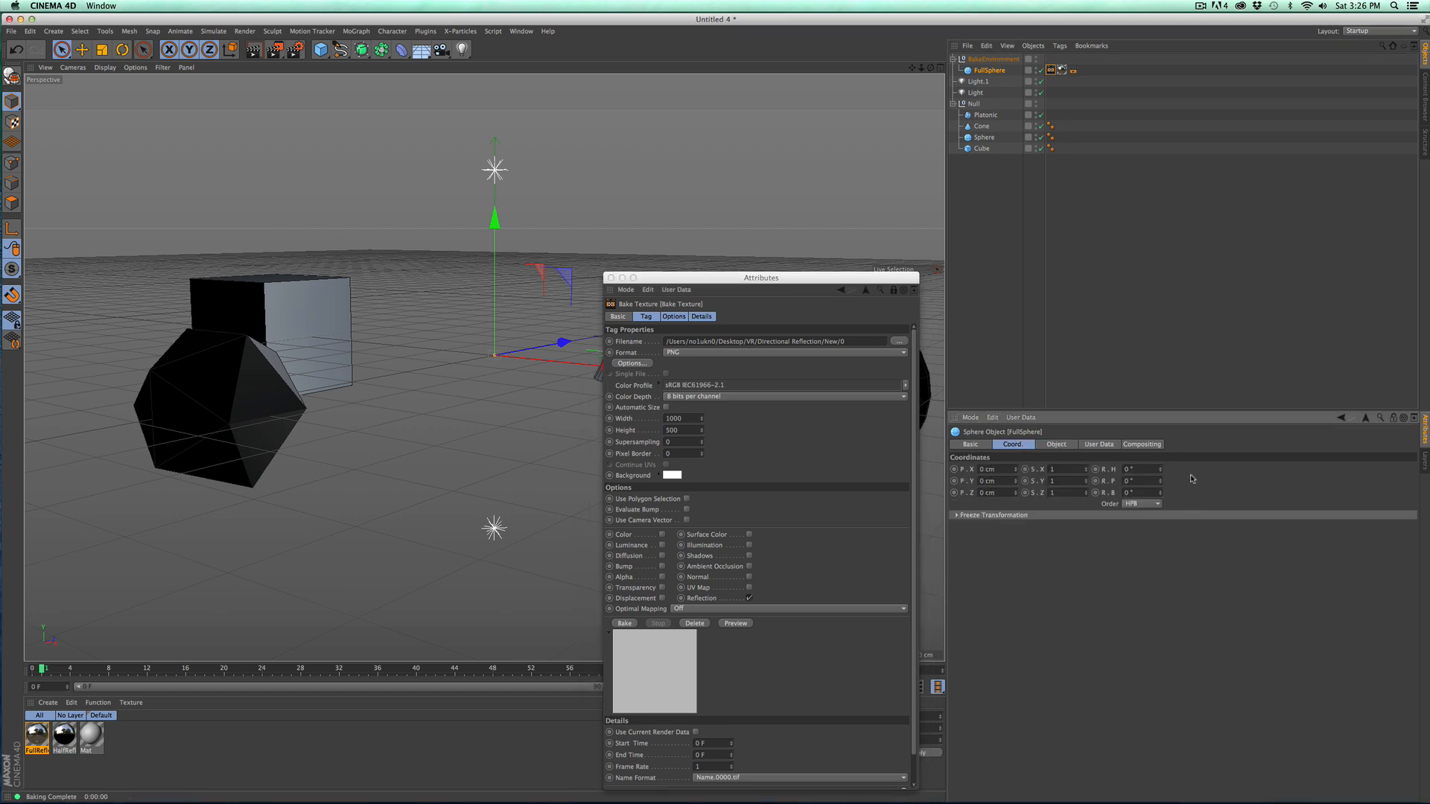
left_click(624, 624)
left_click(799, 264)
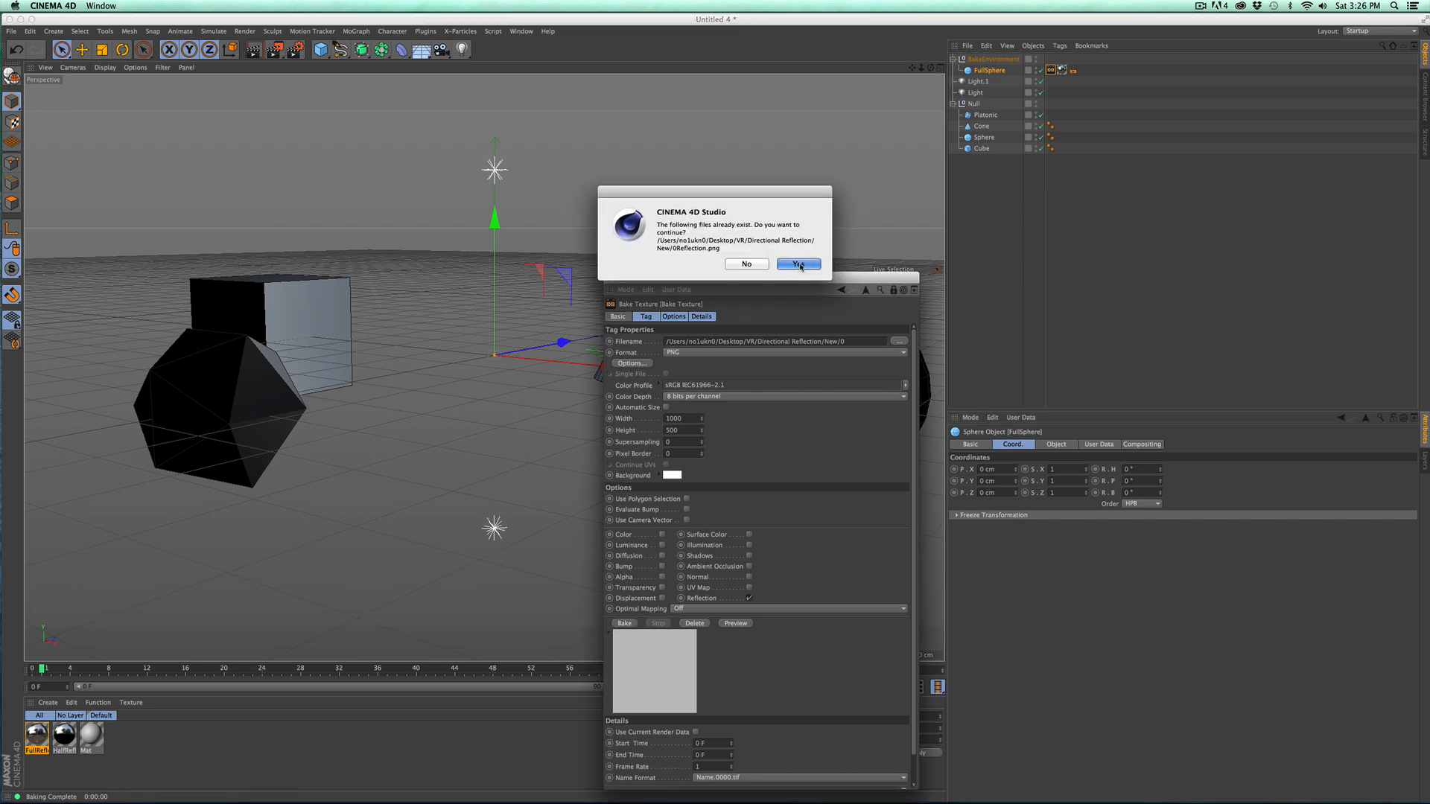
Step: Add a new sphere primitive with a 10 cm radius and 1000 segments, and make it editable
left_click(997, 70)
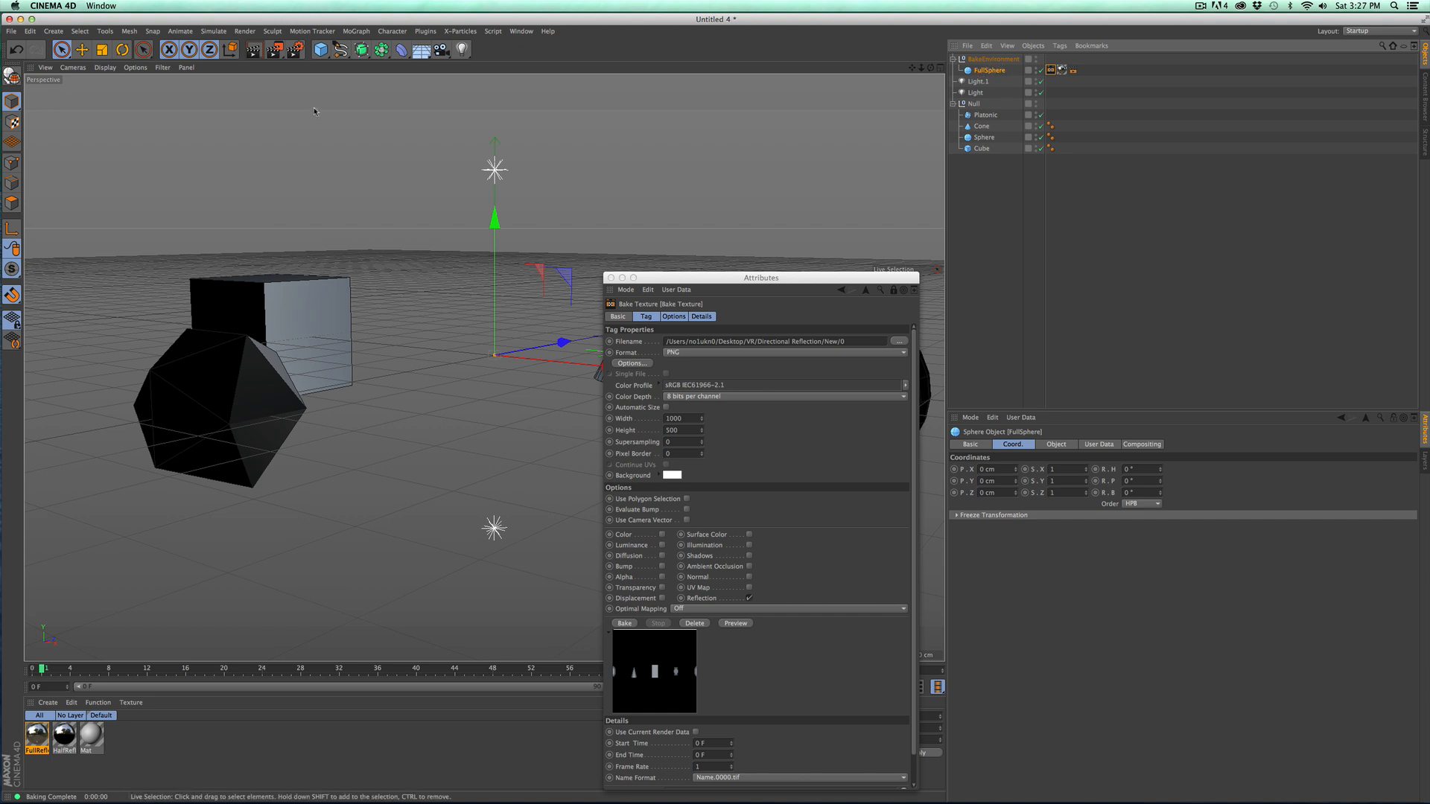
left_click(320, 49)
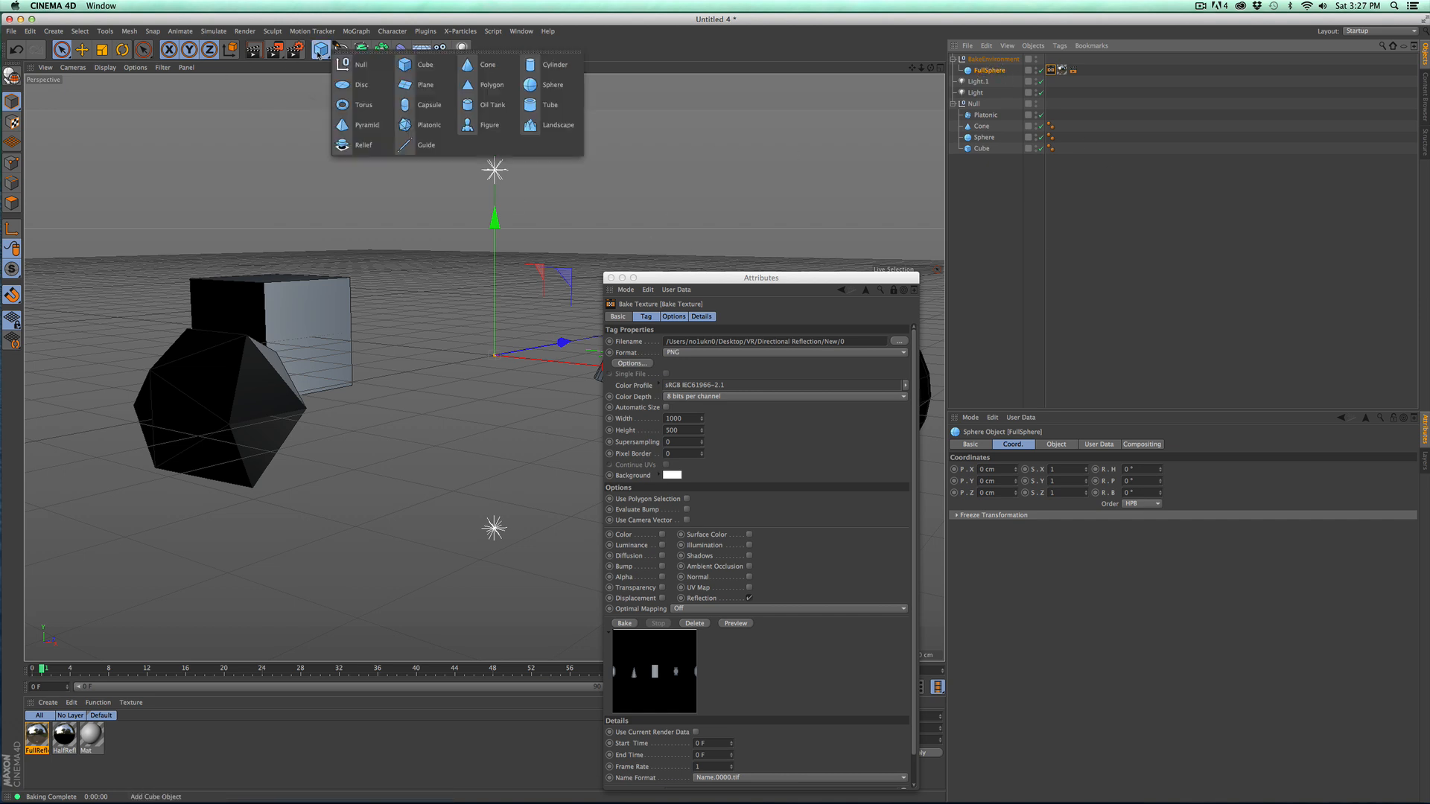
left_click(532, 88)
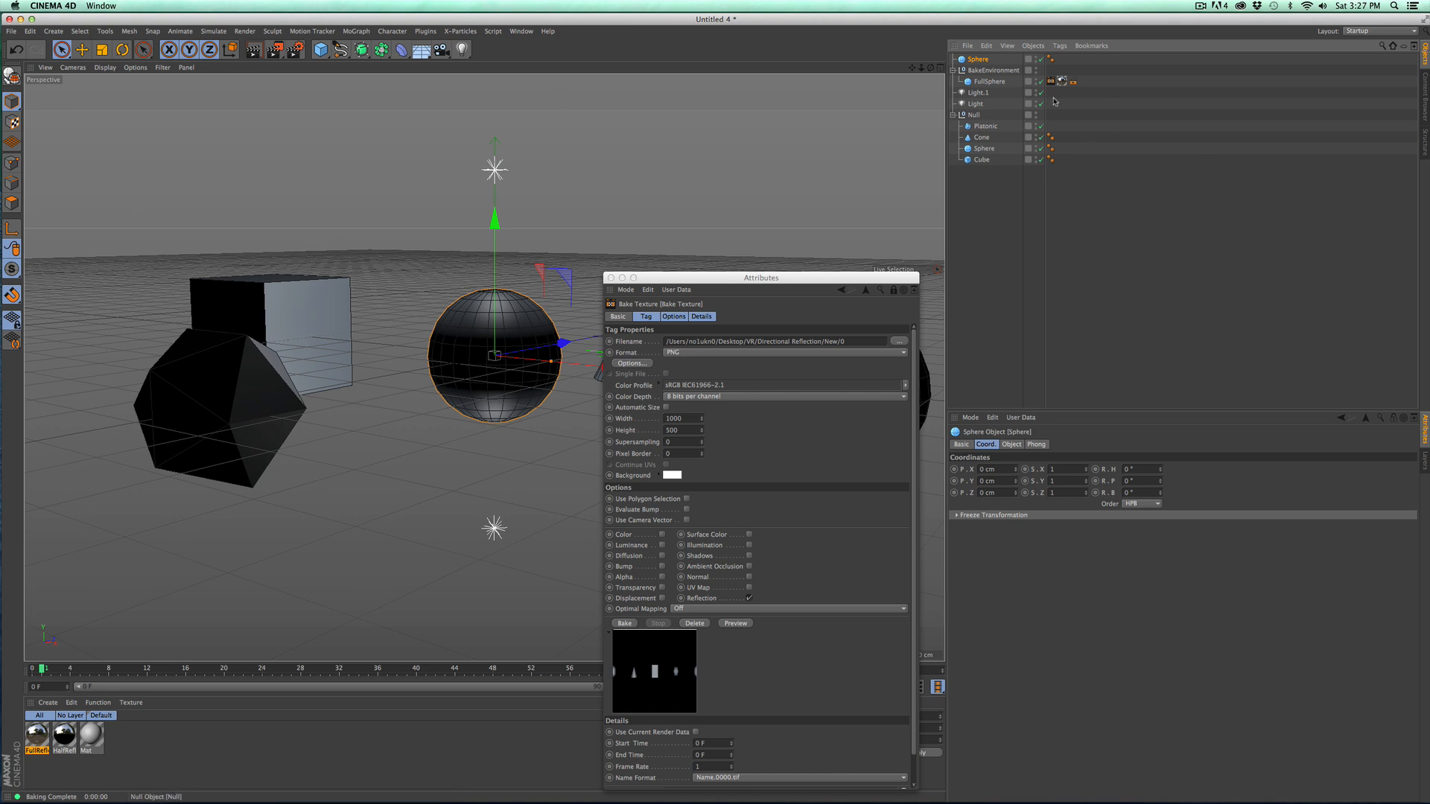
left_click(1012, 444)
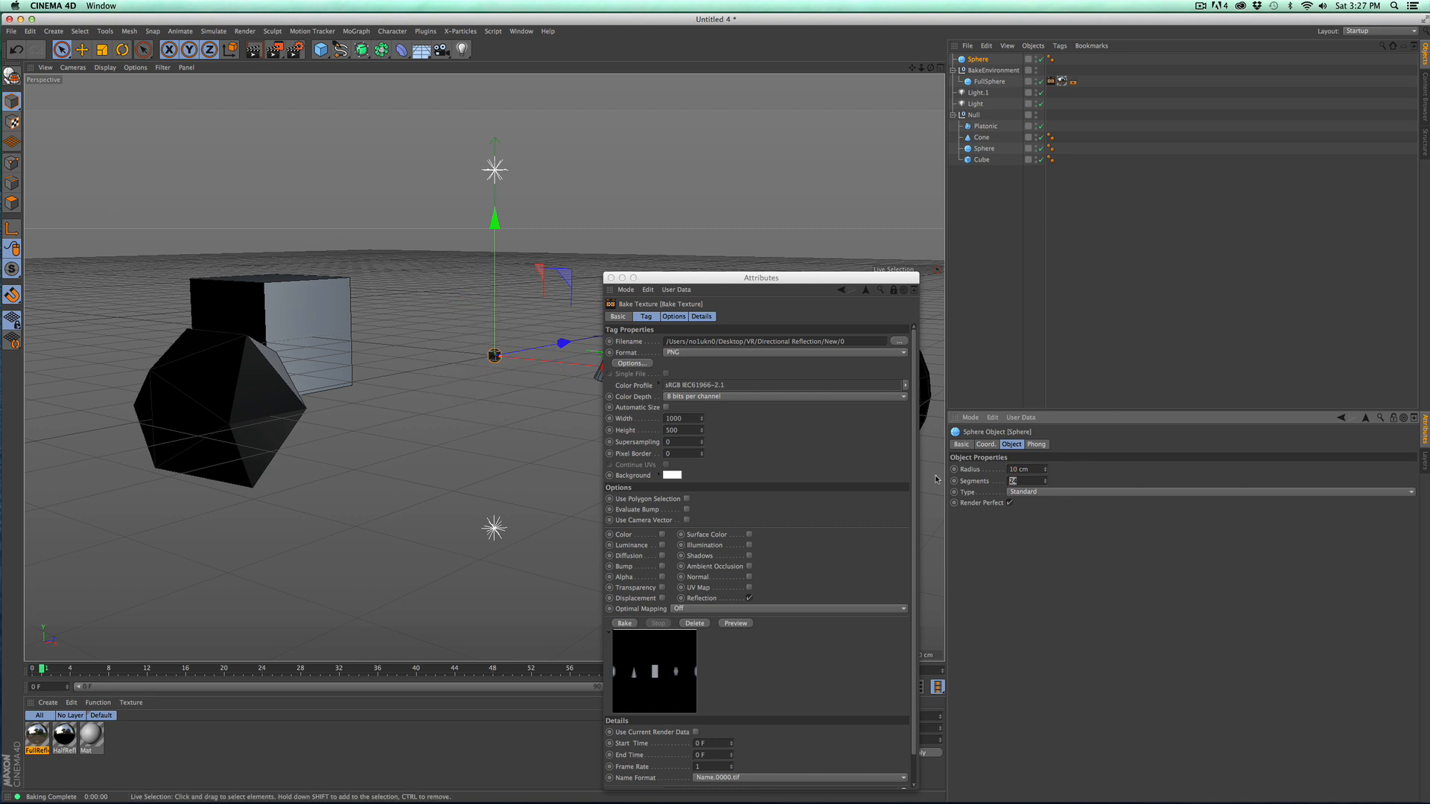
type("1000c")
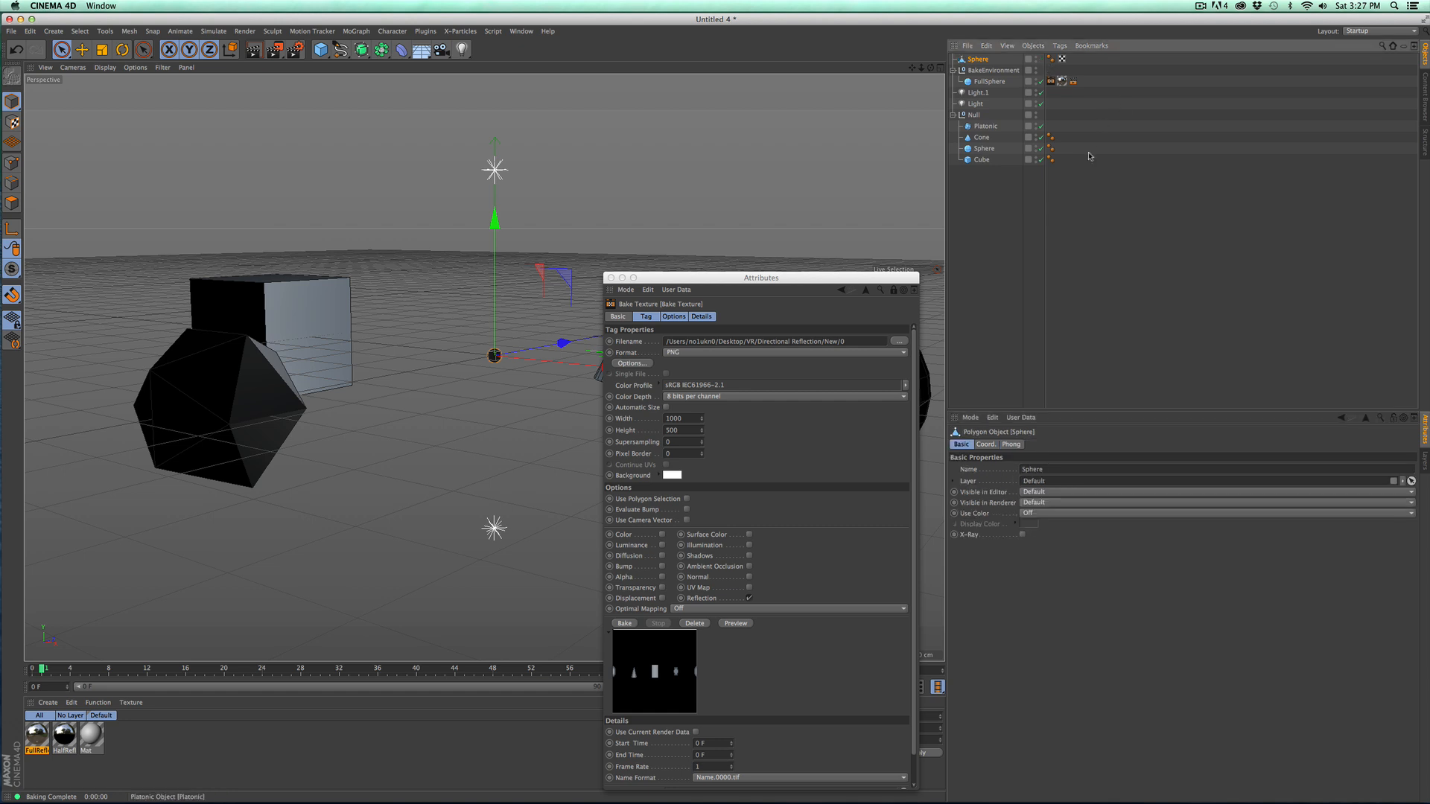
Step: Copy the FullSphere's Bake Texture and material tags onto the new editable sphere
left_click(1145, 96)
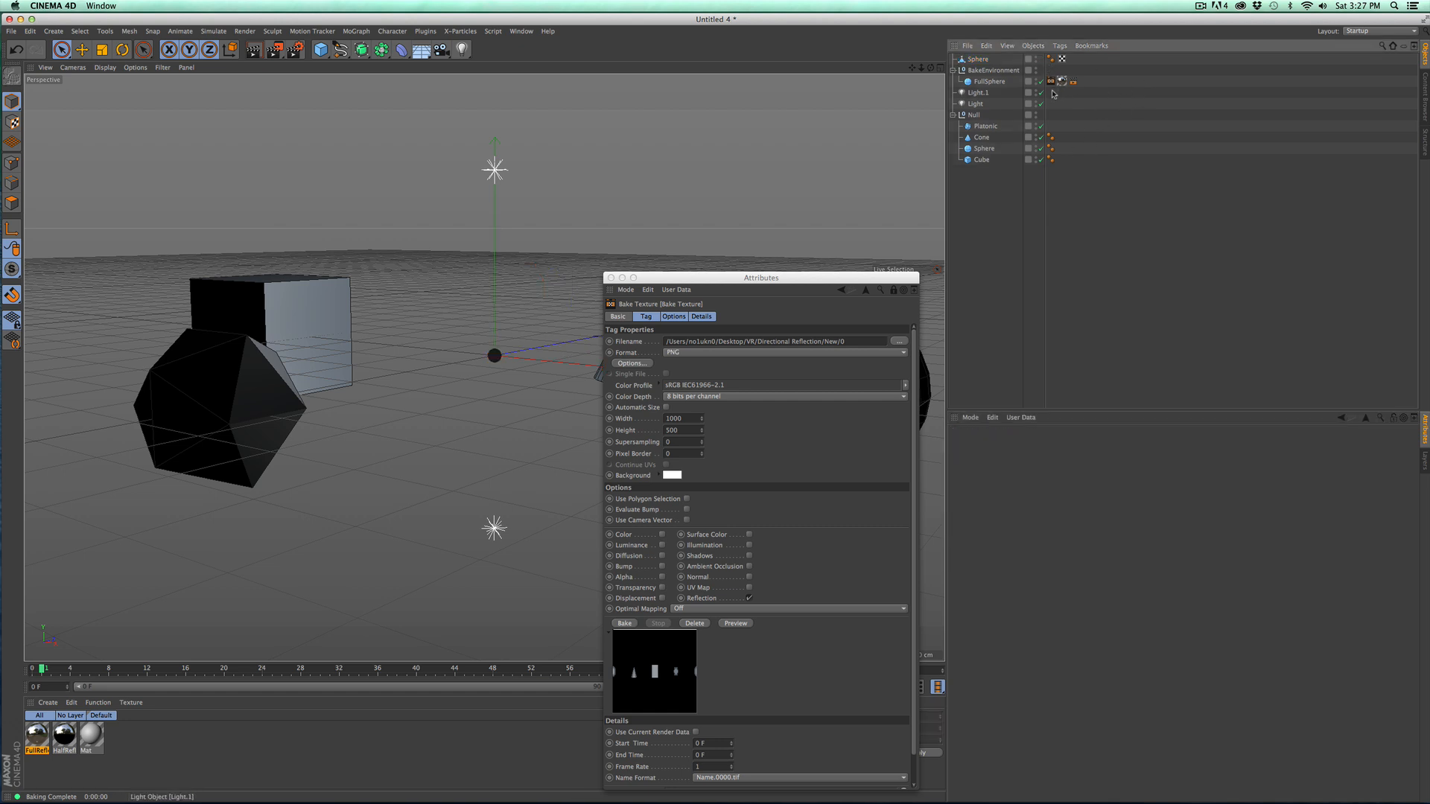
mouse_move(1062, 78)
left_mouse_down()
mouse_move(1083, 81)
mouse_move(1054, 84)
mouse_move(1060, 60)
left_mouse_up()
Step: Set the new sphere's Bake Texture file name to Big0 in the New folder and bake its reflection
left_click(1062, 59)
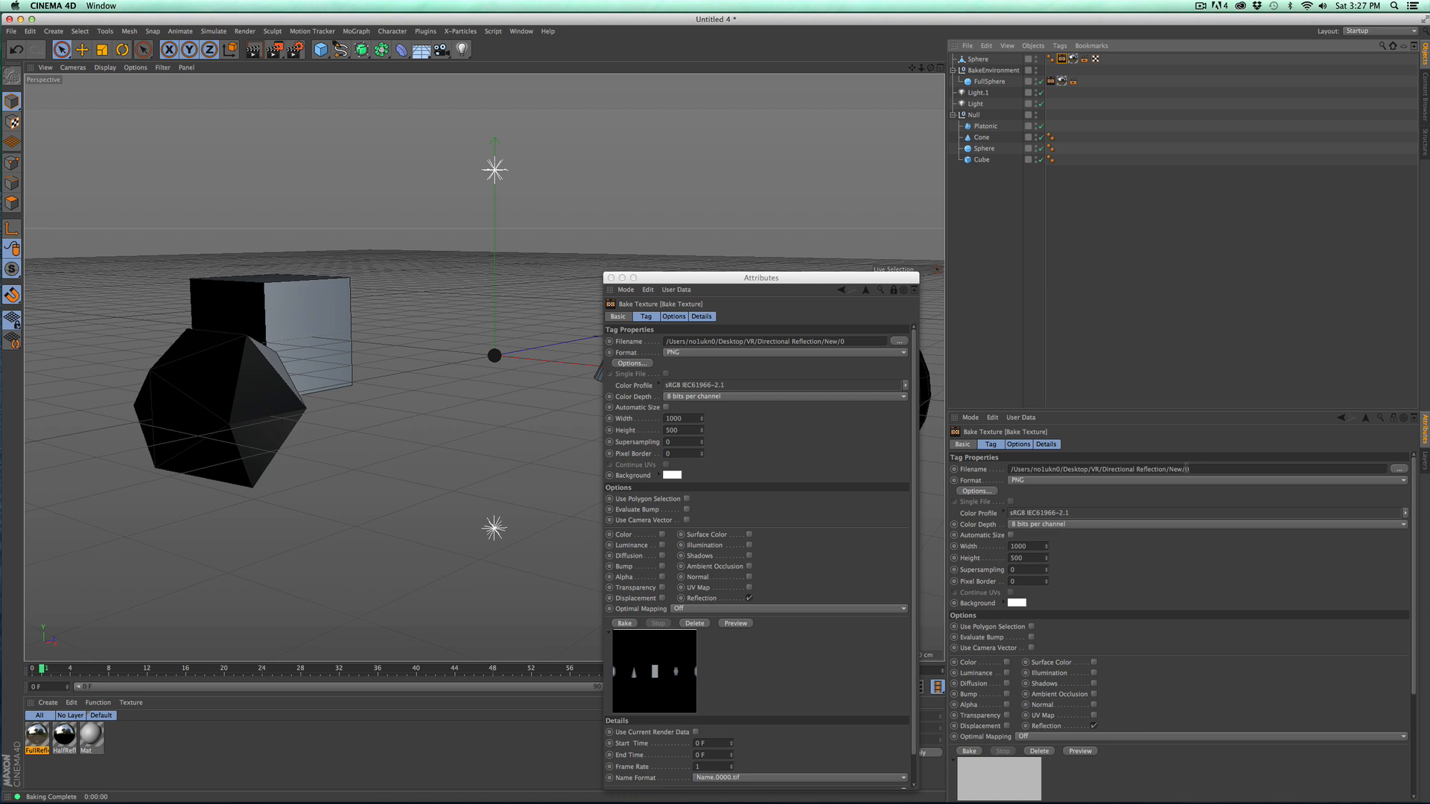
left_click(1186, 470)
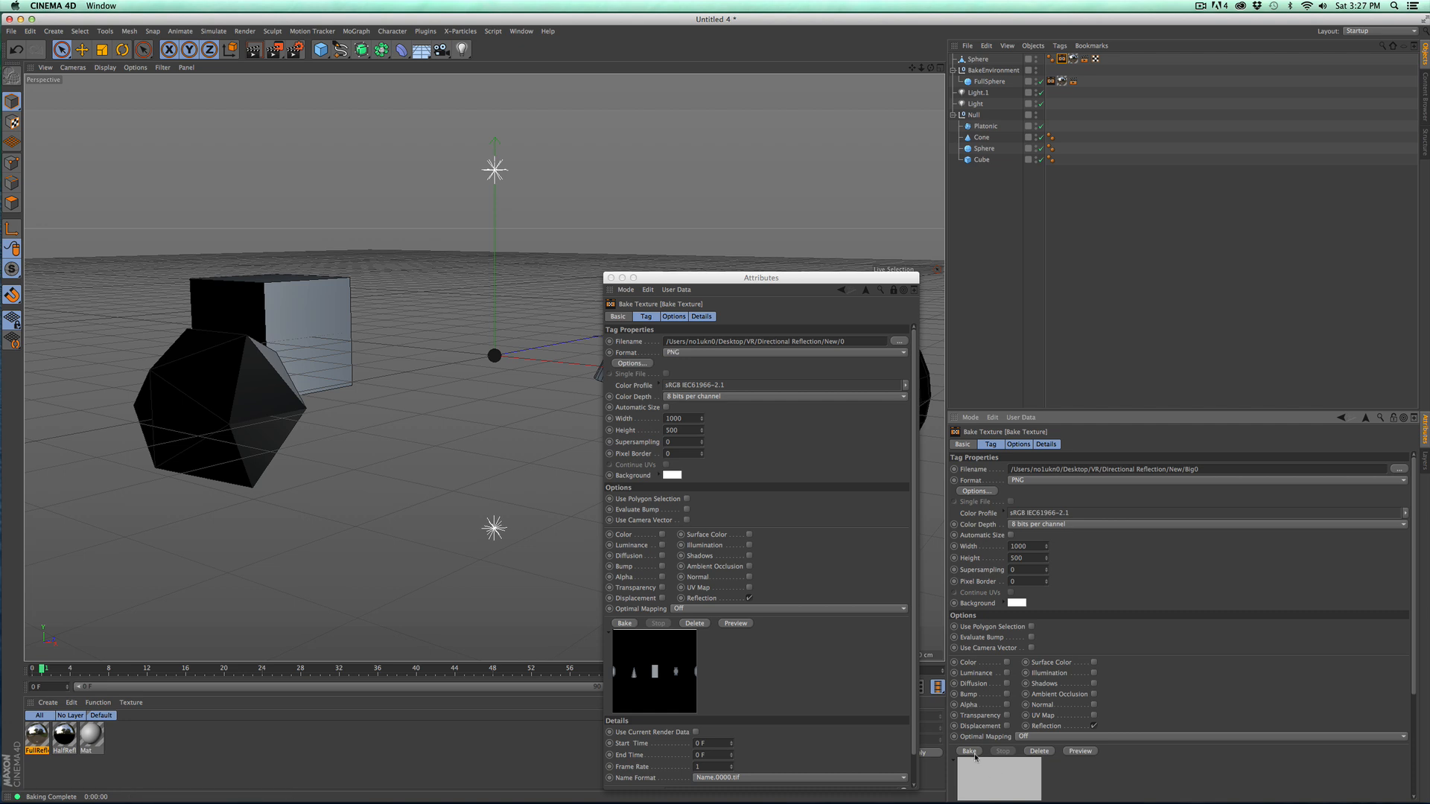
left_click(969, 752)
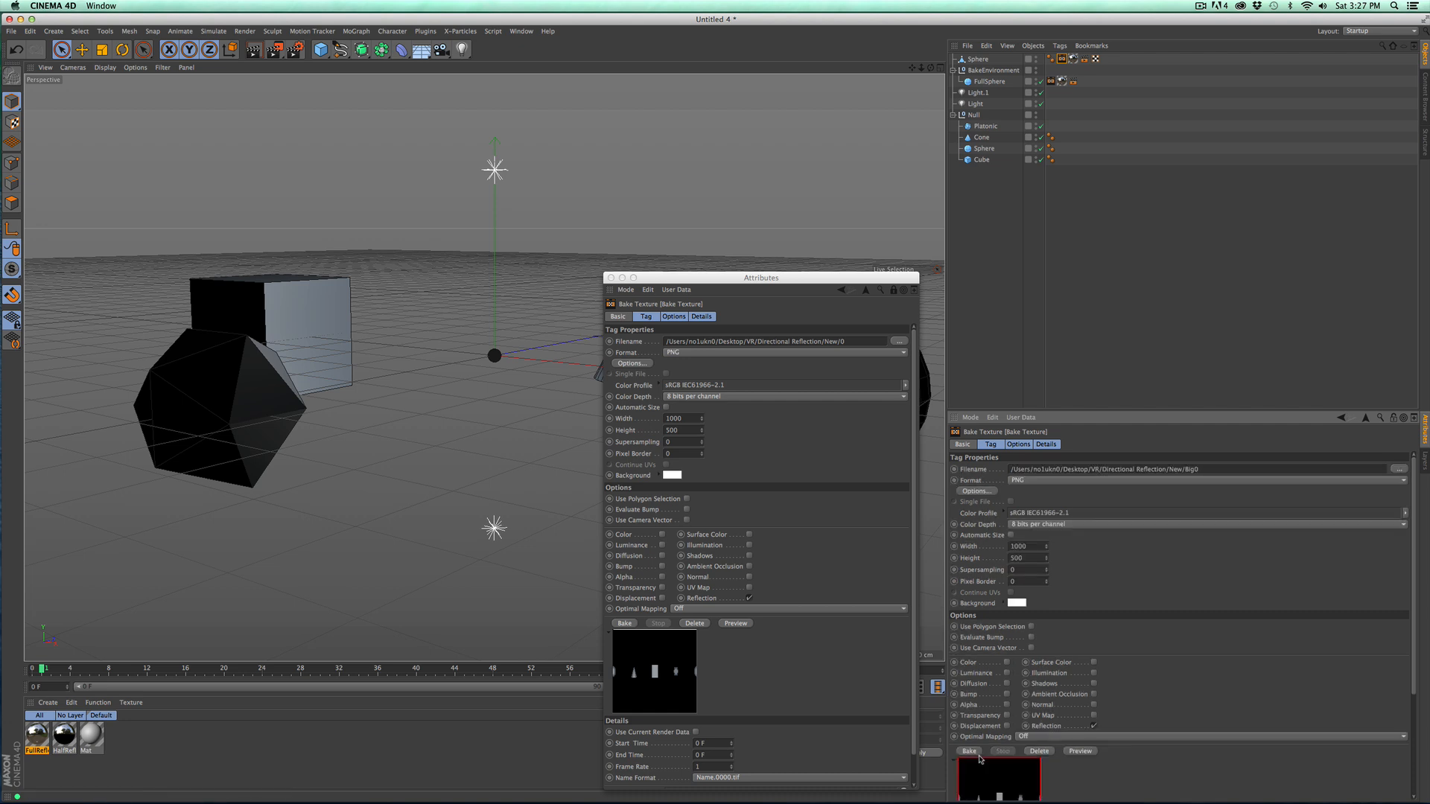
Step: Switch to Finder, preview Big0Reflection.png, and open it together with 0Reflection.png in Photoshop
key("super+Tab")
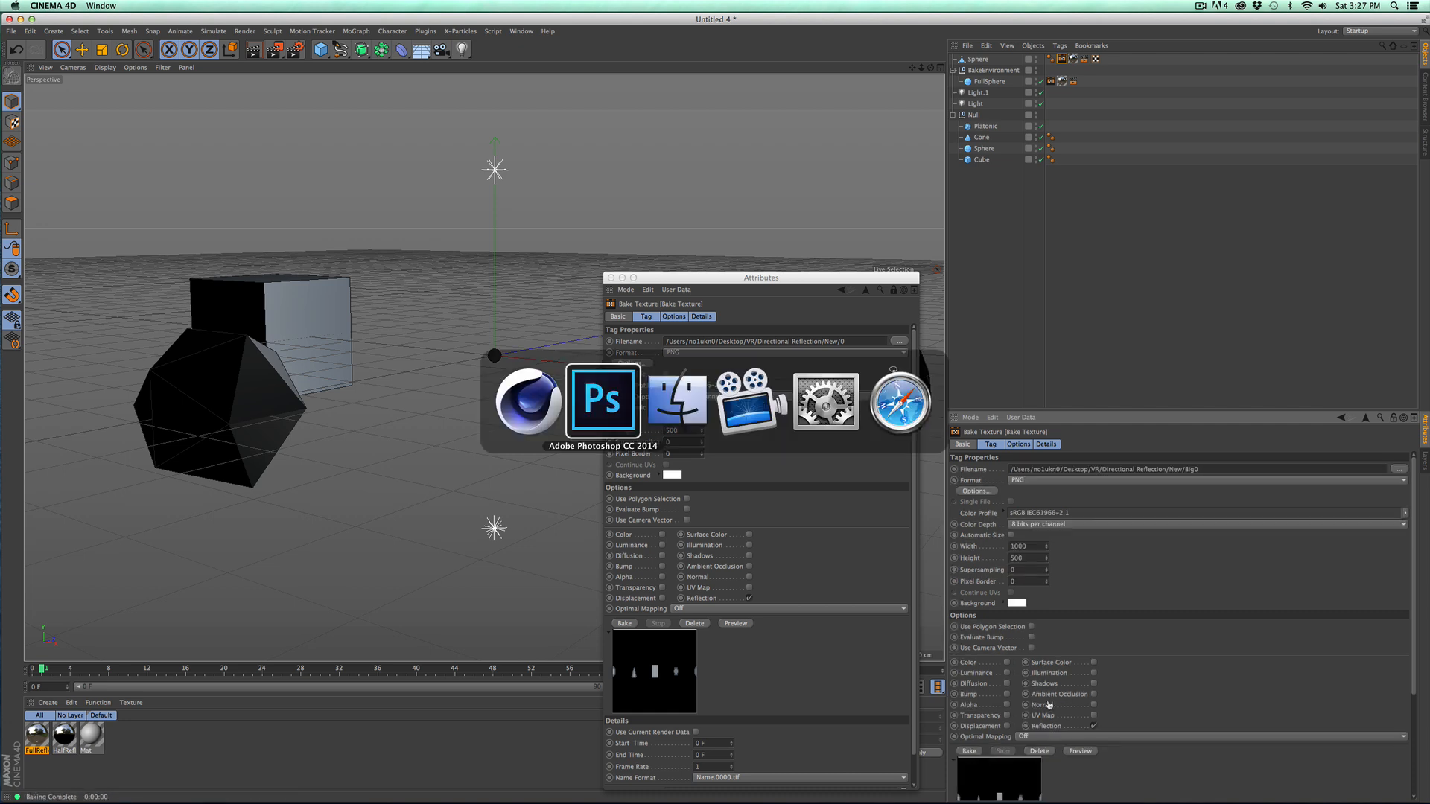
key("super+Tab")
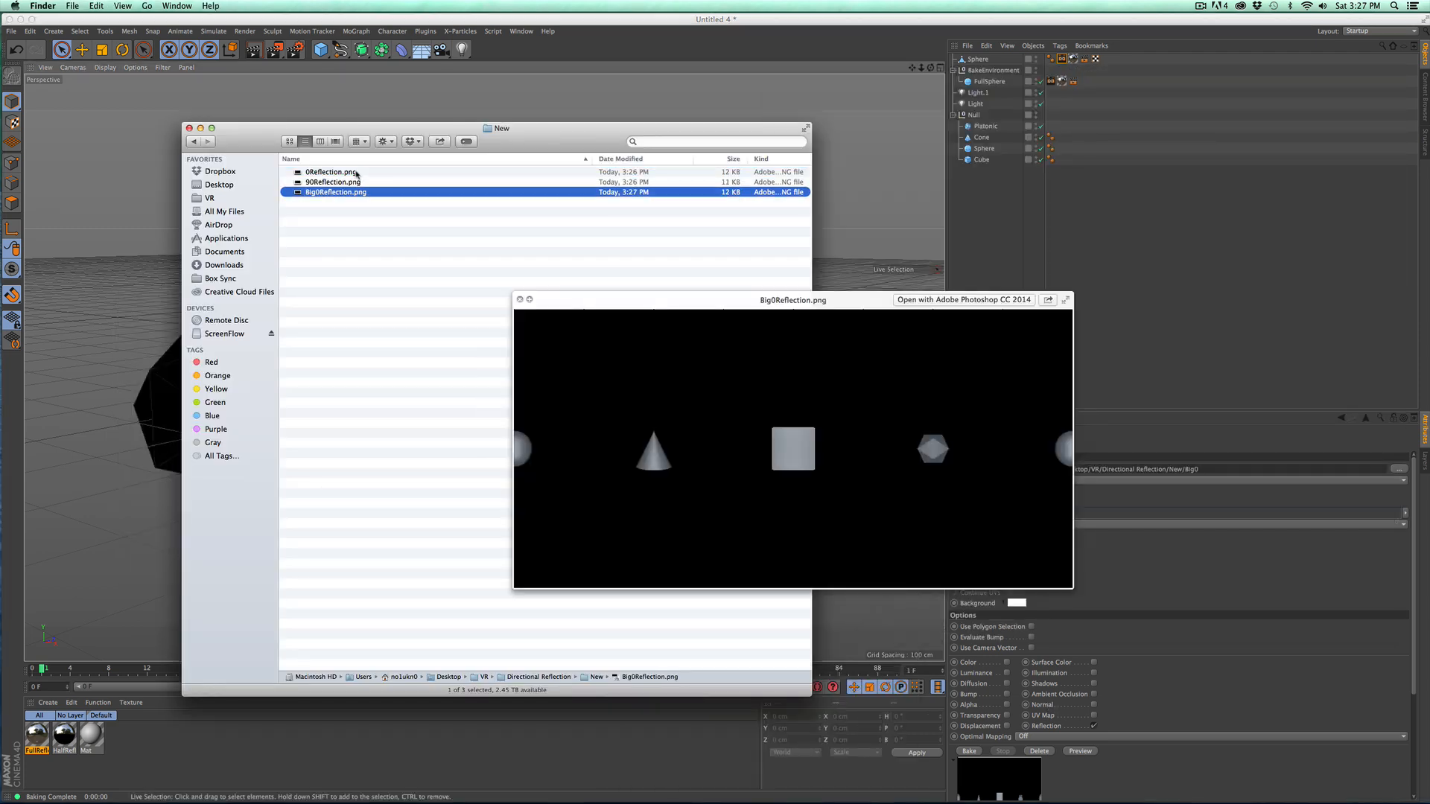
left_click(353, 173, "super")
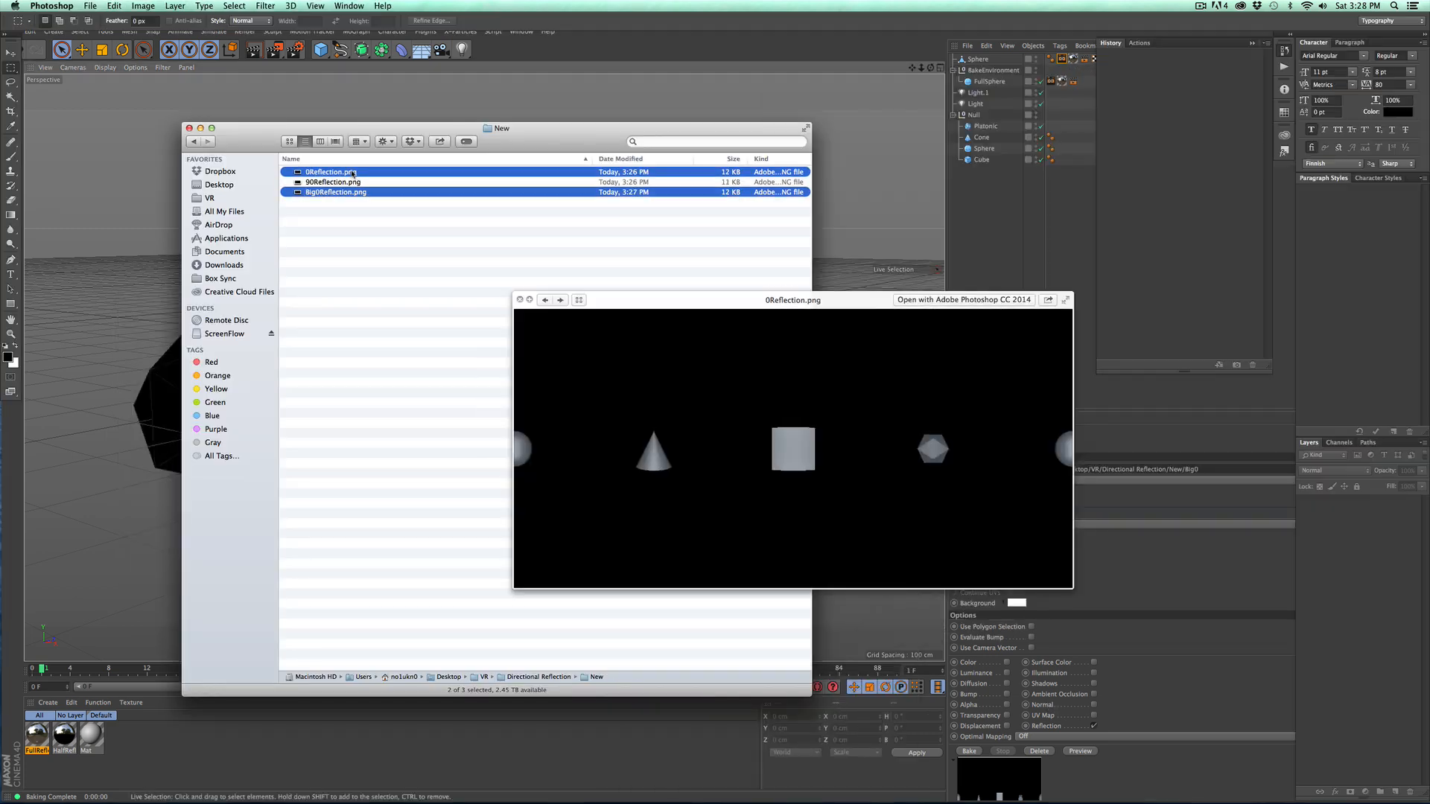
key("super+o")
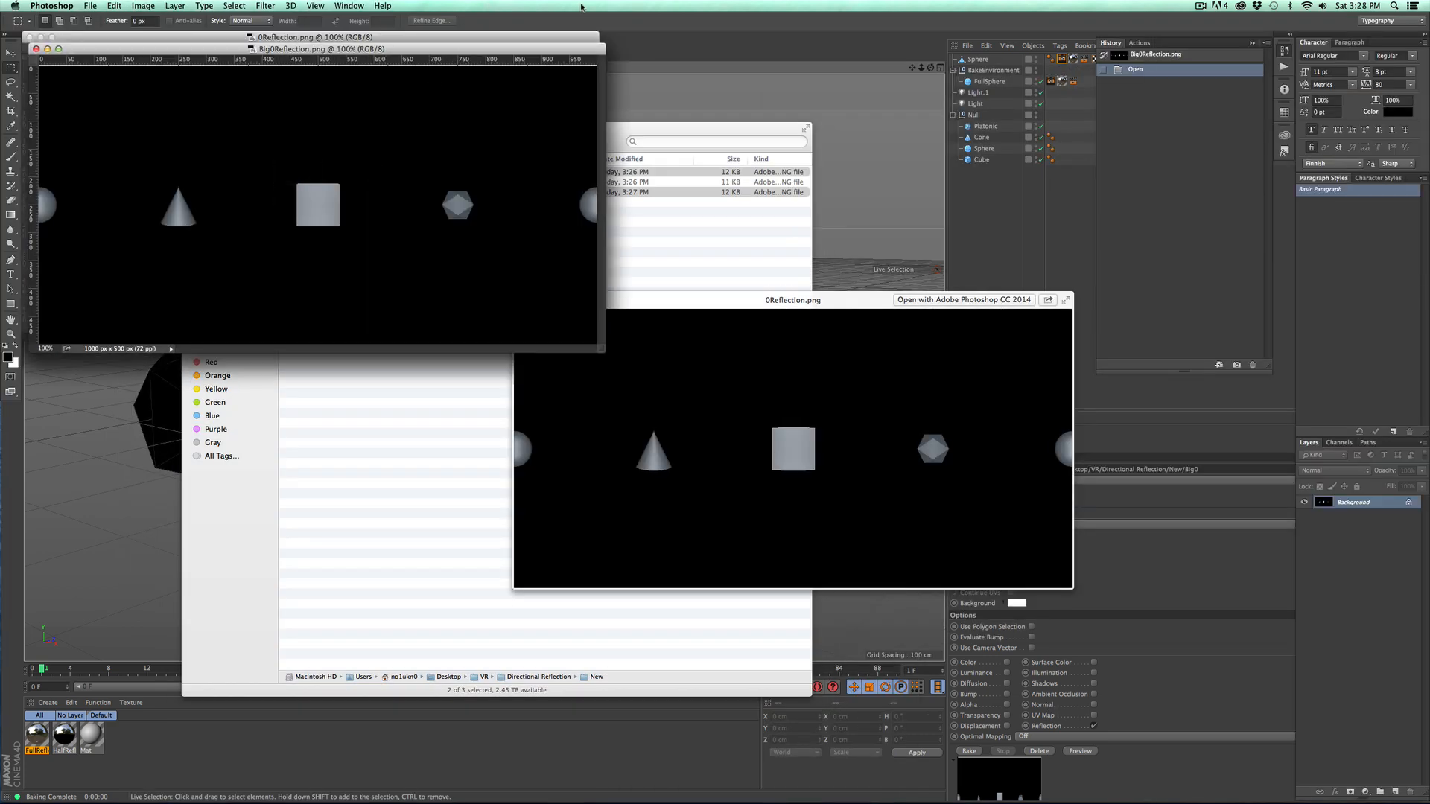
Step: Fit both reflection images to the screen and copy Big0Reflection.png's background as a new layer into 0Reflection.png
key("super+0")
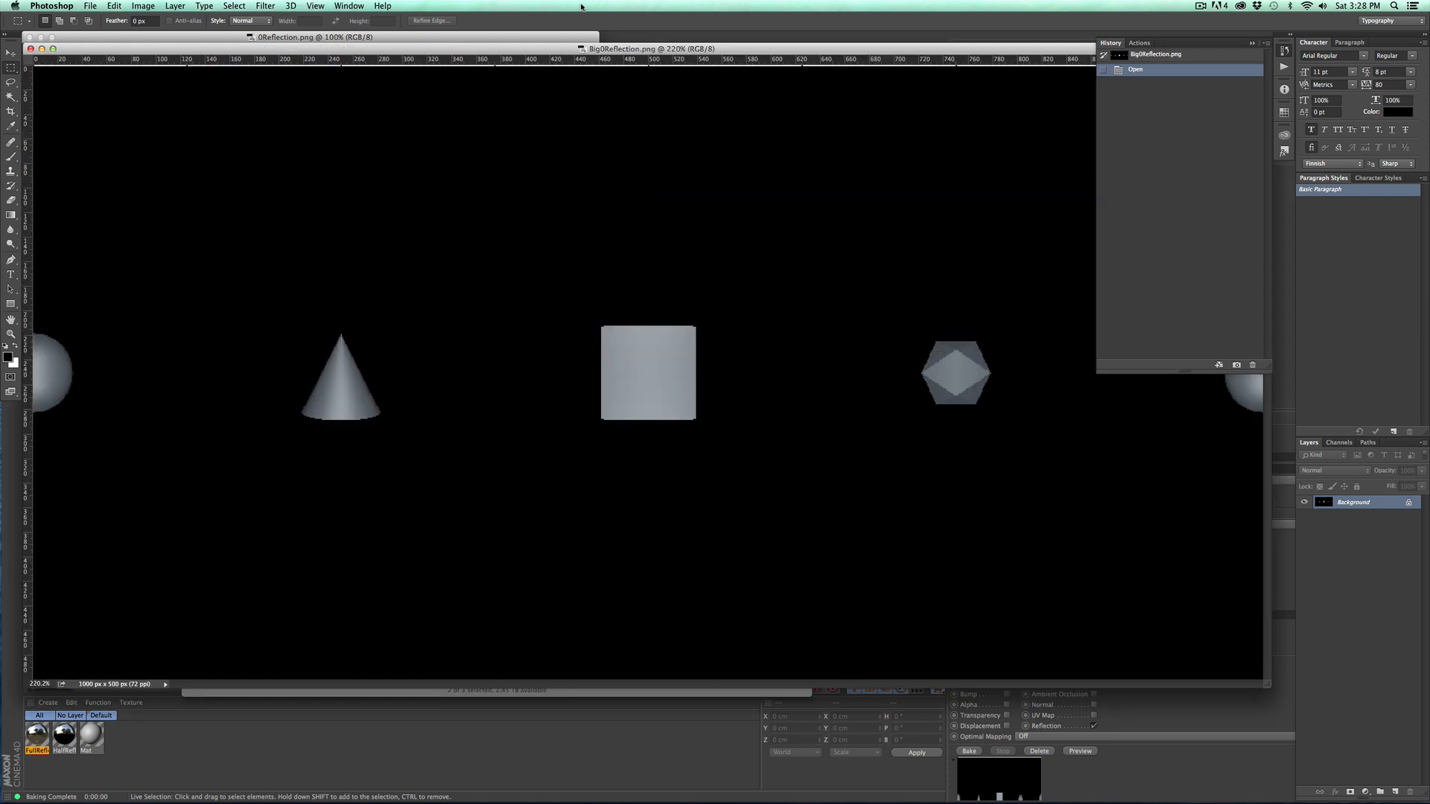
left_click(397, 37)
key("super+0")
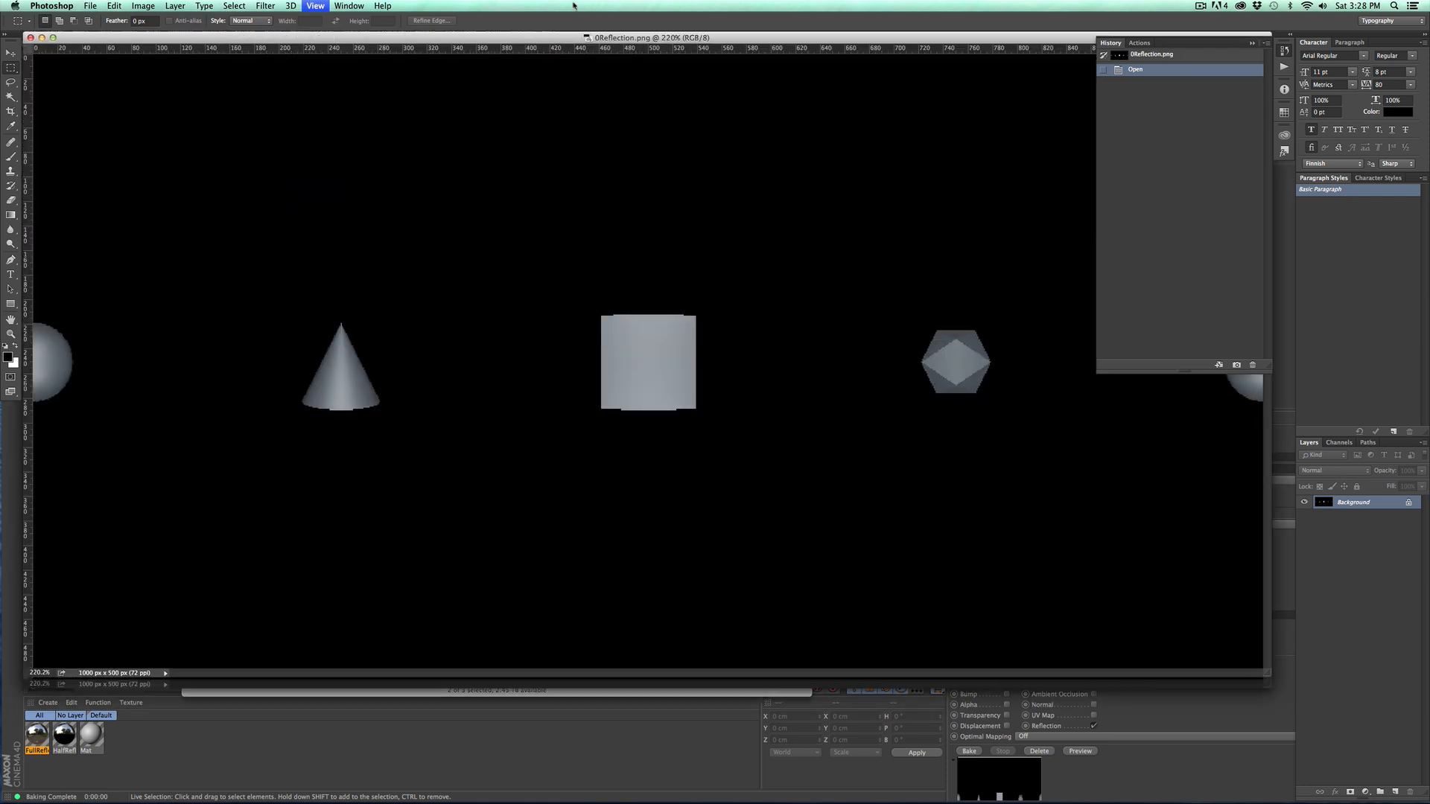
left_click_drag(780, 41, 798, 126)
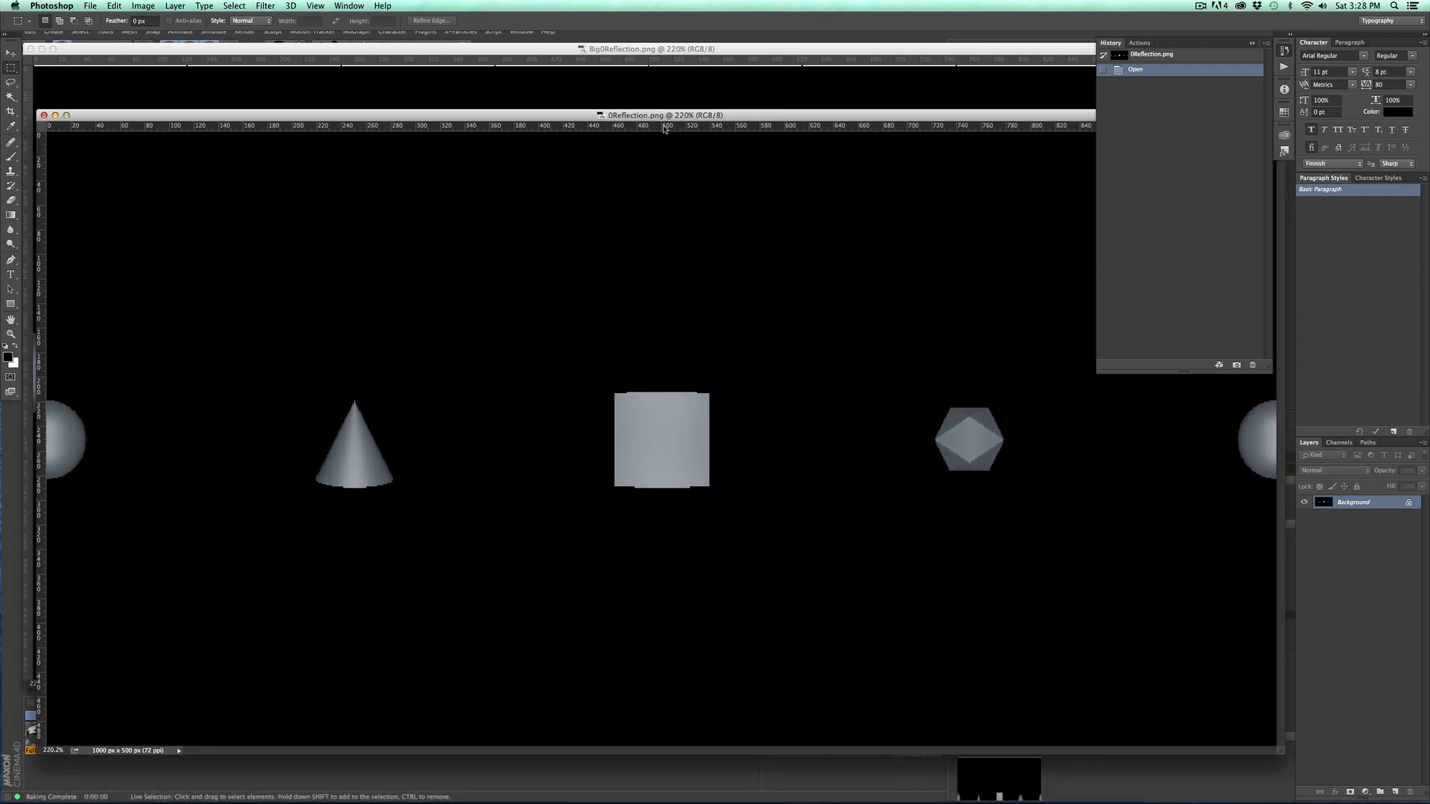
left_click(686, 50)
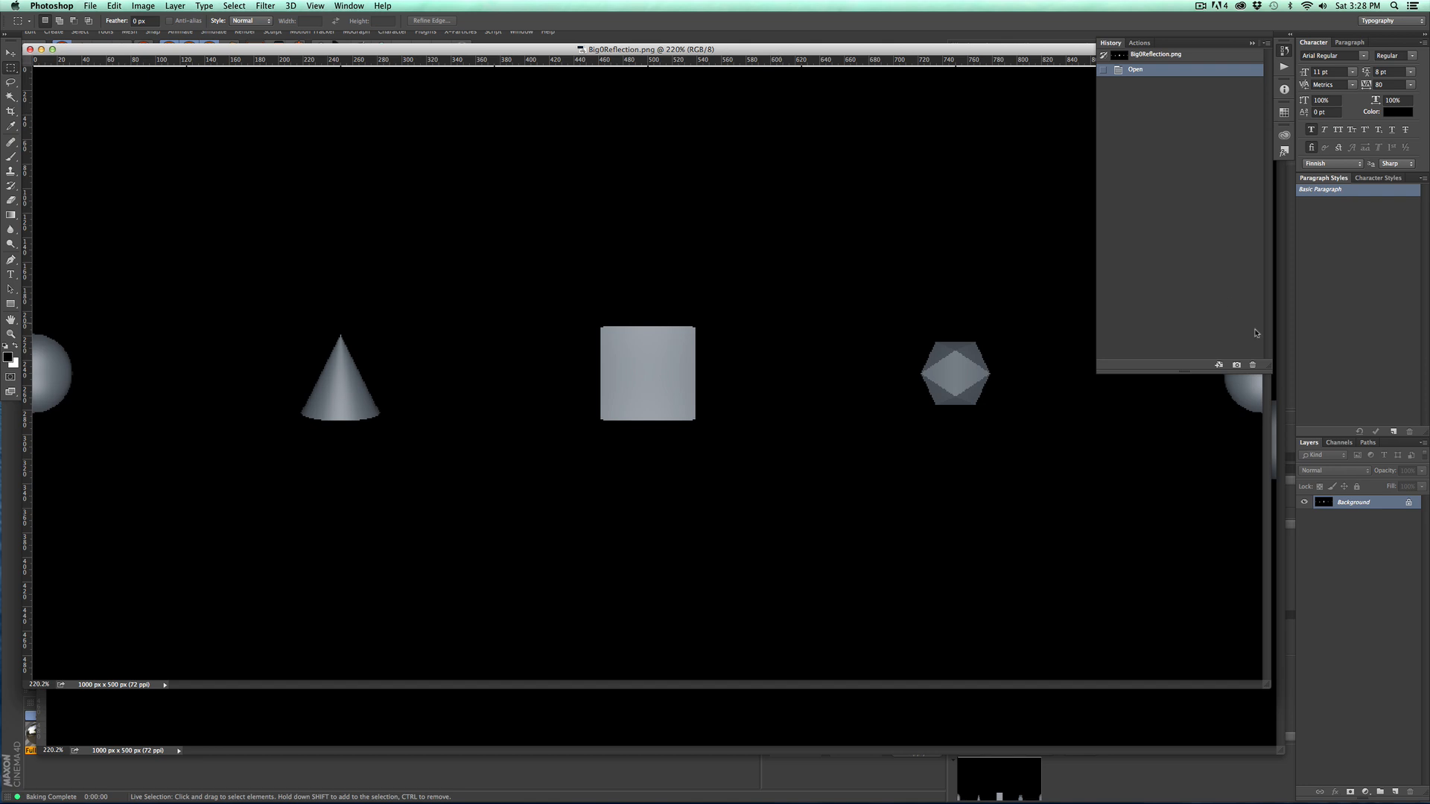
left_click_drag(1354, 505, 872, 728)
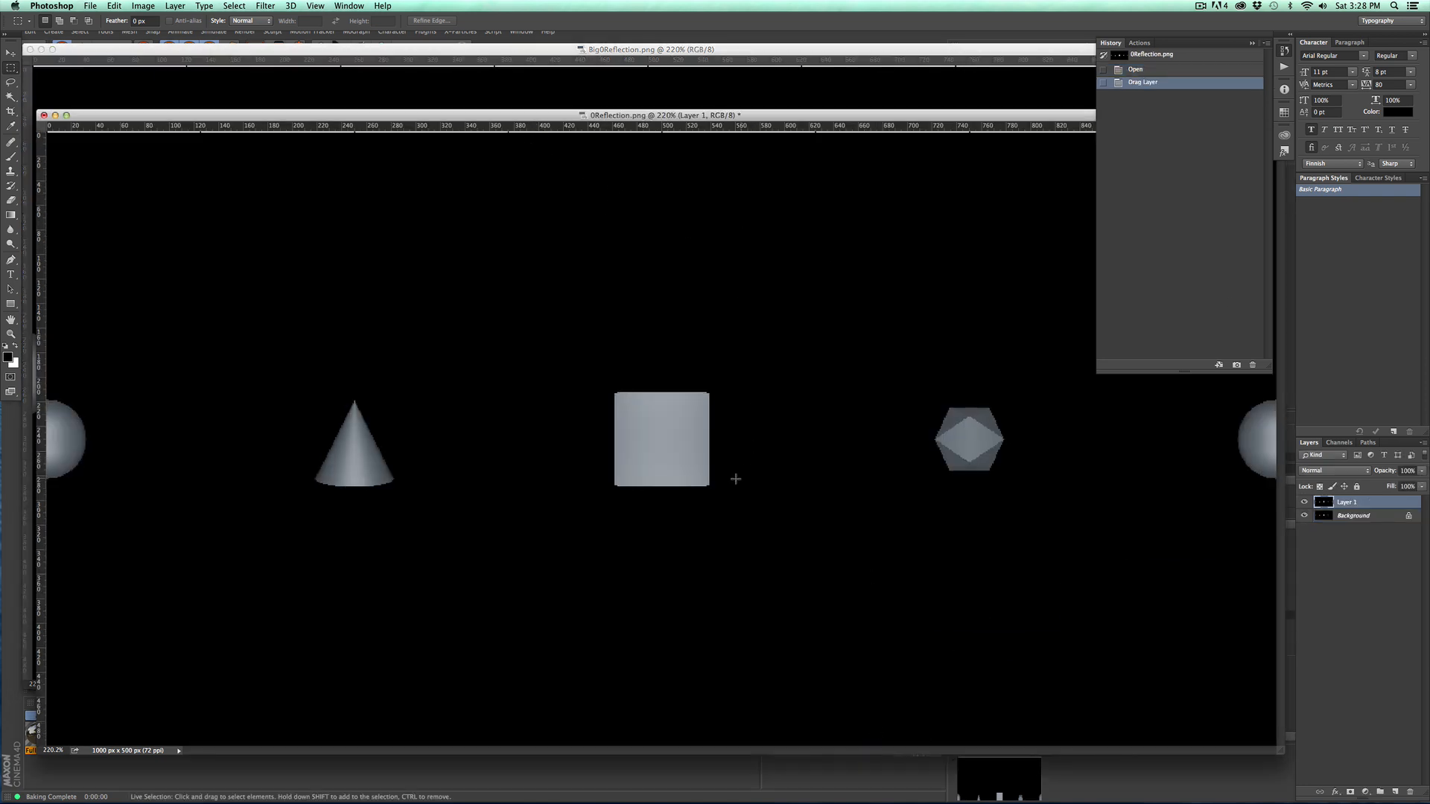
Step: Toggle Layer 1's visibility on and off to compare the cone's edges up close, and nudge the layer 10 px to the right
left_click_drag(347, 434, 916, 252)
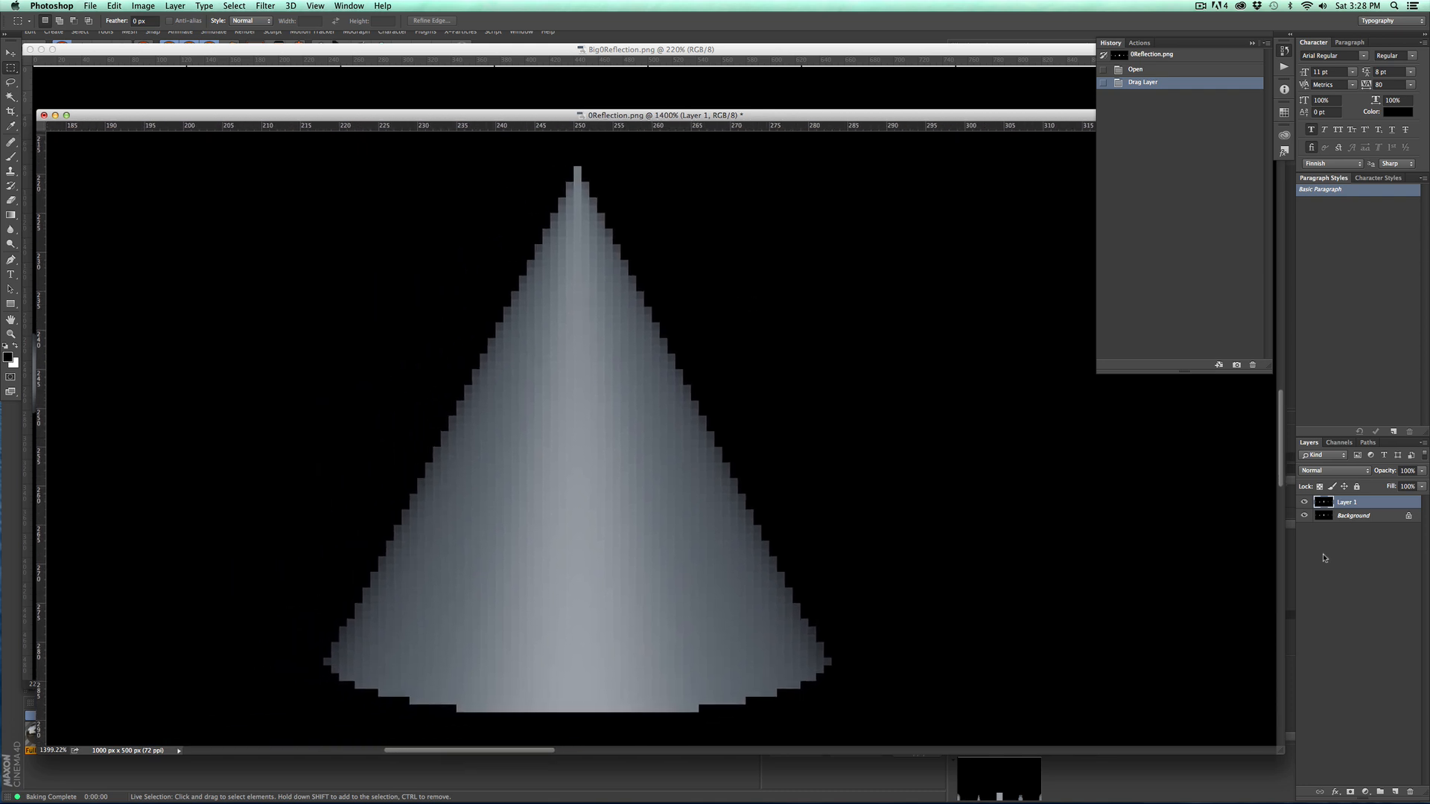
left_click(1304, 502)
left_click(1305, 503)
left_click(1305, 503)
left_click(1305, 502)
left_click(1304, 502)
left_click(1305, 503)
left_click(1304, 502)
left_click(1305, 503)
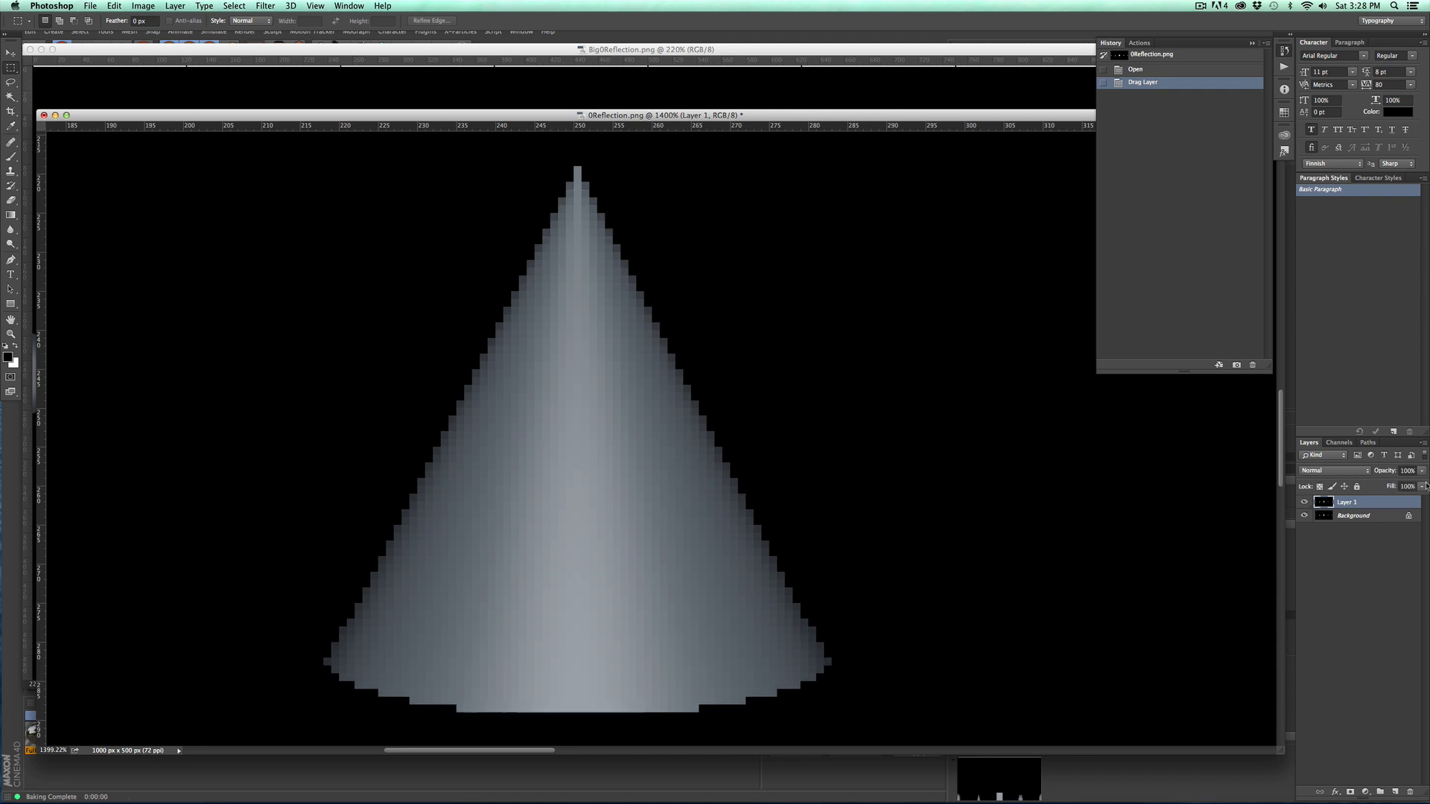
key("shift+Right")
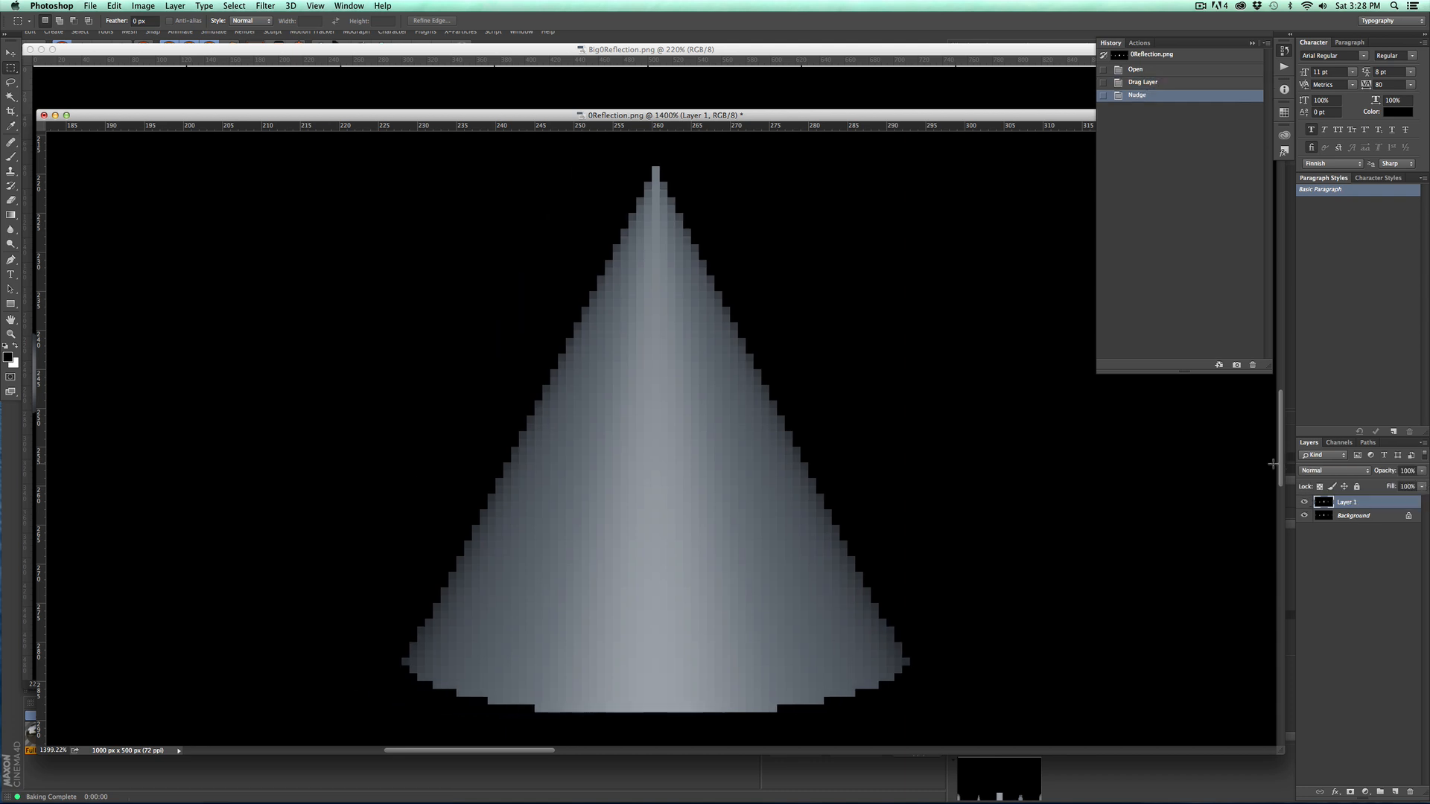
Step: Switch to Cinema 4D and set the Bake Texture output size to a width of 4000 and a height of 2000
key("super+Tab")
left_click_drag(767, 276, 1153, 265)
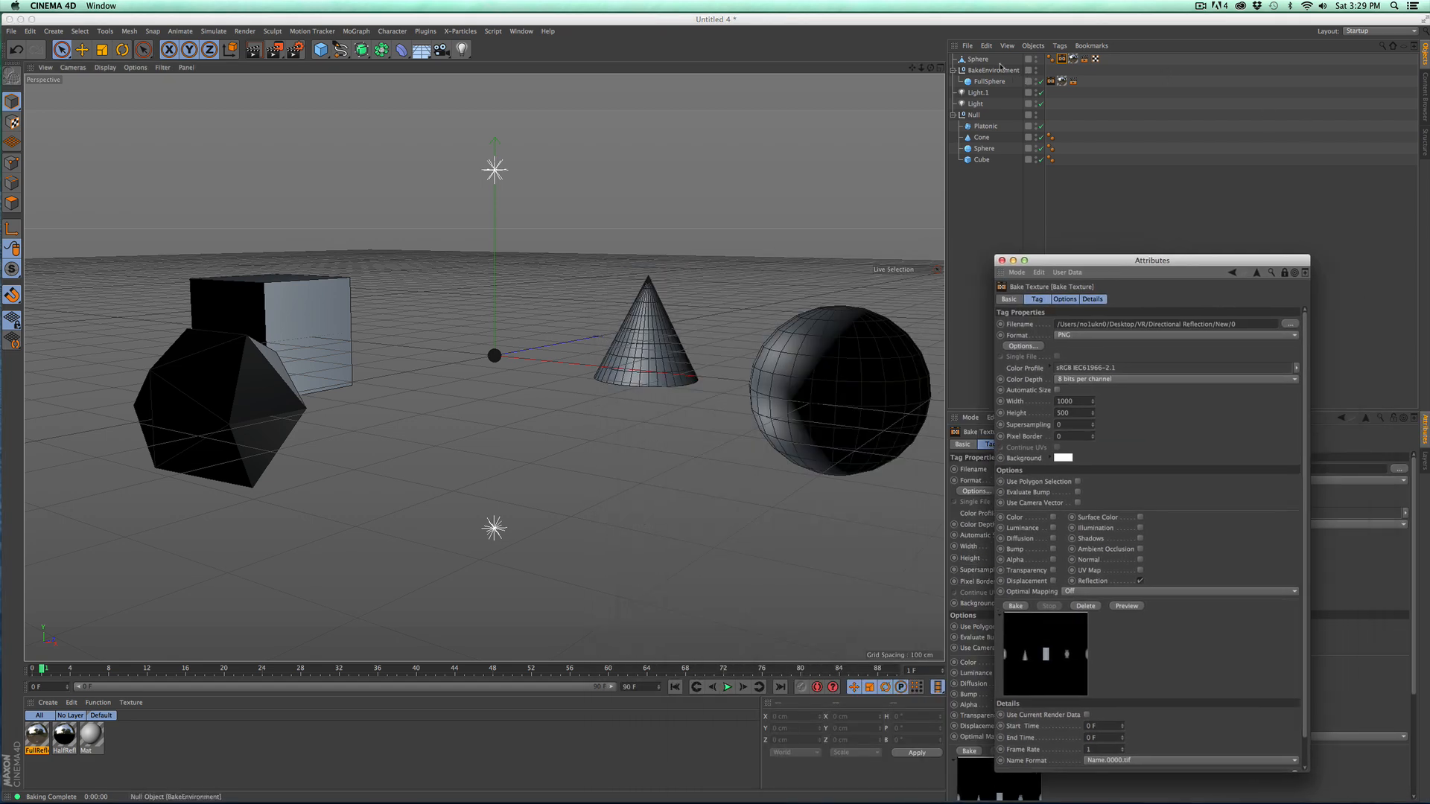
left_click(1017, 61)
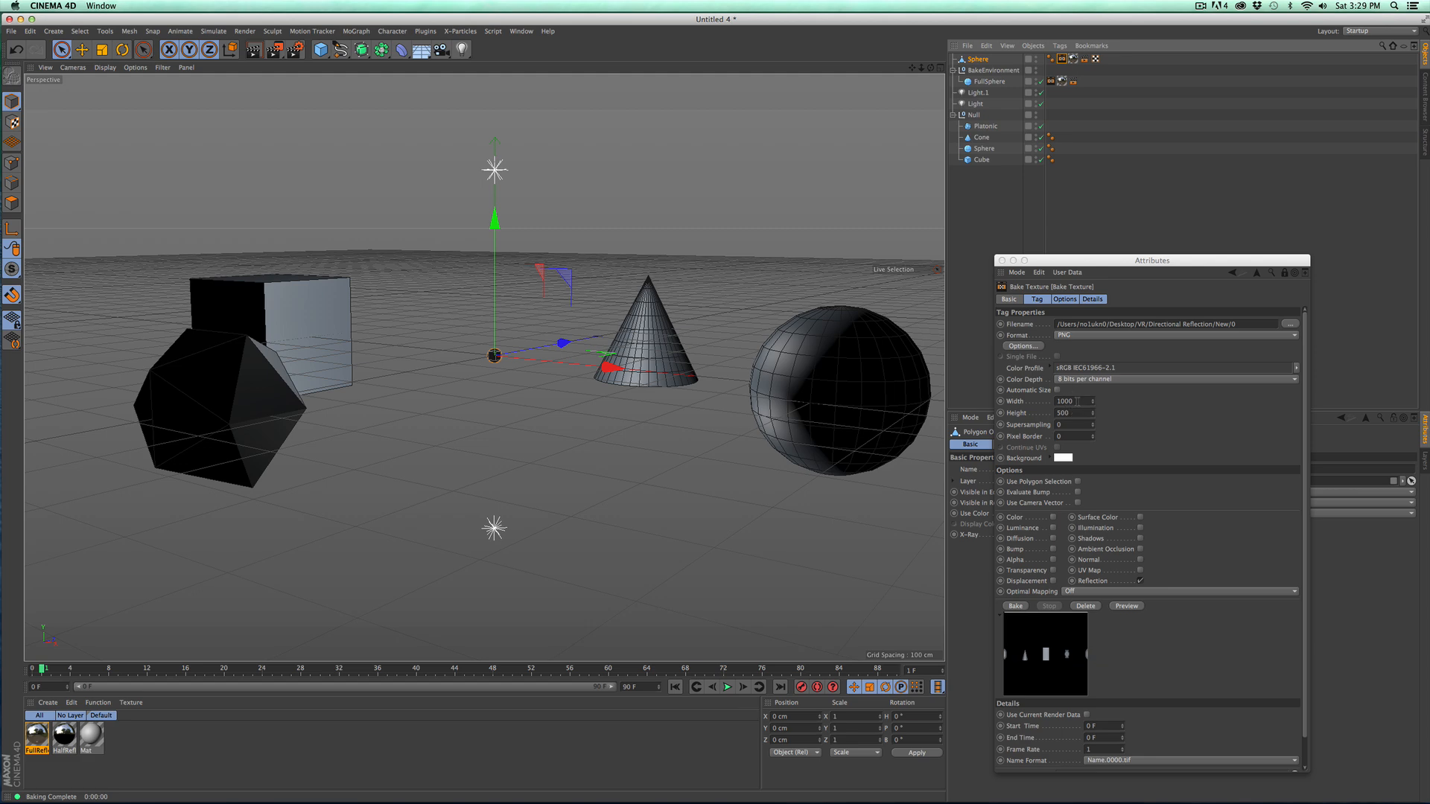
left_click(1079, 401)
type("4")
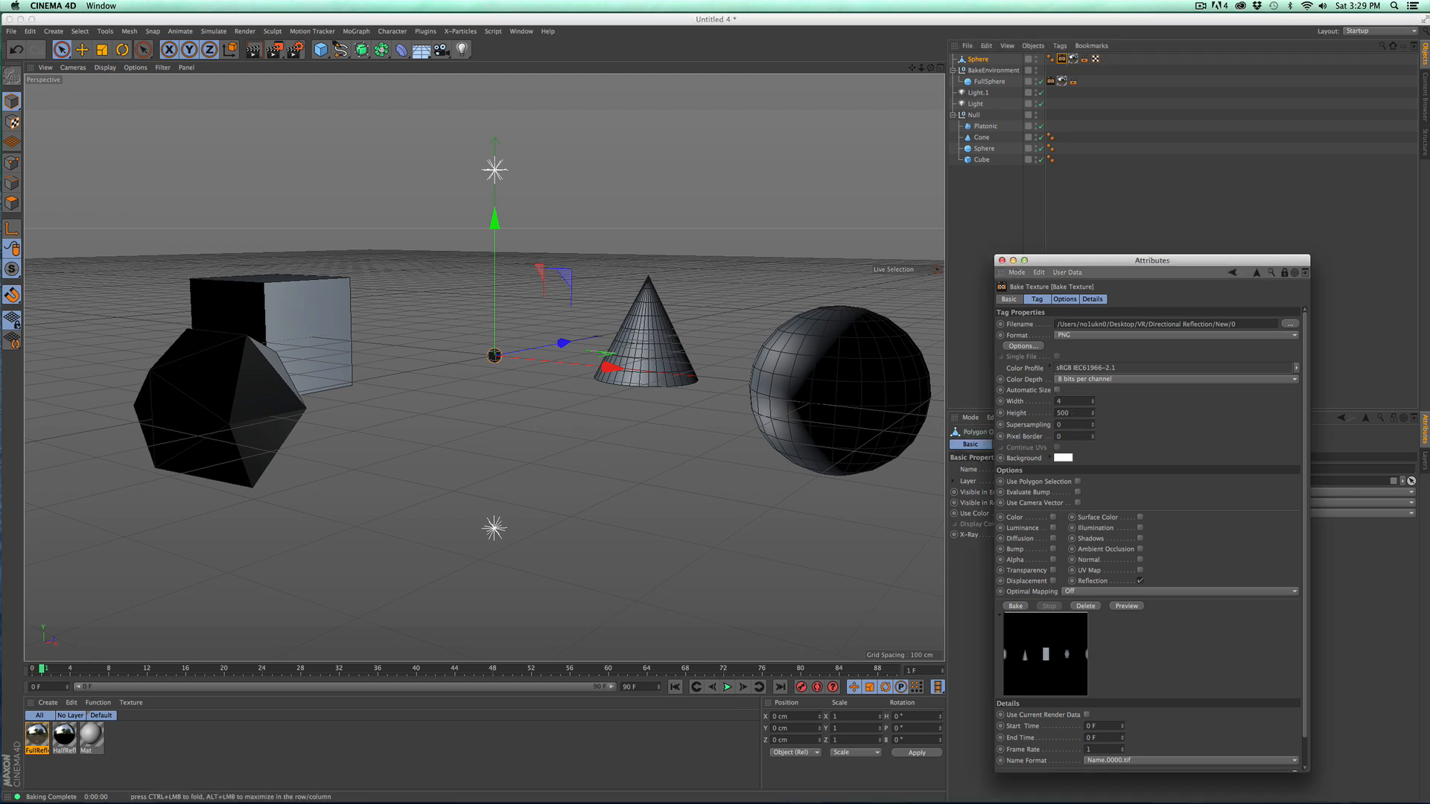
key("Tab")
type("200")
scroll(1289, 467, "down", 2)
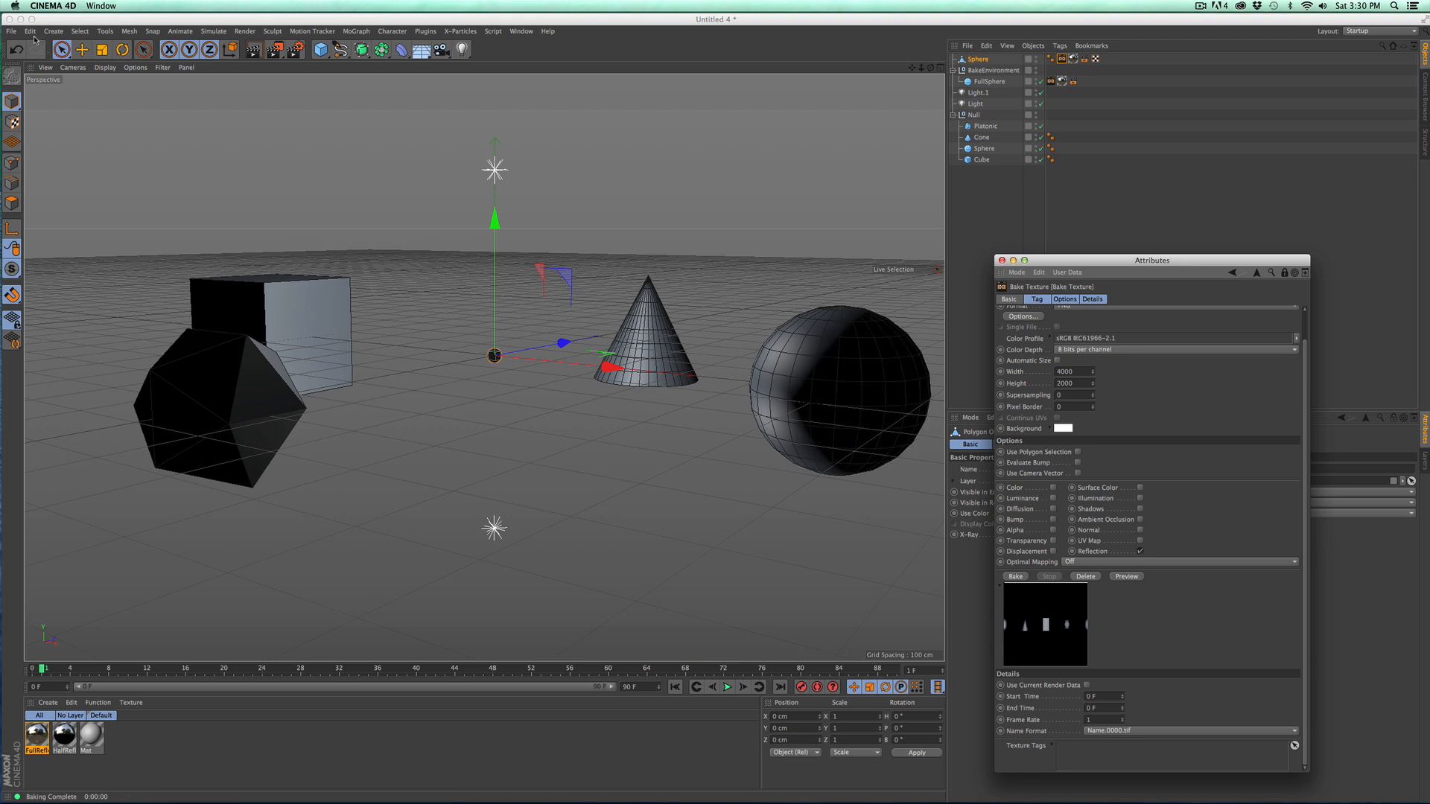
Step: Show the project settings and examine the FPS value, keeping the floating Bake Texture attributes out of the way
left_click(10, 32)
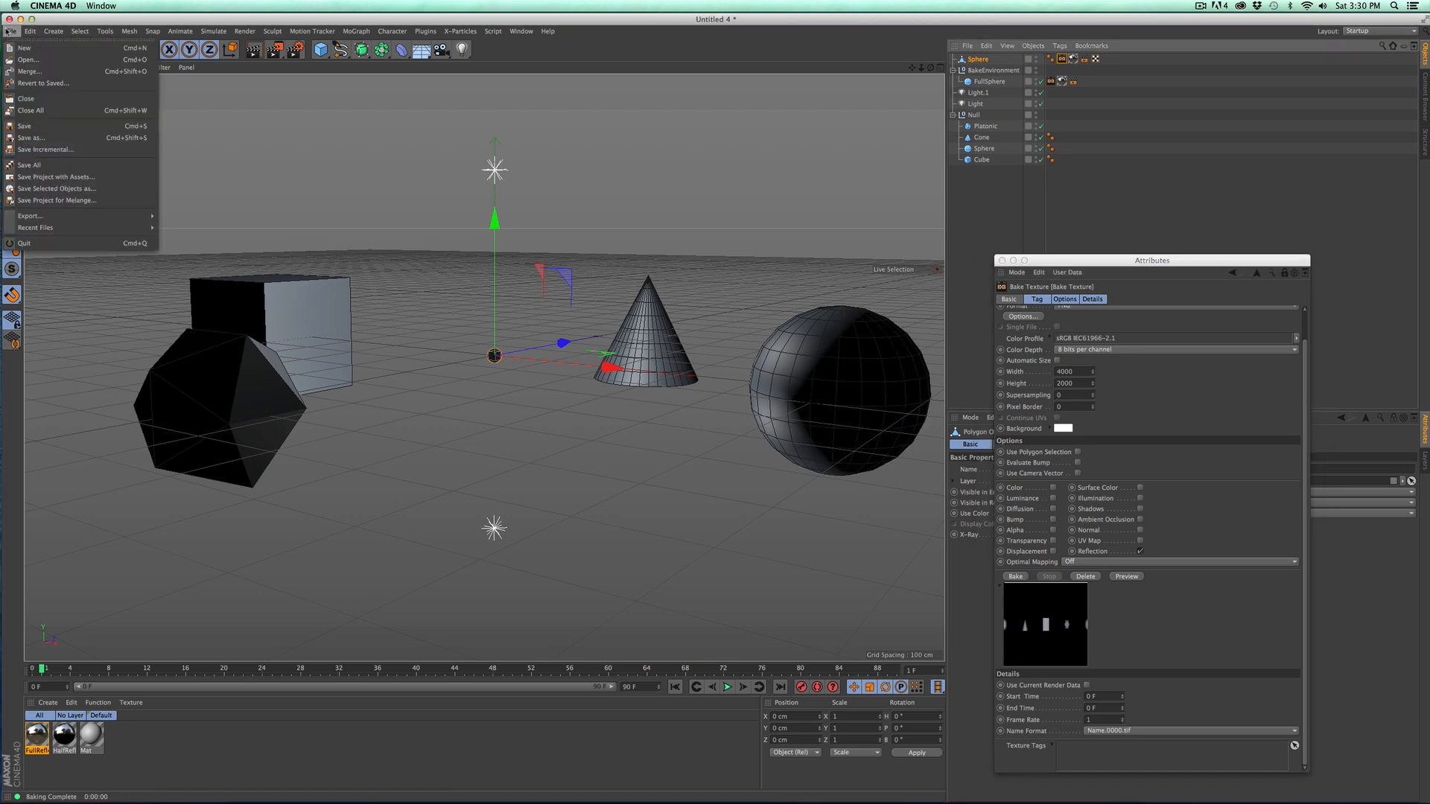
mouse_move(29, 31)
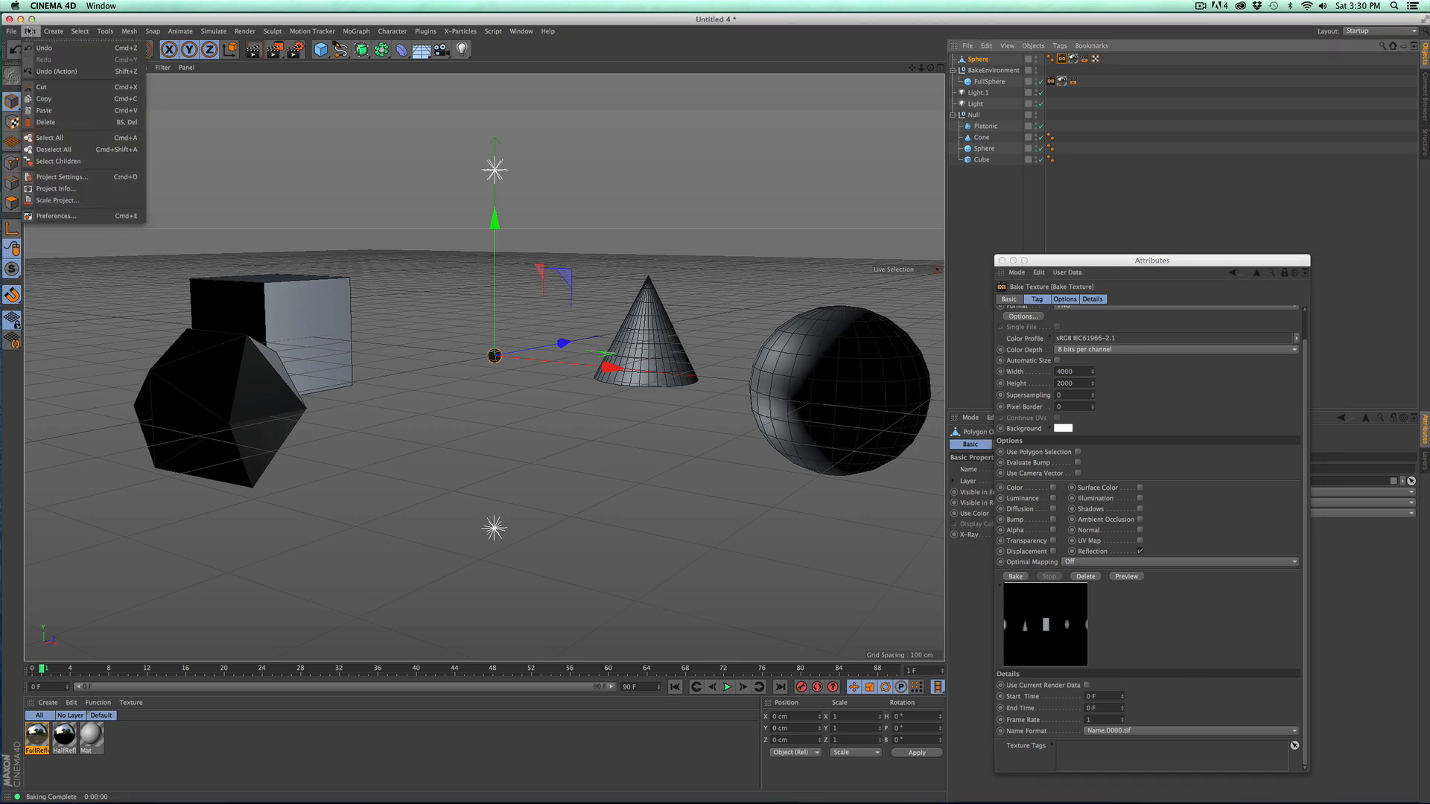
left_click(96, 177)
left_click_drag(1162, 266, 649, 316)
left_click(1035, 495)
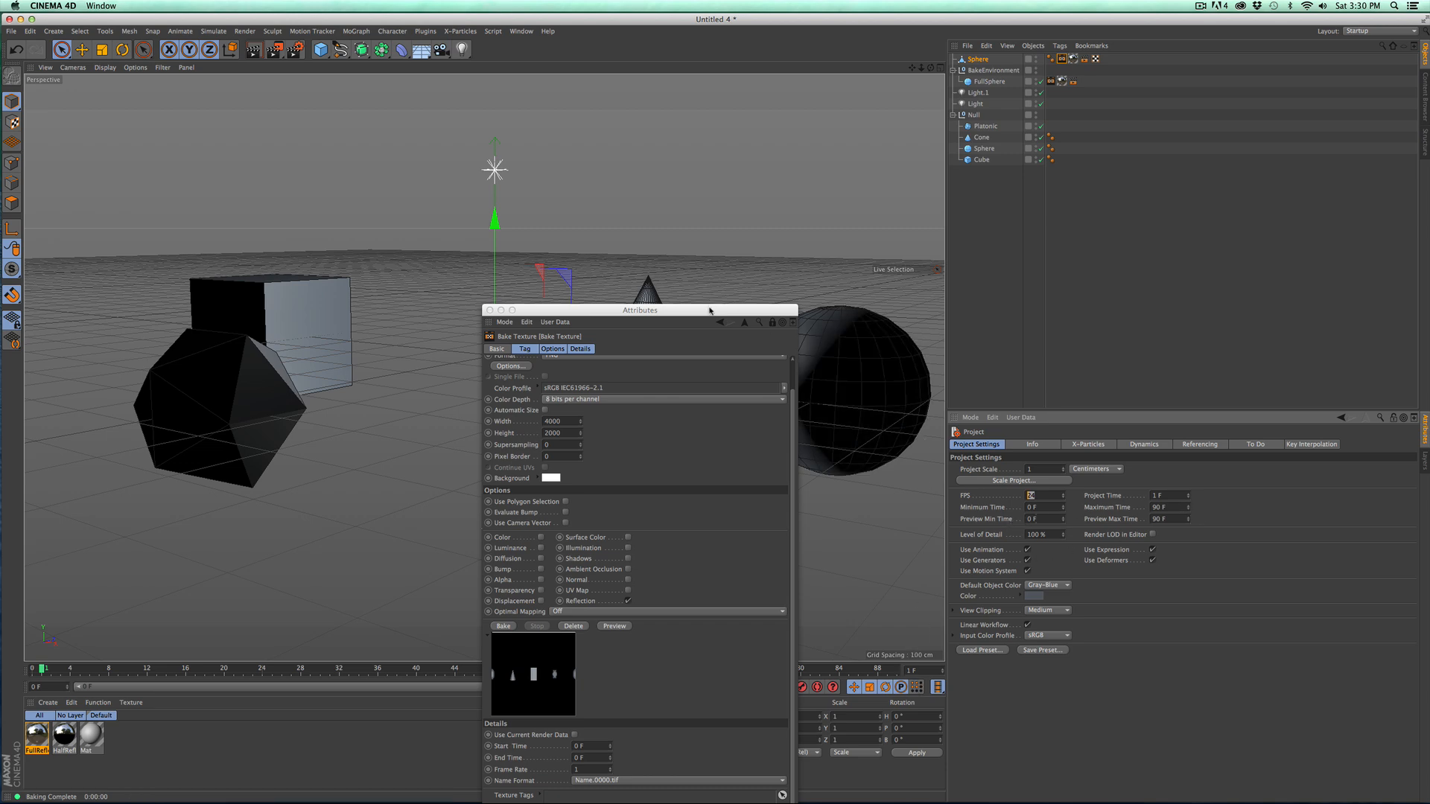
left_click_drag(714, 310, 822, 194)
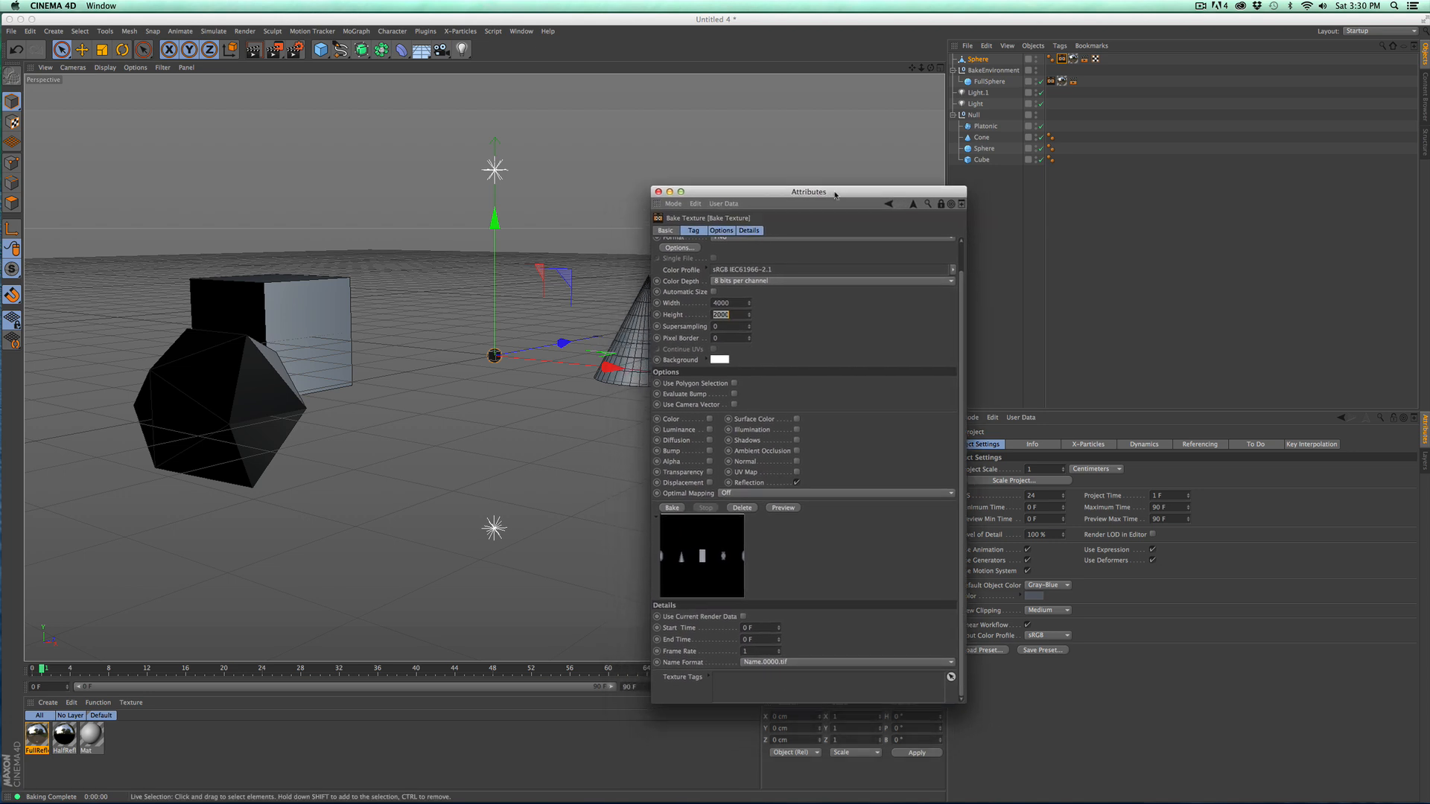
left_click_drag(726, 197, 1027, 151)
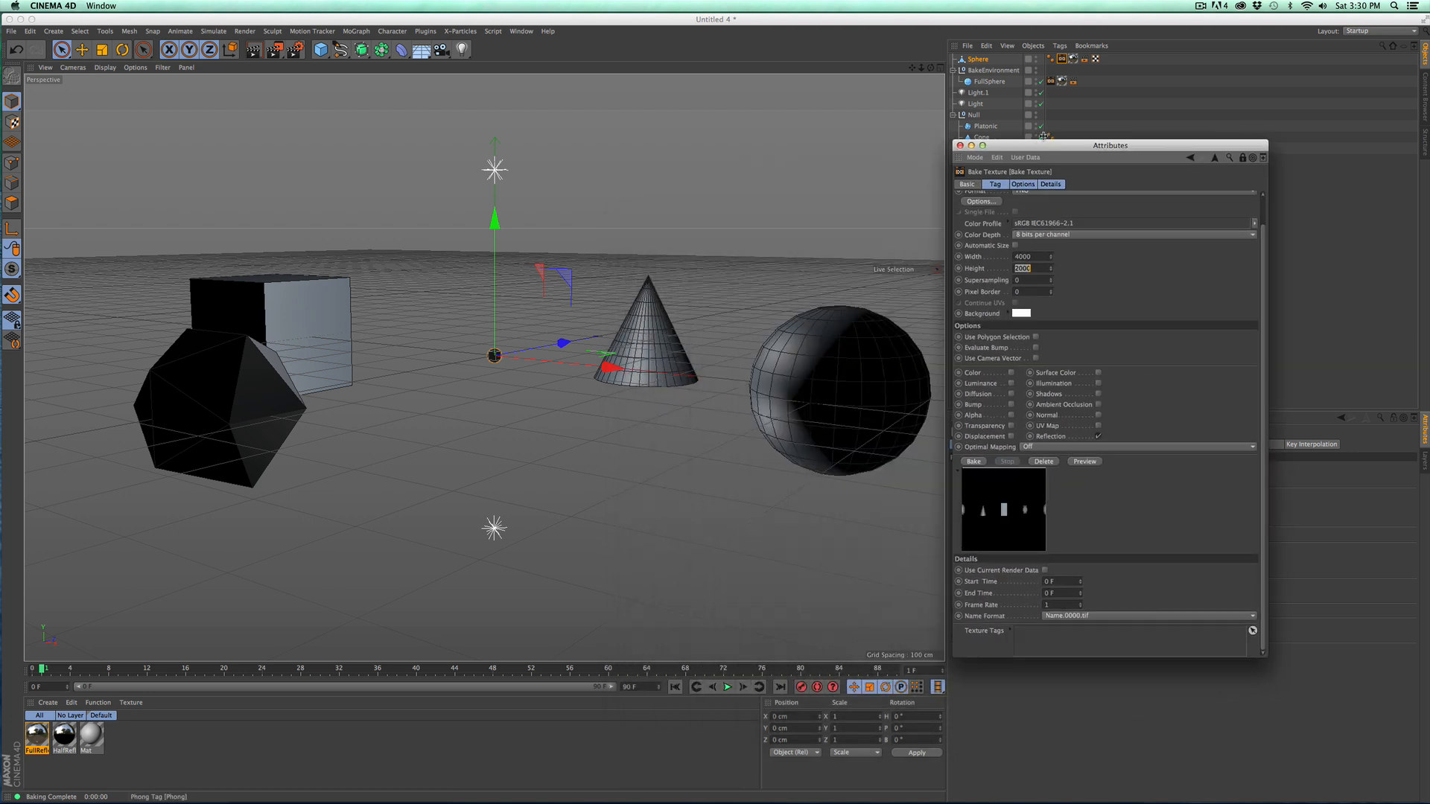
Step: Switch to Finder, preview 0Reflection.png from the New folder, and return to Cinema 4D
key("super+Tab")
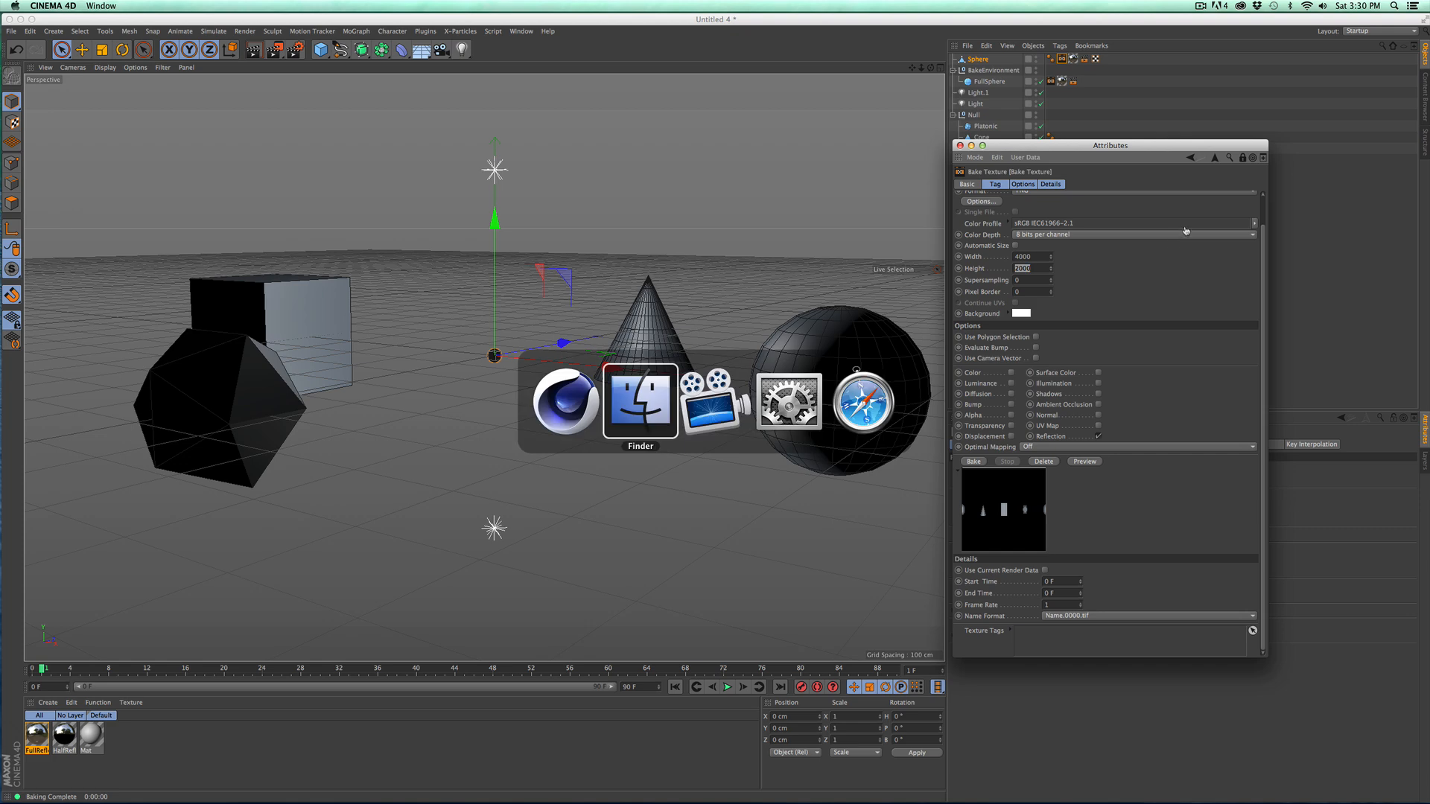
key("space")
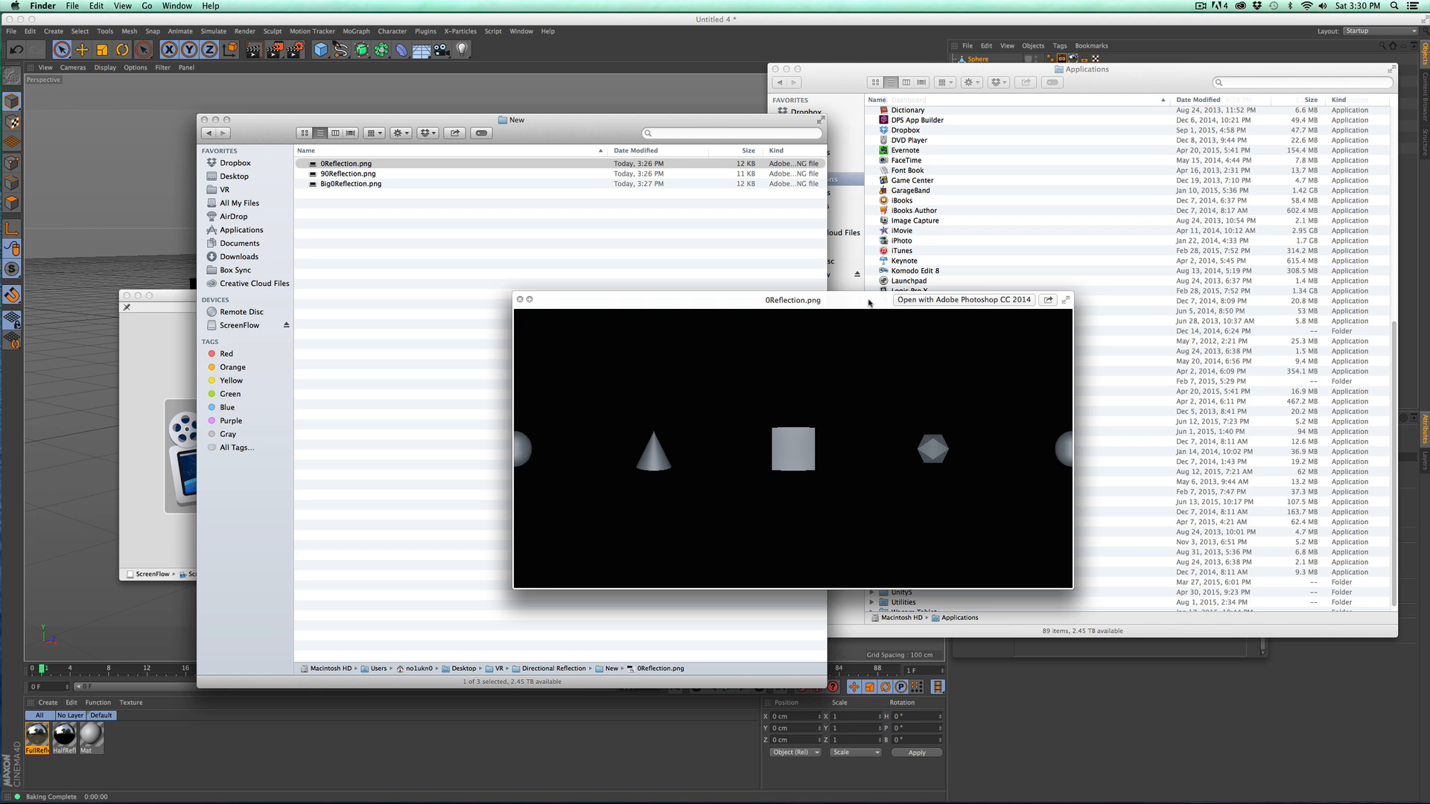
key("space")
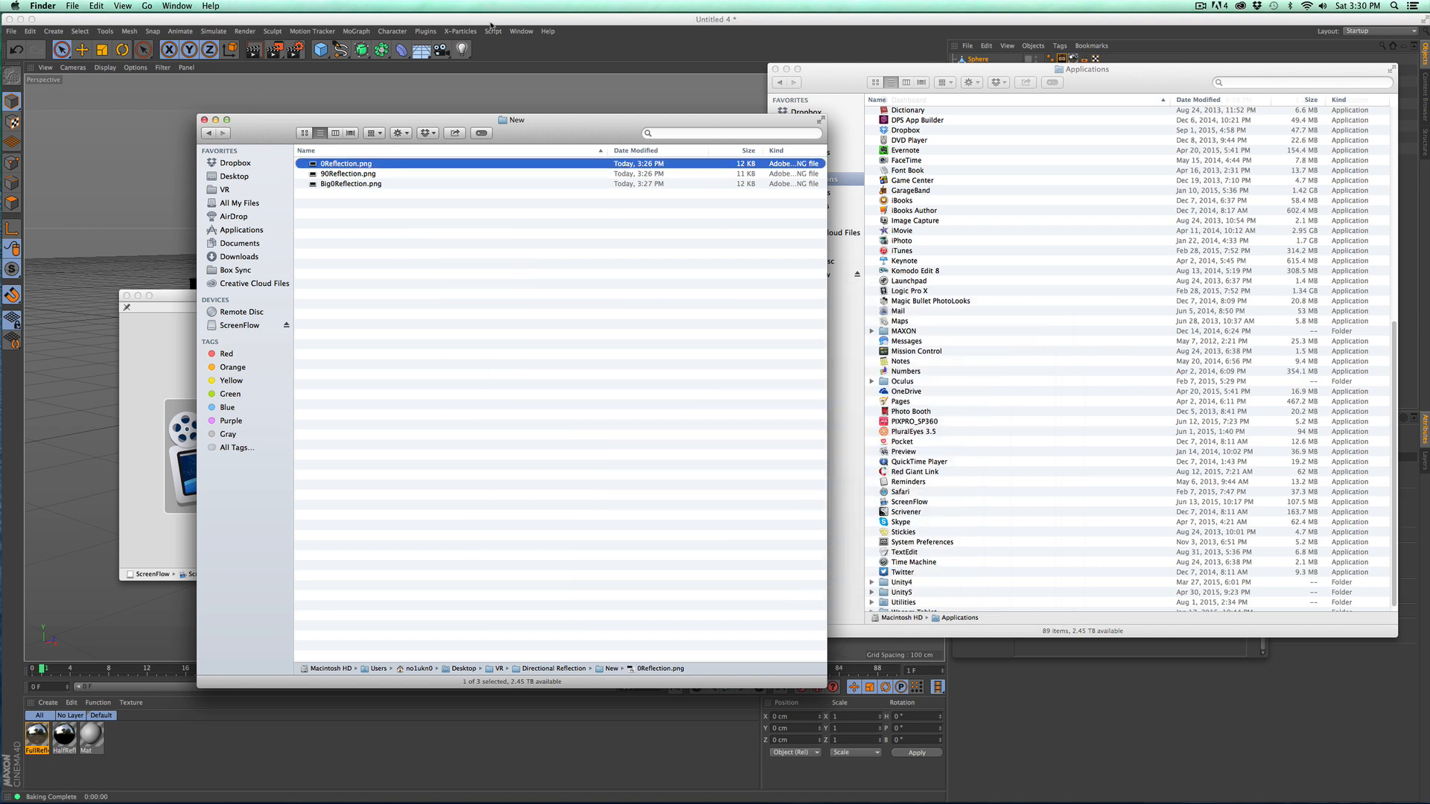
left_click(490, 26)
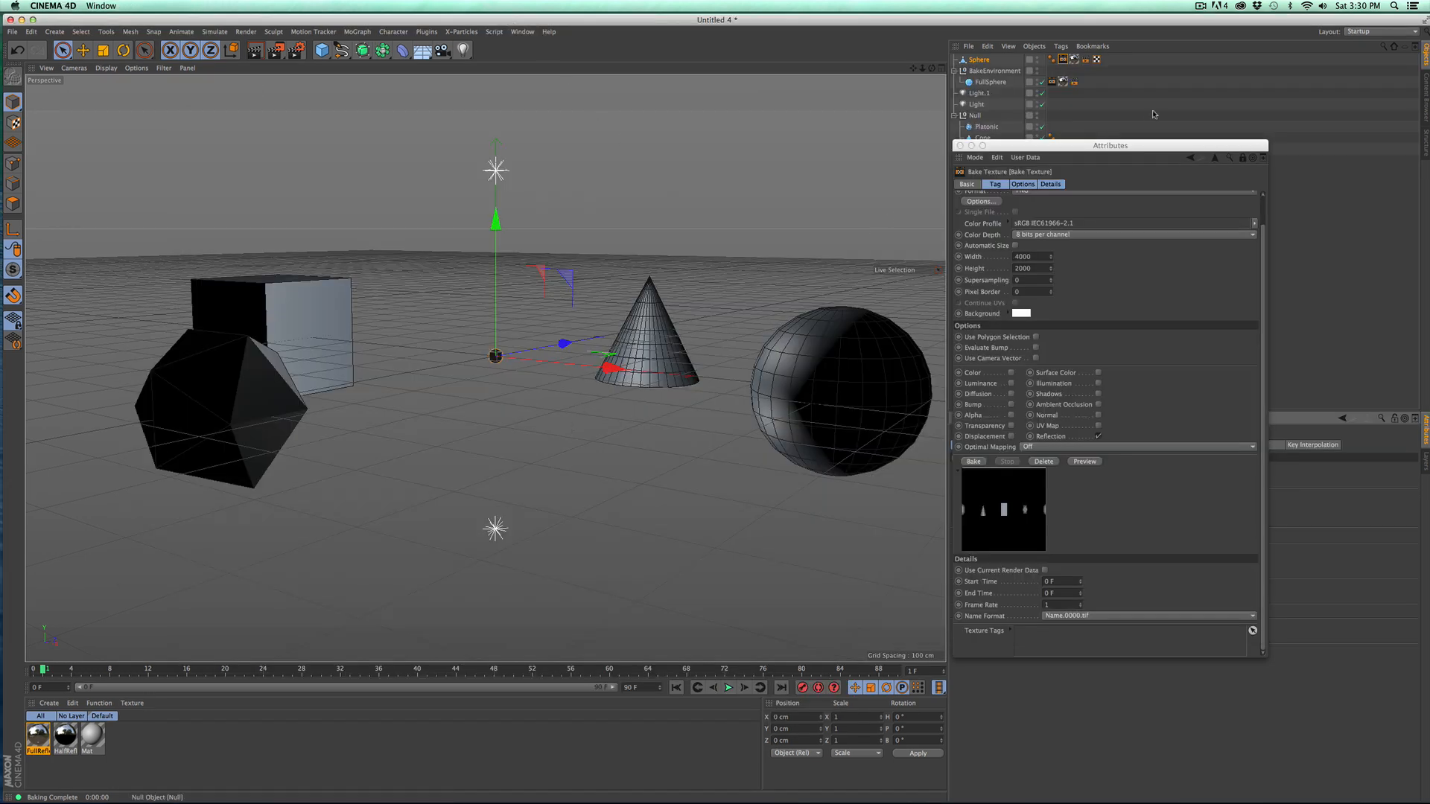
Step: Add a standard camera to the scene
left_click_drag(1146, 146, 1222, 176)
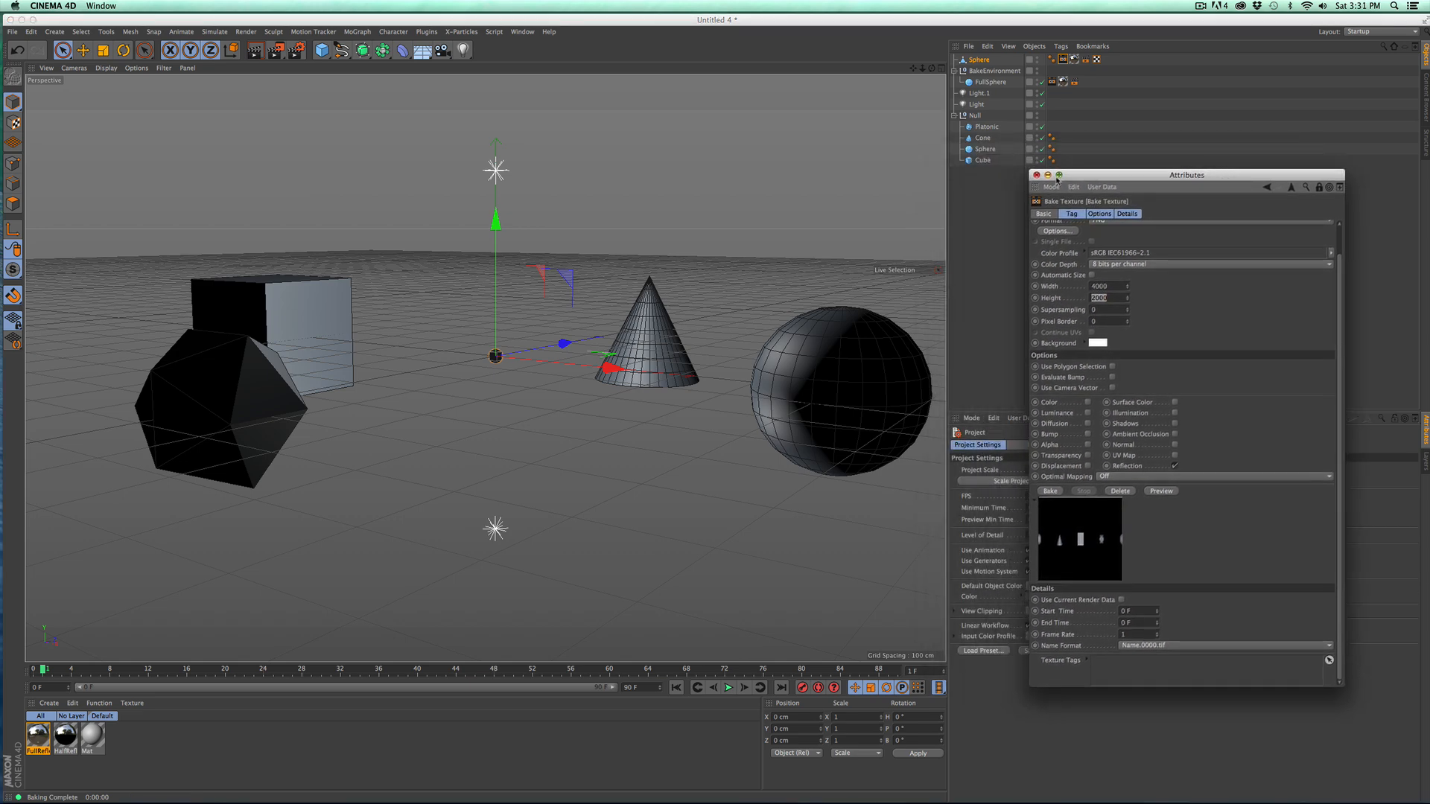
left_click_drag(1133, 178, 843, 308)
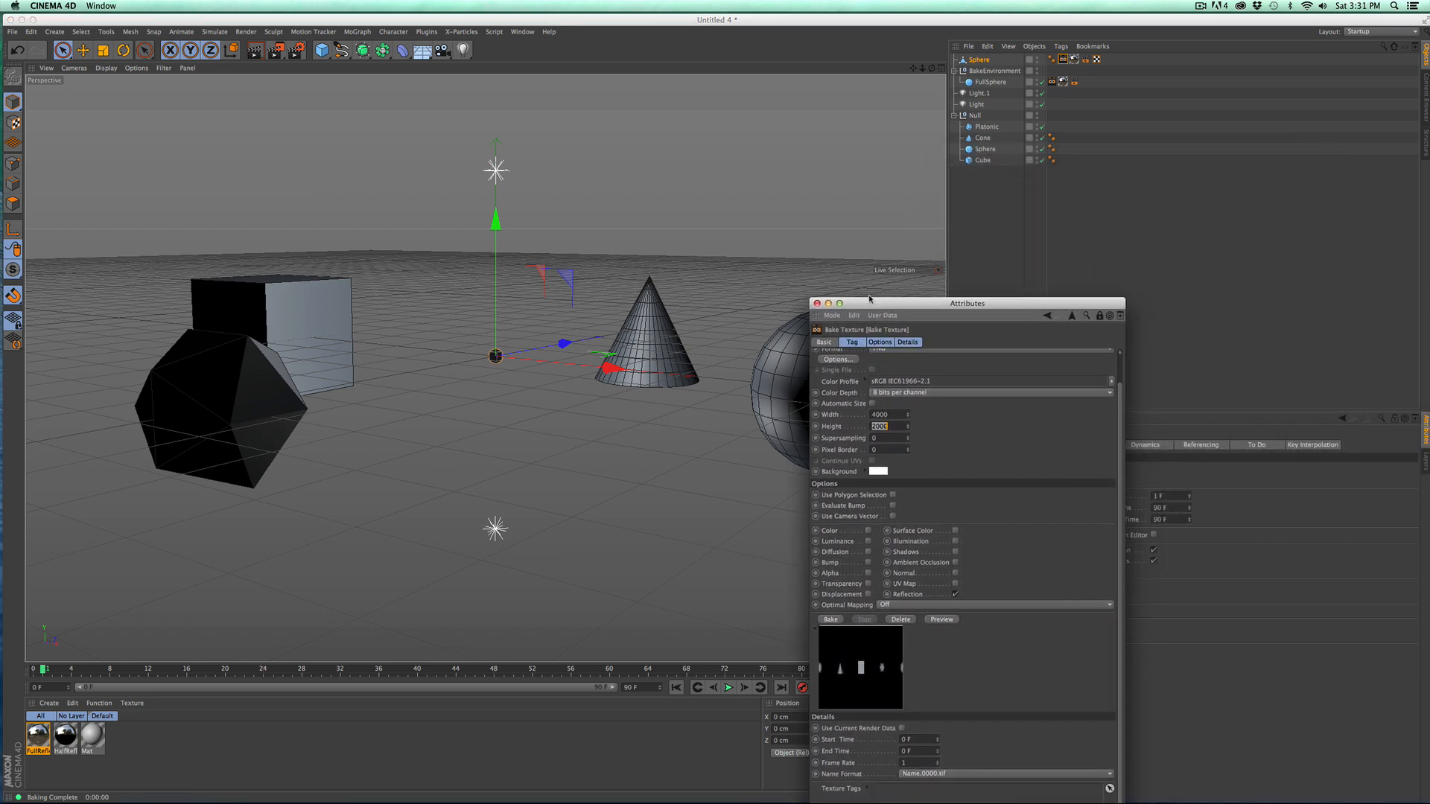
left_click(442, 50)
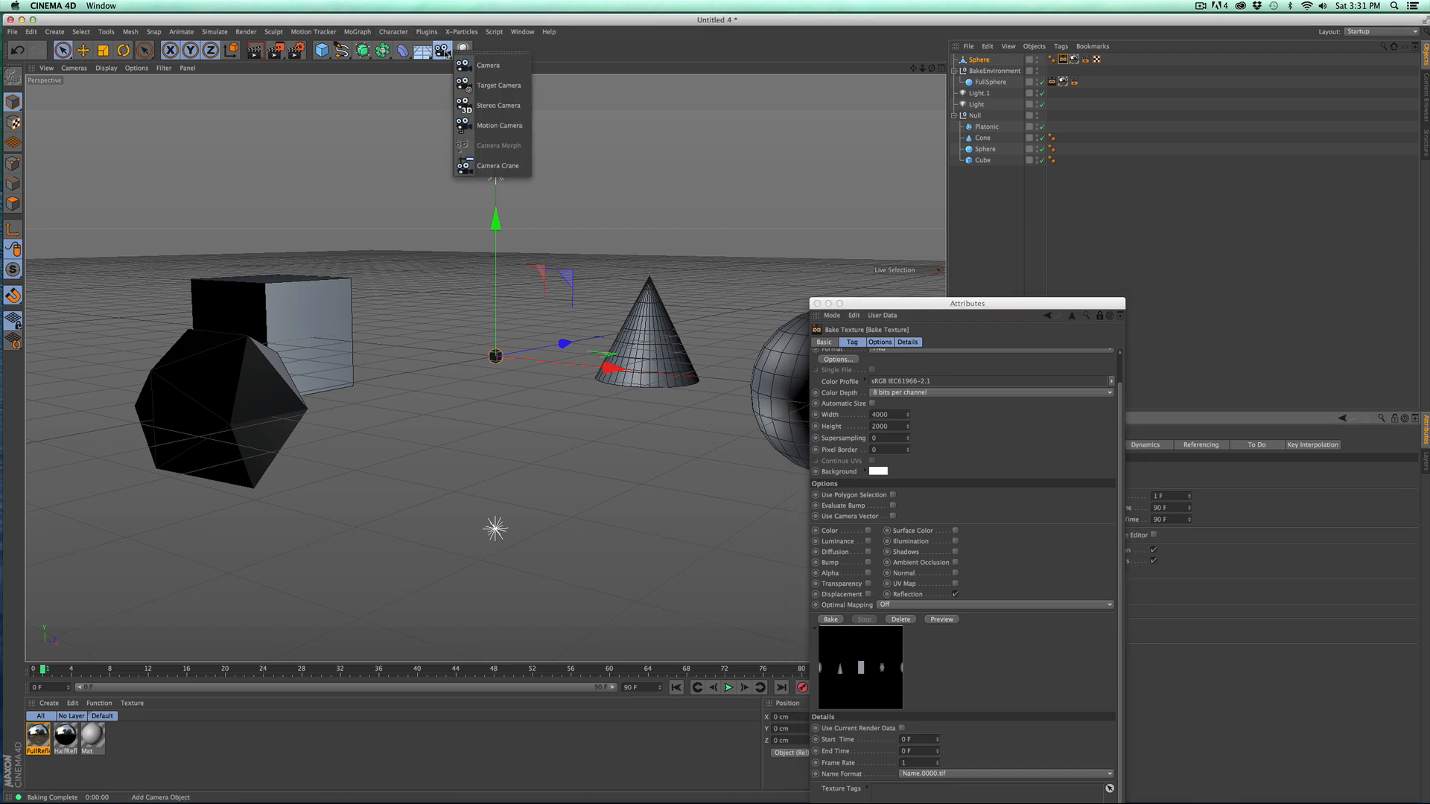
left_click(470, 66)
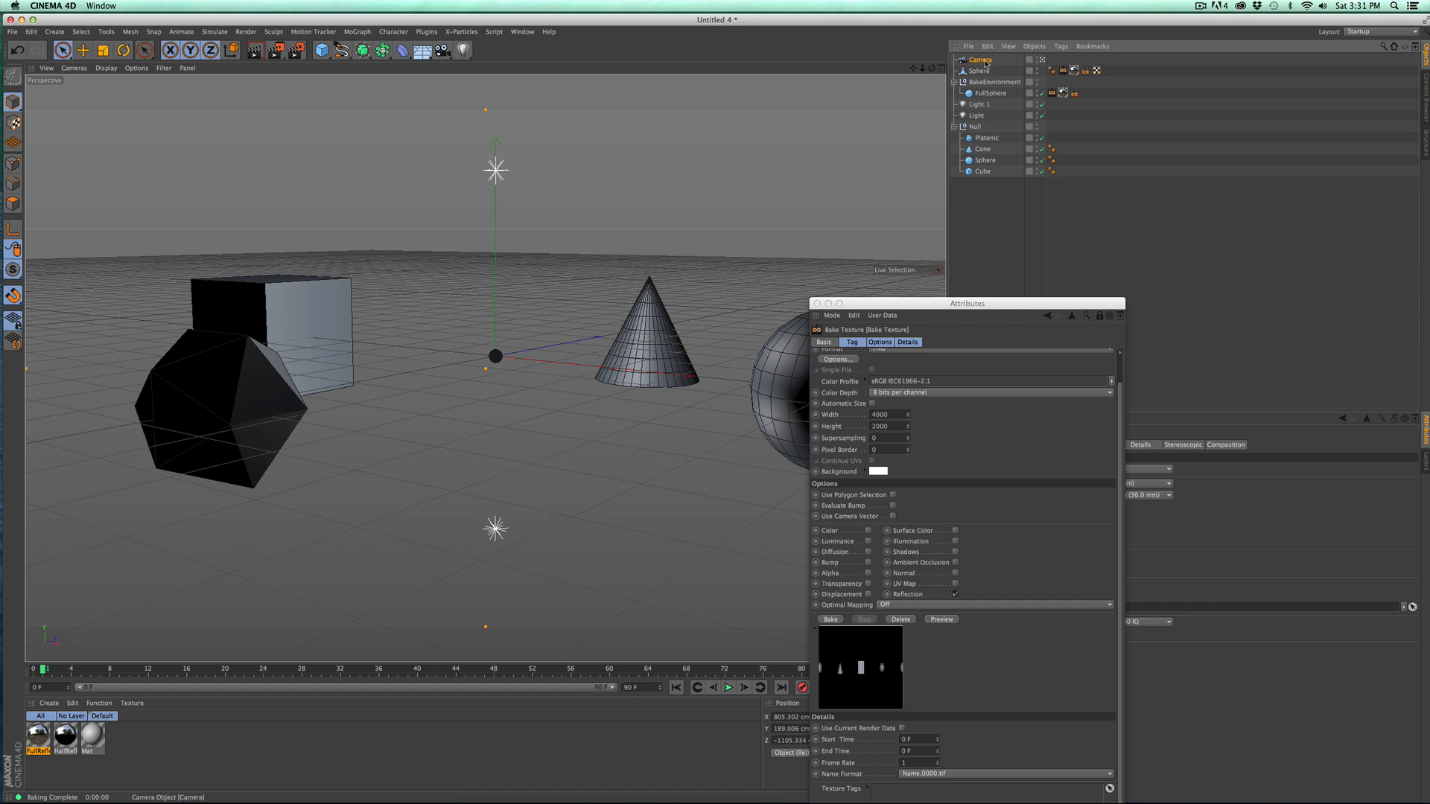
Step: Set the camera's X, Y and Z position to 0 cm and its heading and pitch rotation to 0°
left_click_drag(1028, 306, 609, 365)
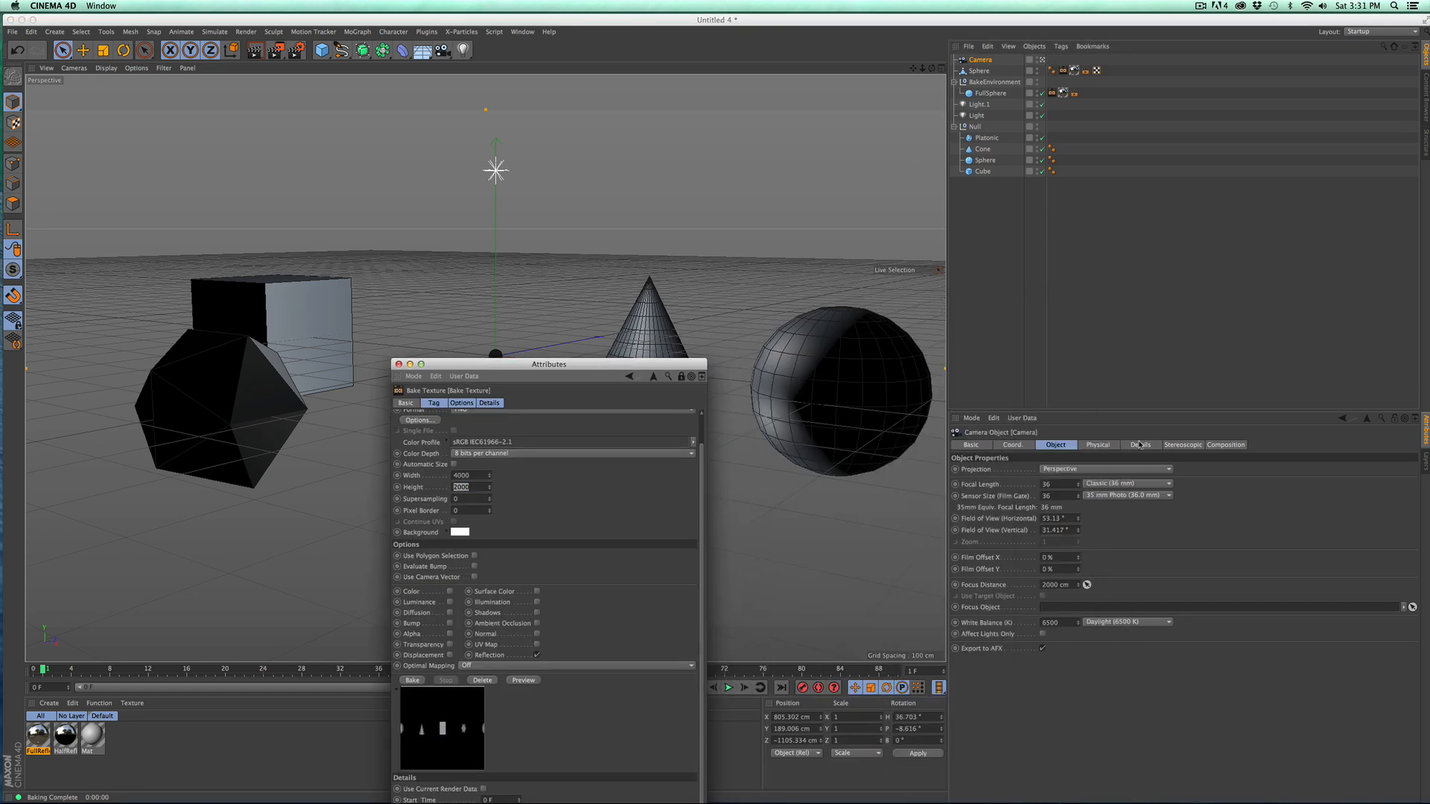
left_click(1012, 445)
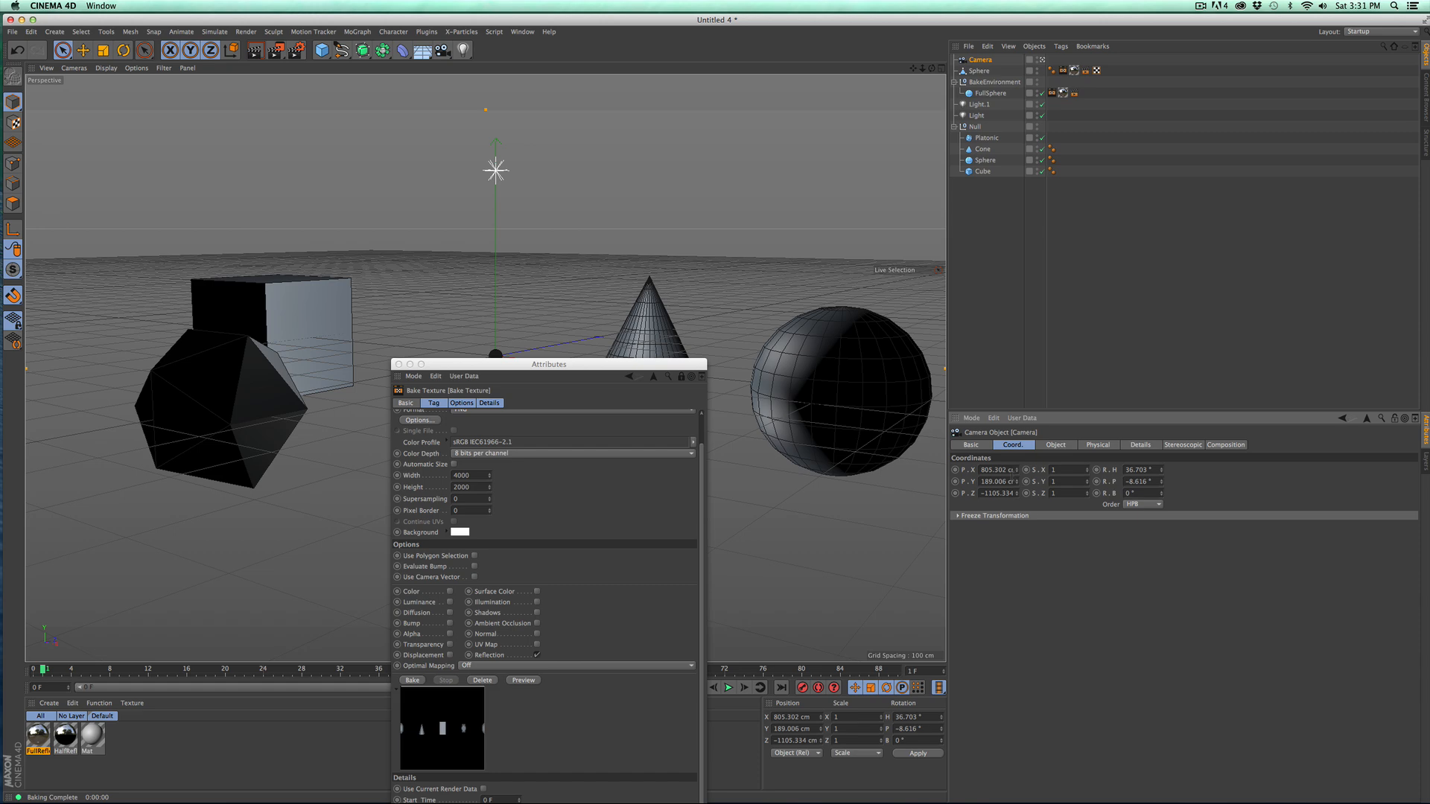
left_click(982, 470)
type("0")
key("Tab")
type("0")
key("Tab")
type("0")
key("Tab")
key("Tab")
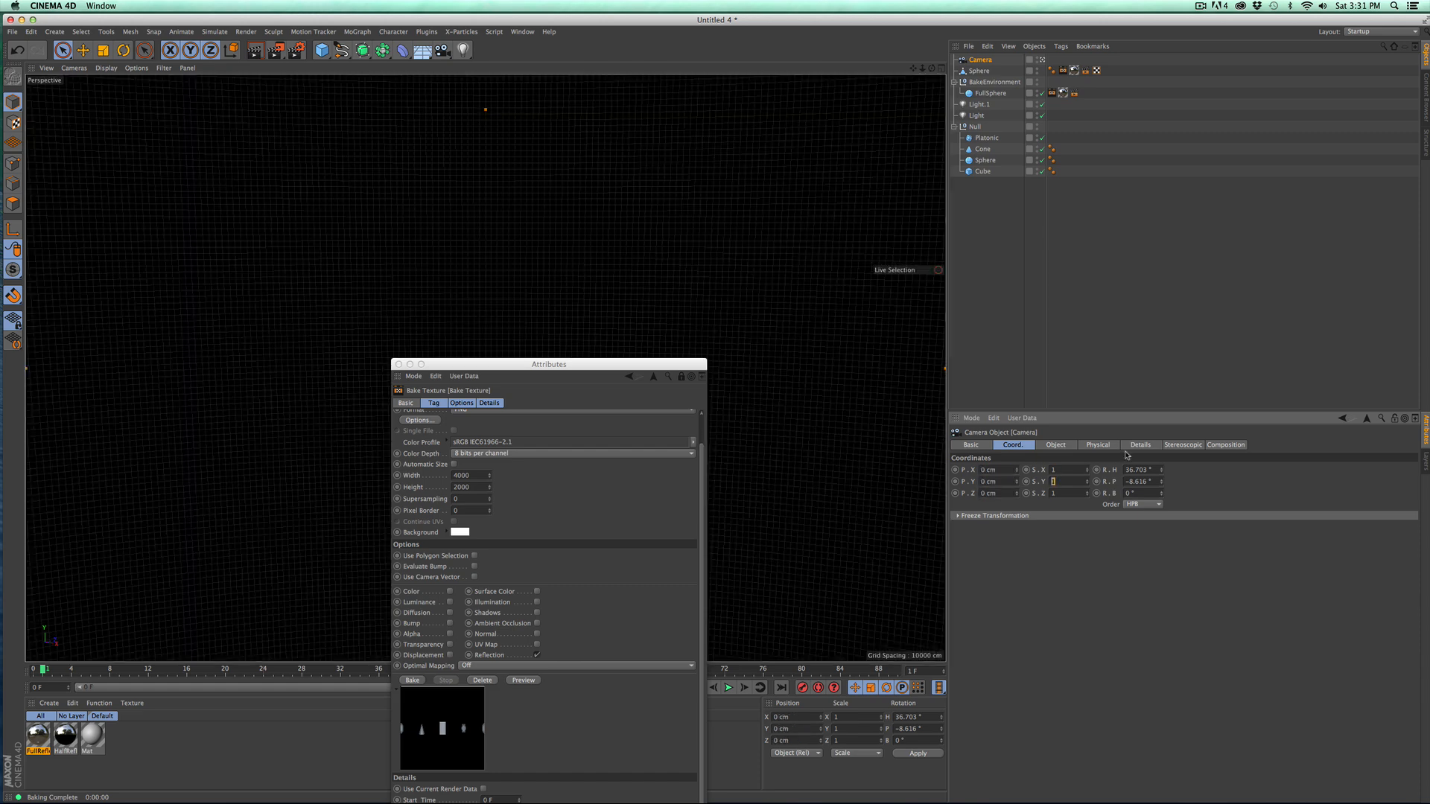
key("Tab")
type("0")
key("Tab")
type("0")
key("Tab")
Step: Switch to the four-view layout and set the camera's Z position to -1 cm
key("F5")
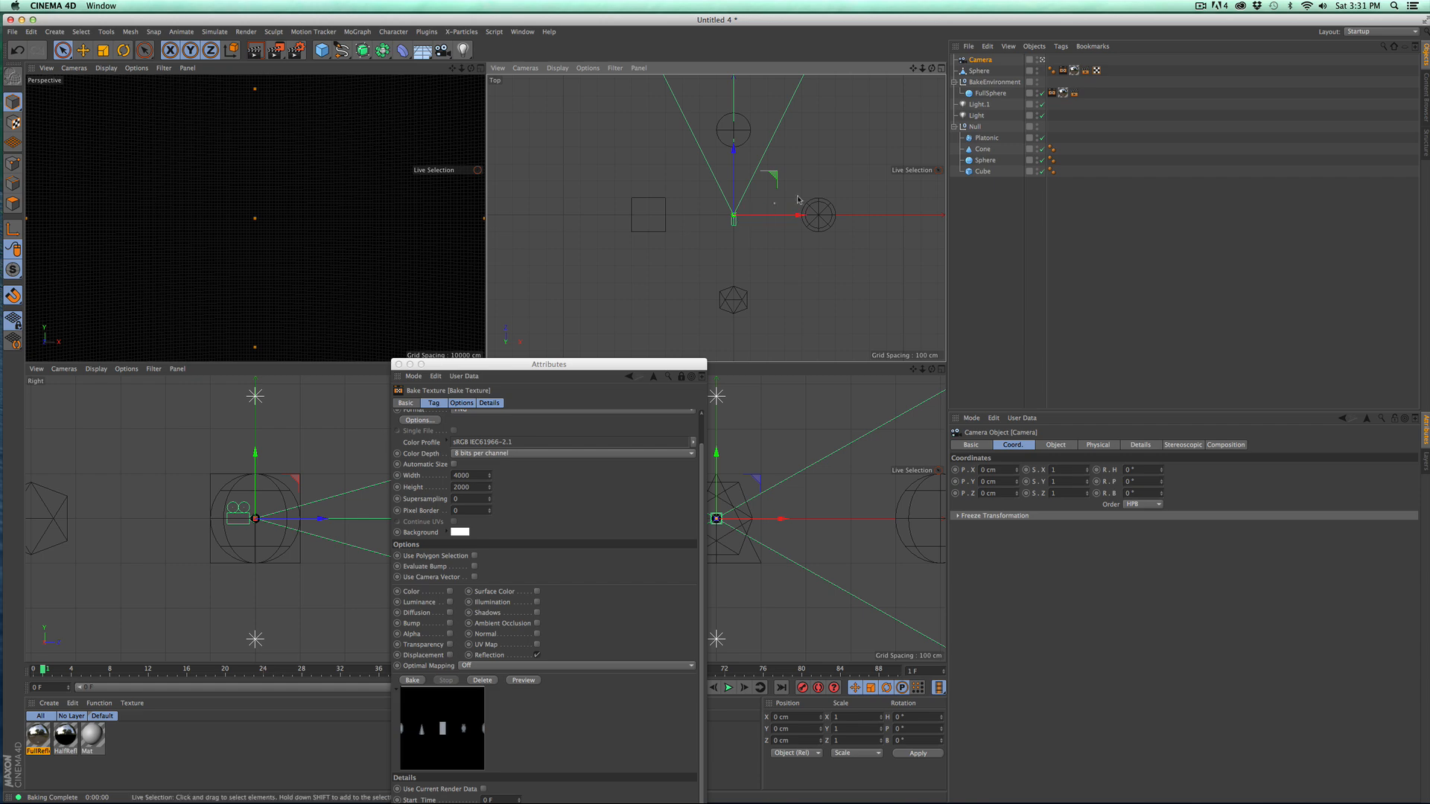
left_click_drag(922, 68, 1020, 63)
left_click_drag(913, 69, 667, 71)
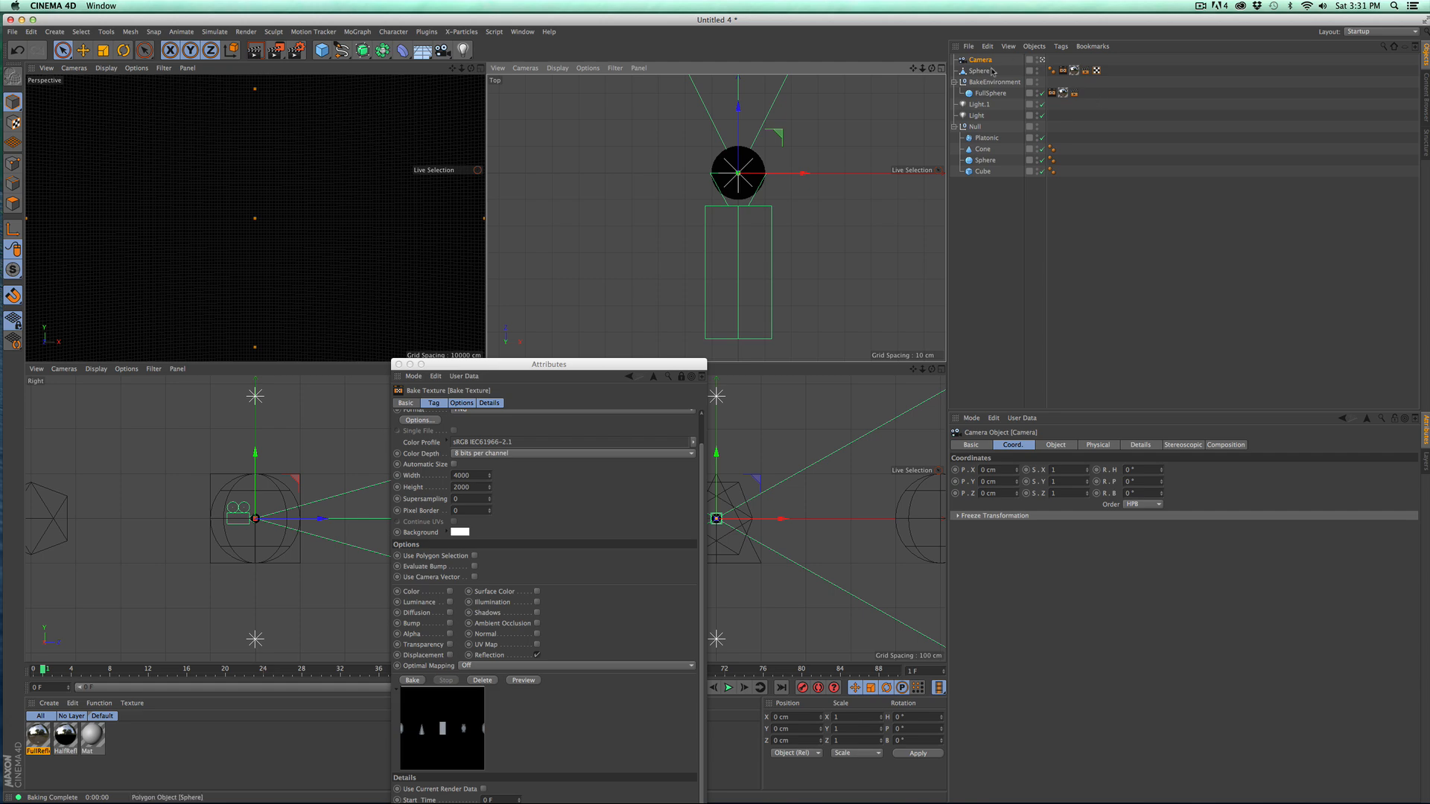
double_click(1003, 493)
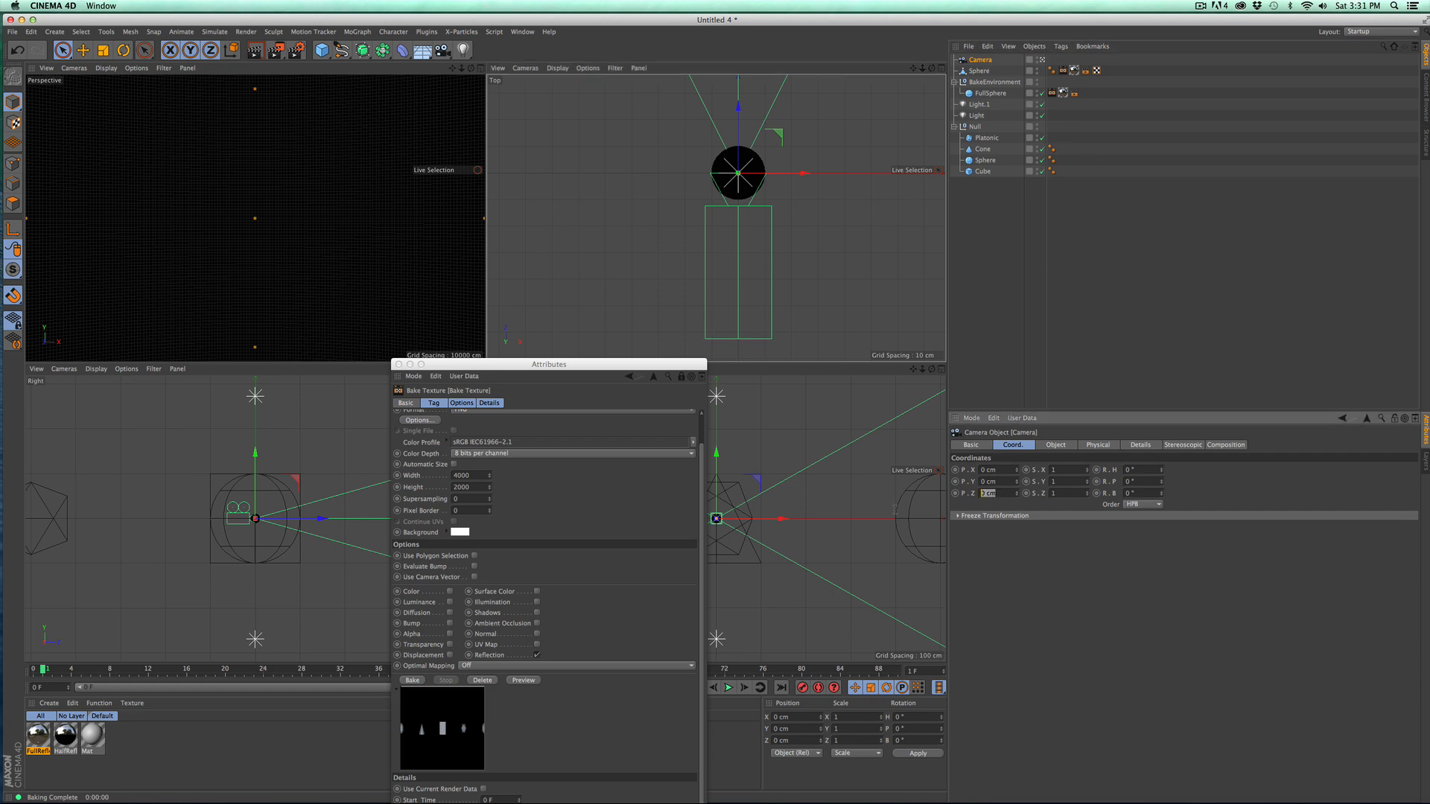
type("-1")
key("Return")
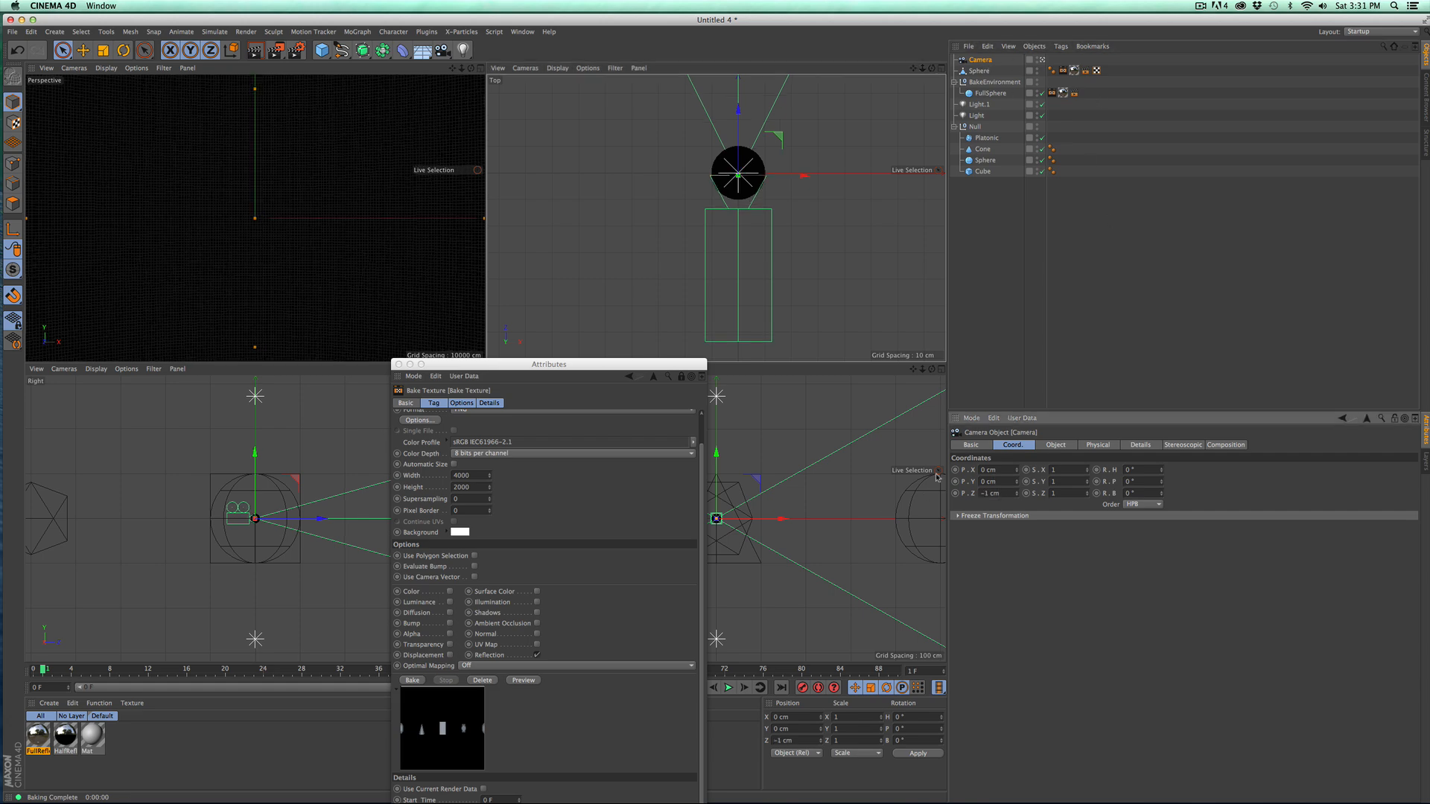
Step: Raise the camera's Z position in 1 cm increments up to 9 cm, towards the edge of the bake sphere
key("Up")
key("Up")
key("Up")
key("Up")
key("Up")
key("Up")
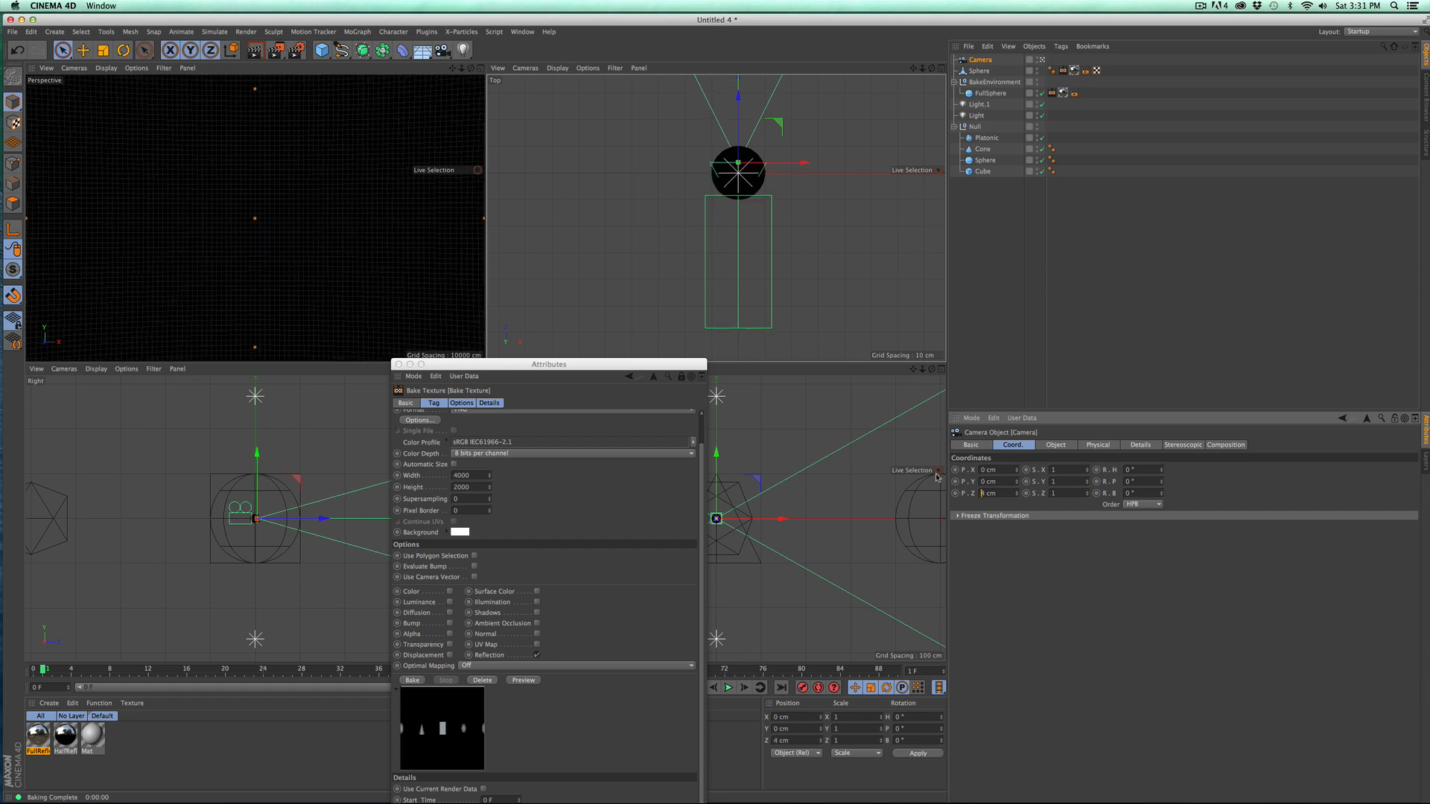
key("Up")
key("Up")
key("Up")
key("Up")
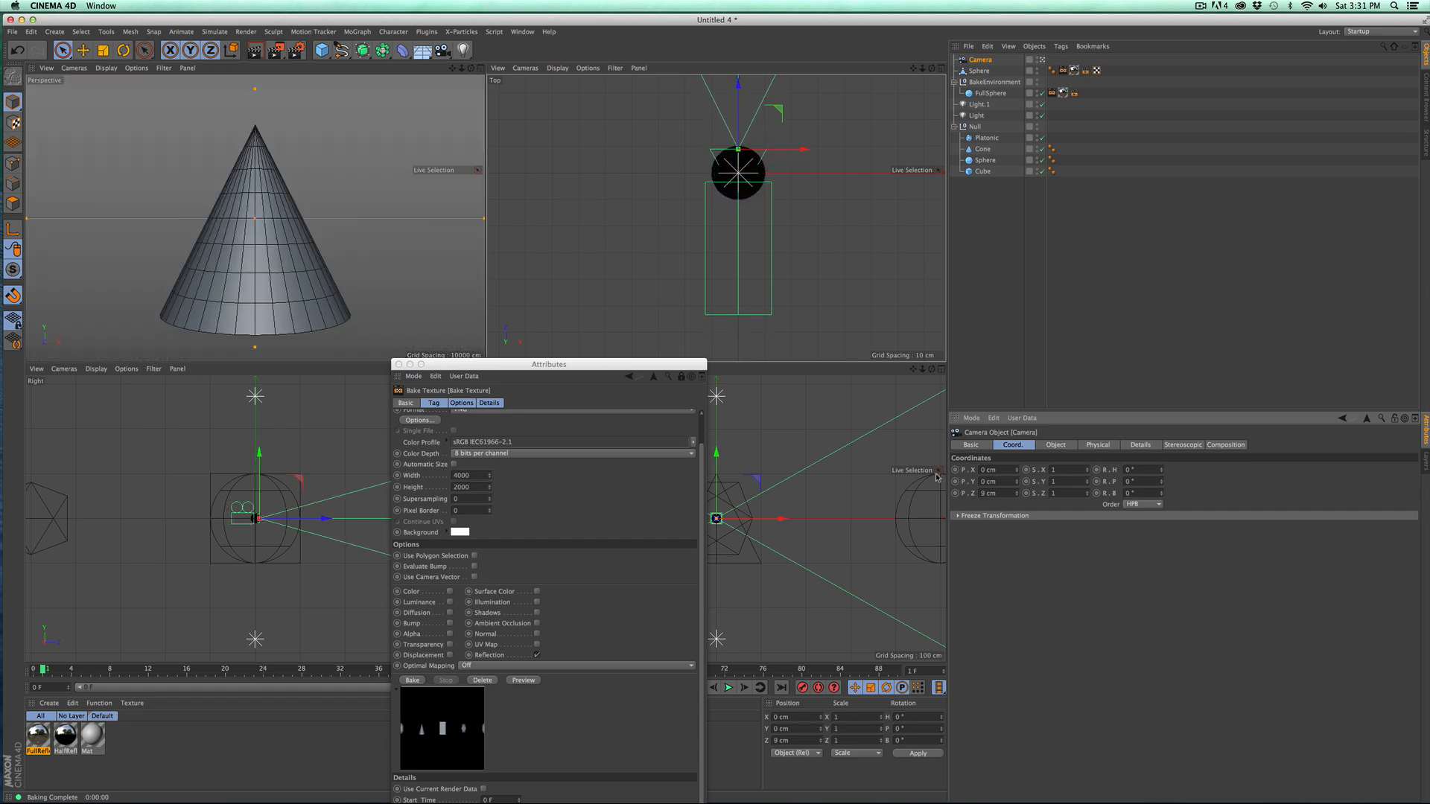
key("Down")
key("Up")
Step: Set the camera's focal length to 18 mm
left_click(1055, 444)
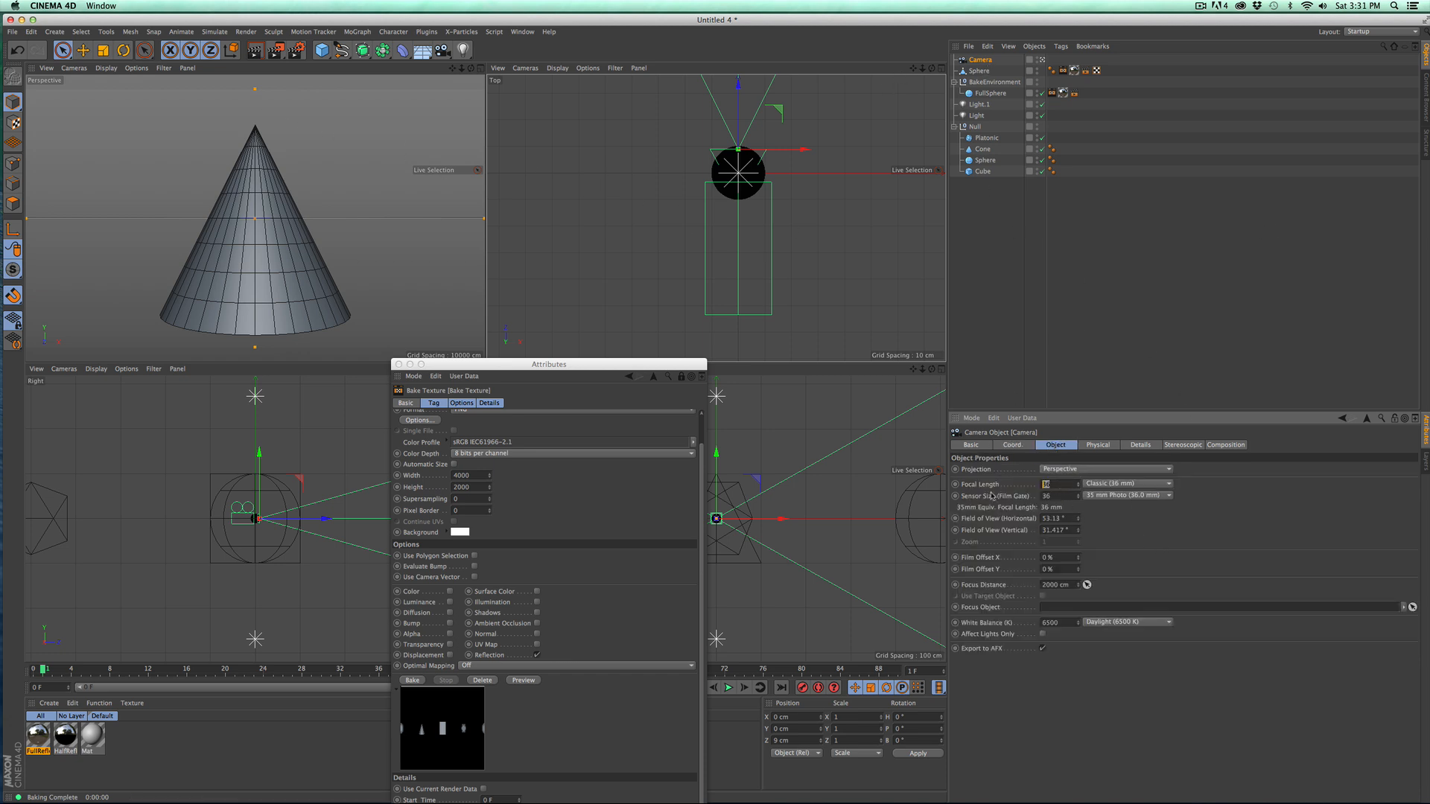
key("Return")
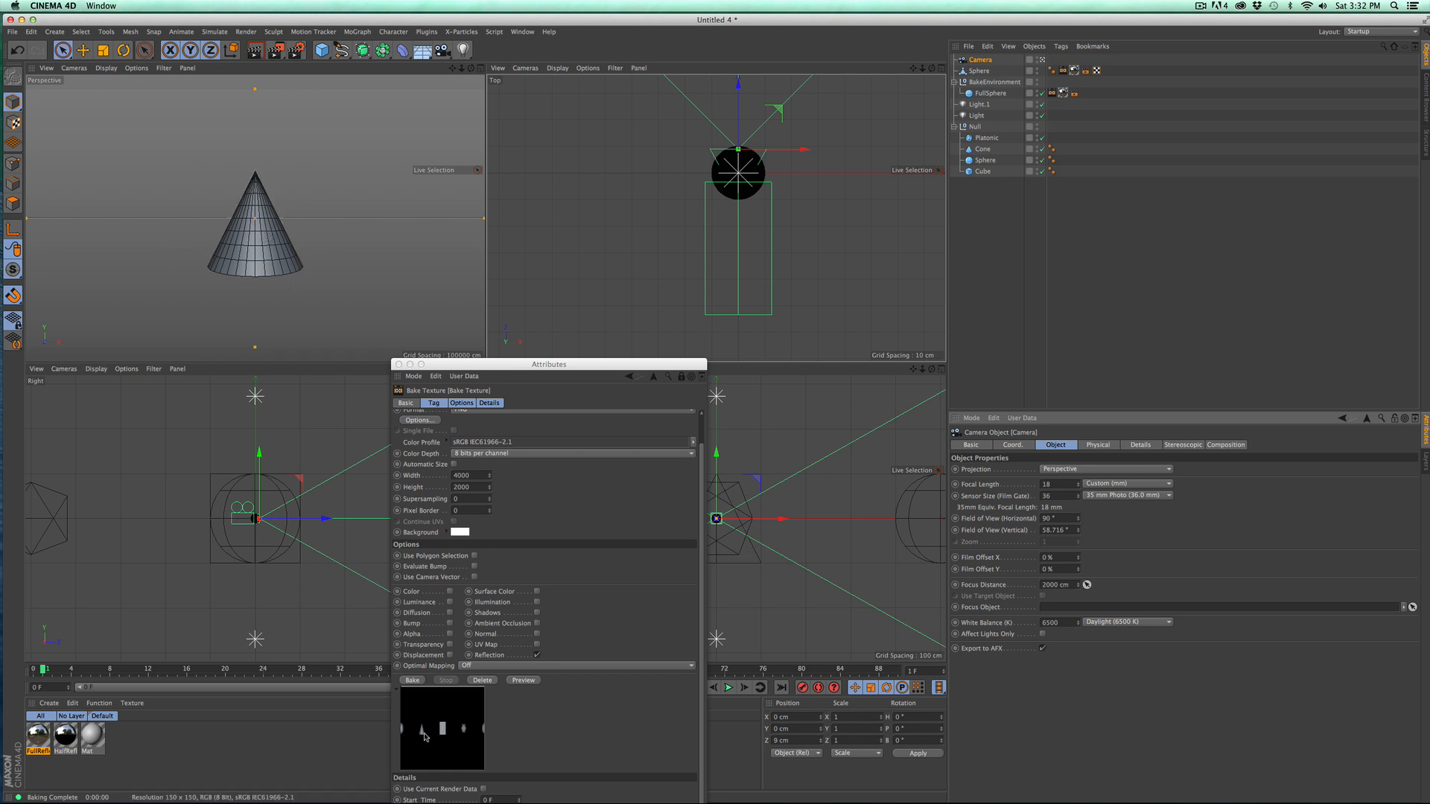
Step: Set the heading rotation of the Sphere polygon object used for baking to -90°
left_click(984, 73)
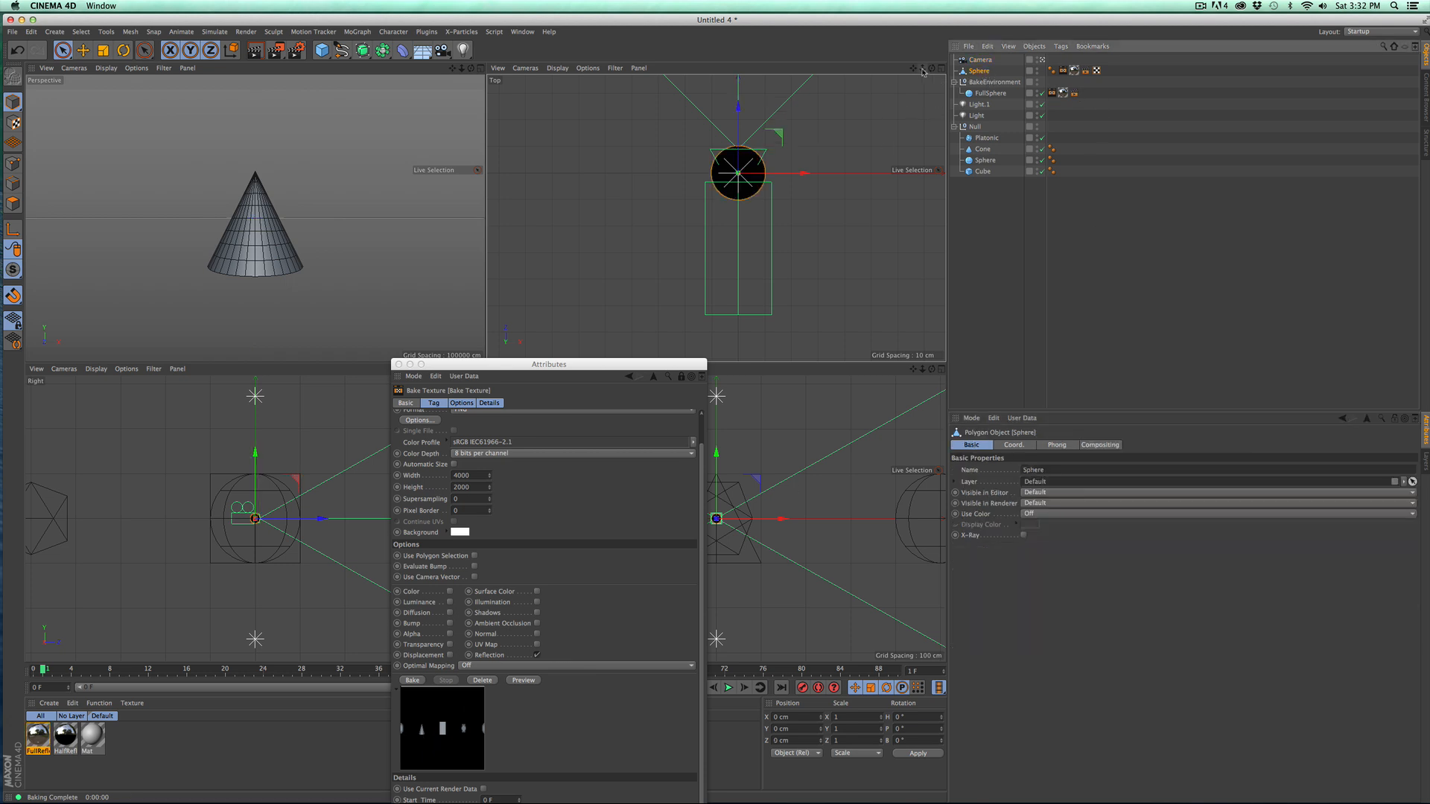
scroll(794, 99, "down", 5)
scroll(794, 99, "down", 1)
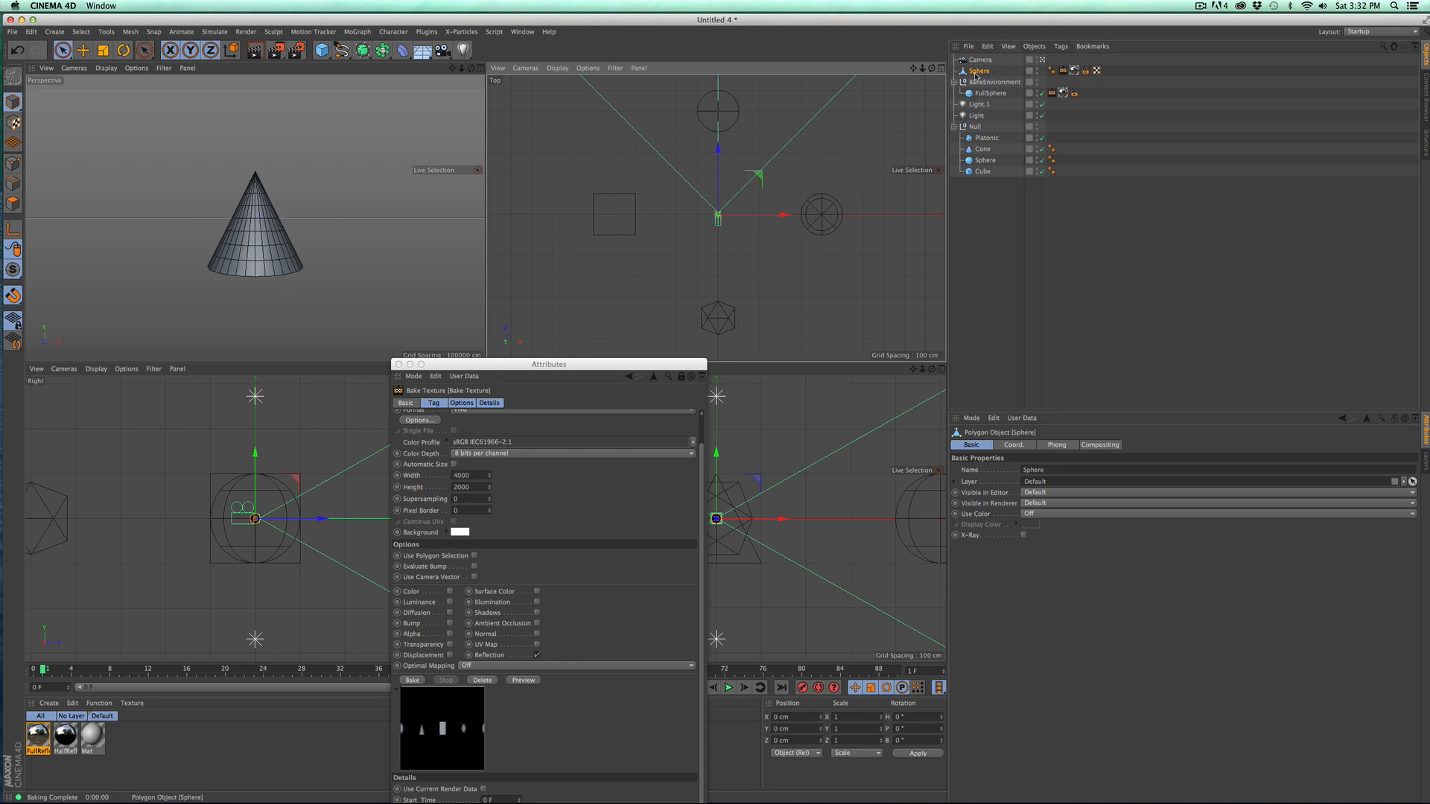
left_click(1024, 449)
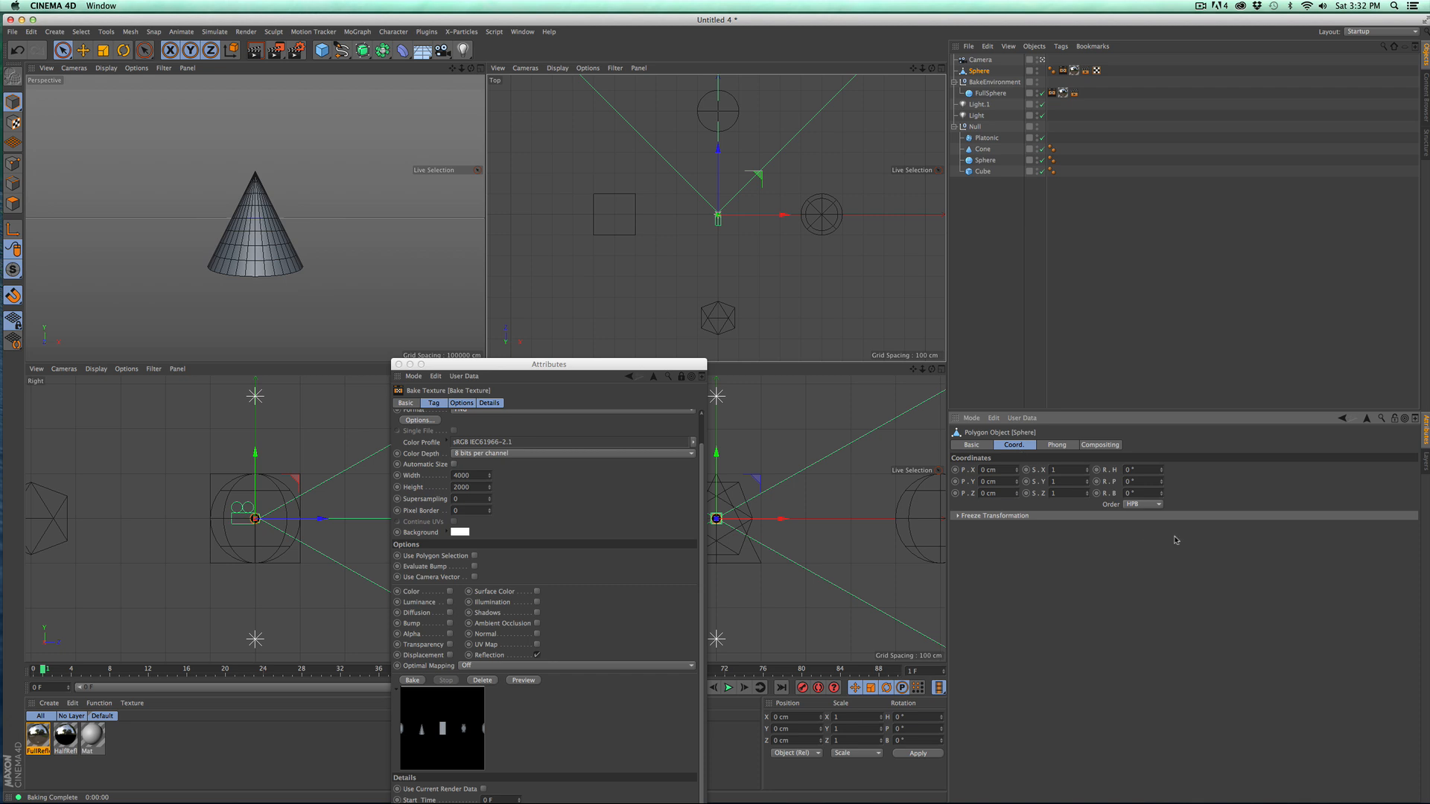
left_click(1143, 469)
type("-5")
key("Return")
Step: Bake the reflection map with the rotated sphere, overwriting the existing 0Reflection.png file
left_click_drag(629, 369, 1251, 220)
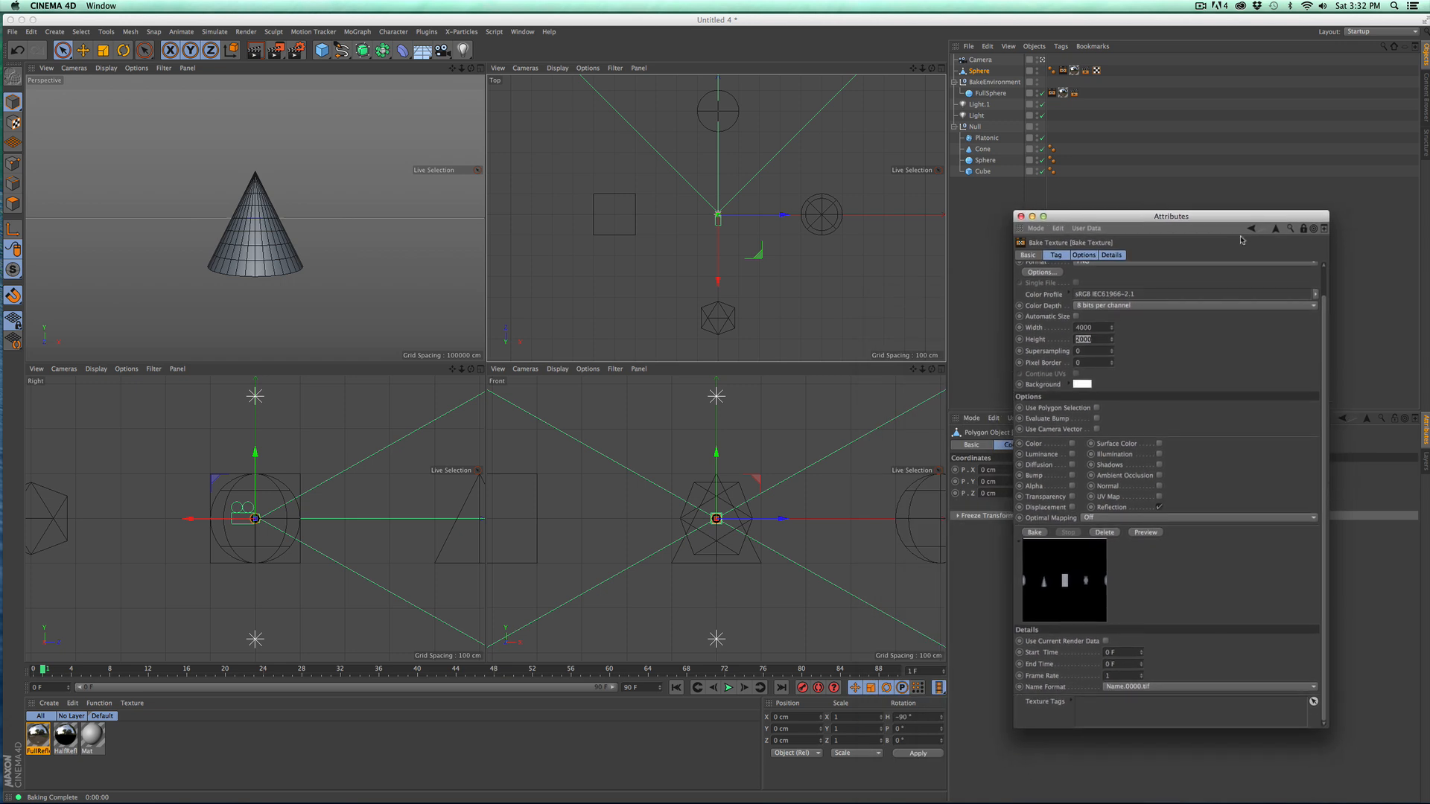
left_click(1035, 533)
left_click(798, 265)
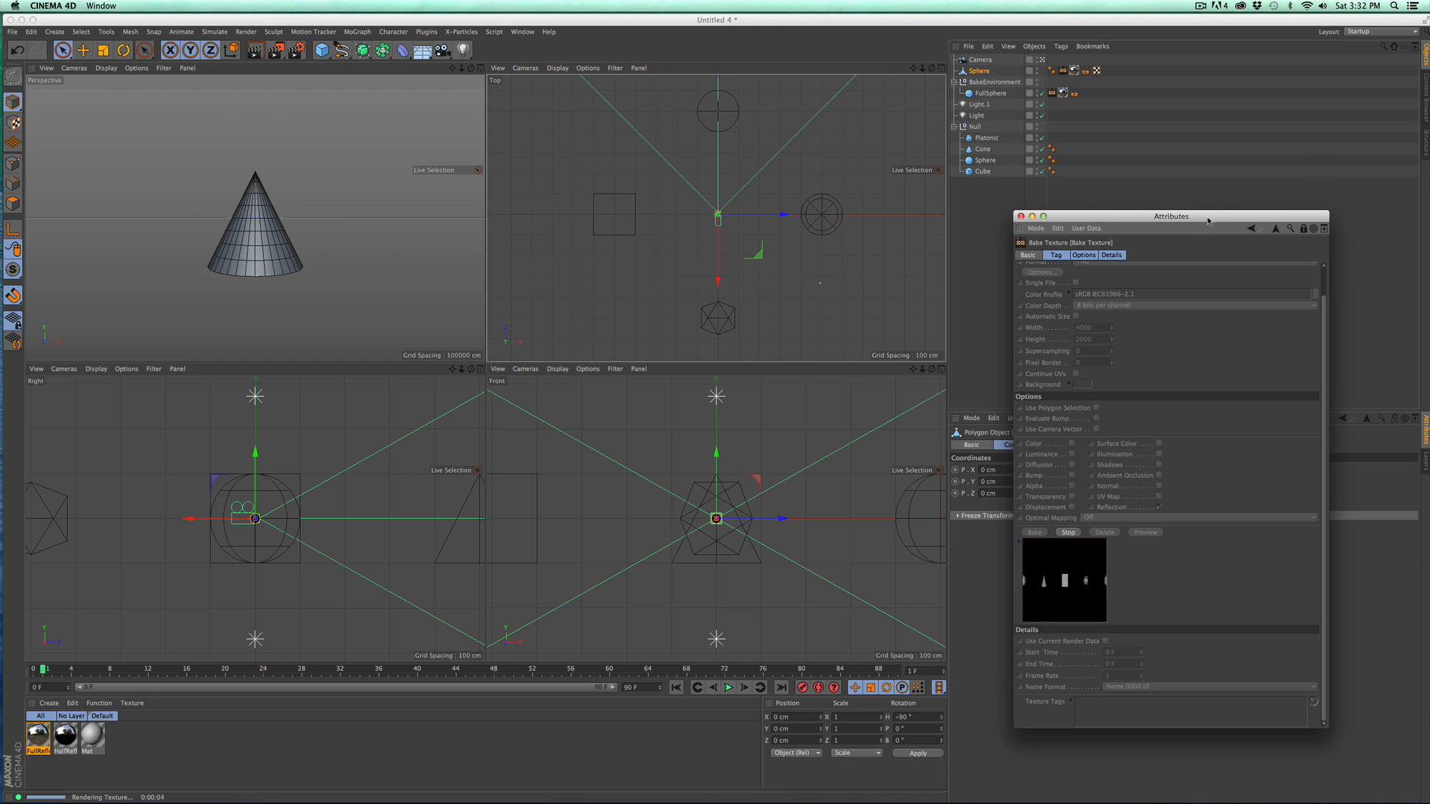
left_click_drag(1221, 216, 812, 243)
Step: Set the Sphere's heading rotation to 0° and bake the reflection map again, overwriting 0Reflection.png
left_click(990, 73)
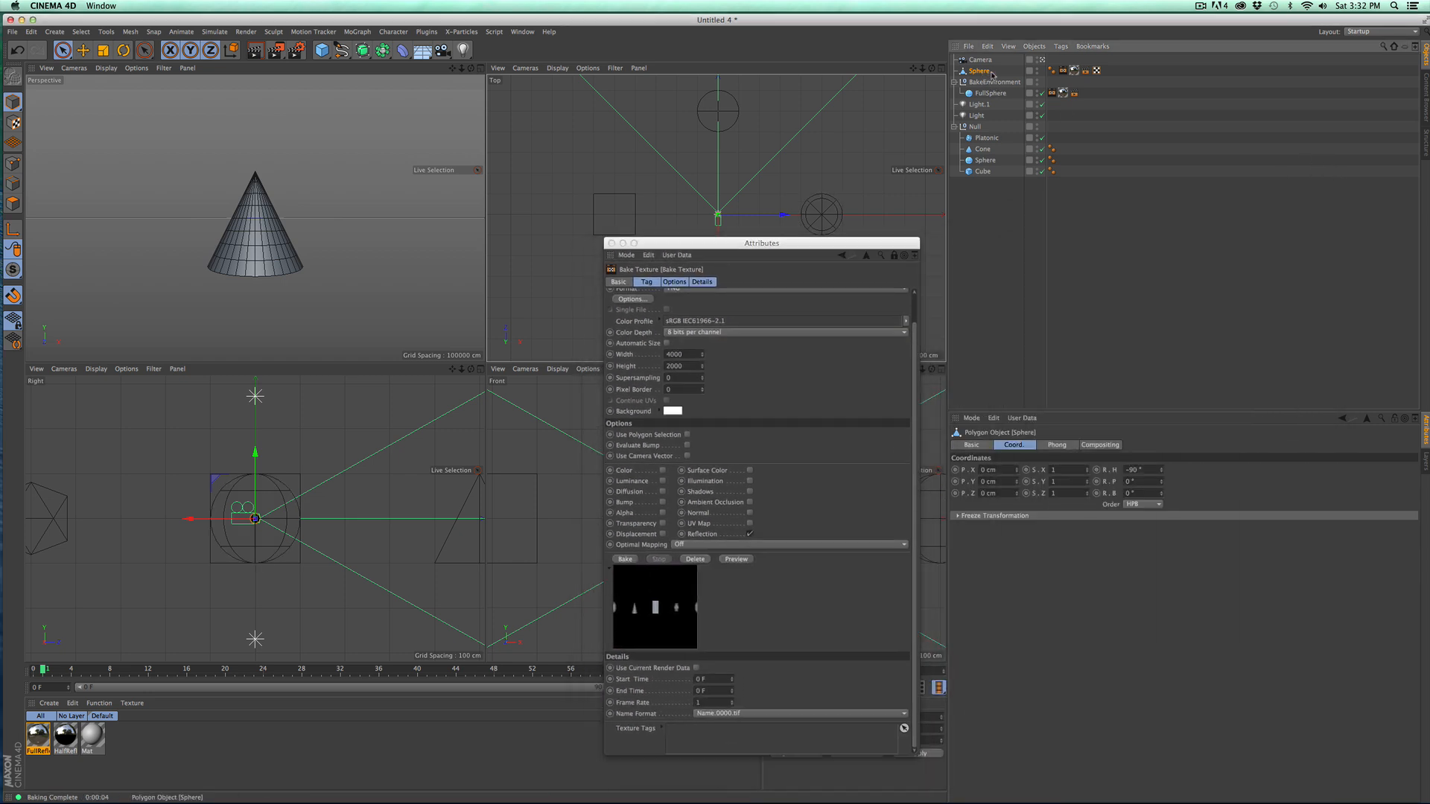
left_click(1145, 470)
type("0")
key("Return")
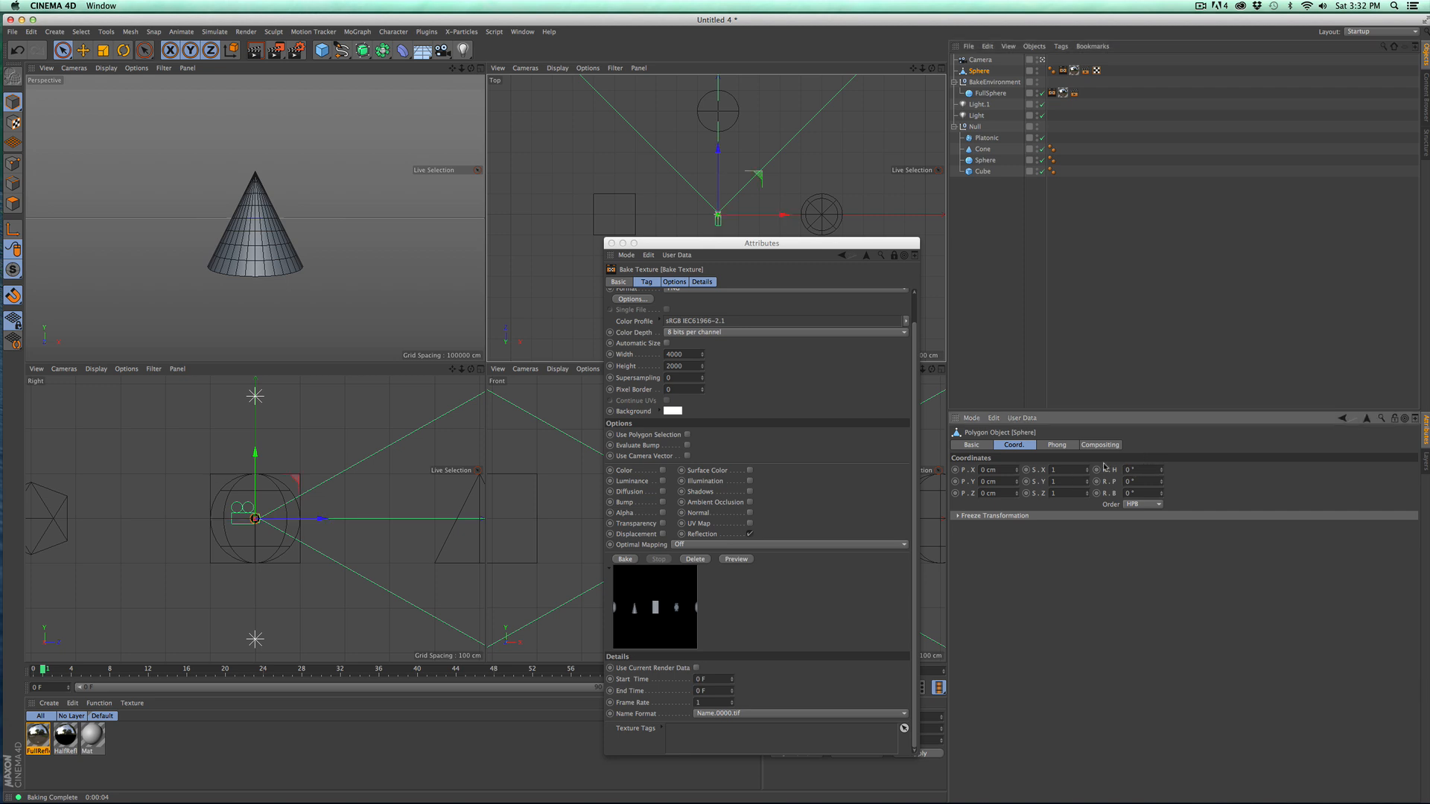
left_click(626, 559)
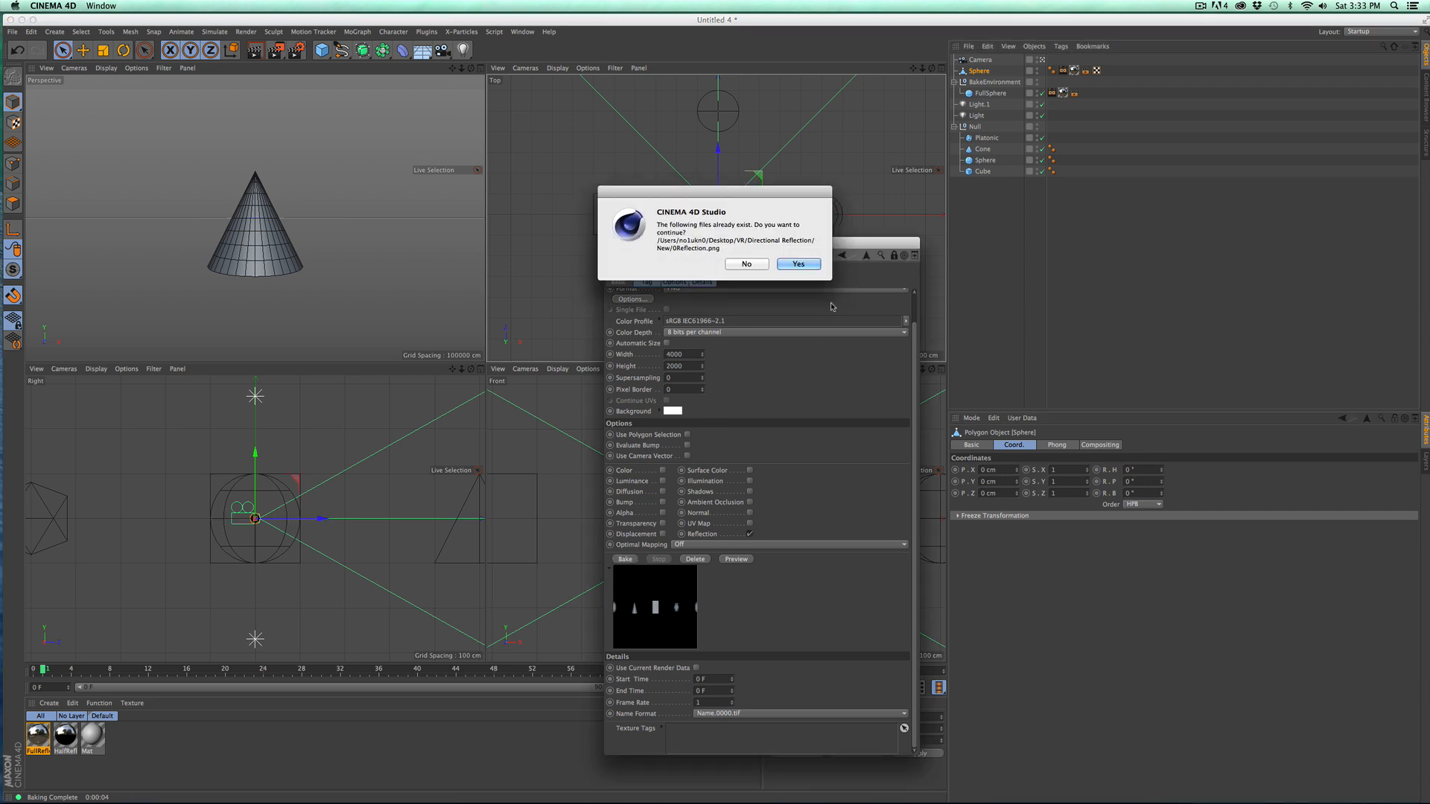
left_click(801, 267)
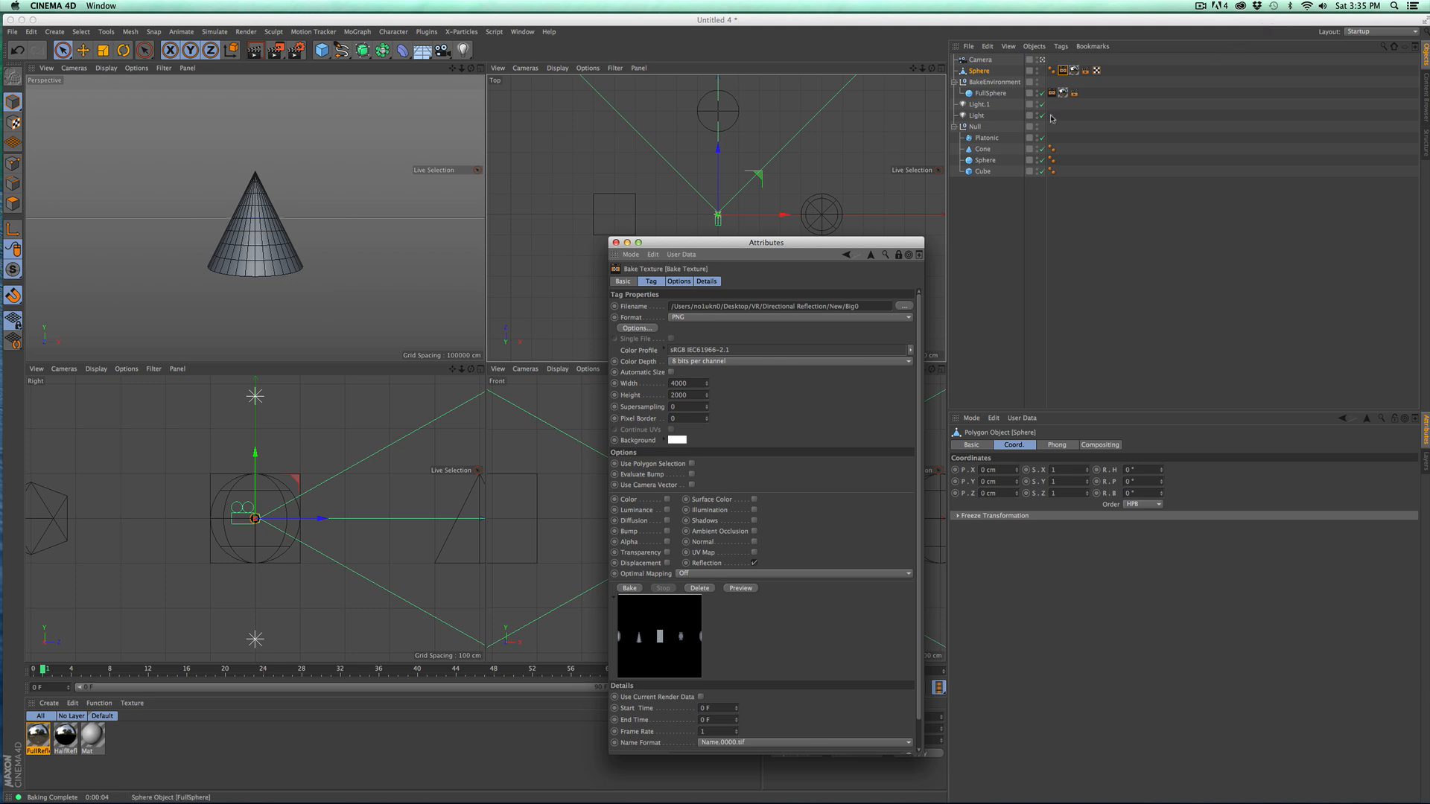
Step: Set the Sphere's heading rotation to -90° and bake its own reflection map, replacing the existing Big0 image
left_click_drag(765, 248, 767, 237)
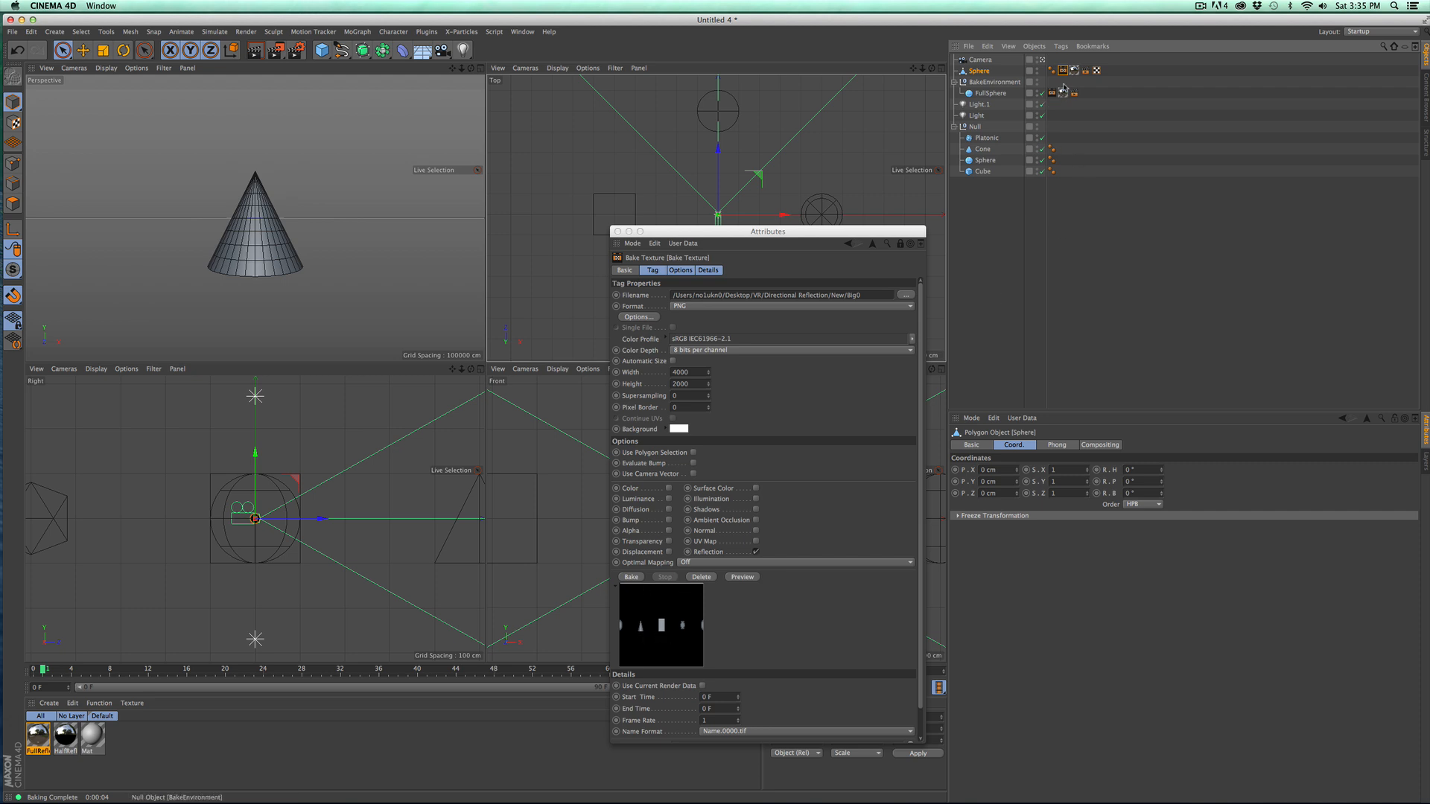
left_click(1129, 470)
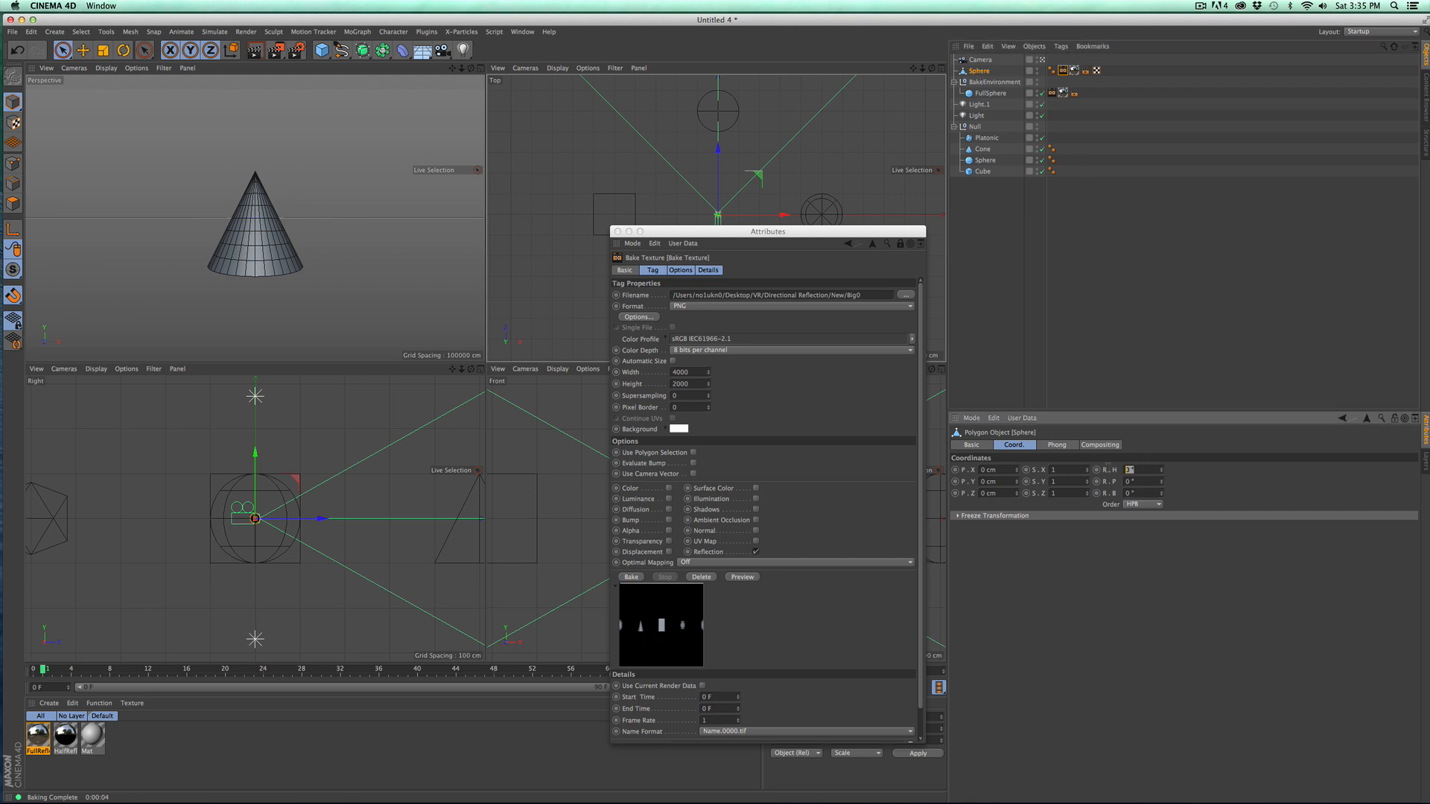
type("-90")
key("Return")
left_click(633, 577)
left_click(793, 266)
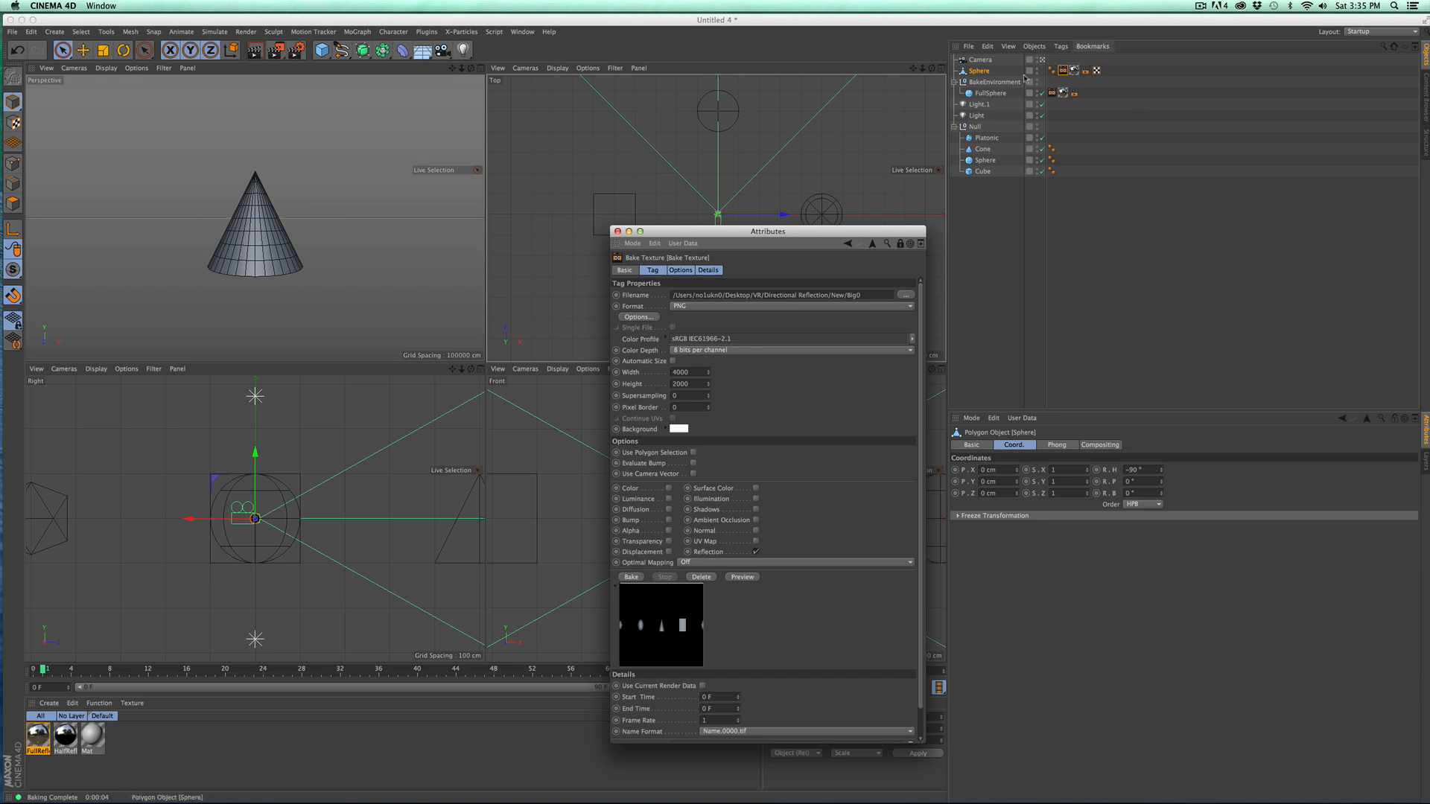
Step: Make the Sphere a child of the Camera and bake its reflection map again, overwriting Big0Reflection.png
left_click(986, 73)
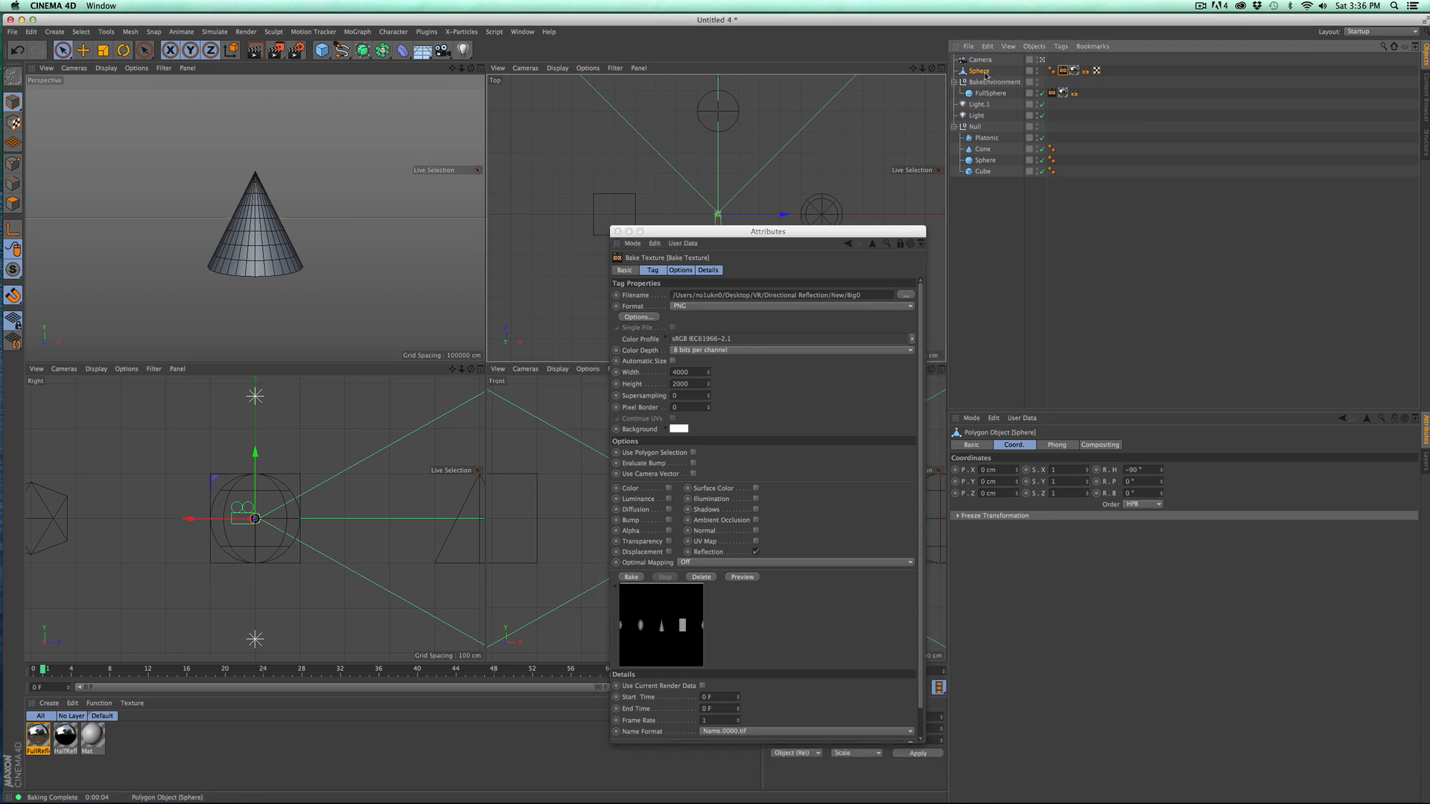
left_click_drag(986, 74, 988, 60)
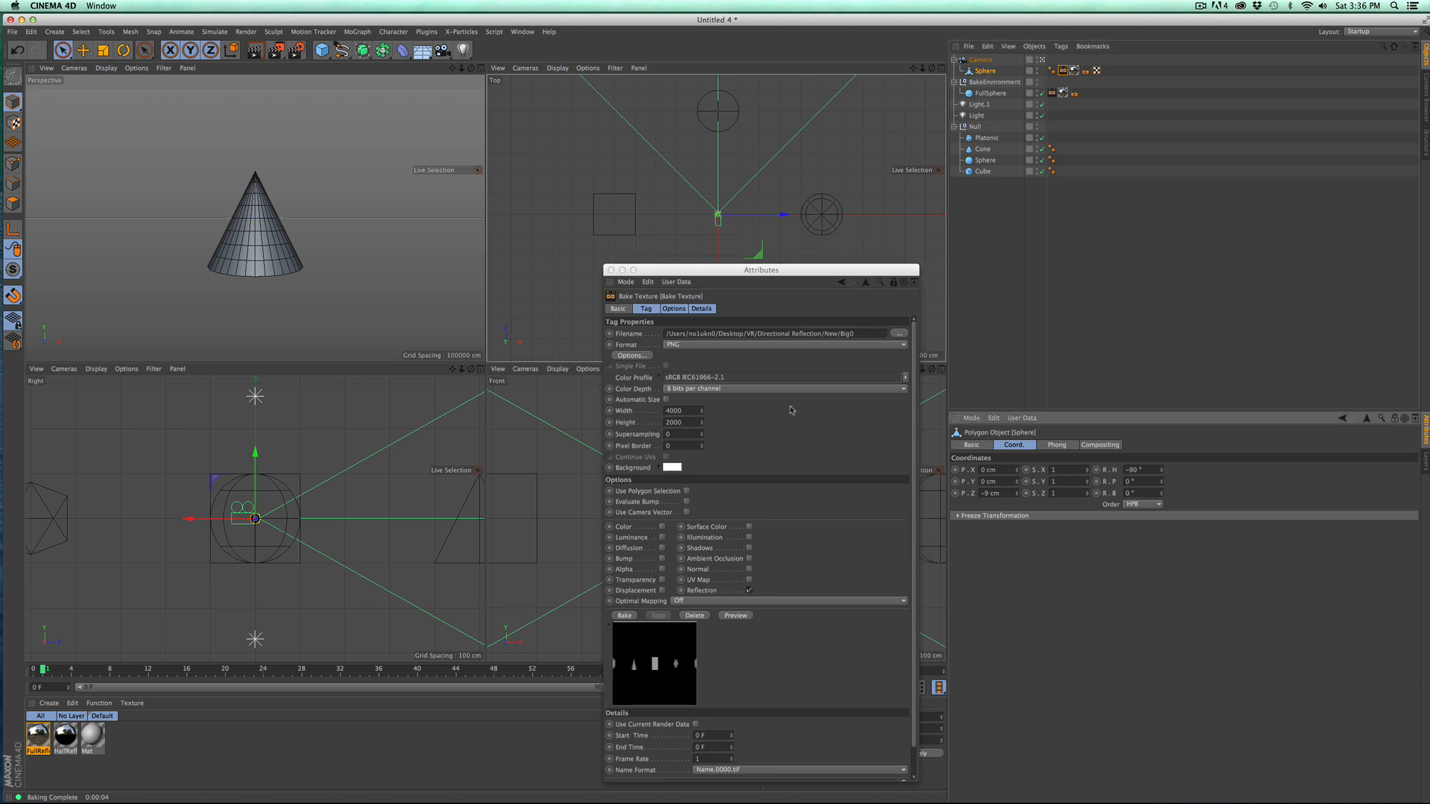
left_click_drag(744, 230, 738, 269)
left_click(624, 615)
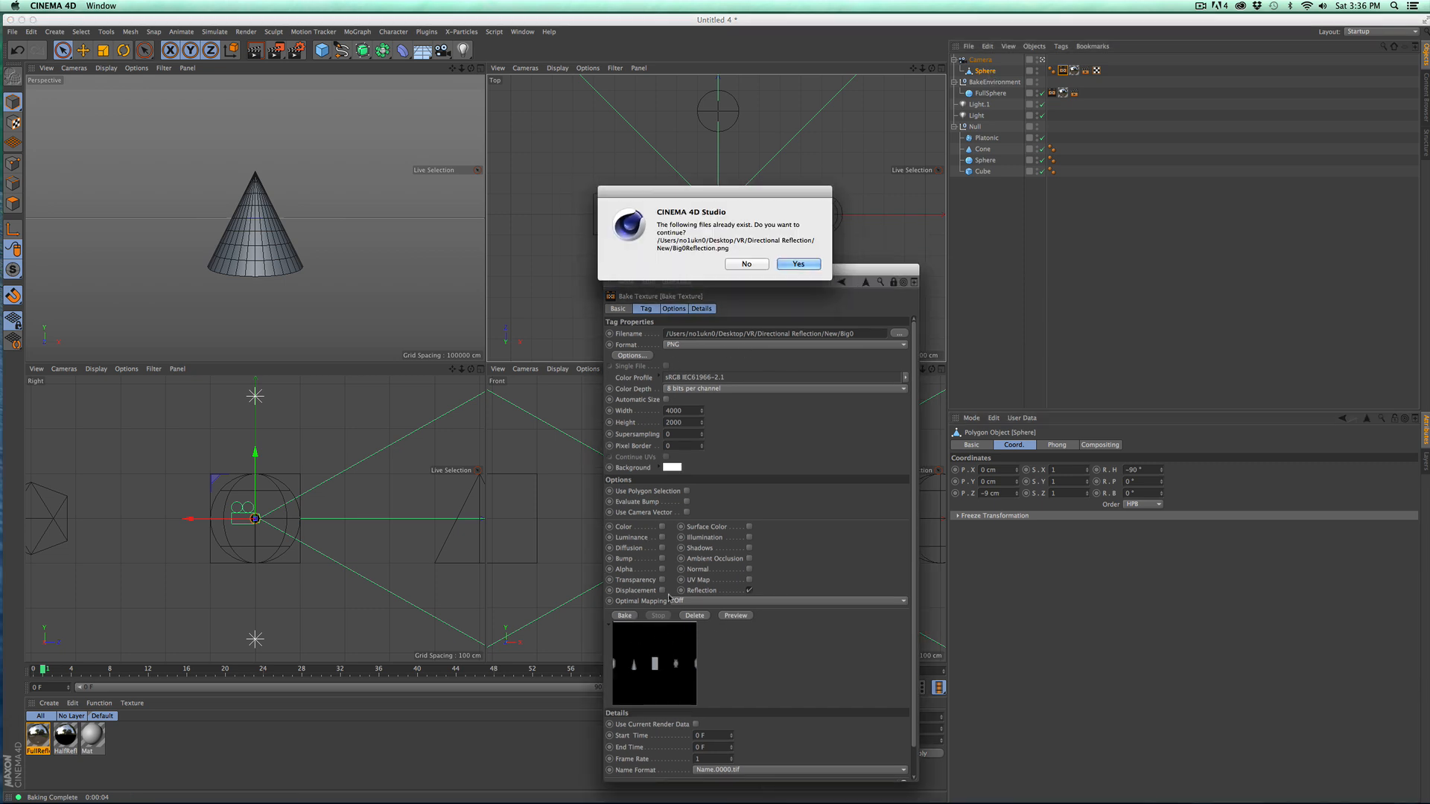
left_click(806, 266)
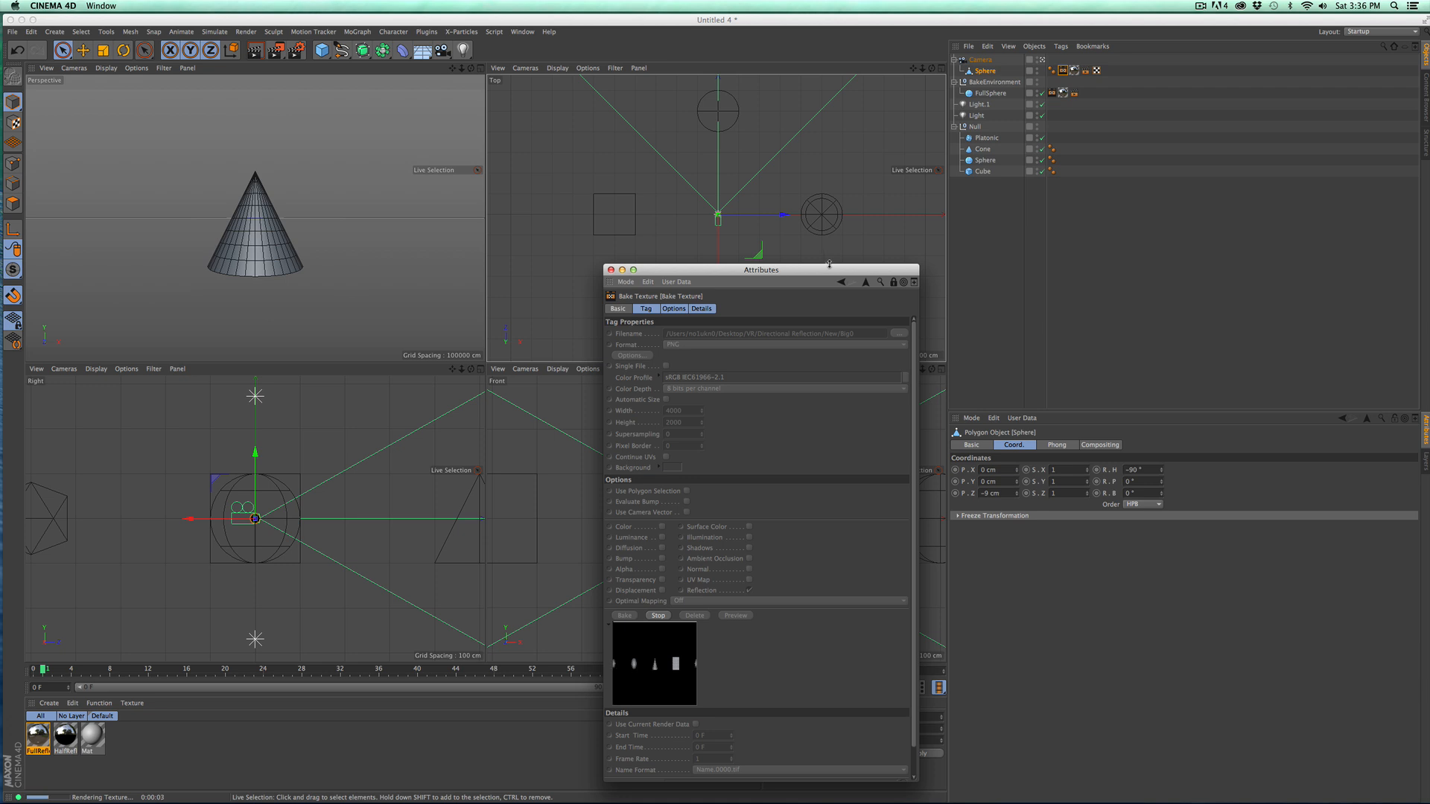
Step: Set the camera's heading rotation to 90° and bake the attached Sphere's reflection map, replacing the existing file
left_click(983, 60)
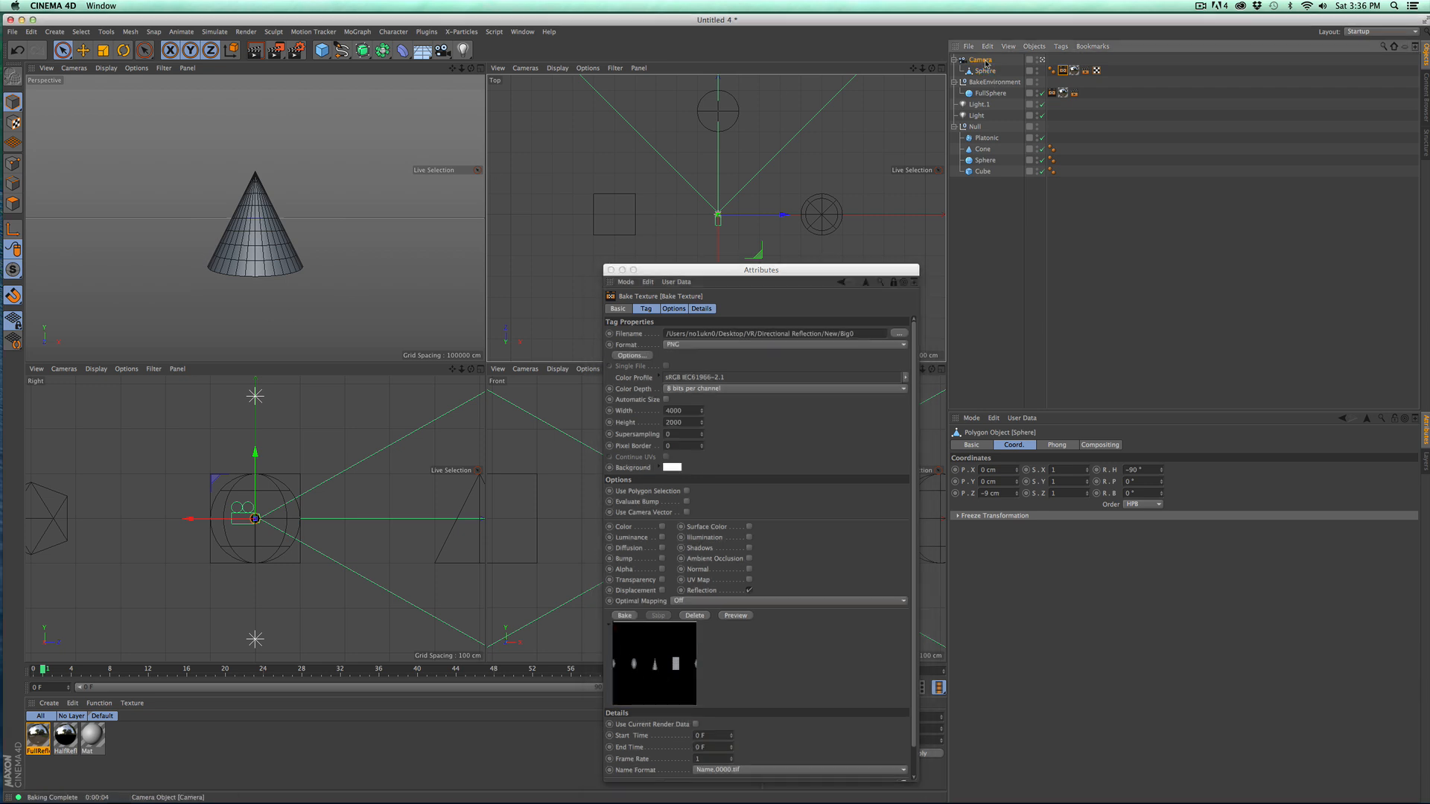
left_click(1146, 469)
type("9")
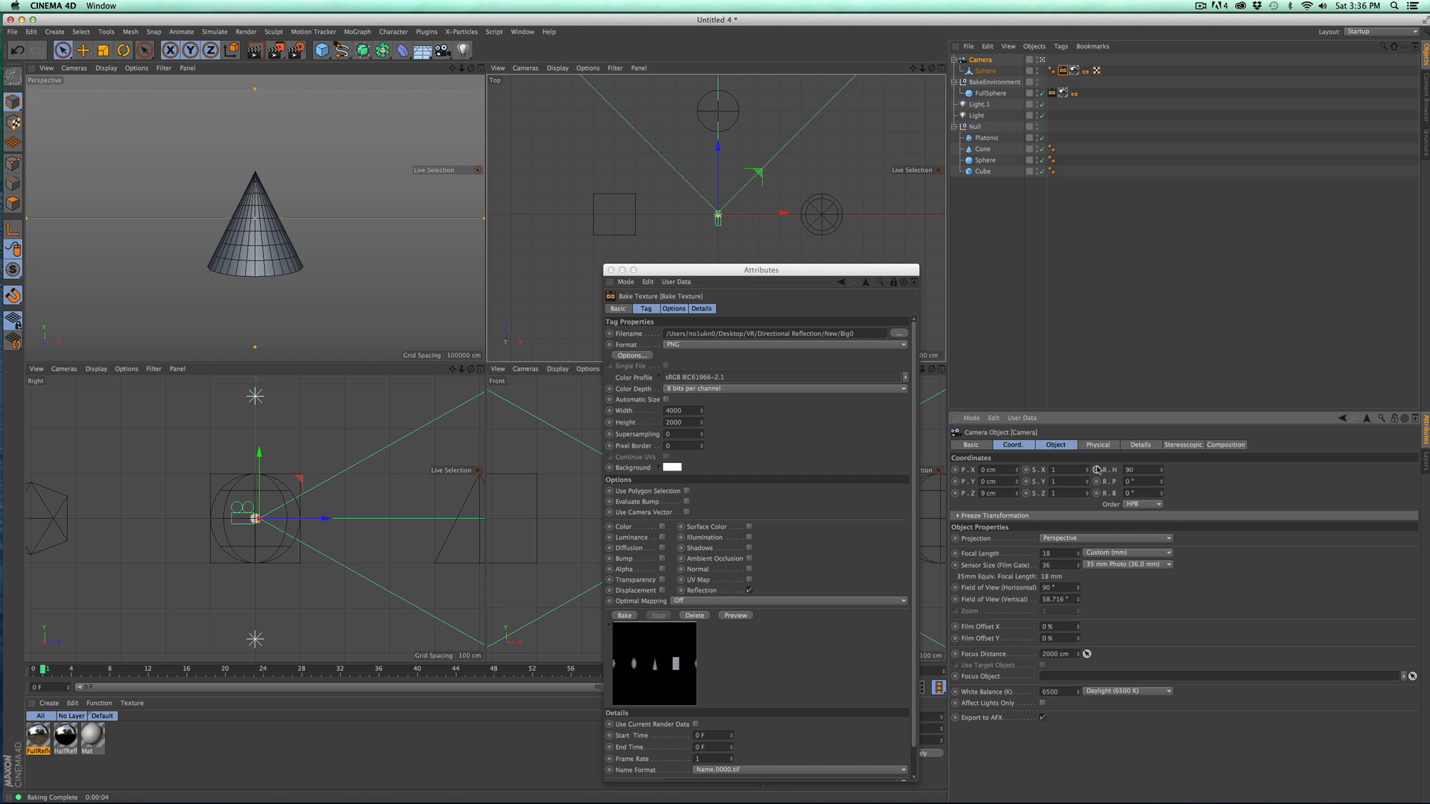
type("0")
key("Return")
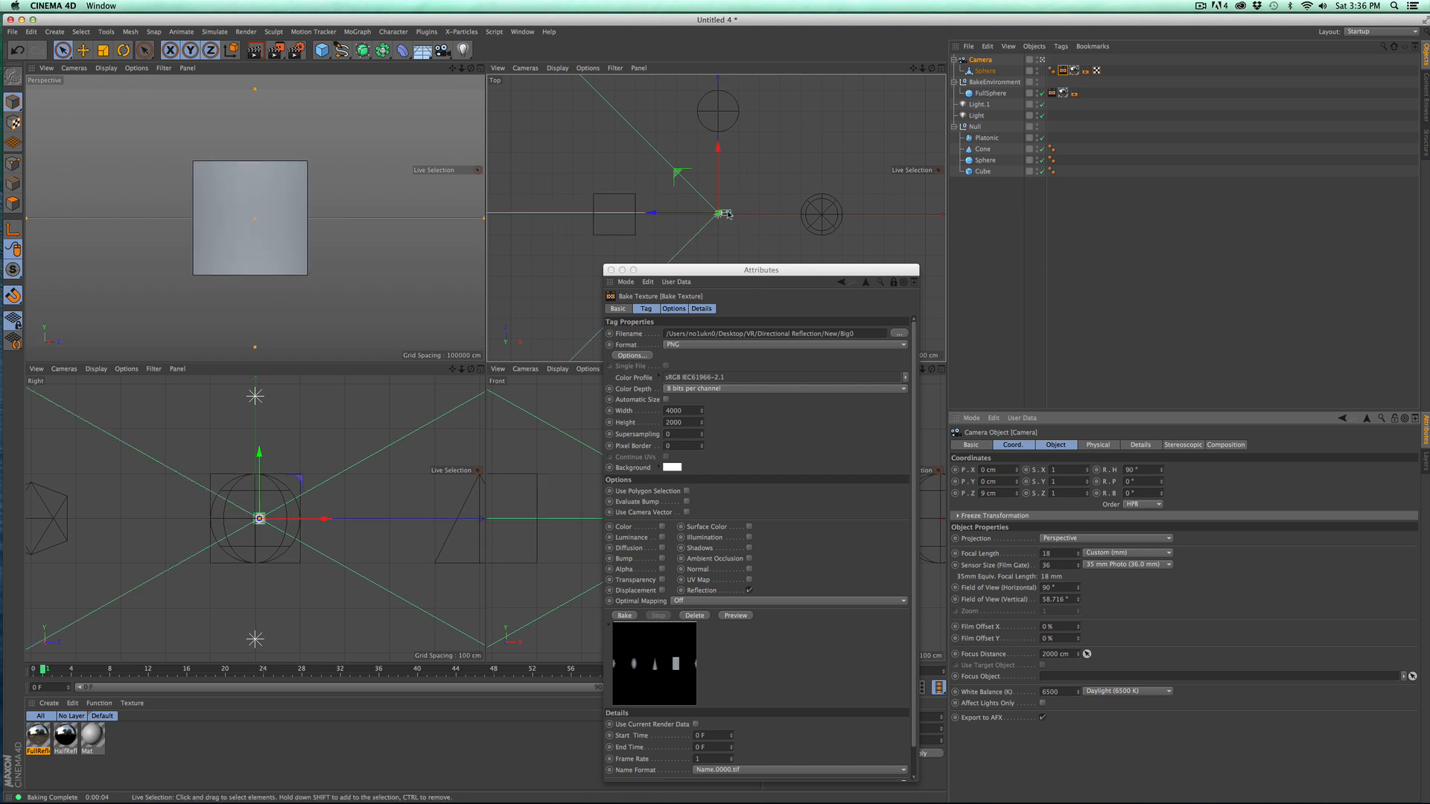
left_click(624, 616)
key("Return")
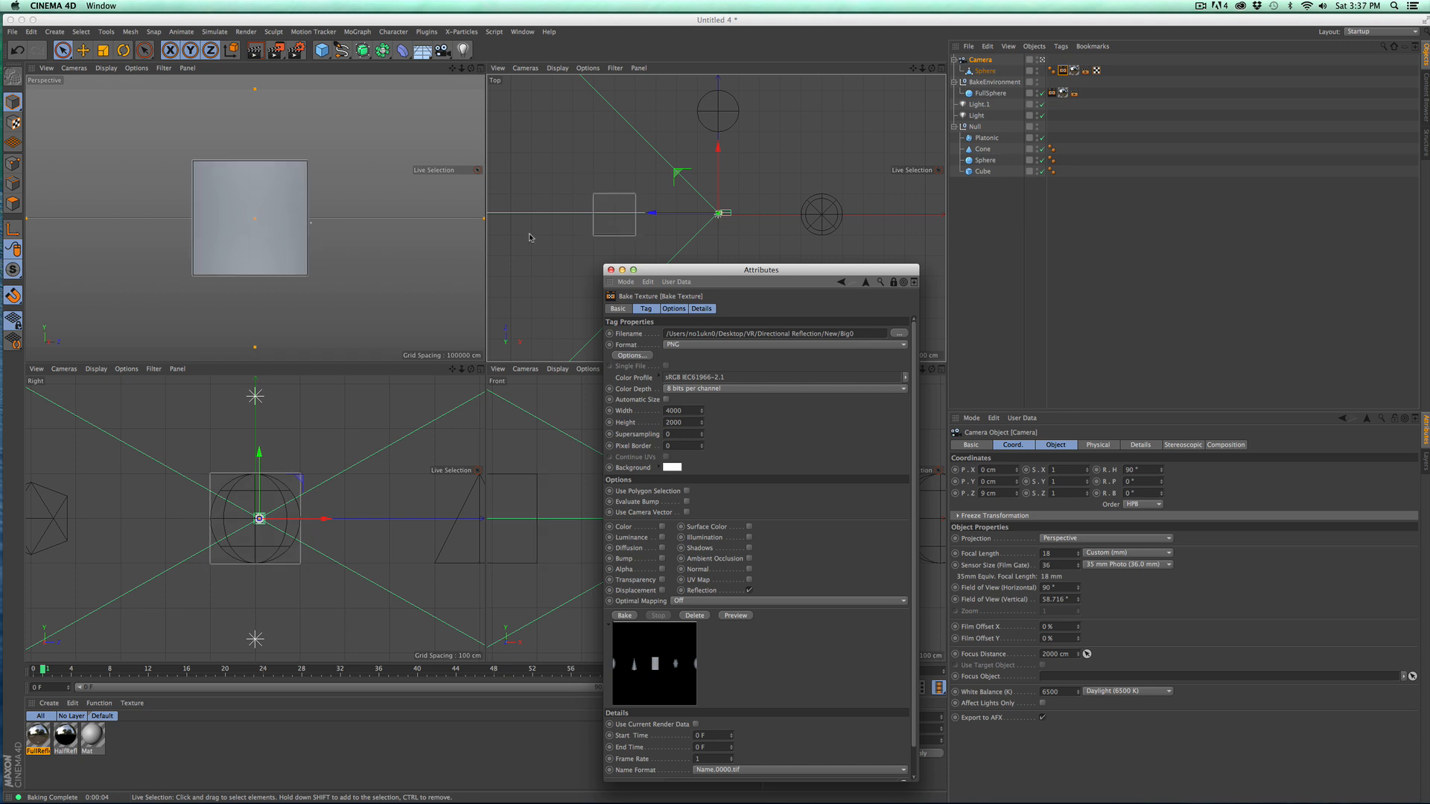
Step: Delete the BakeEnvironment null together with its FullSphere
left_click(987, 63)
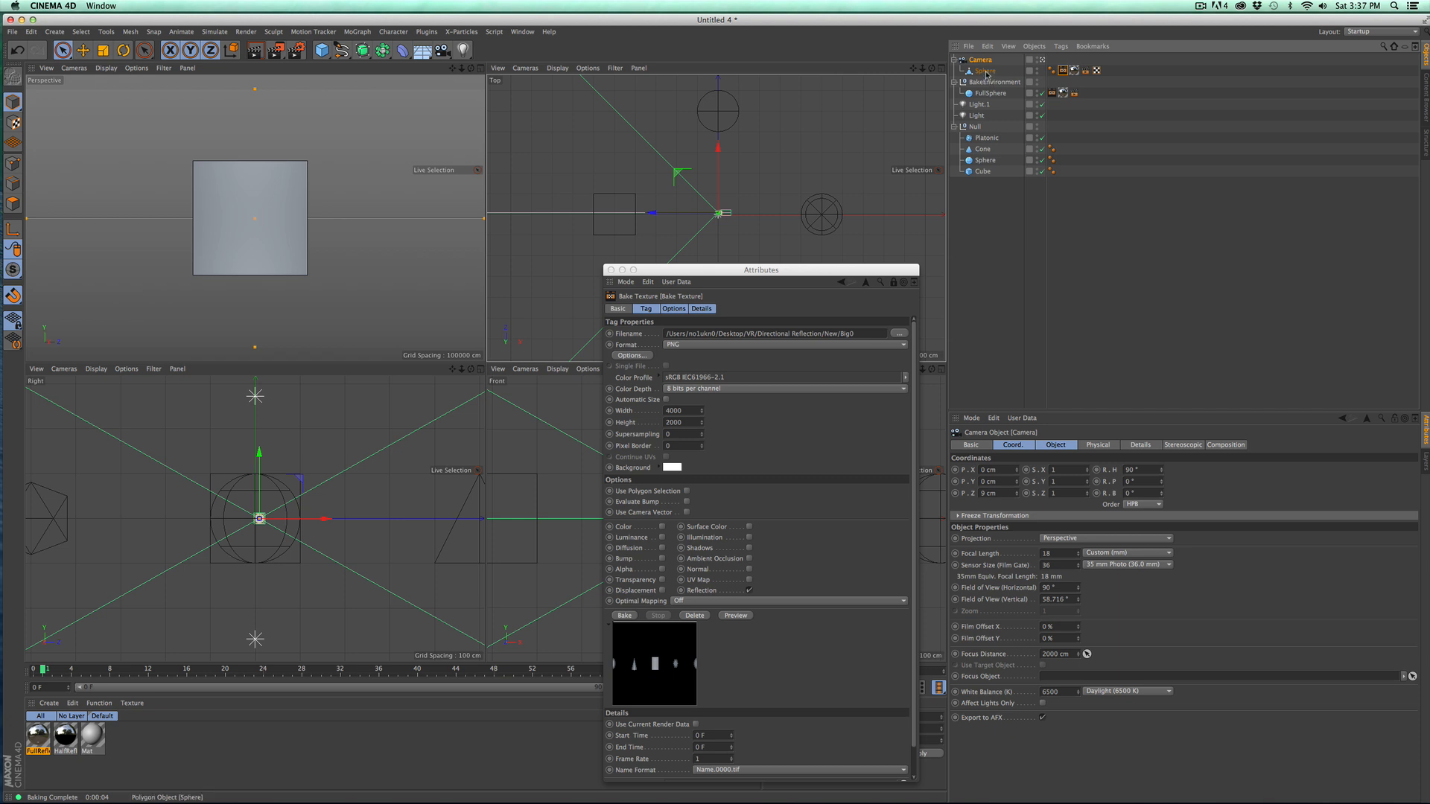
left_click(991, 82)
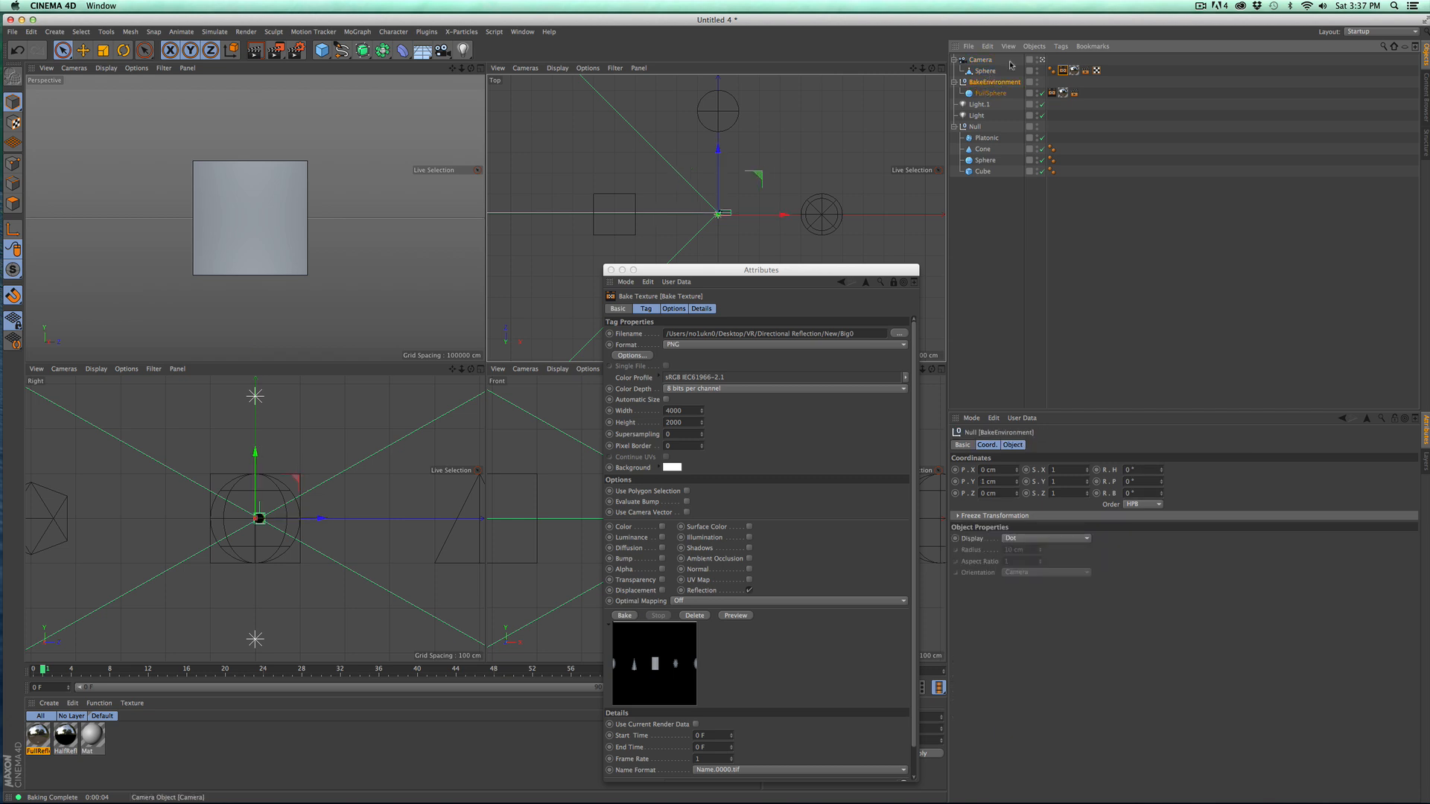
key("Delete")
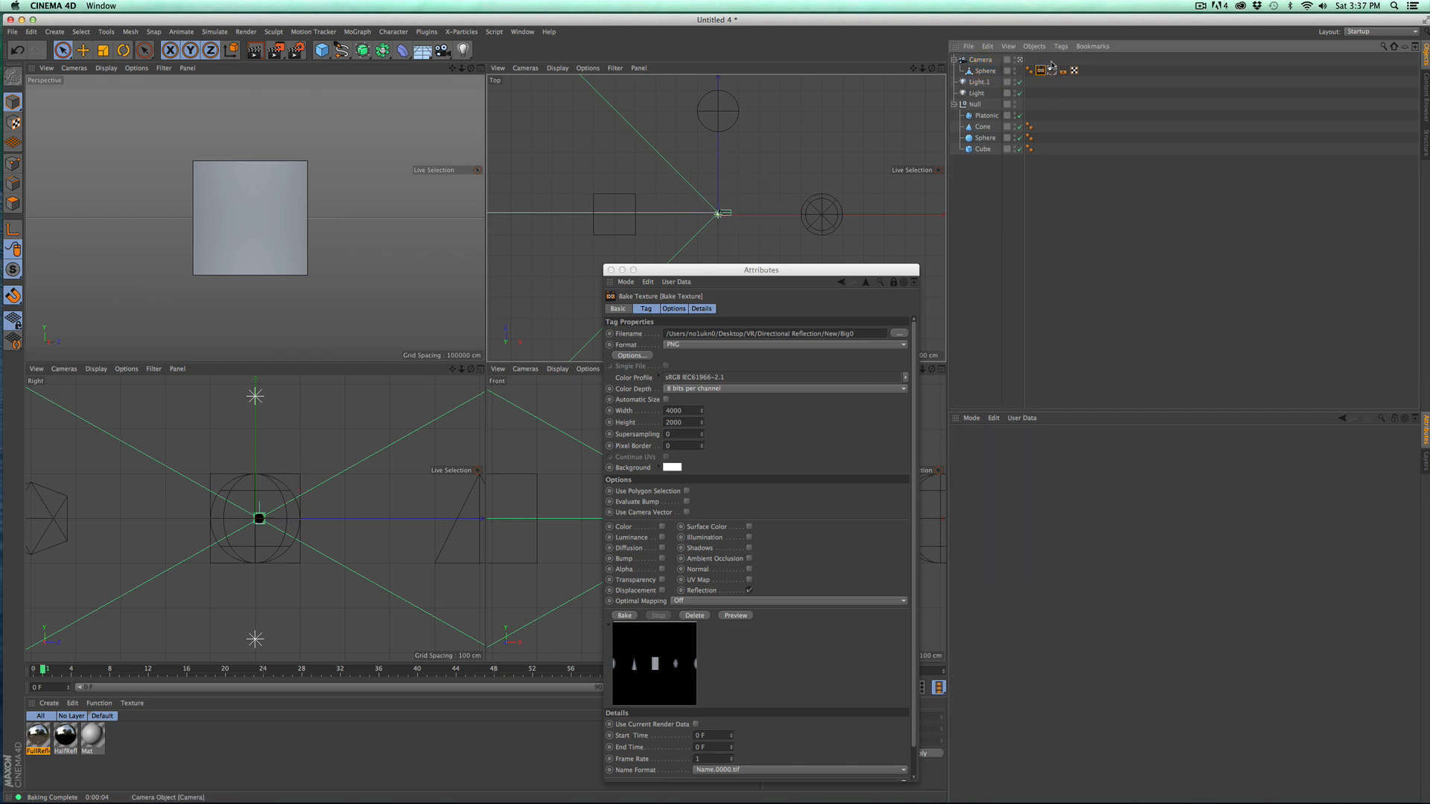
Step: Switch to the open Untitled 7 document containing the city scene
left_click(988, 63)
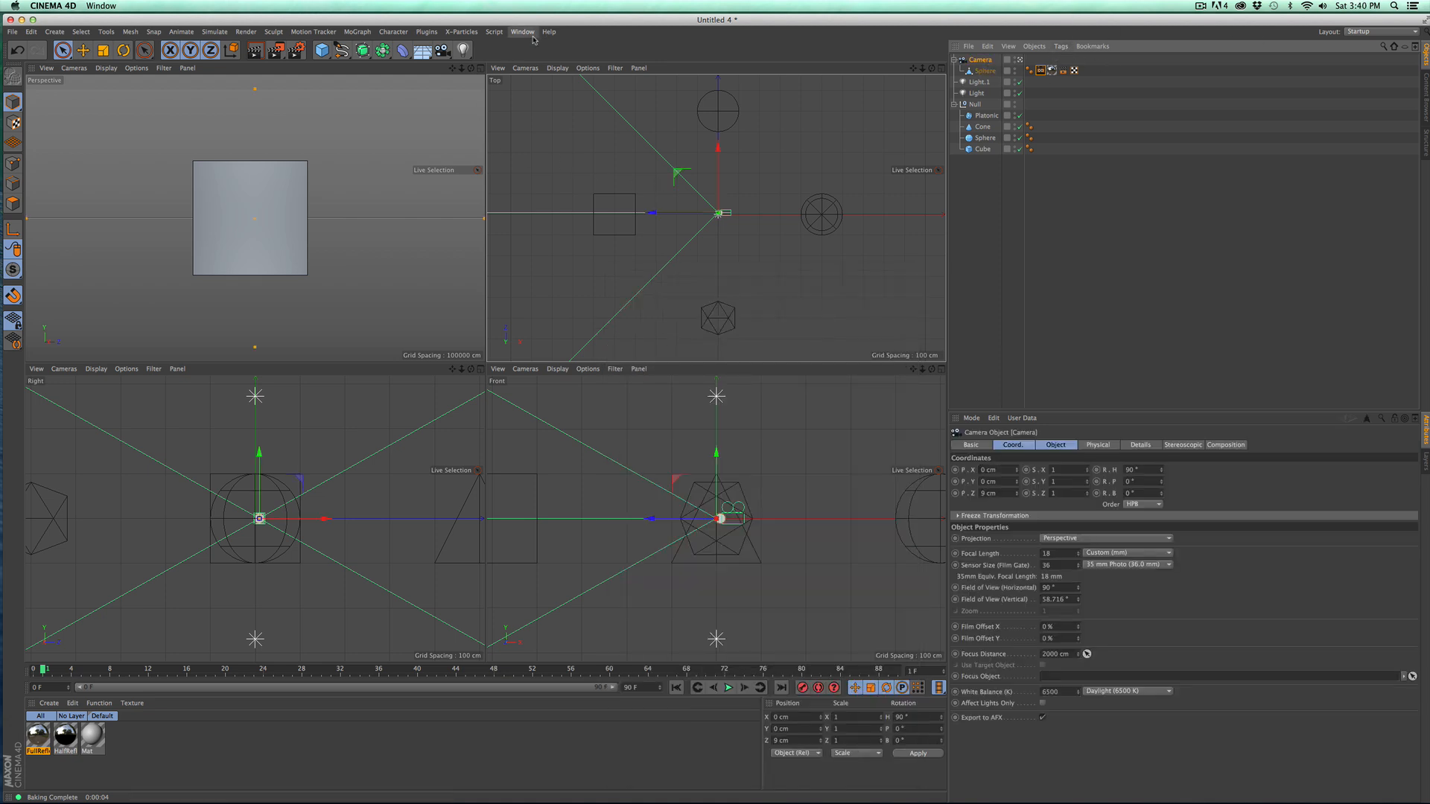
left_click(522, 31)
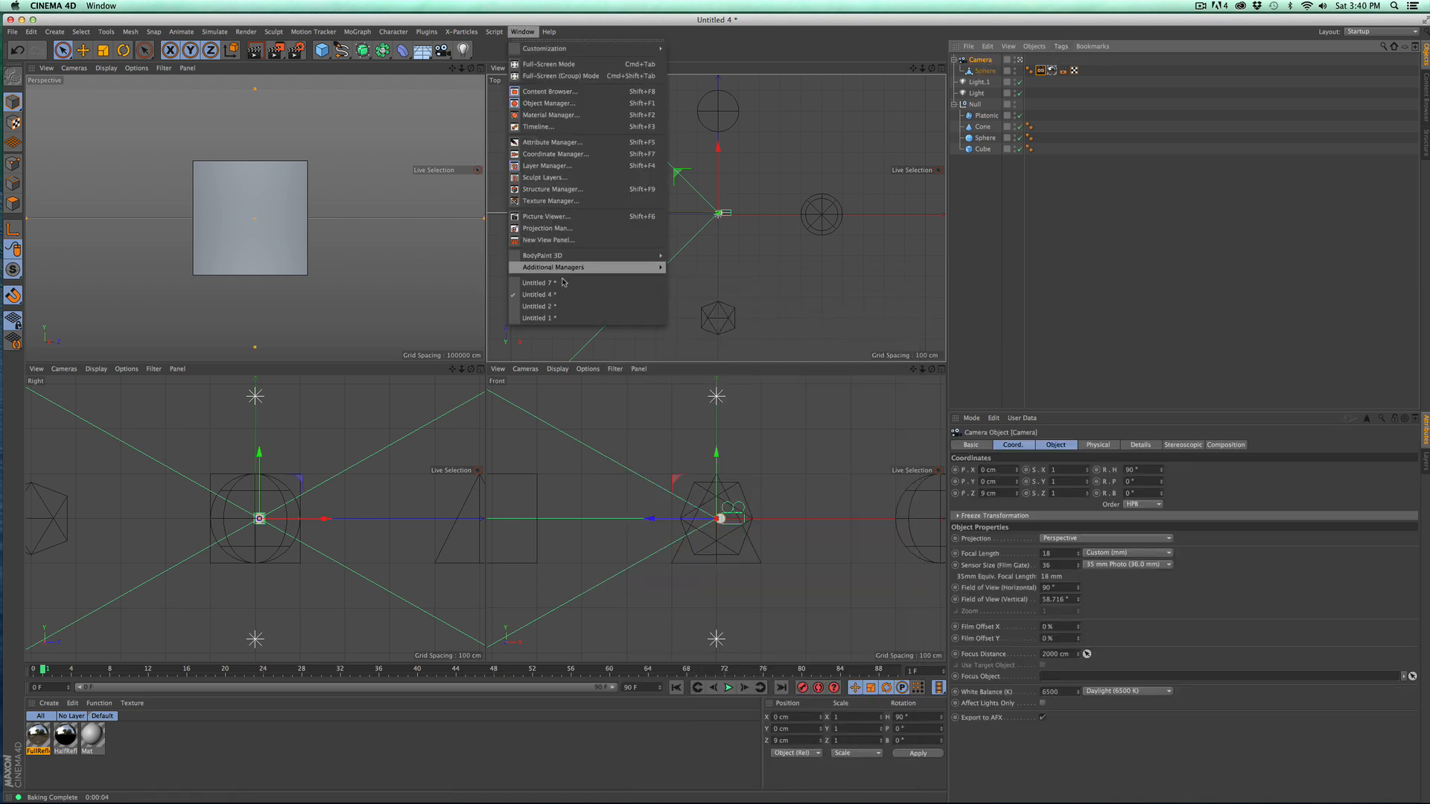
left_click(537, 283)
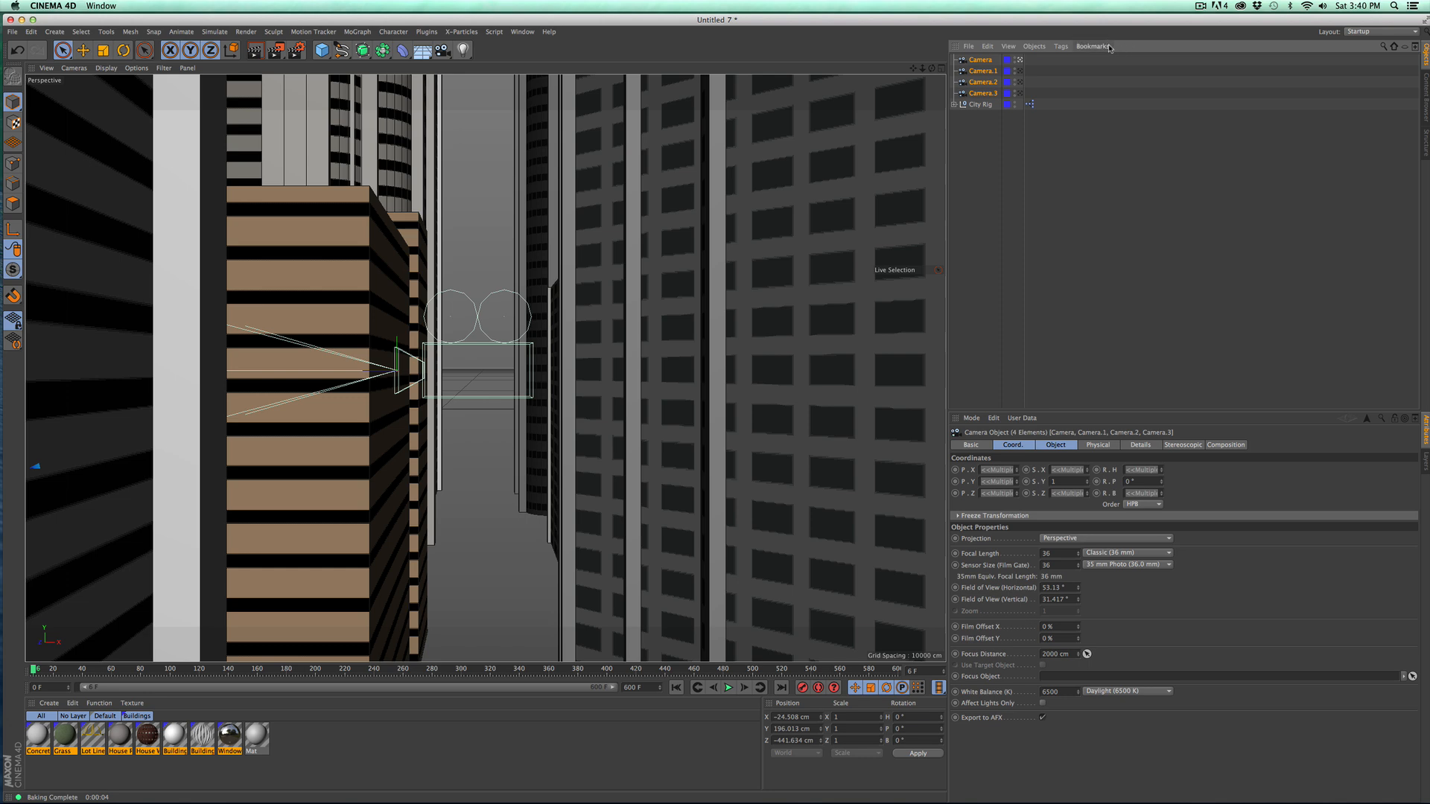
Step: Look through Camera.1, Camera.2 and Camera.3 in turn and return to the view of the first Camera
left_click(1020, 71)
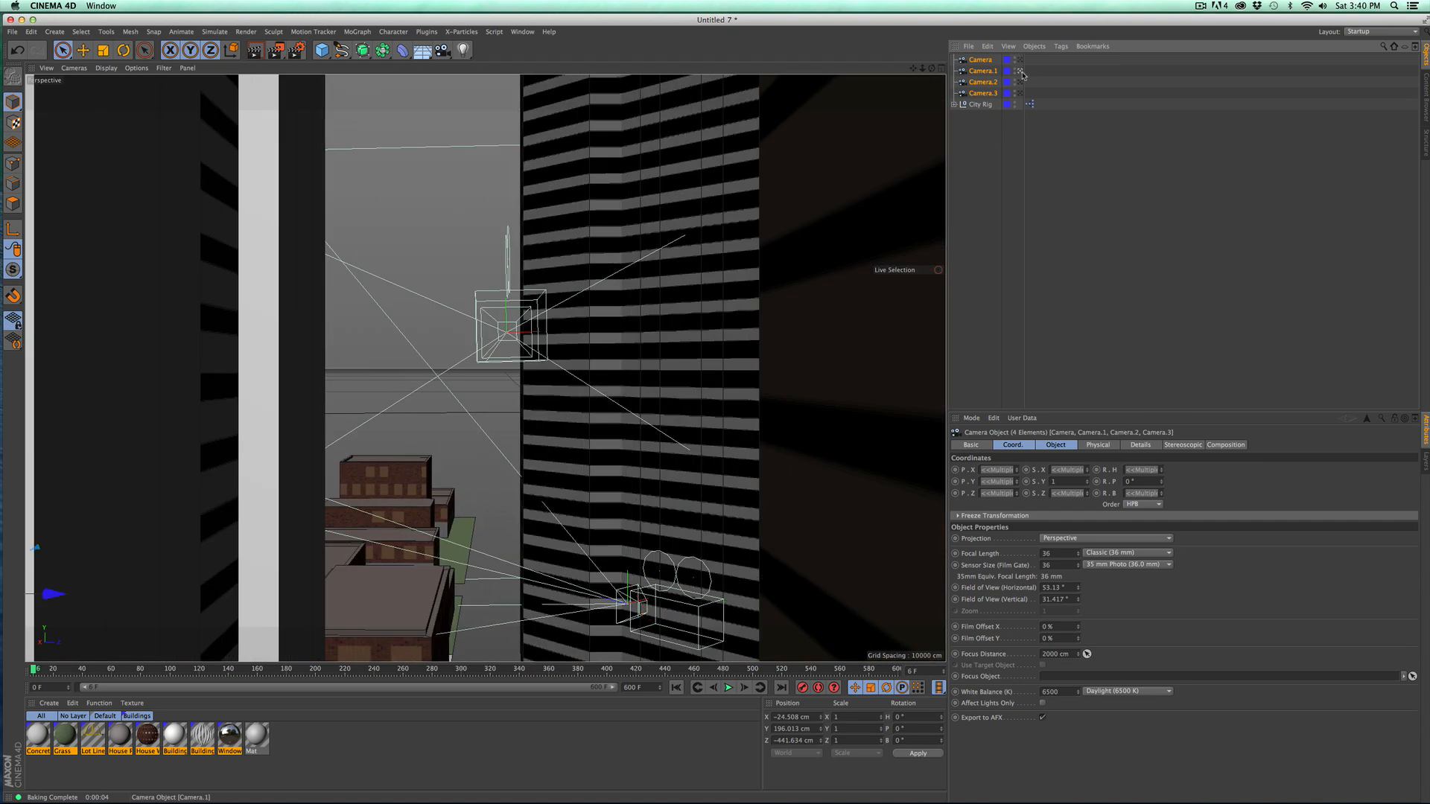
left_click(1020, 82)
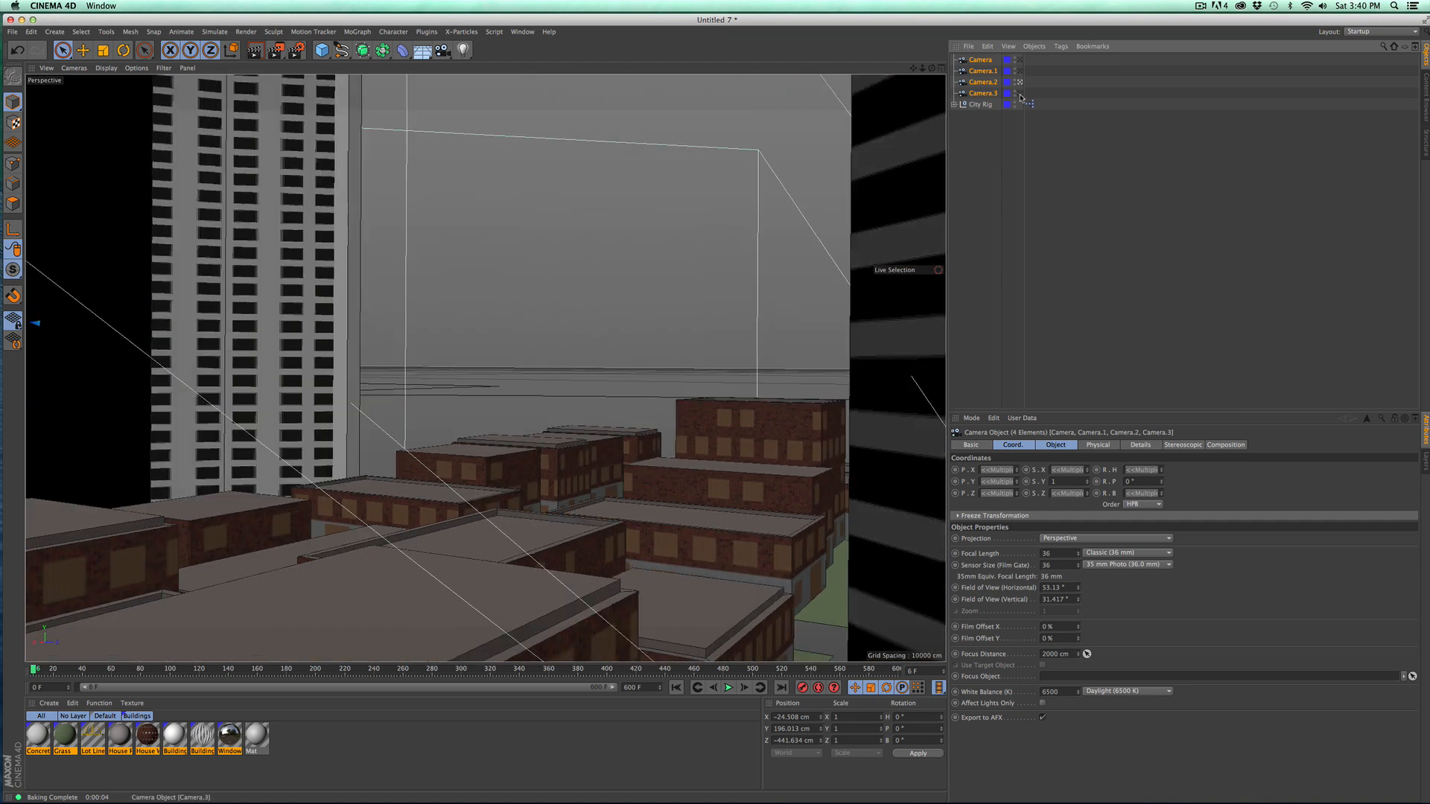
left_click(1020, 93)
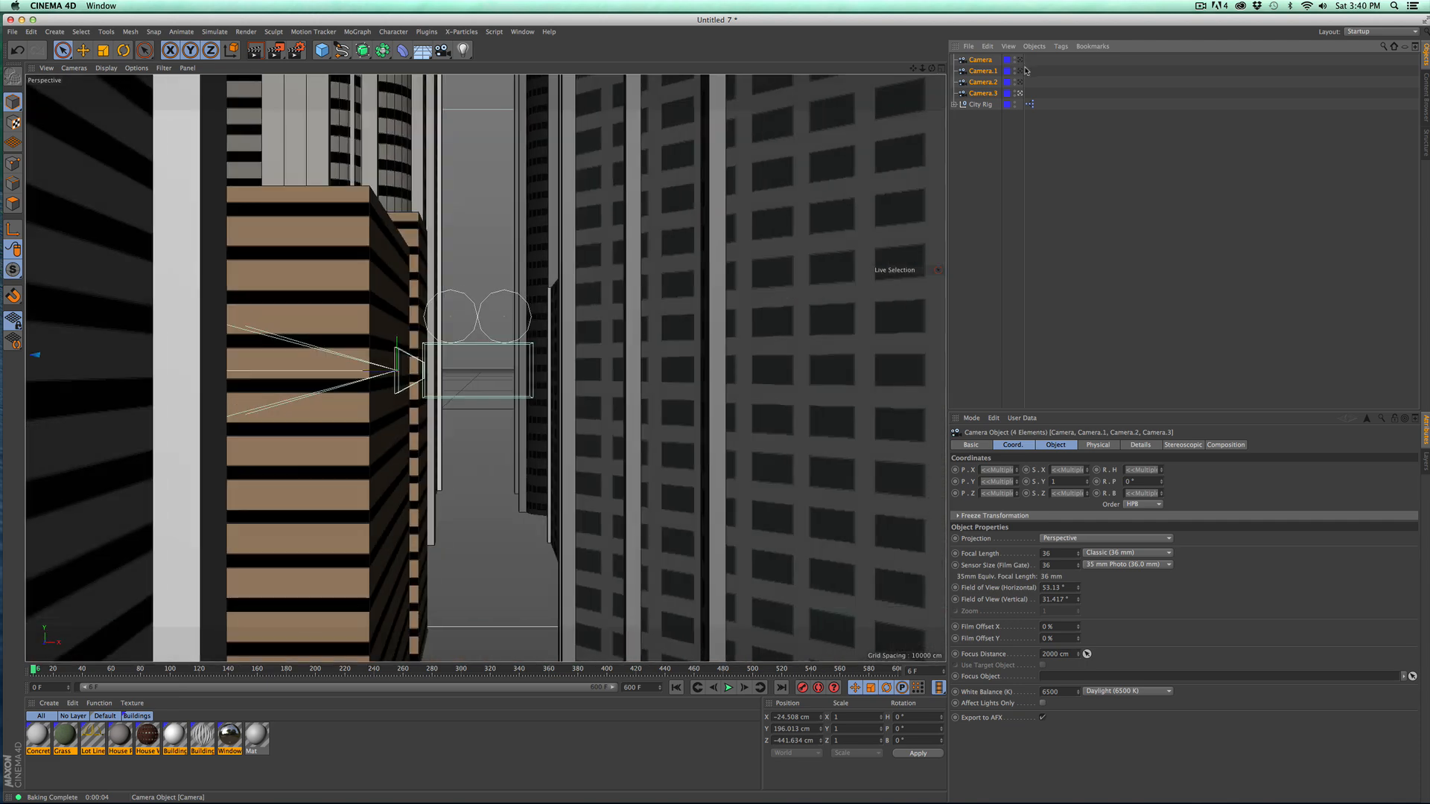
left_click(1020, 60)
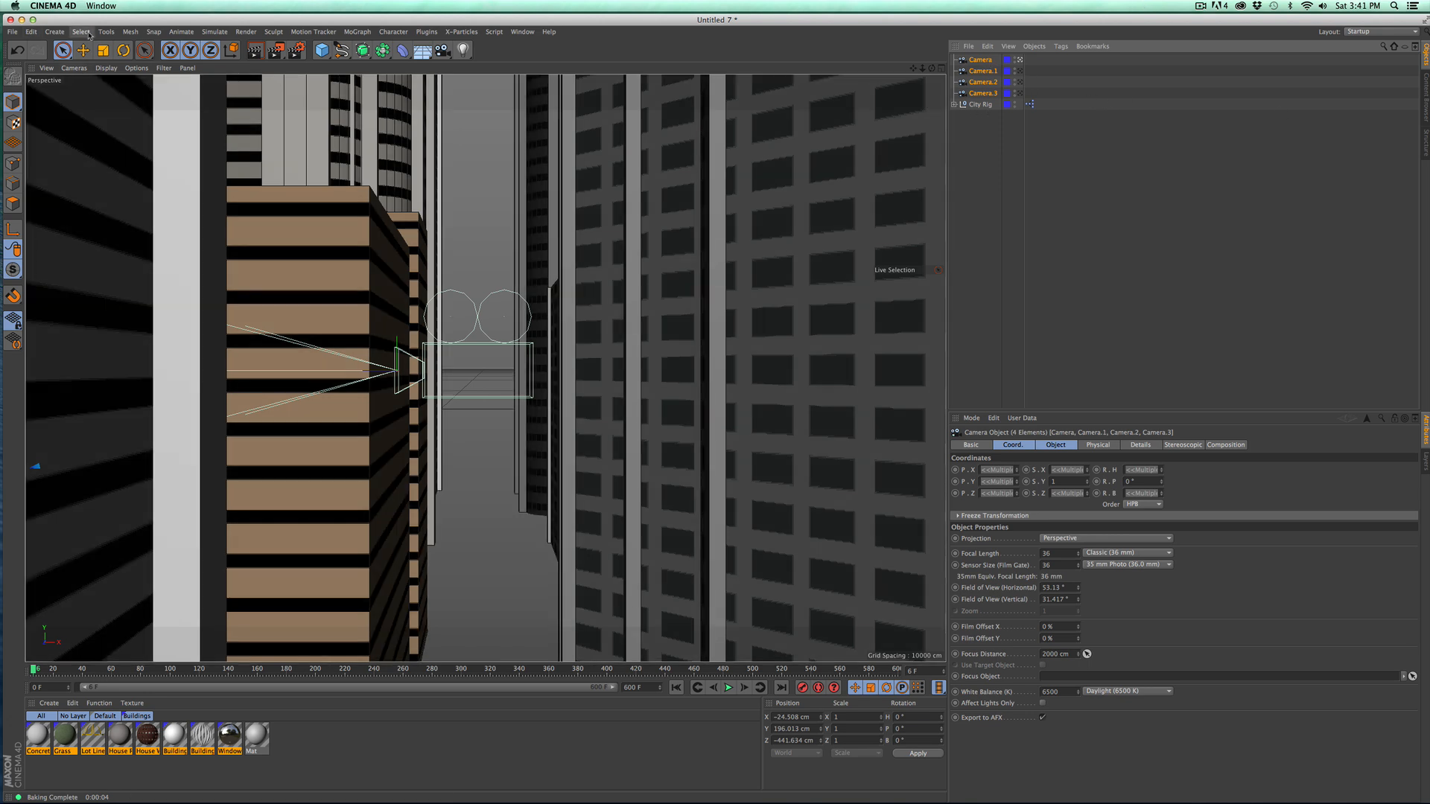
Step: Create a Camera Morph from the four selected cameras
left_click(58, 35)
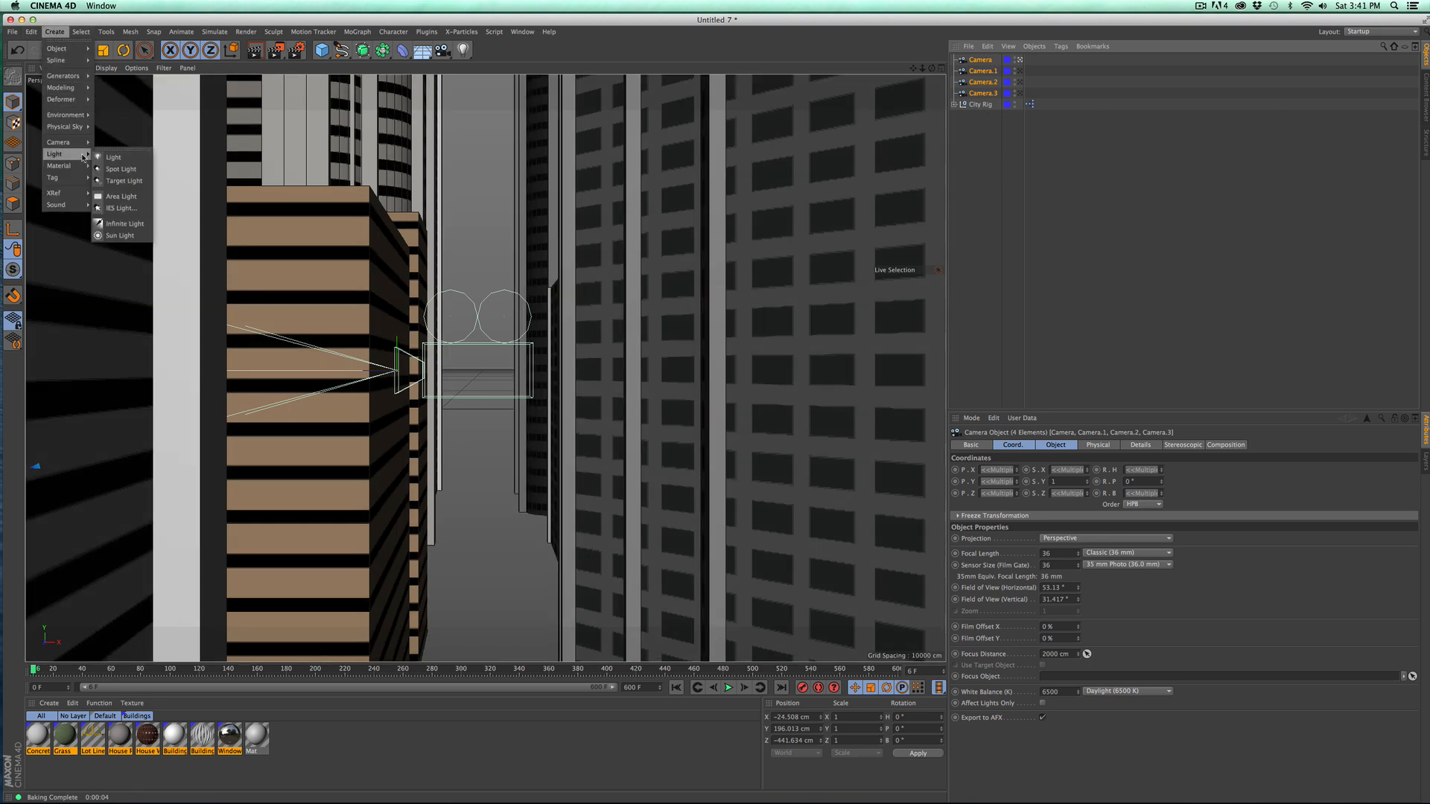
mouse_move(60, 141)
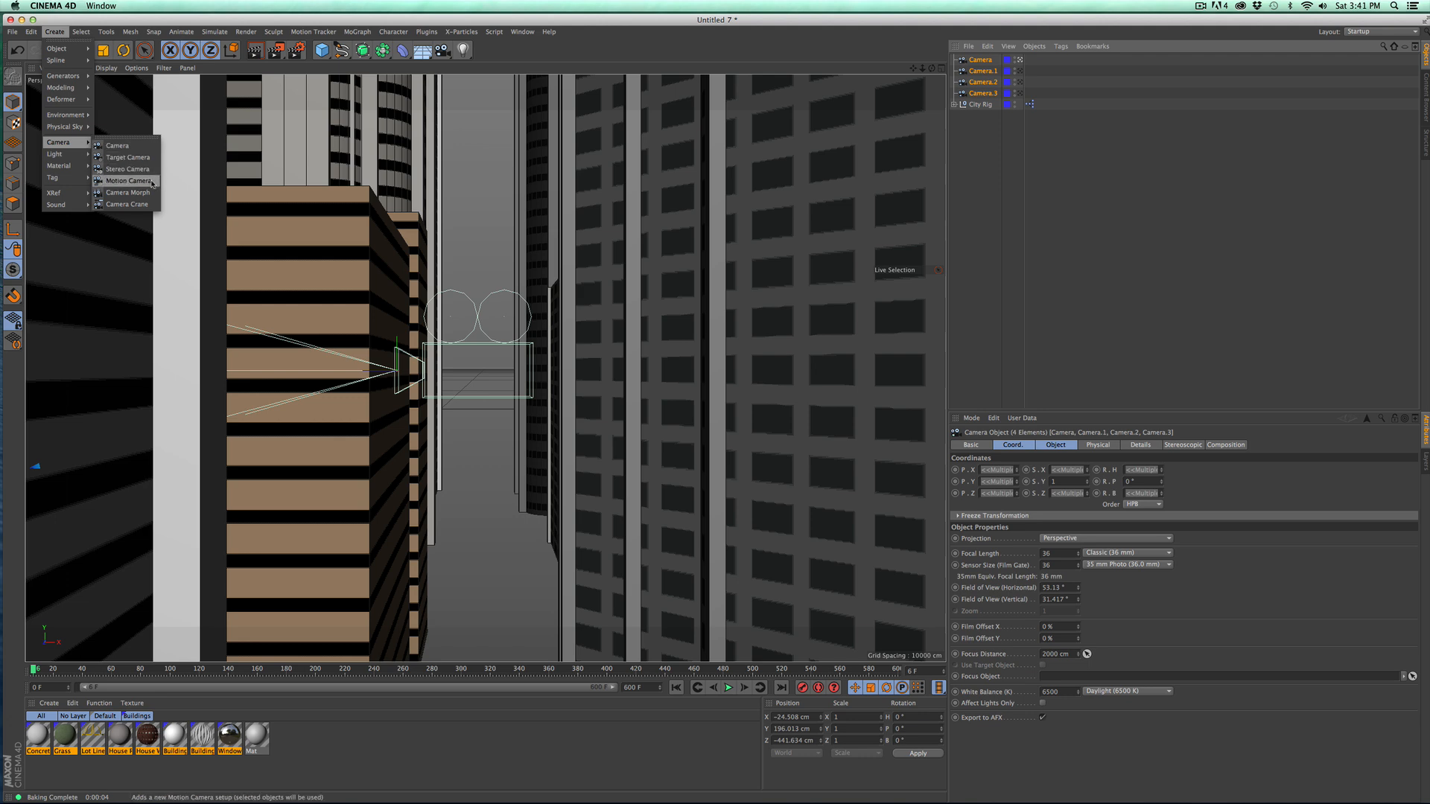
left_click(126, 193)
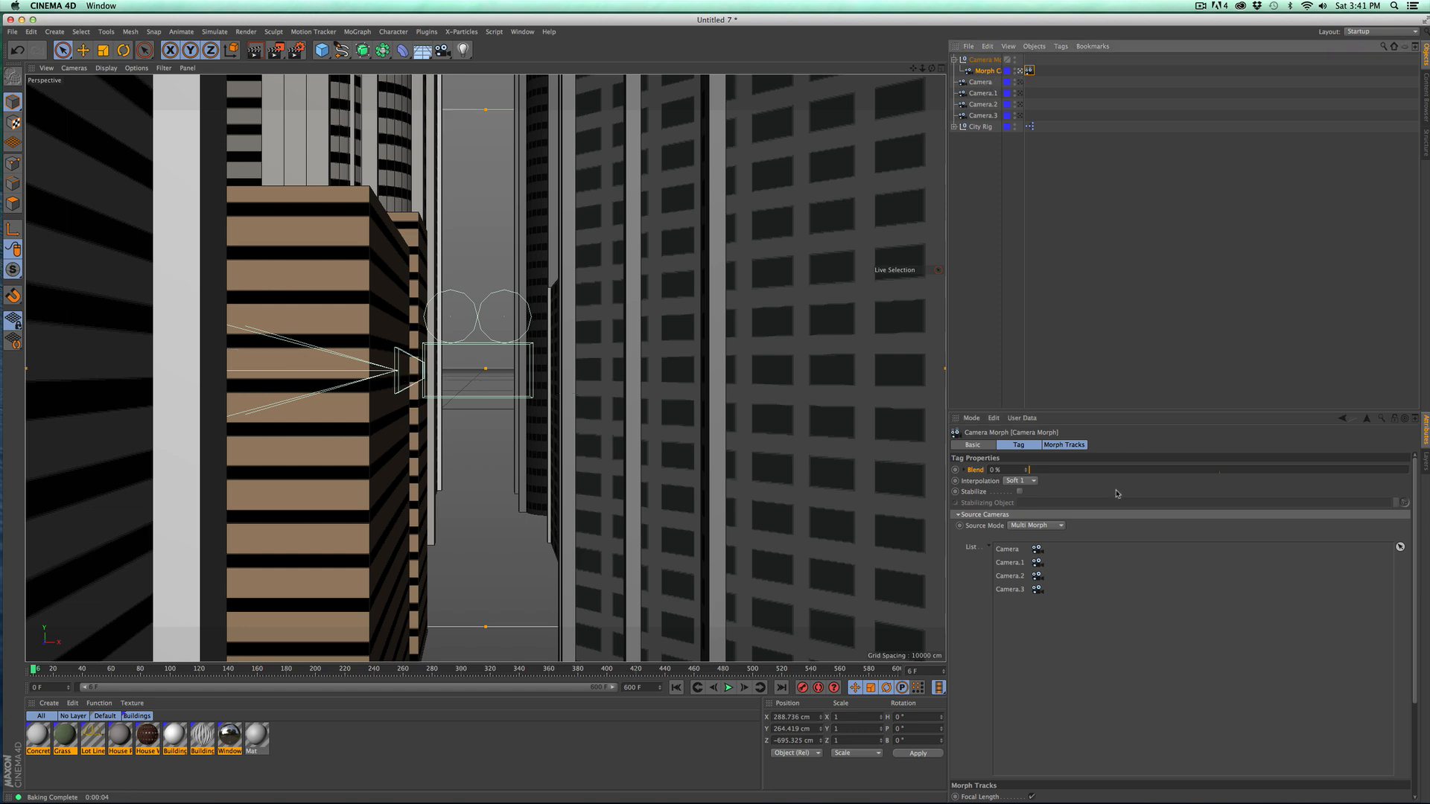
Step: Check the frame rate in the render settings and project settings, and return to the Camera Morph tag's properties
mouse_move(1030, 471)
left_mouse_down()
mouse_move(1411, 473)
mouse_move(1030, 472)
left_mouse_up()
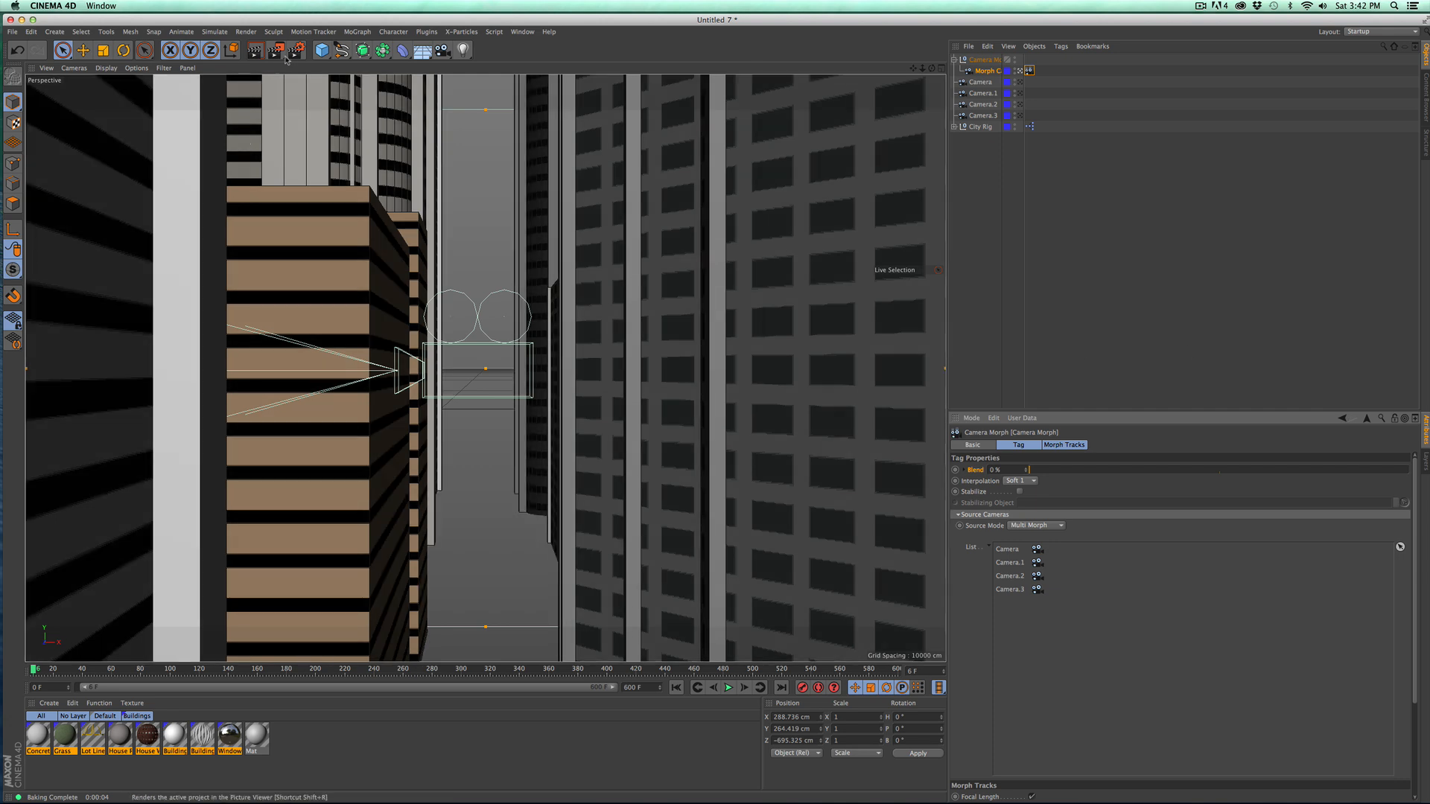
key("super+b")
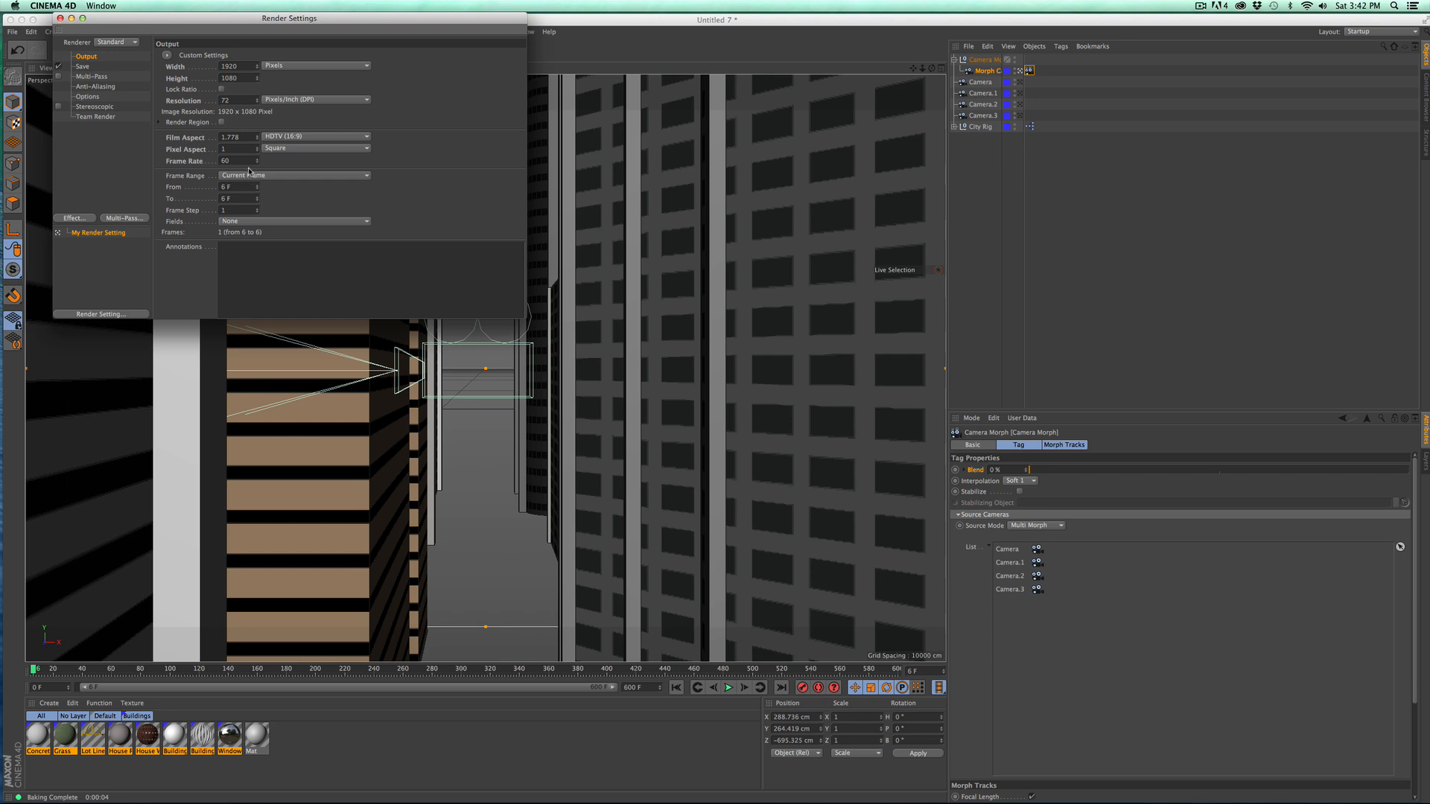
left_click(60, 19)
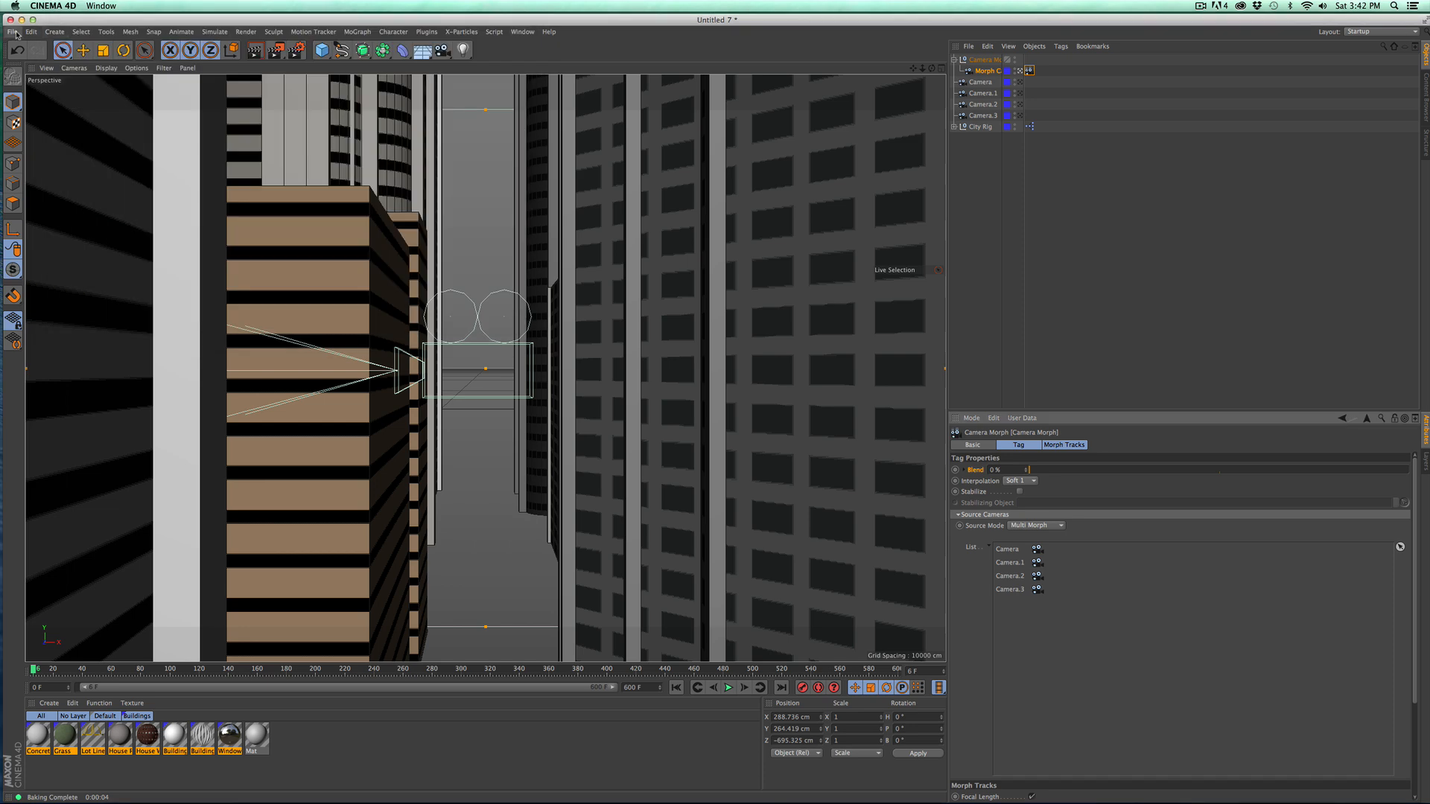
left_click(30, 32)
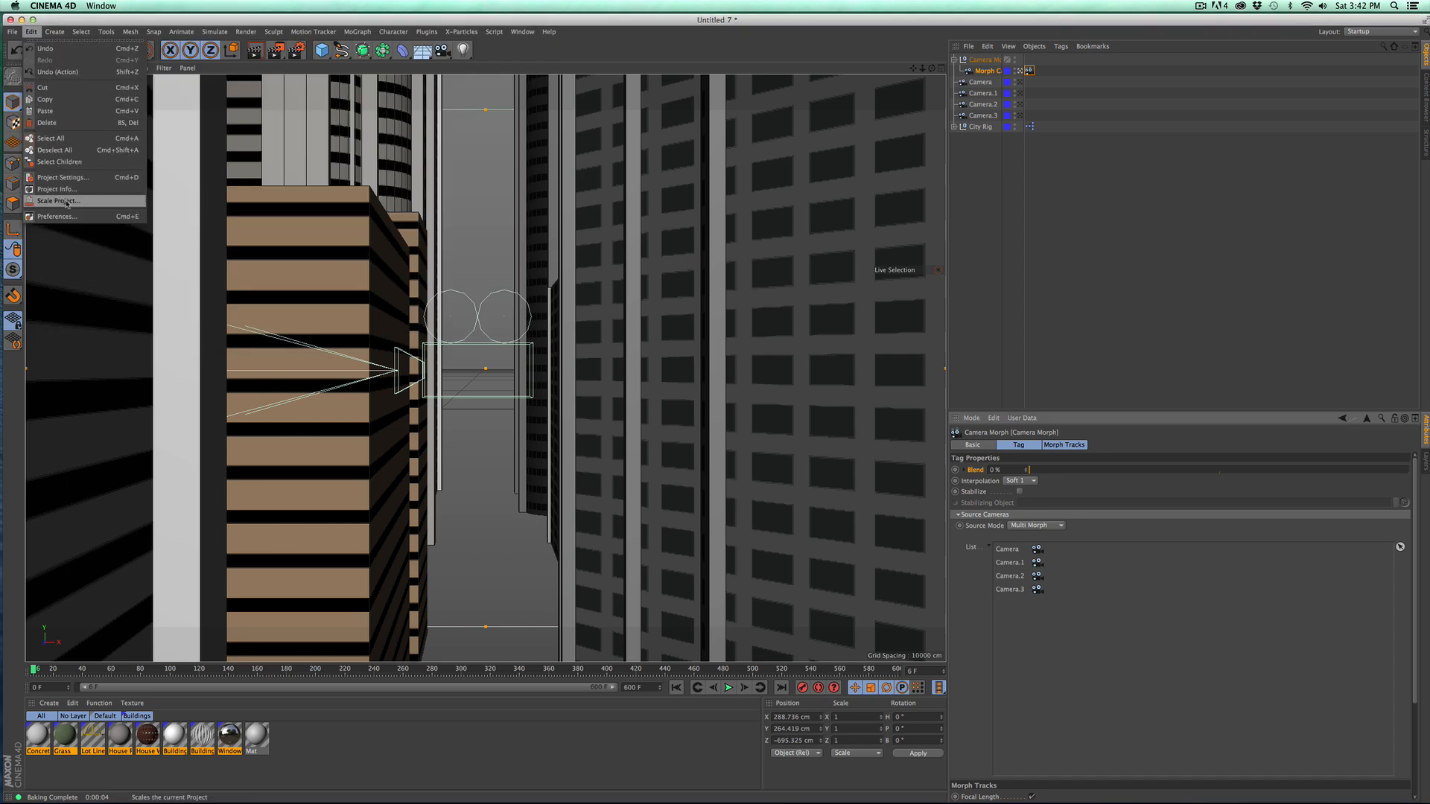
left_click(67, 177)
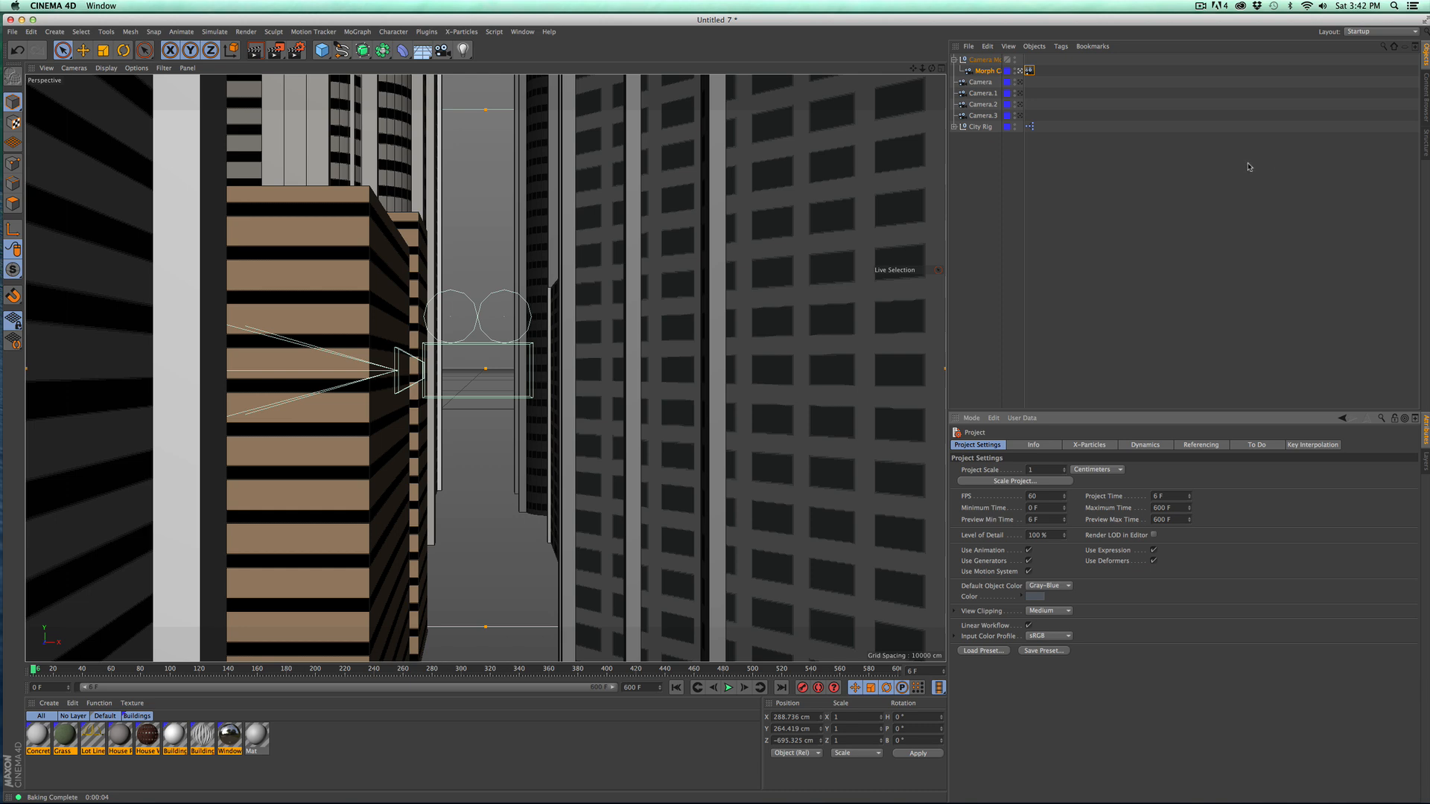
left_click(1029, 70)
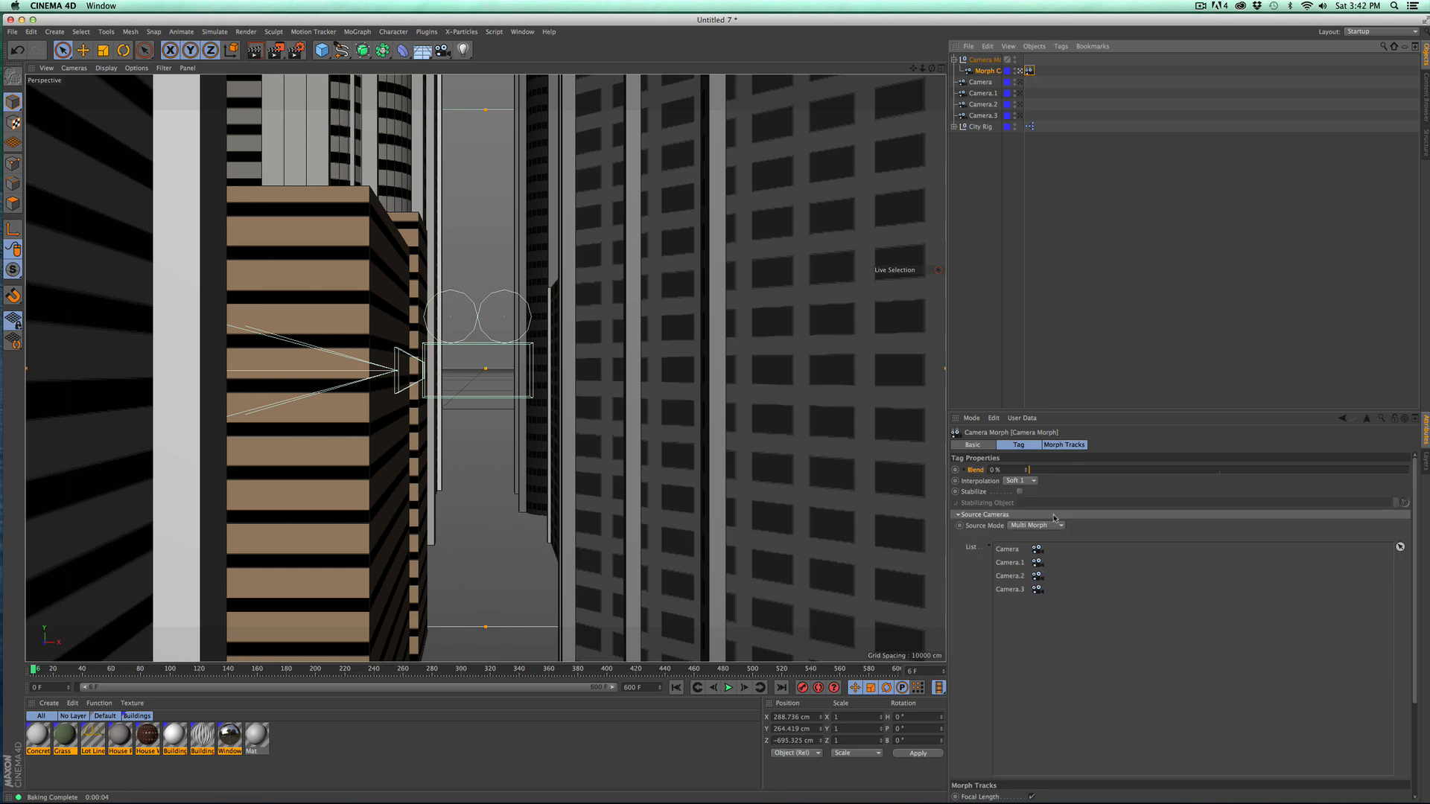
Step: Keyframe the Camera Morph tag's Blend at 0 % on frame 0 and at 100 % on frame 560
left_click(675, 687)
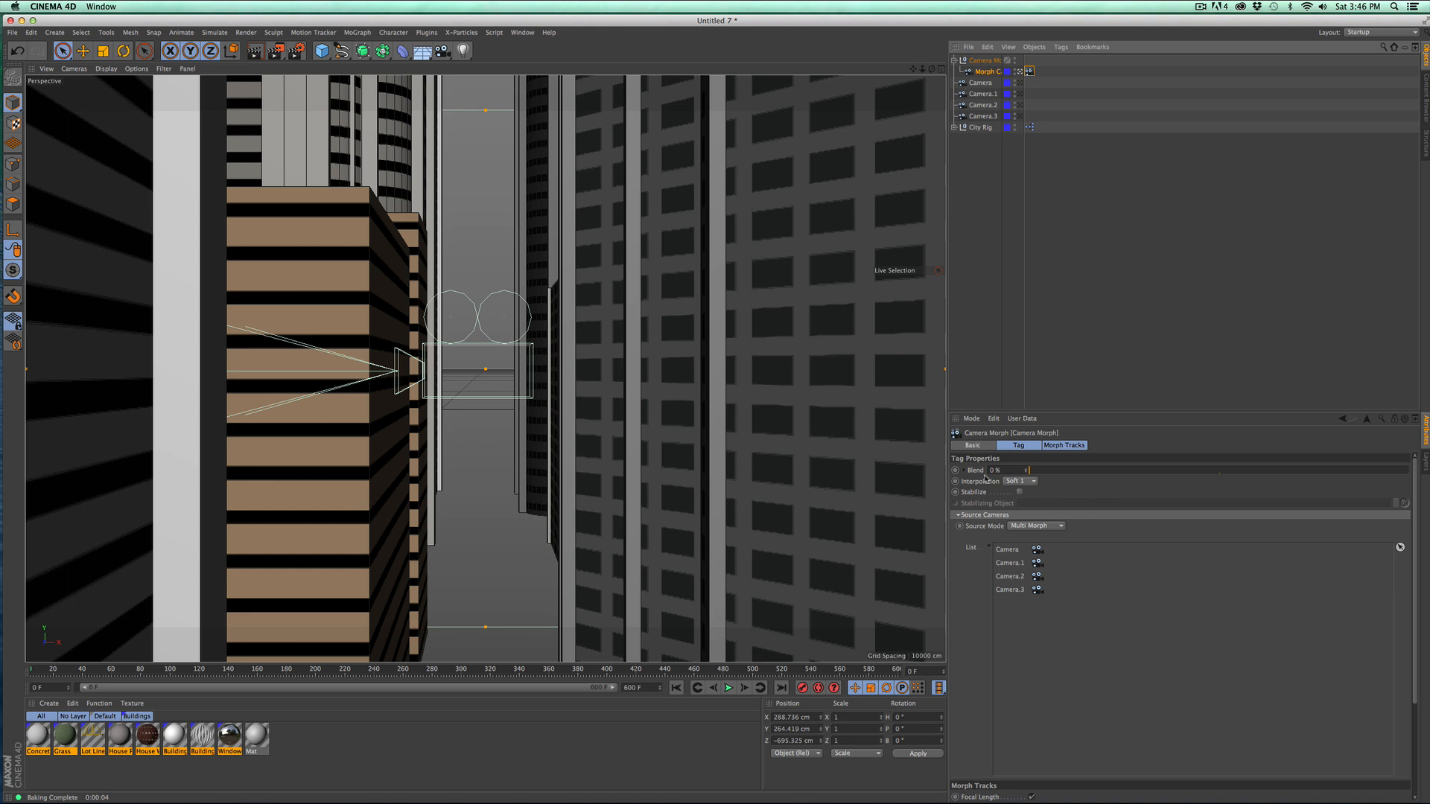
left_click(955, 470, "ctrl")
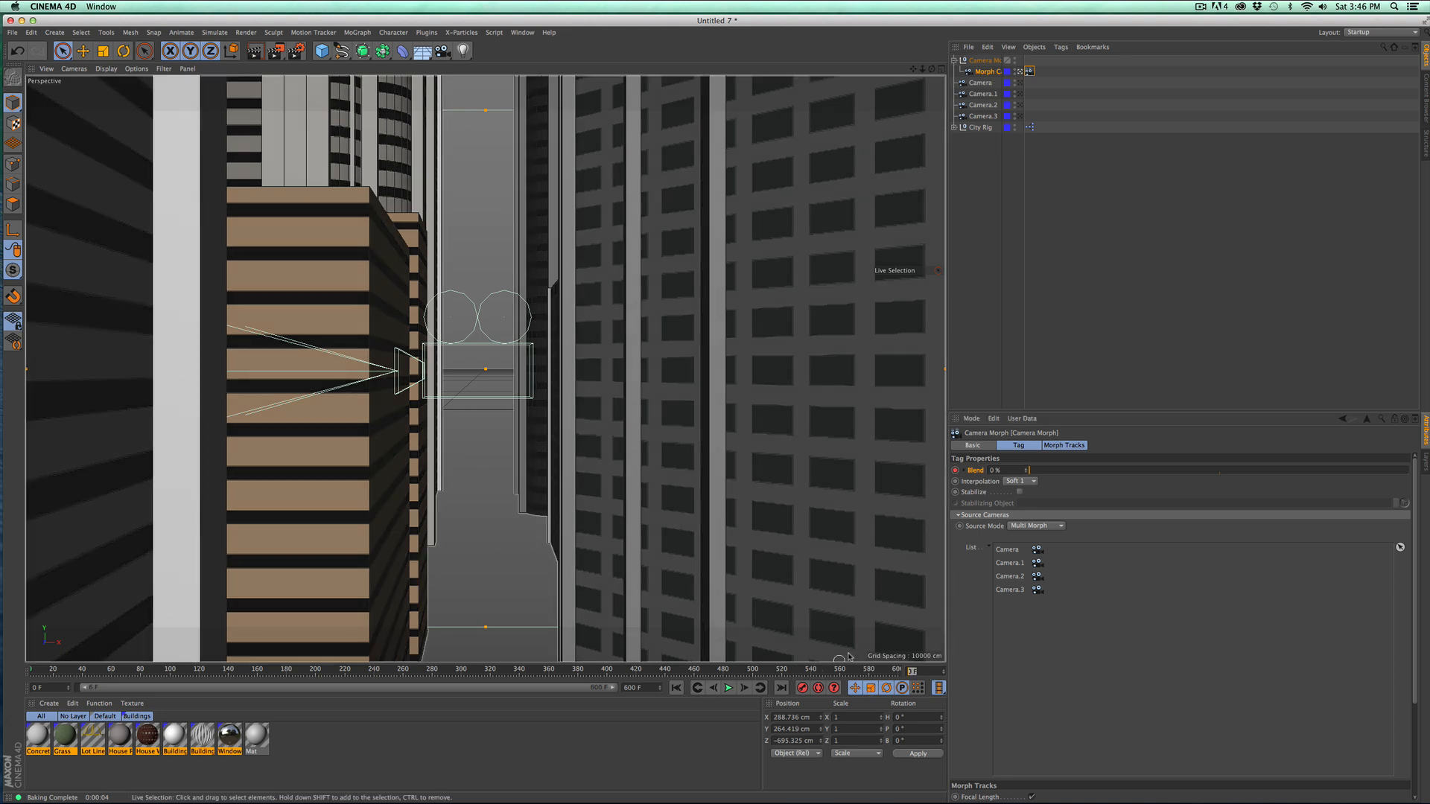
key("Return")
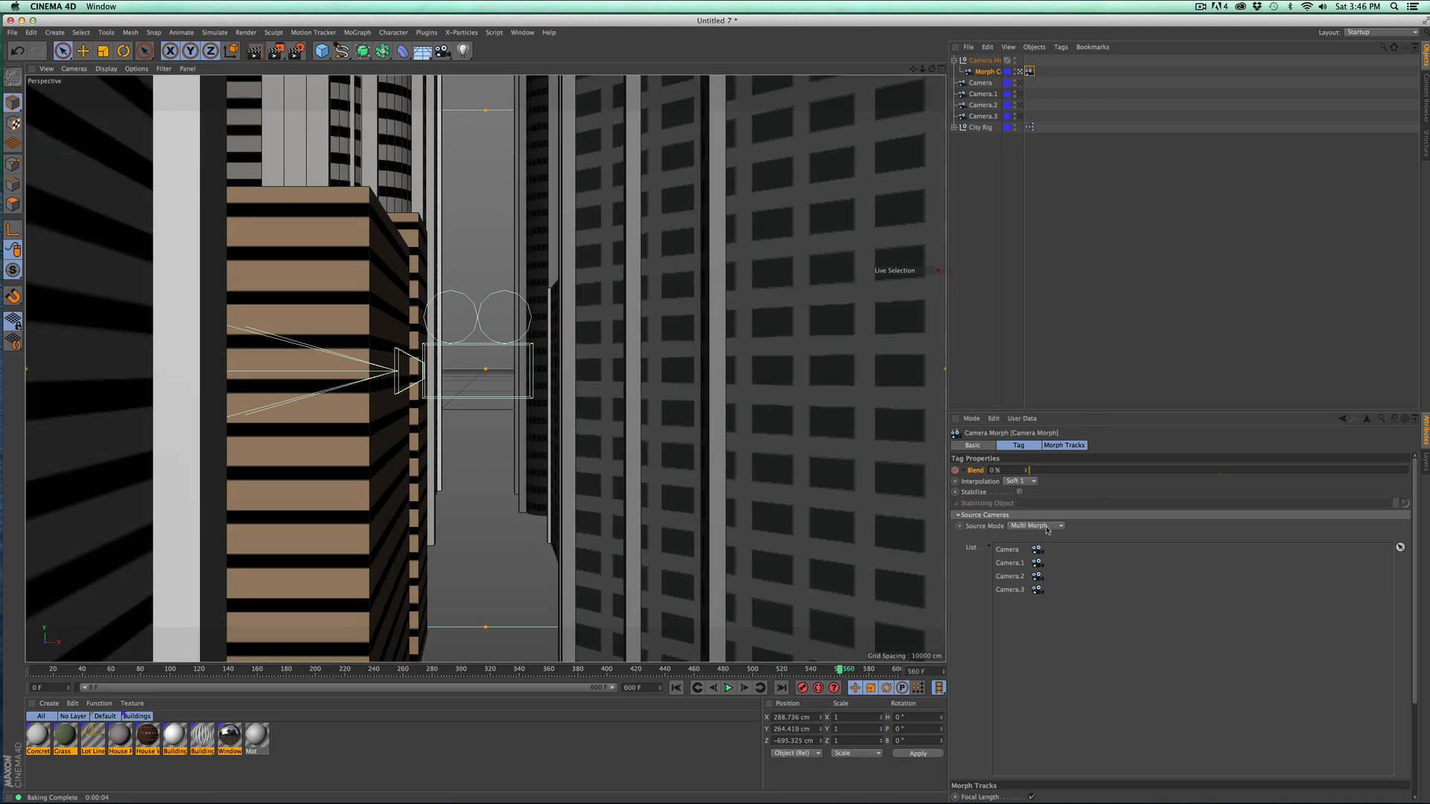
left_click_drag(1031, 470, 1407, 472)
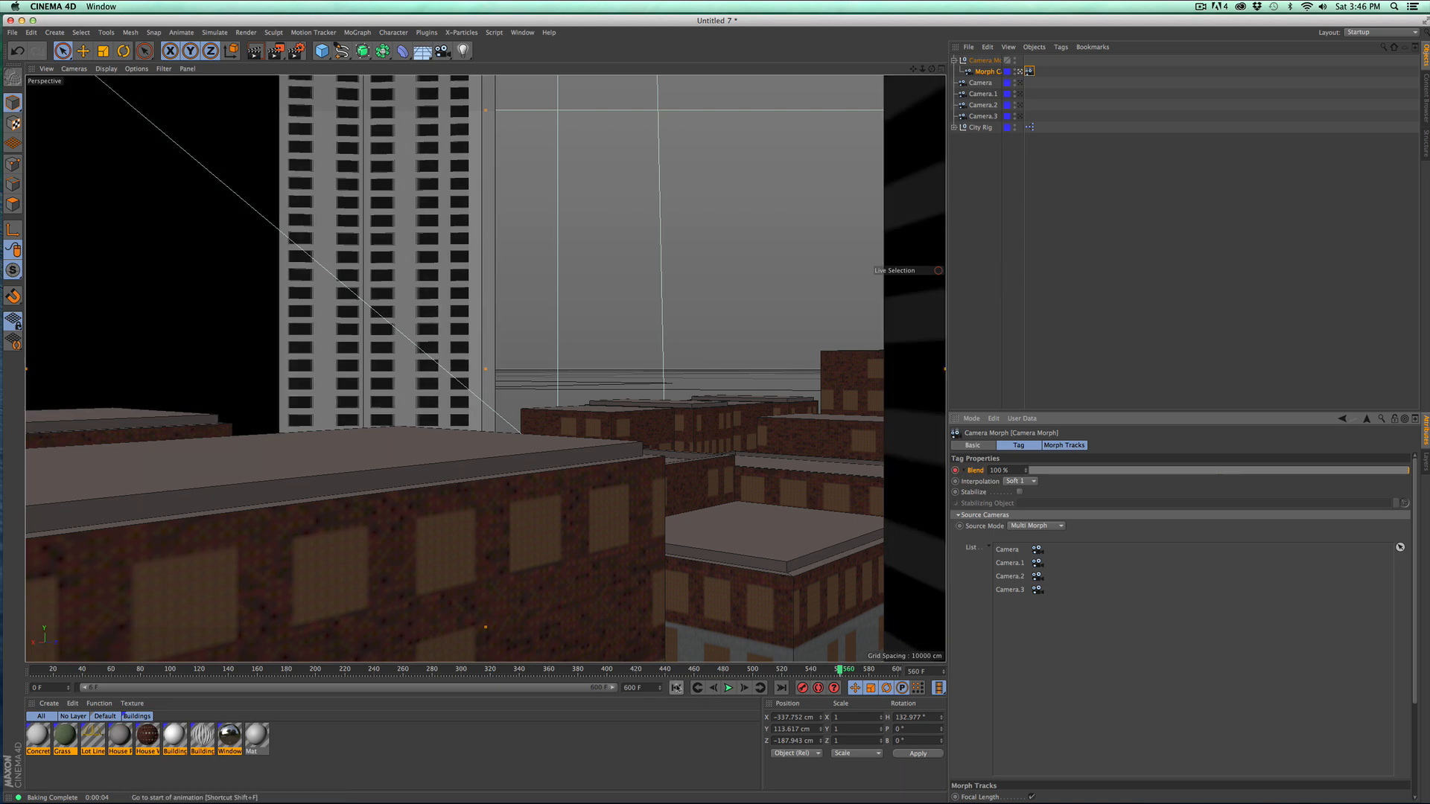
Step: Play the camera morph animation from the first frame and return to the start
left_click(676, 688)
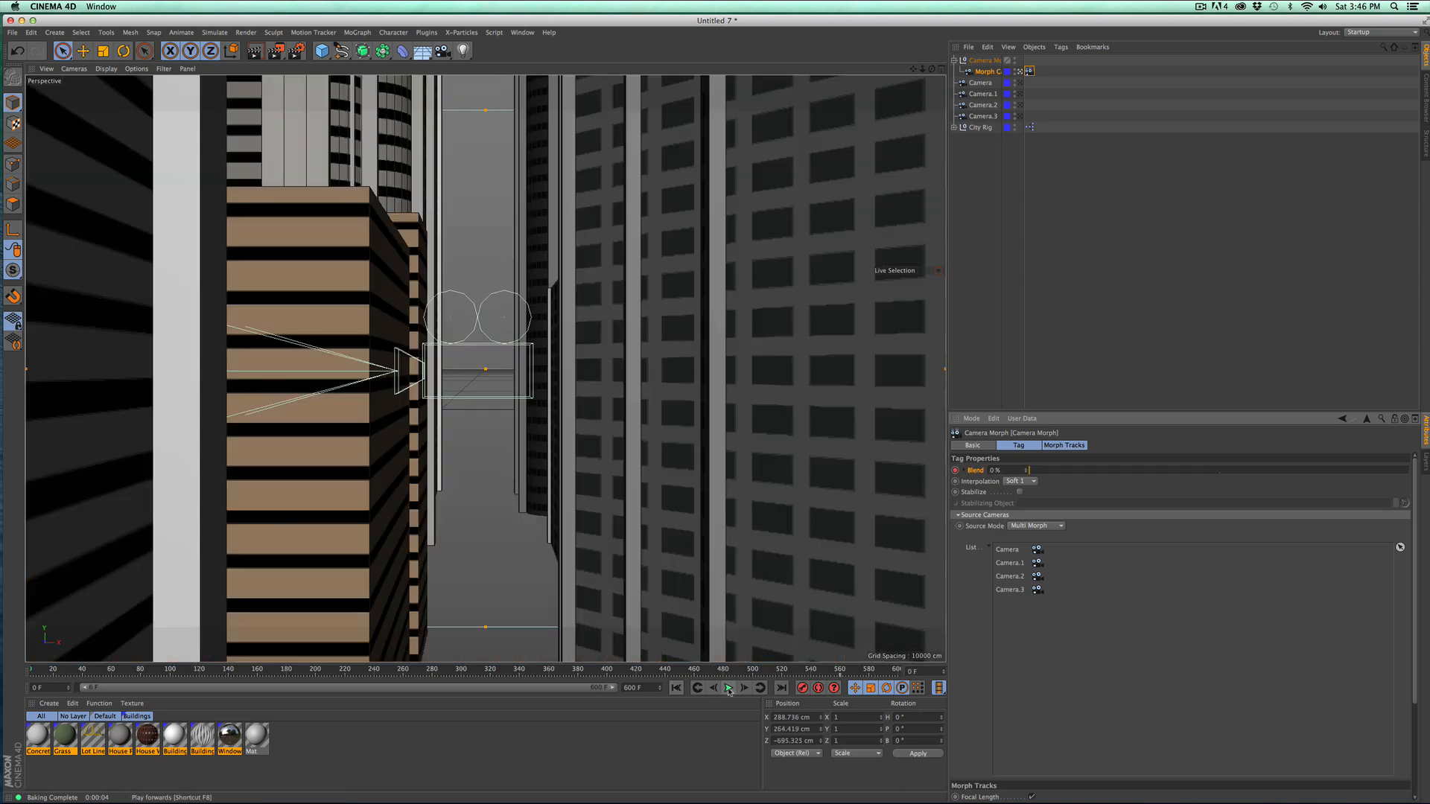
left_click(728, 688)
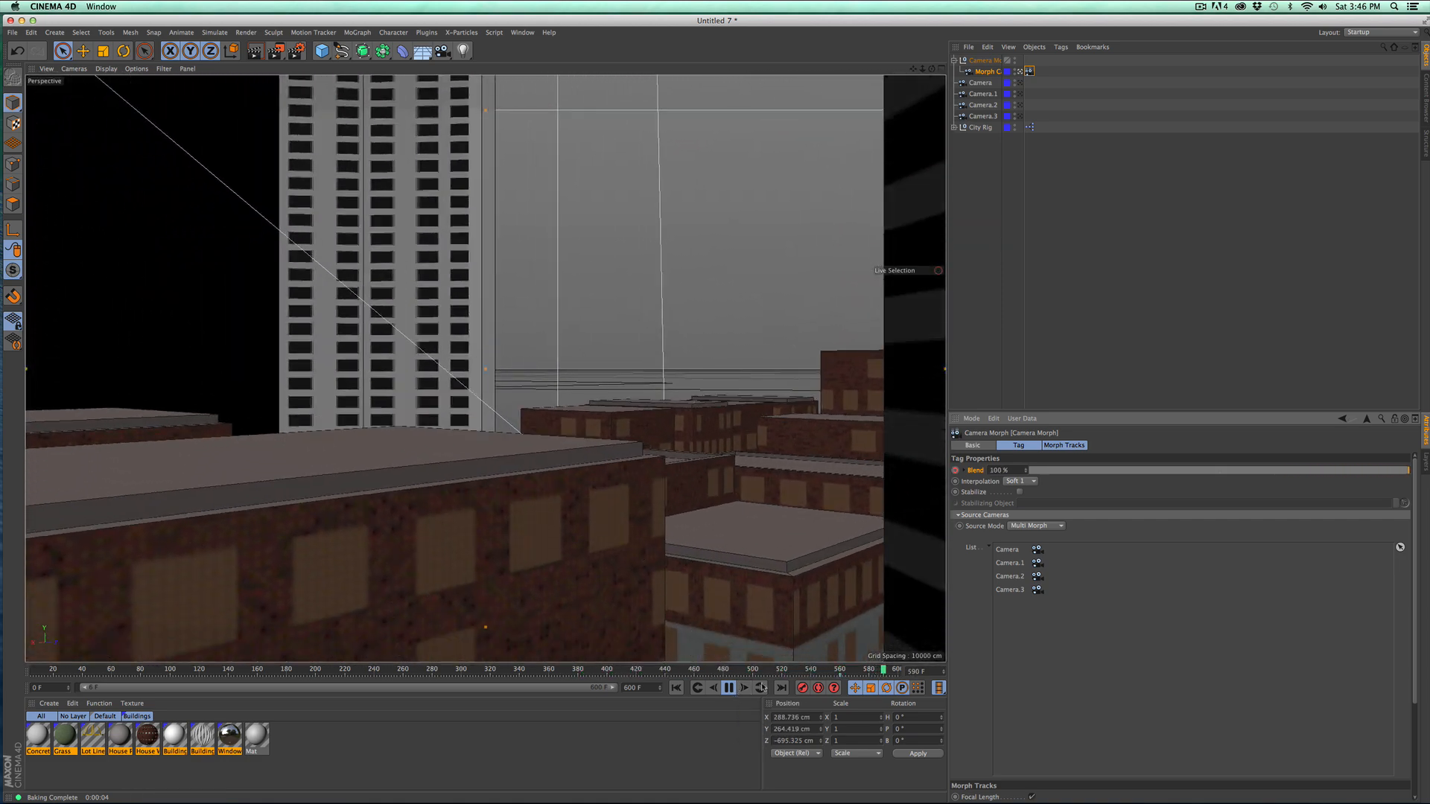
left_click(677, 688)
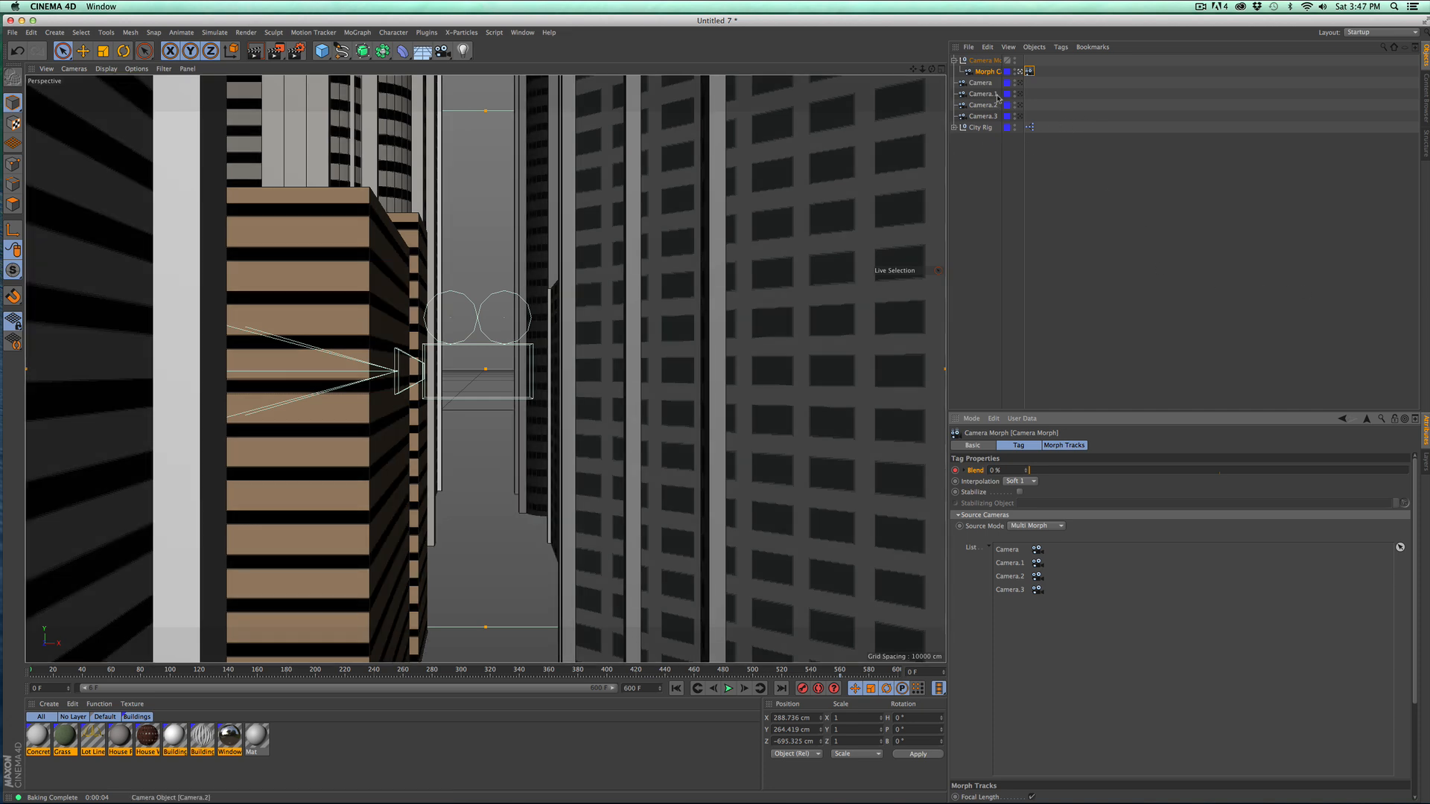
Step: Copy the Camera with its child Sphere from Untitled 4 into Untitled 7 and nest it under the Morph Camera
left_click(986, 61)
left_click(515, 32)
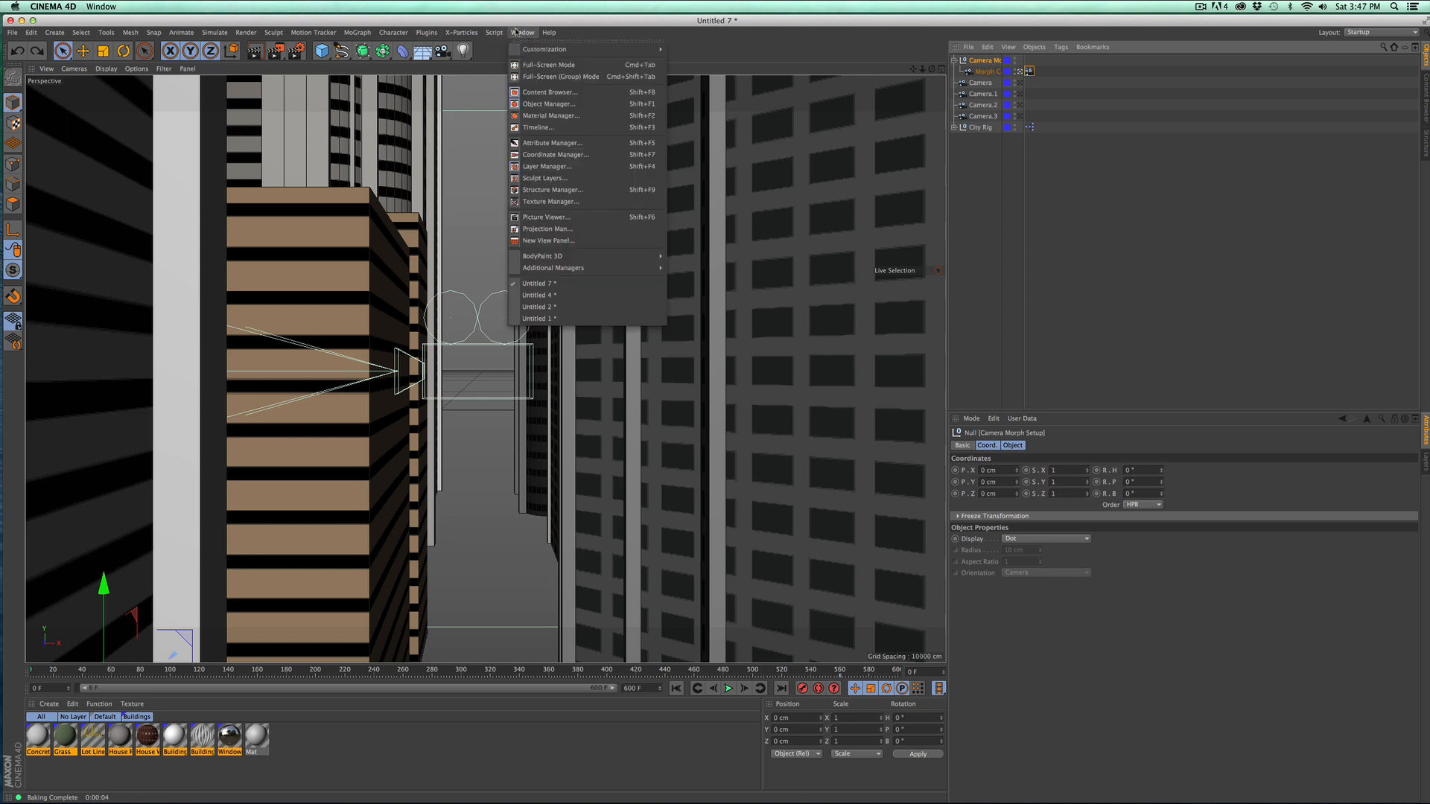
left_click(537, 295)
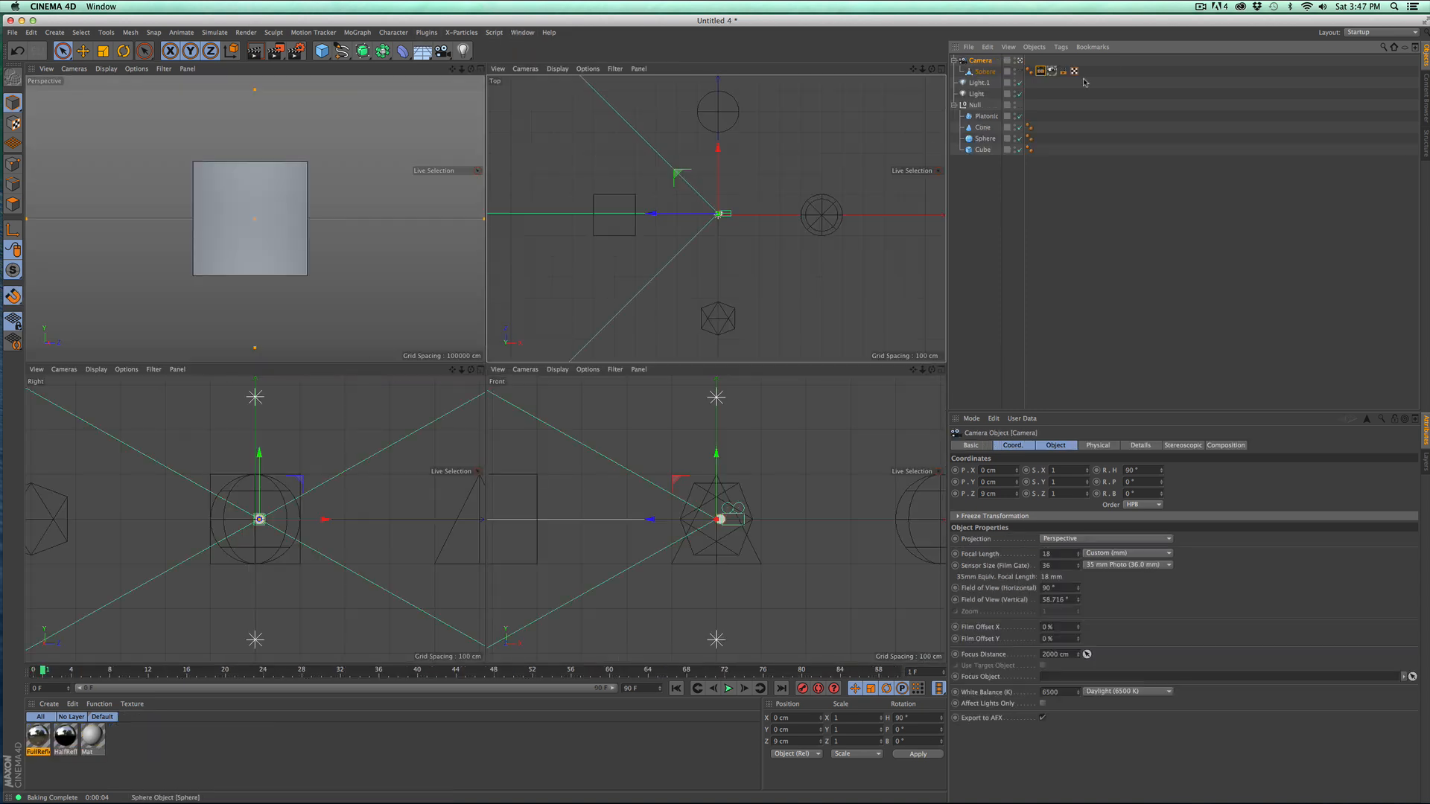
left_click(991, 72, "shift")
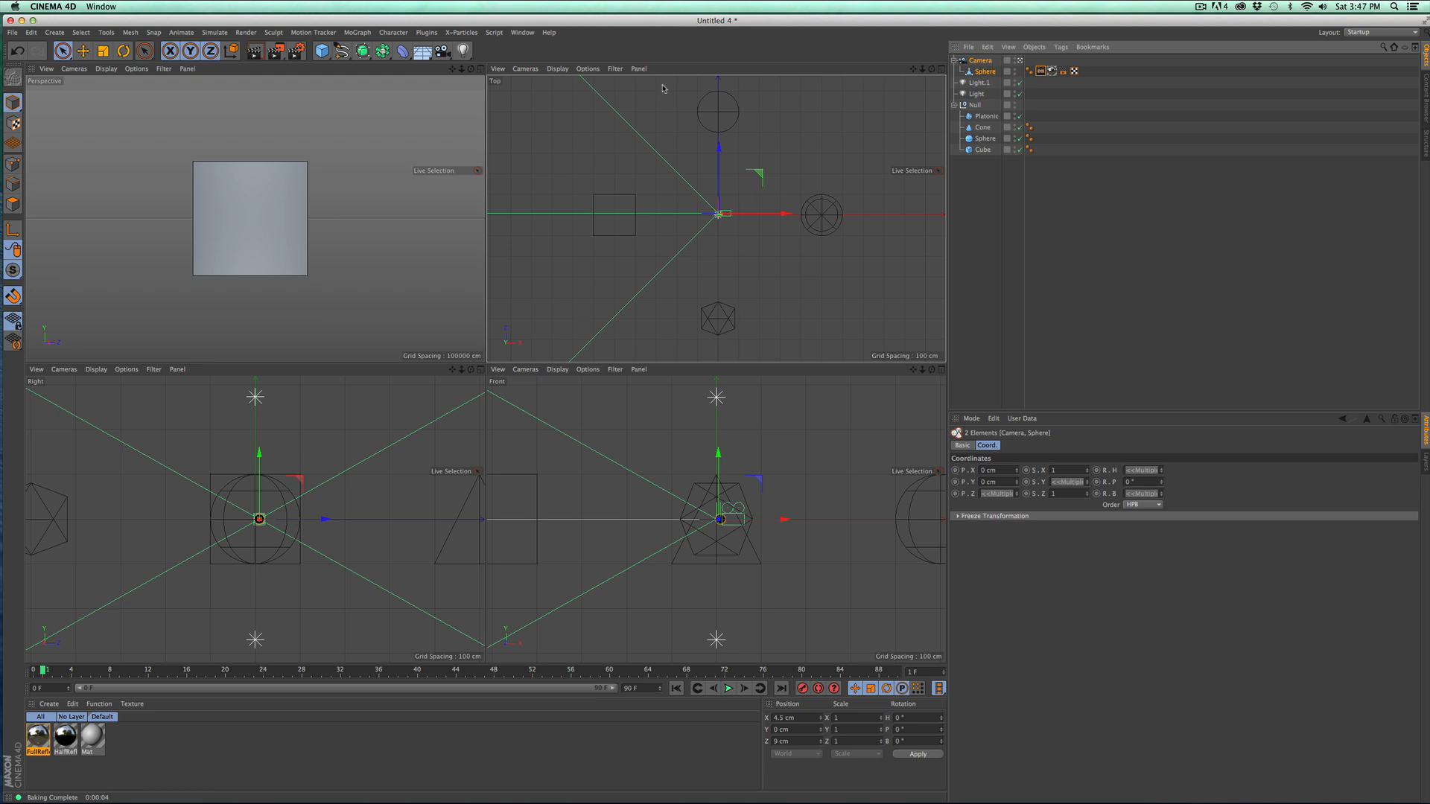
left_click(522, 32)
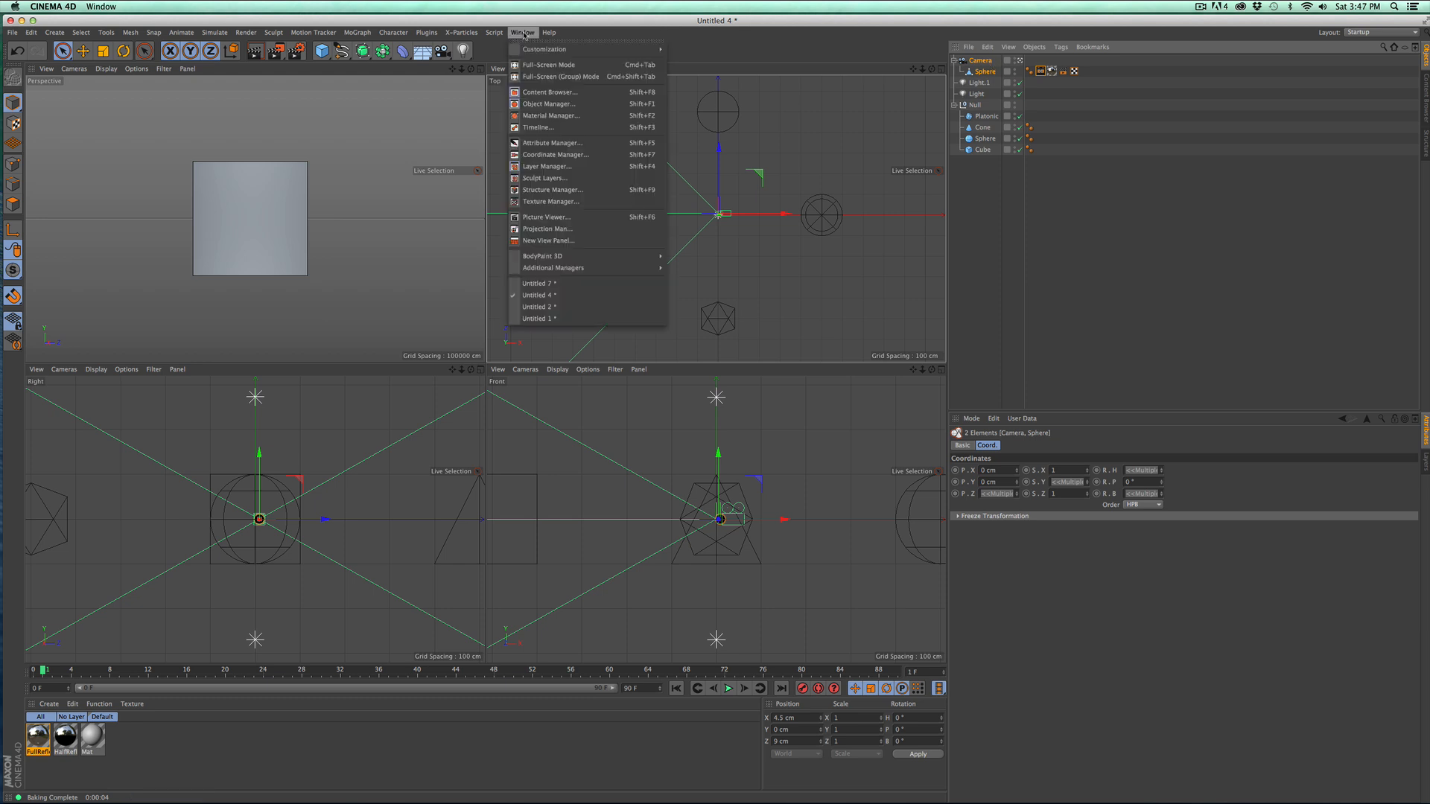
left_click(538, 283)
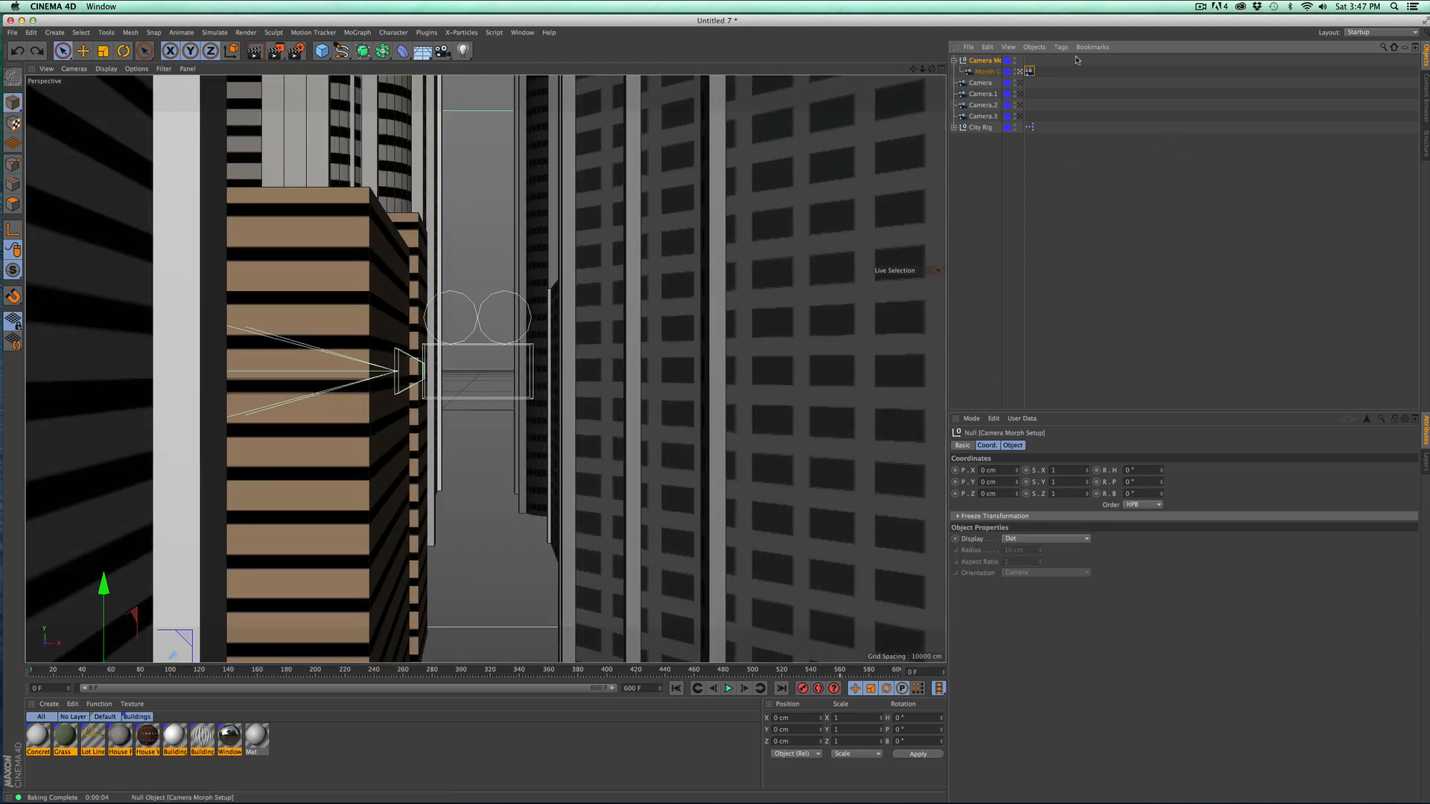
key("super+v")
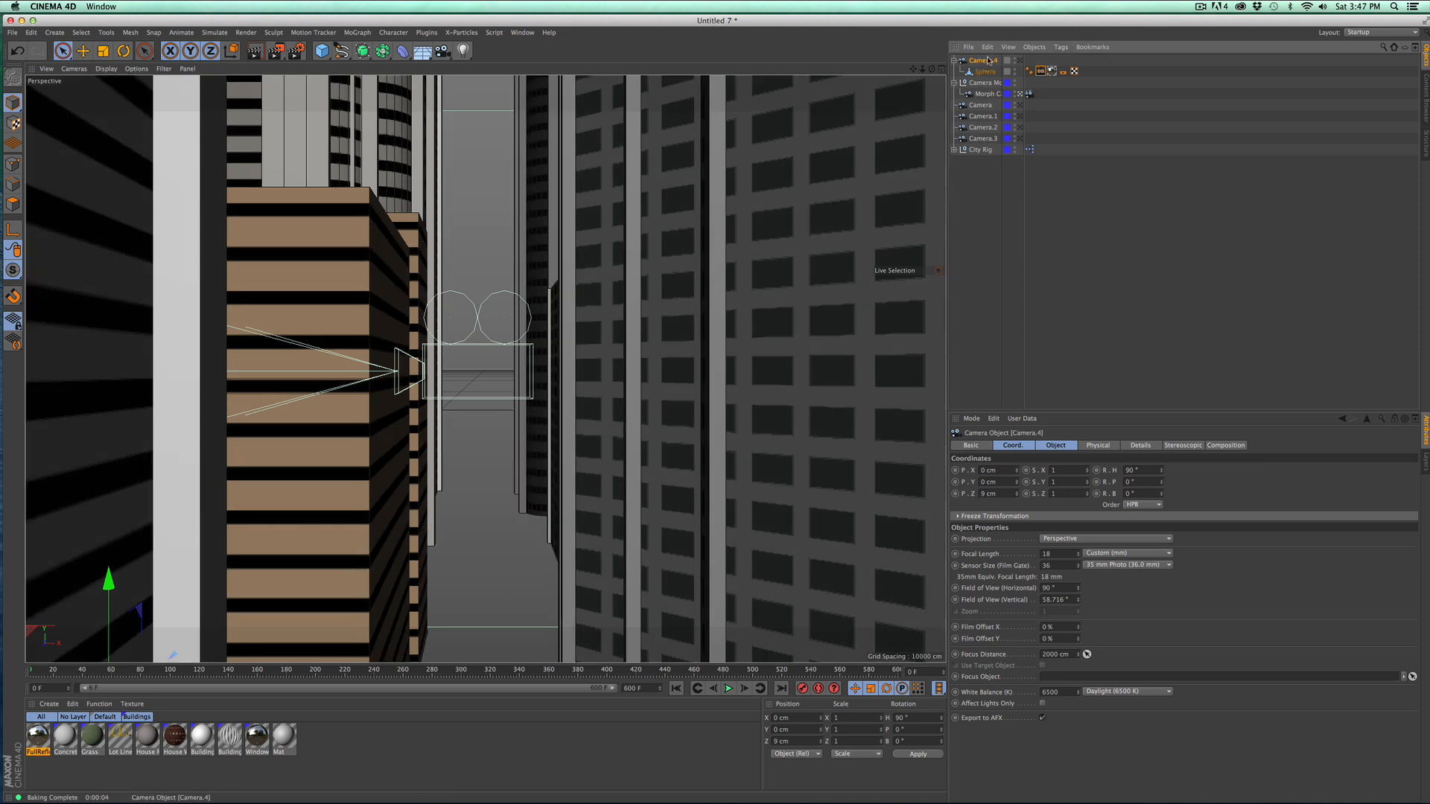
left_click_drag(987, 61, 988, 95)
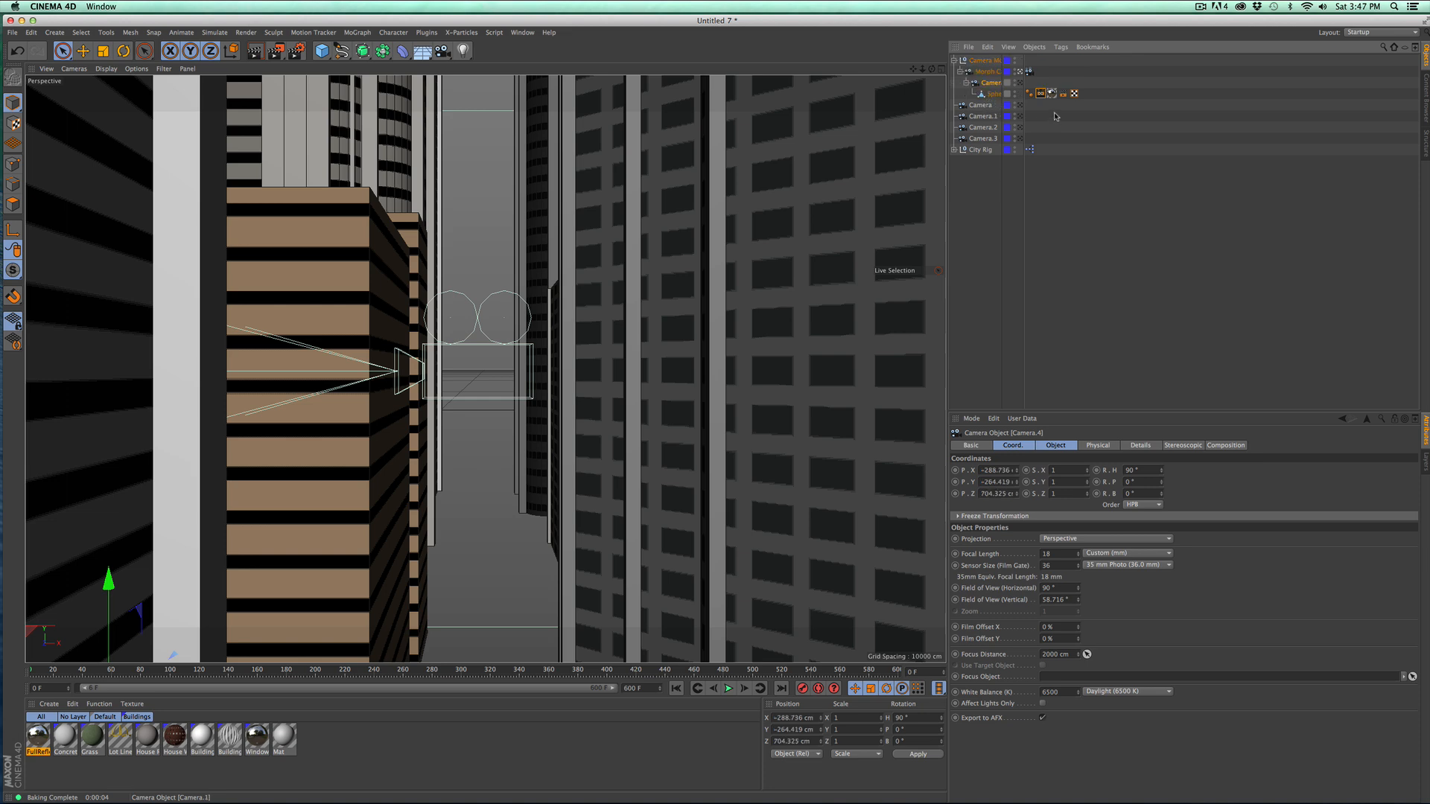
Step: Look through the pasted camera and set its X, Y and Z position to 0 cm and its heading rotation to 0°
left_click(1019, 83)
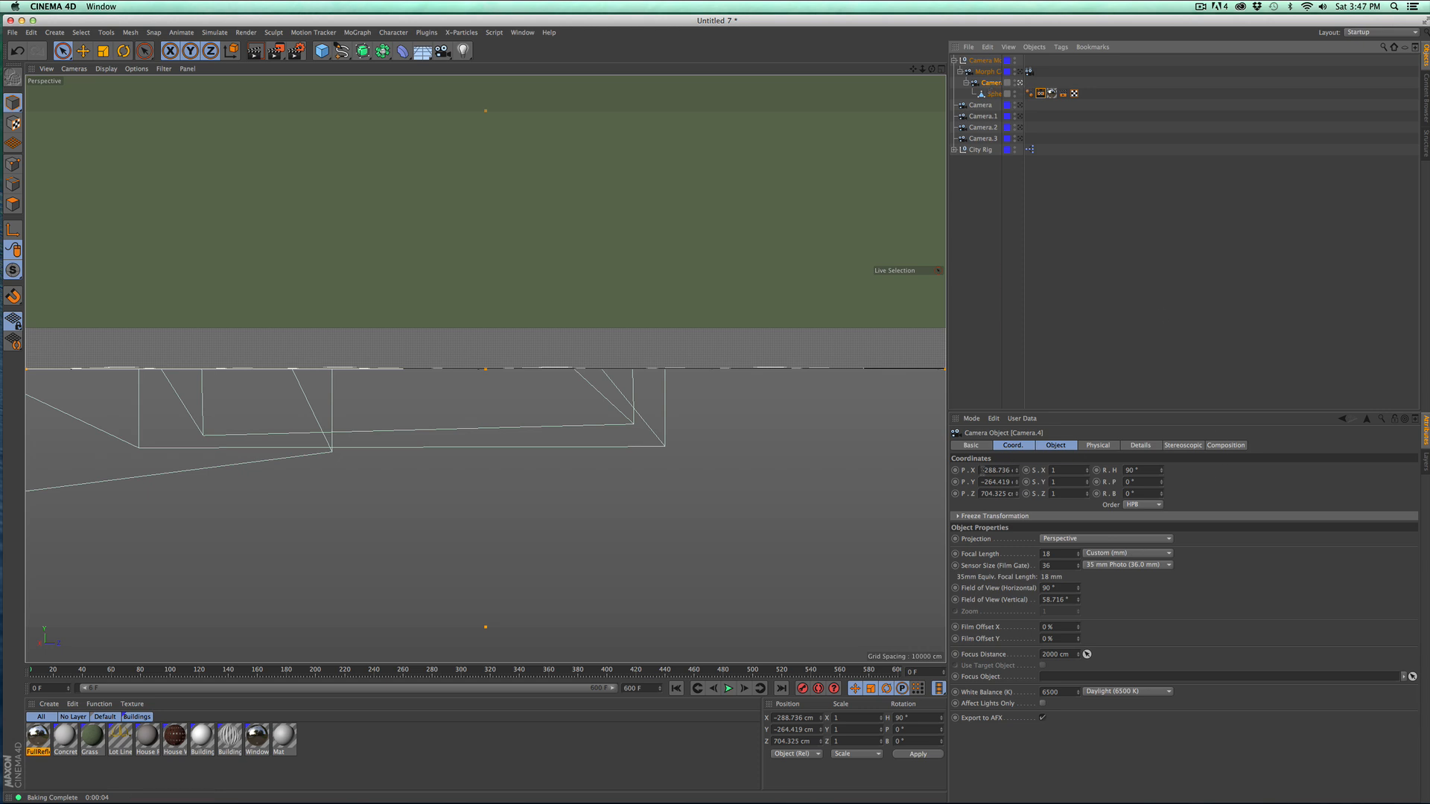
left_click_drag(981, 470, 1072, 470)
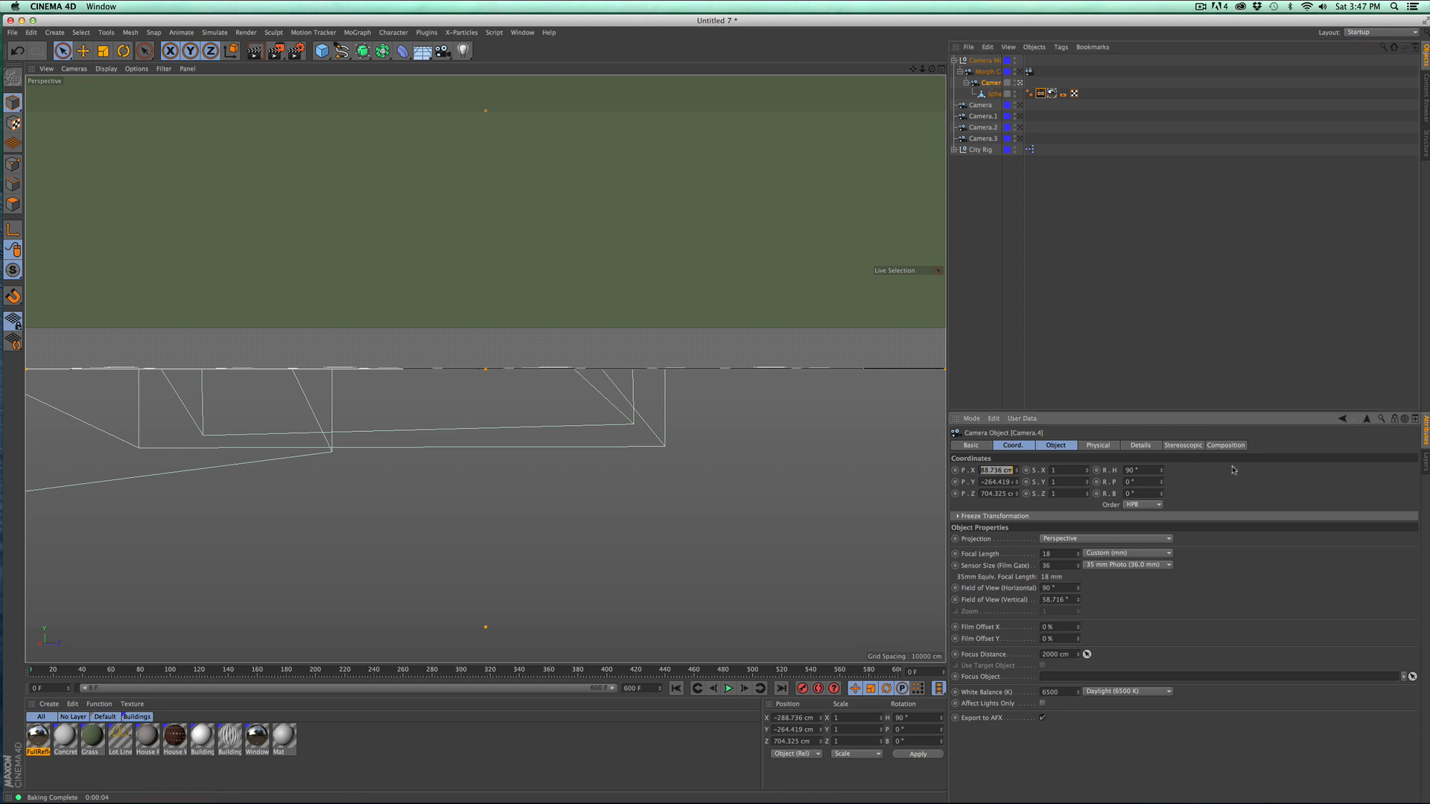
type("0")
key("Tab")
type("0")
key("Tab")
type("0")
key("Tab")
key("Tab")
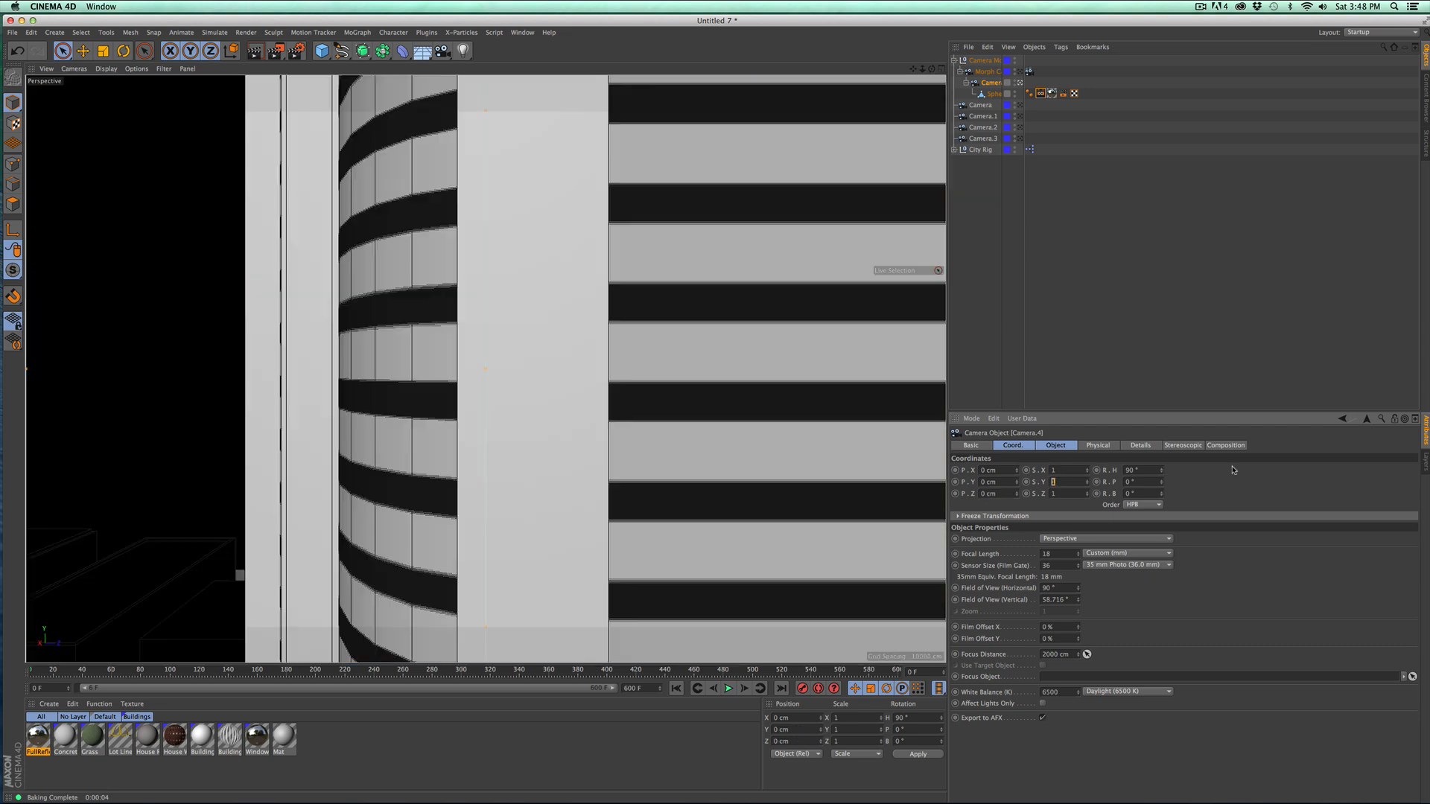
key("Tab")
key("Tab")
type("0")
key("Return")
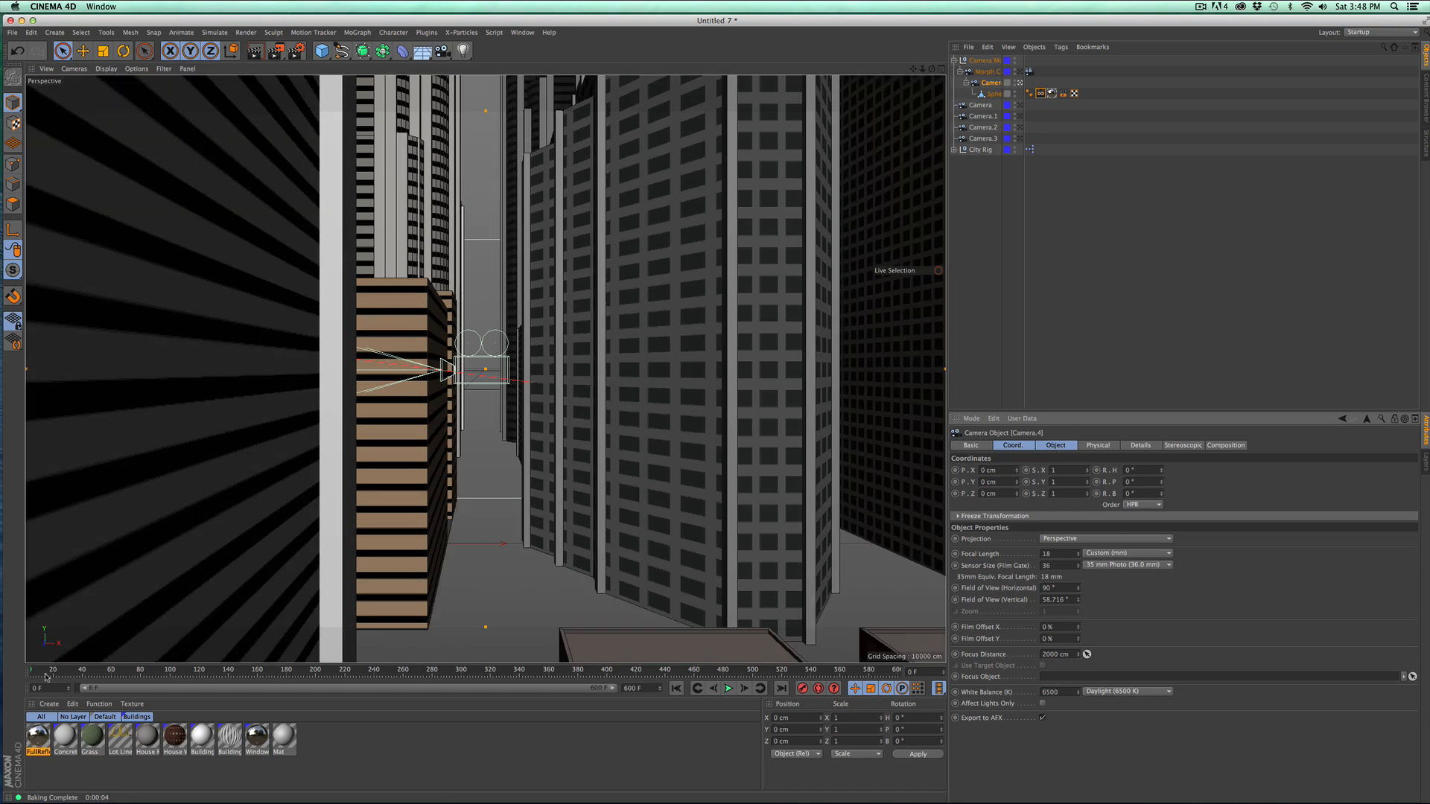
Step: Bake the Sphere's reflection texture at frame 0, overwriting the existing Big0Reflection.png and continuing despite the missing TileLines texture
left_click_drag(45, 675, 2, 675)
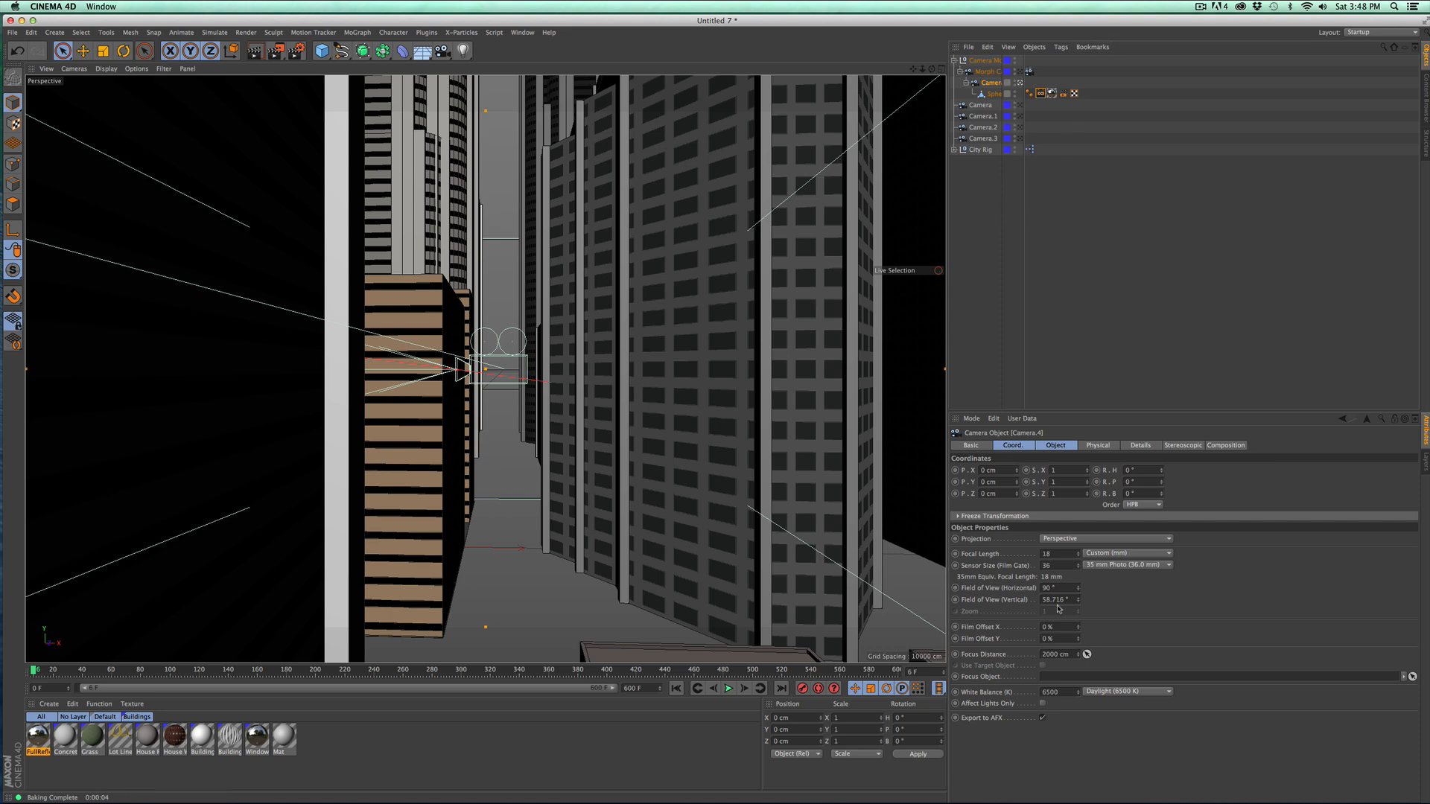
left_click(1041, 94)
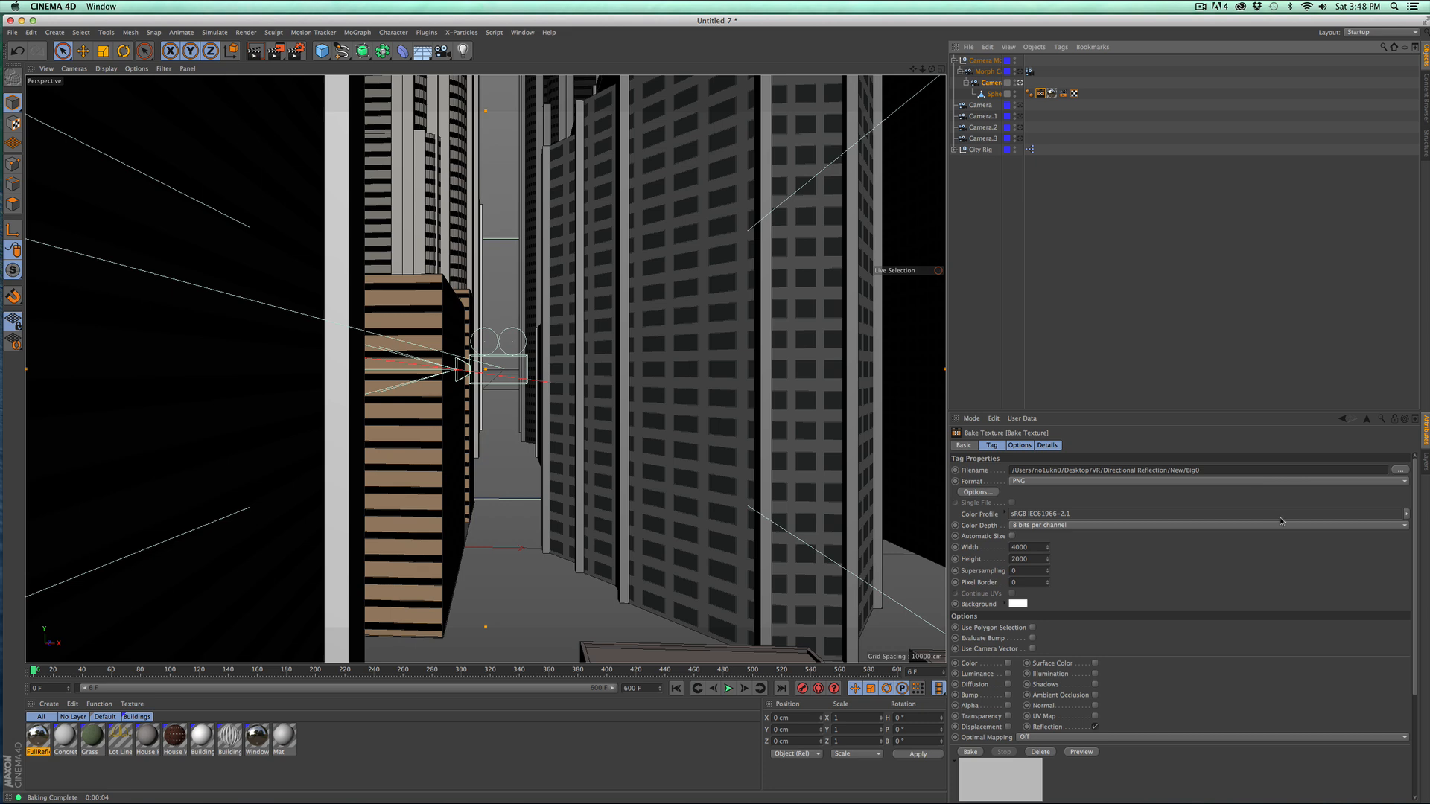
scroll(958, 636, "down", 3)
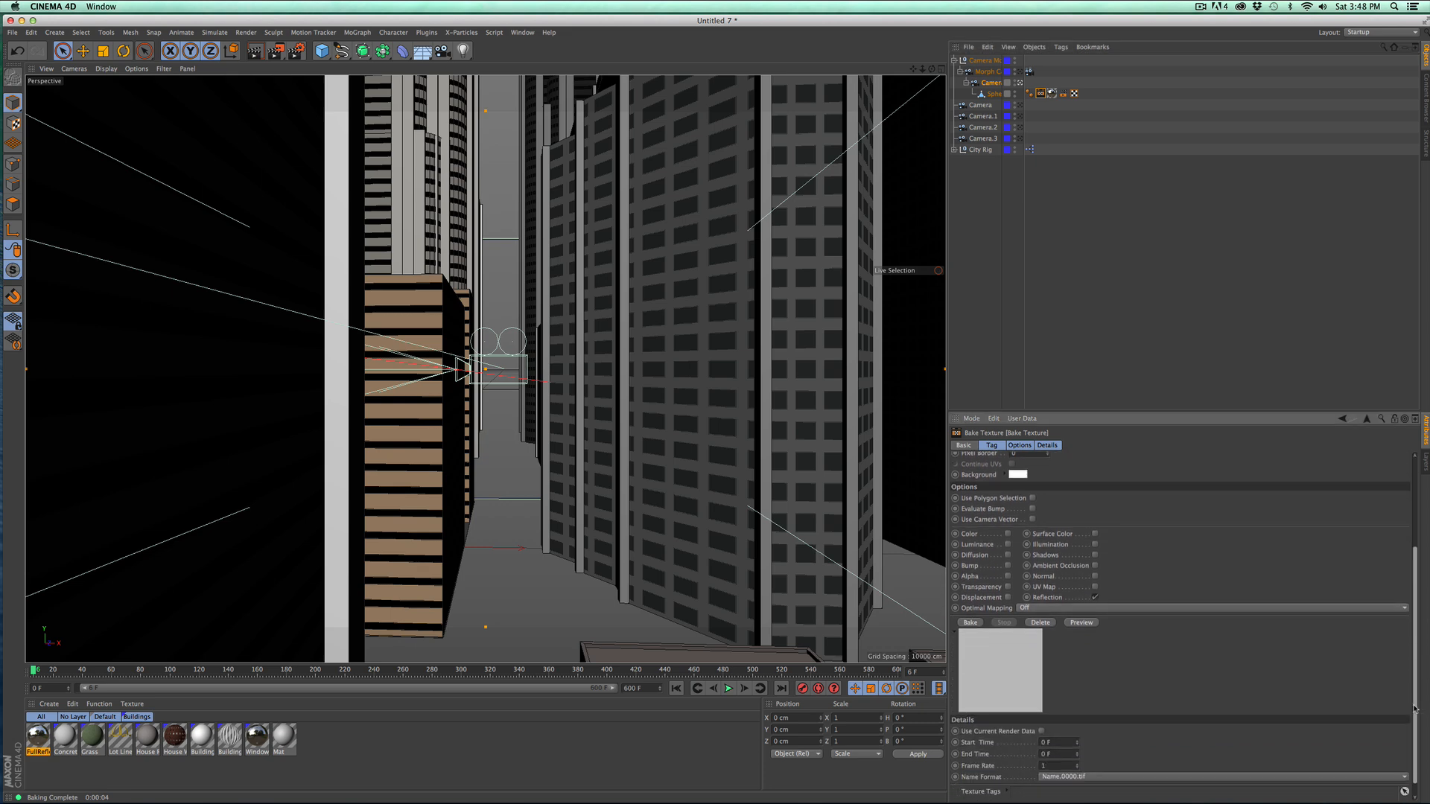
left_click(970, 626)
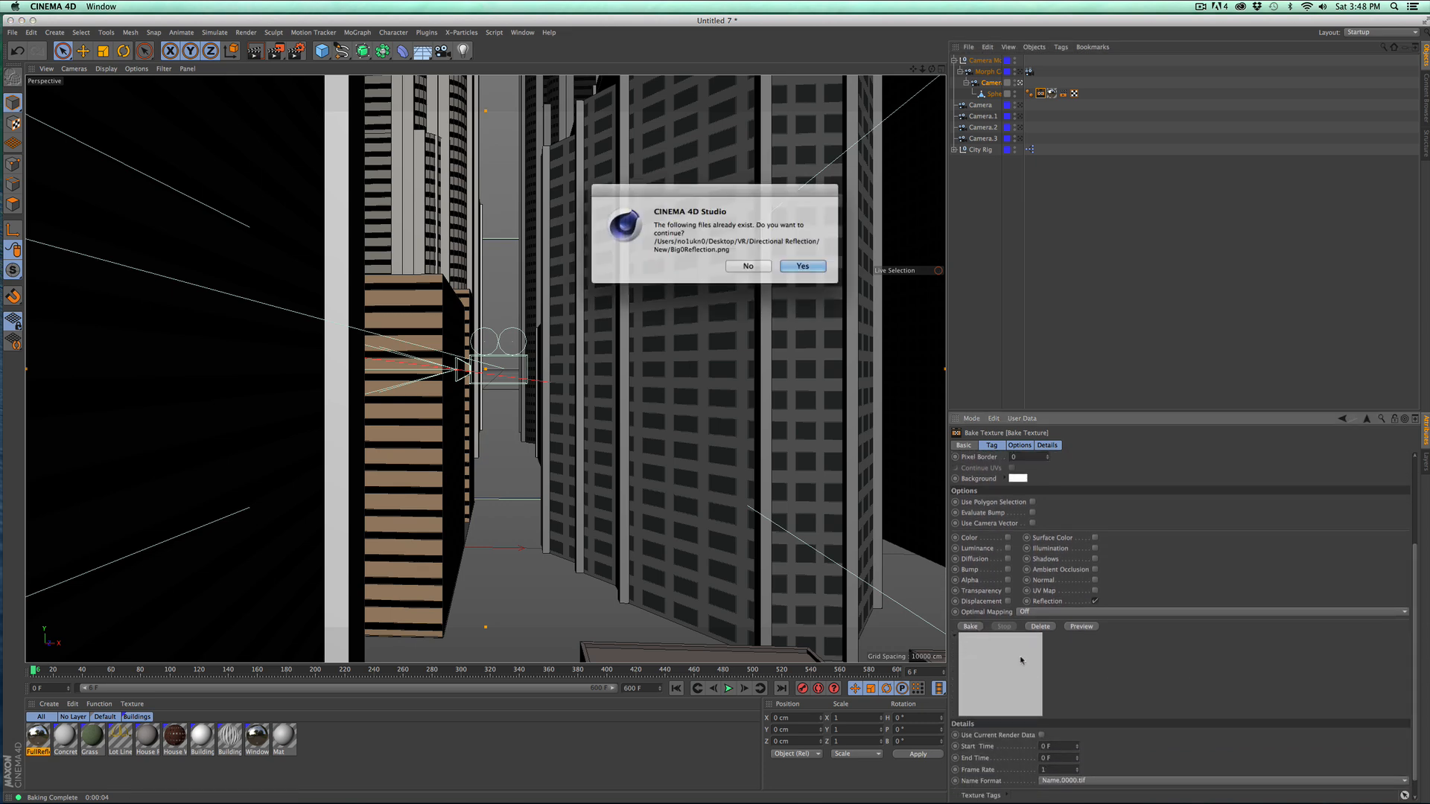
left_click(798, 265)
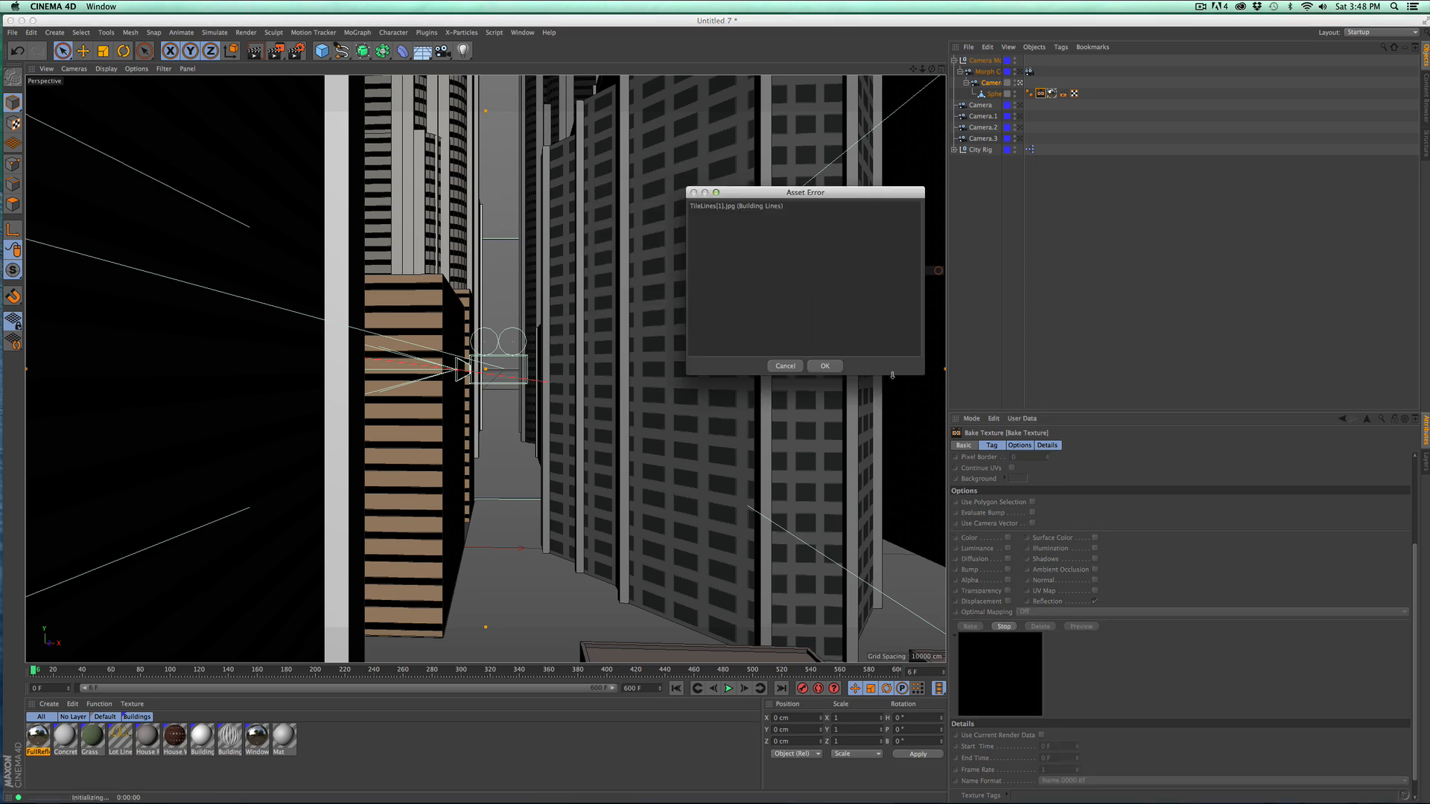
left_click(824, 366)
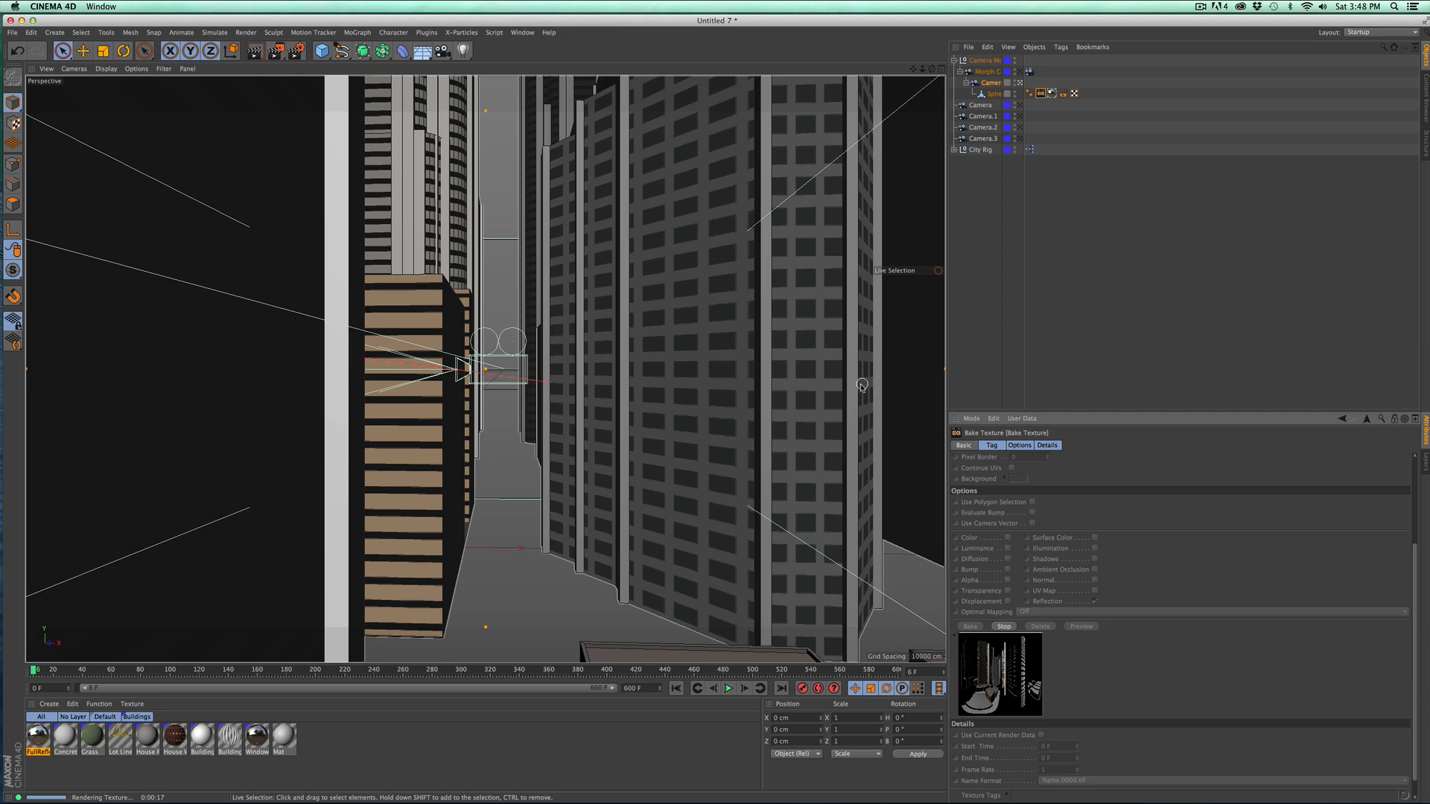
Step: Switch to Finder and preview the baked Big0Reflection.png in the New folder
key("super+Tab")
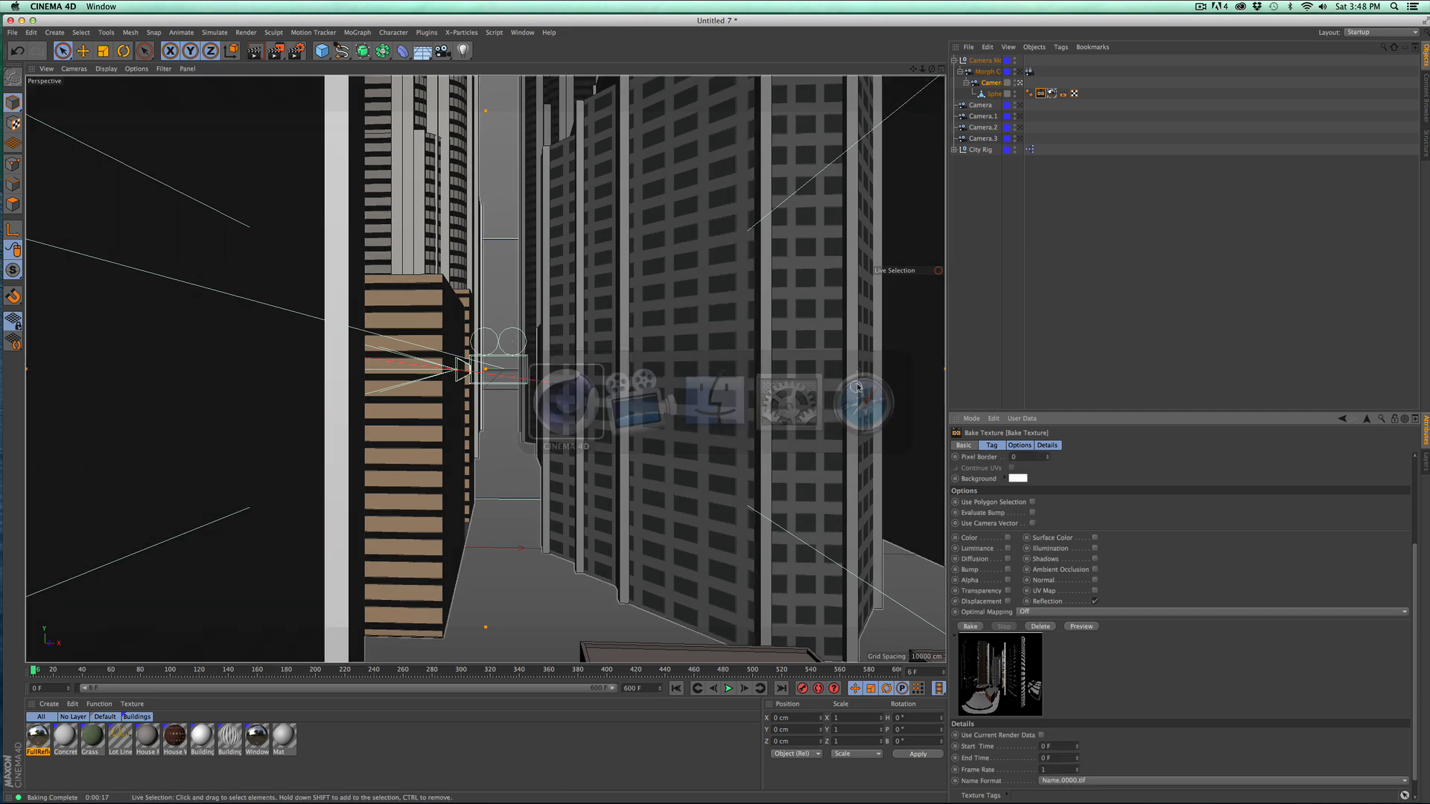
key("super+Tab")
left_click(714, 377)
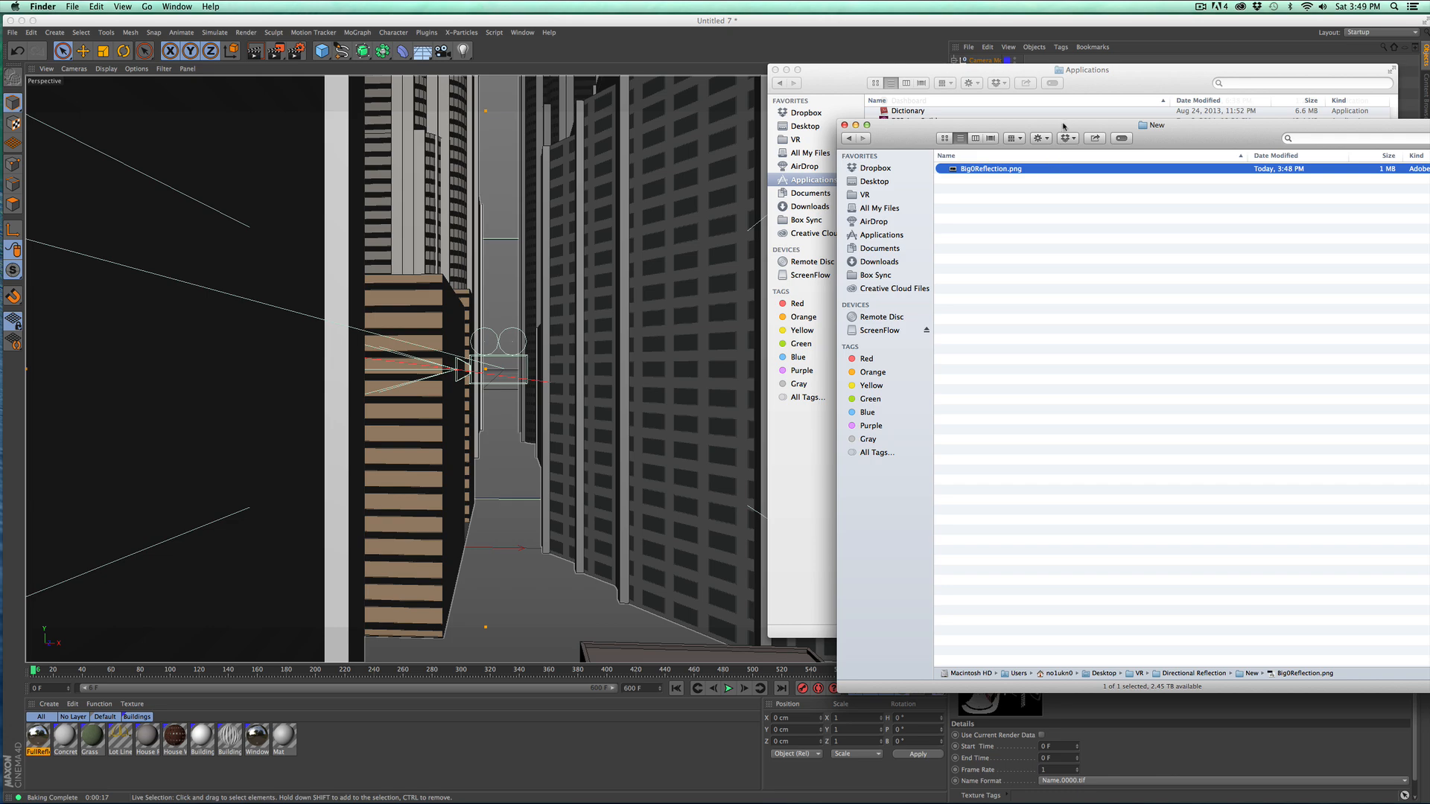
key("space")
key("space")
key("space")
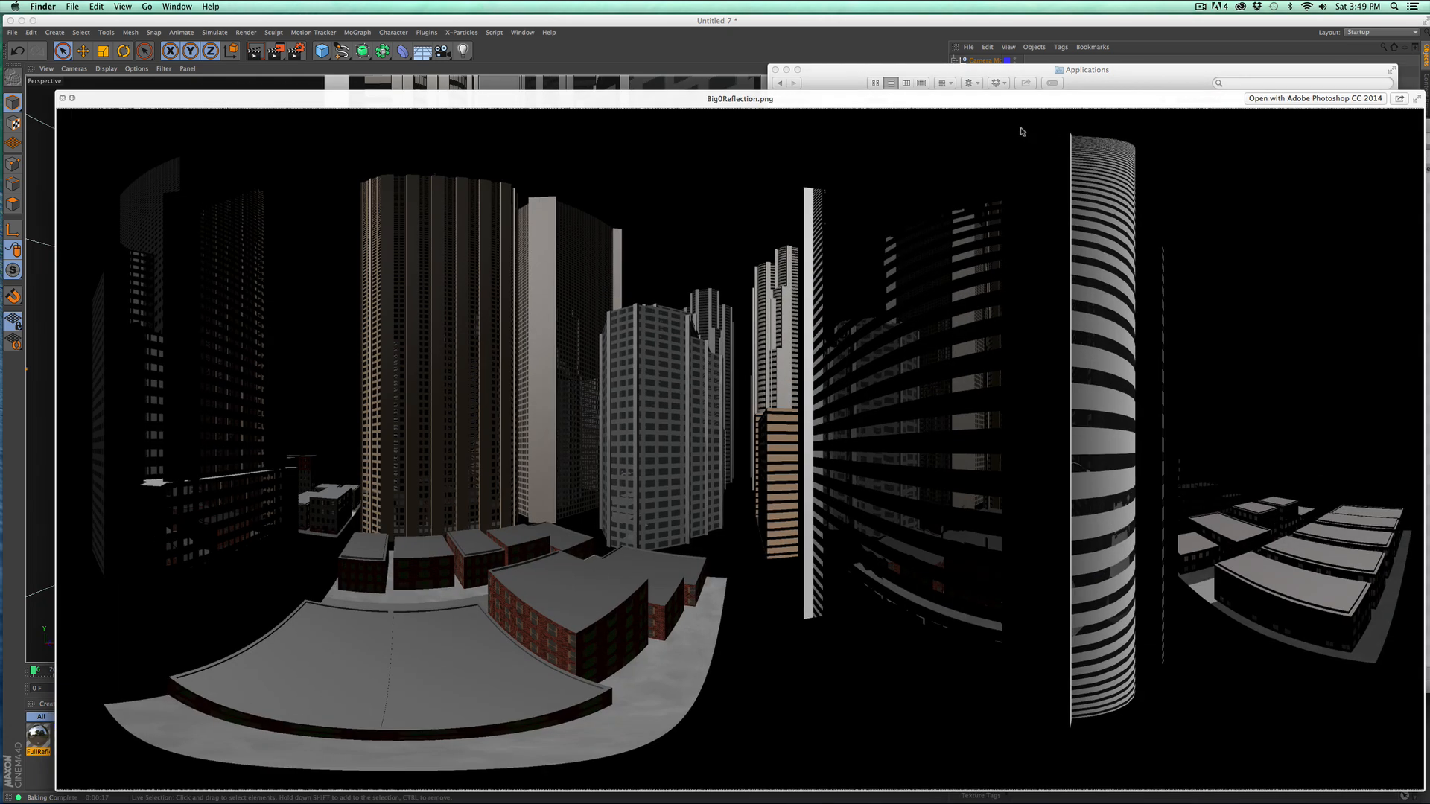
key("space")
key("space")
key("space")
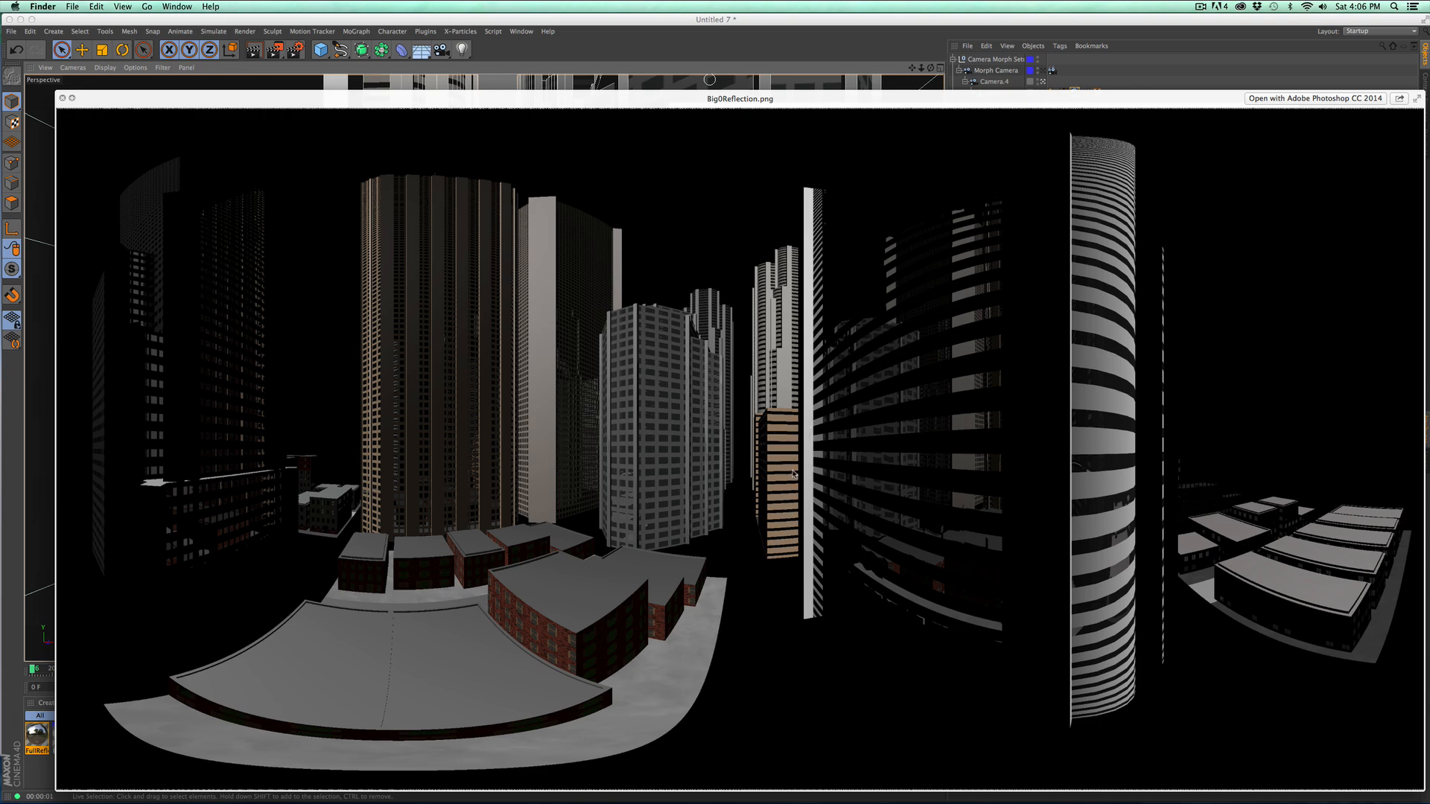
key("space")
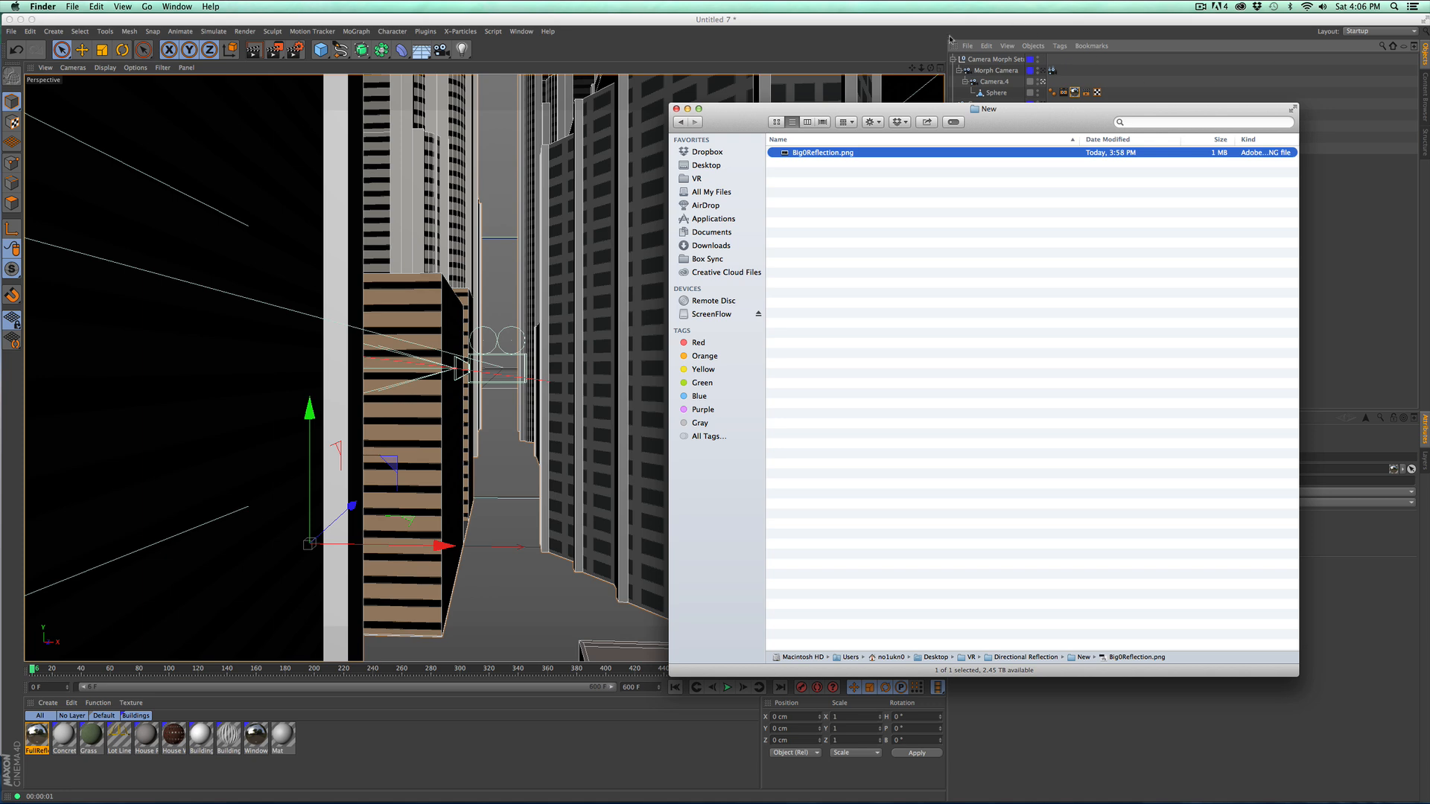
Step: Return to Cinema 4D and set the Sphere's Bake Texture tag to end time 600 F and frame rate 60
left_click(884, 44)
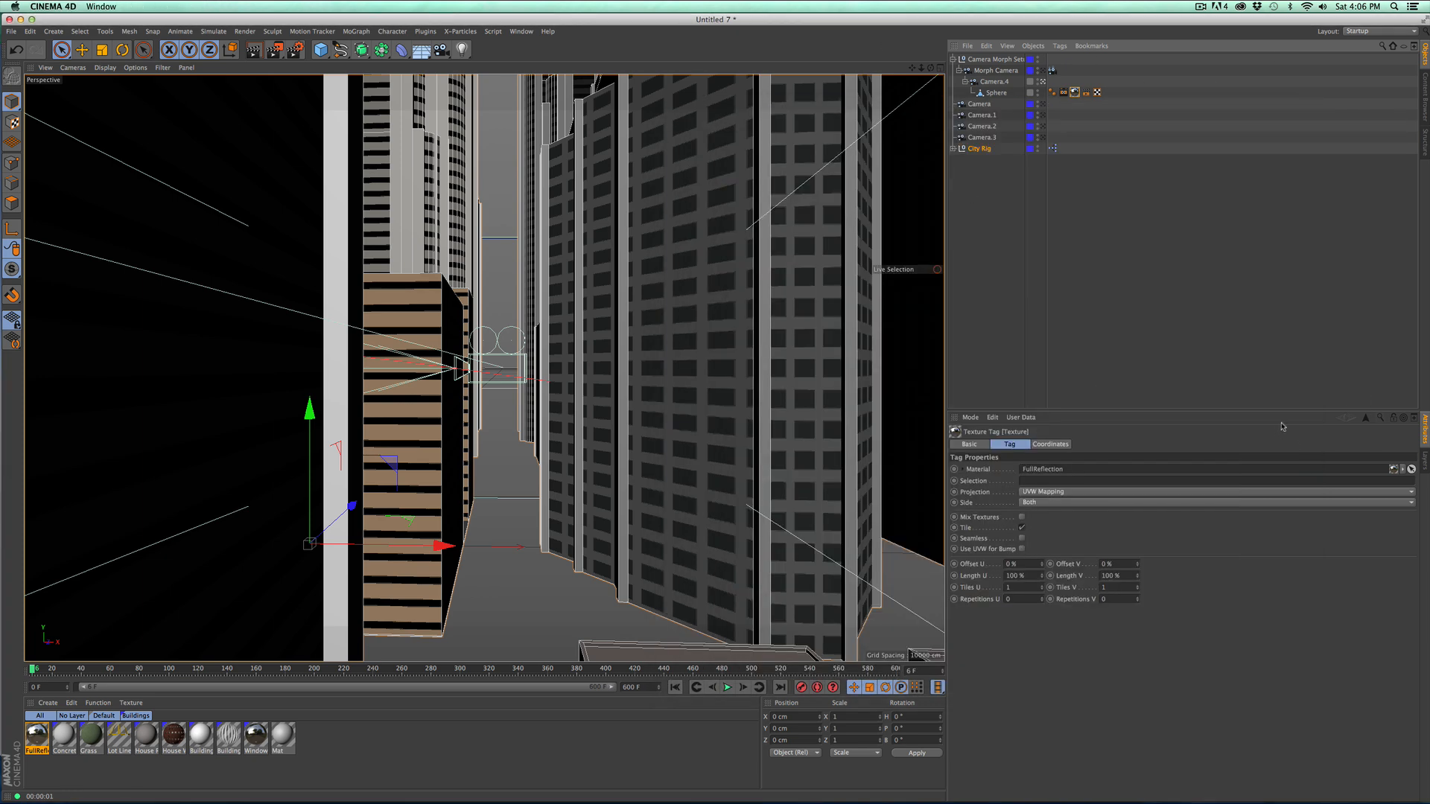
left_click(1063, 92)
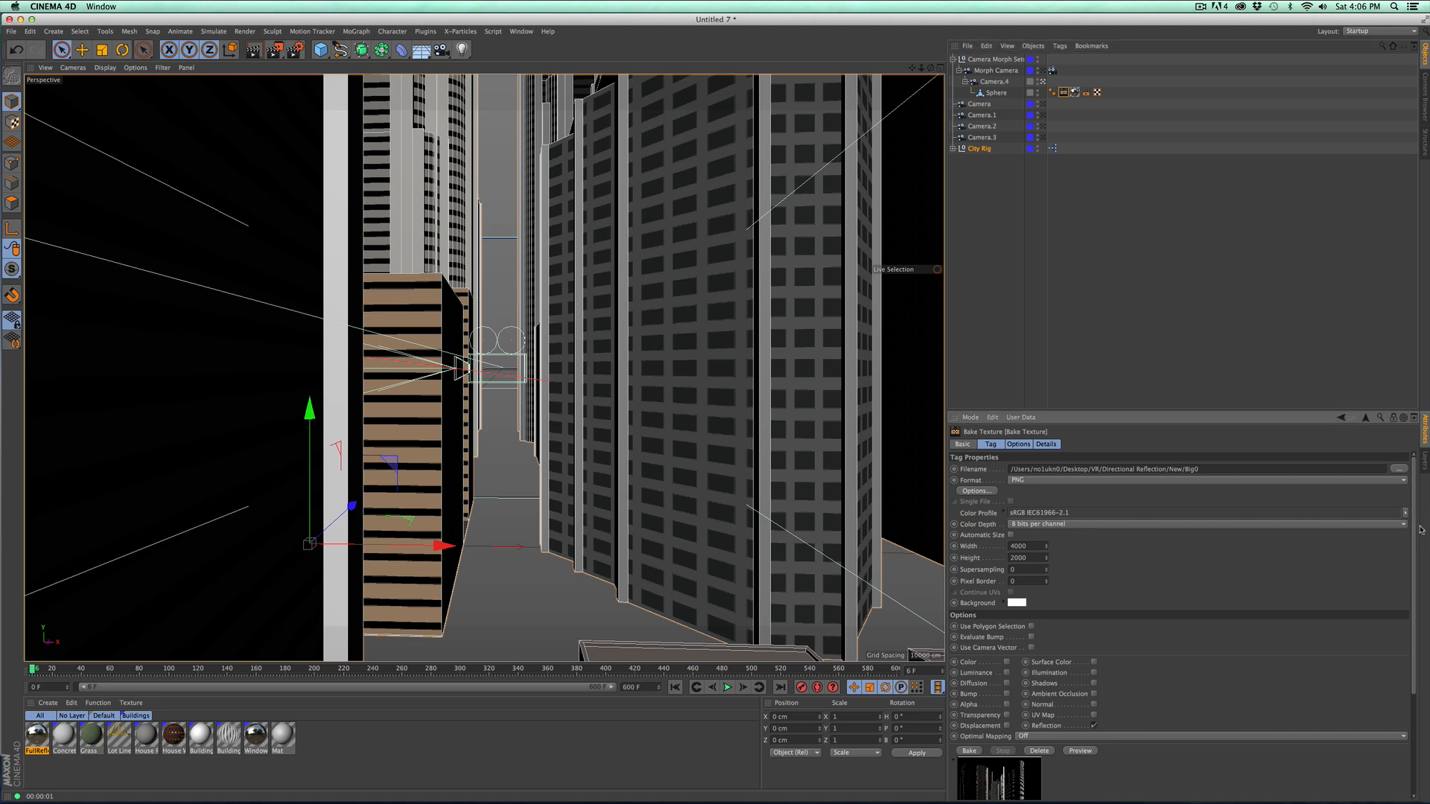
scroll(1408, 709, "down", 5)
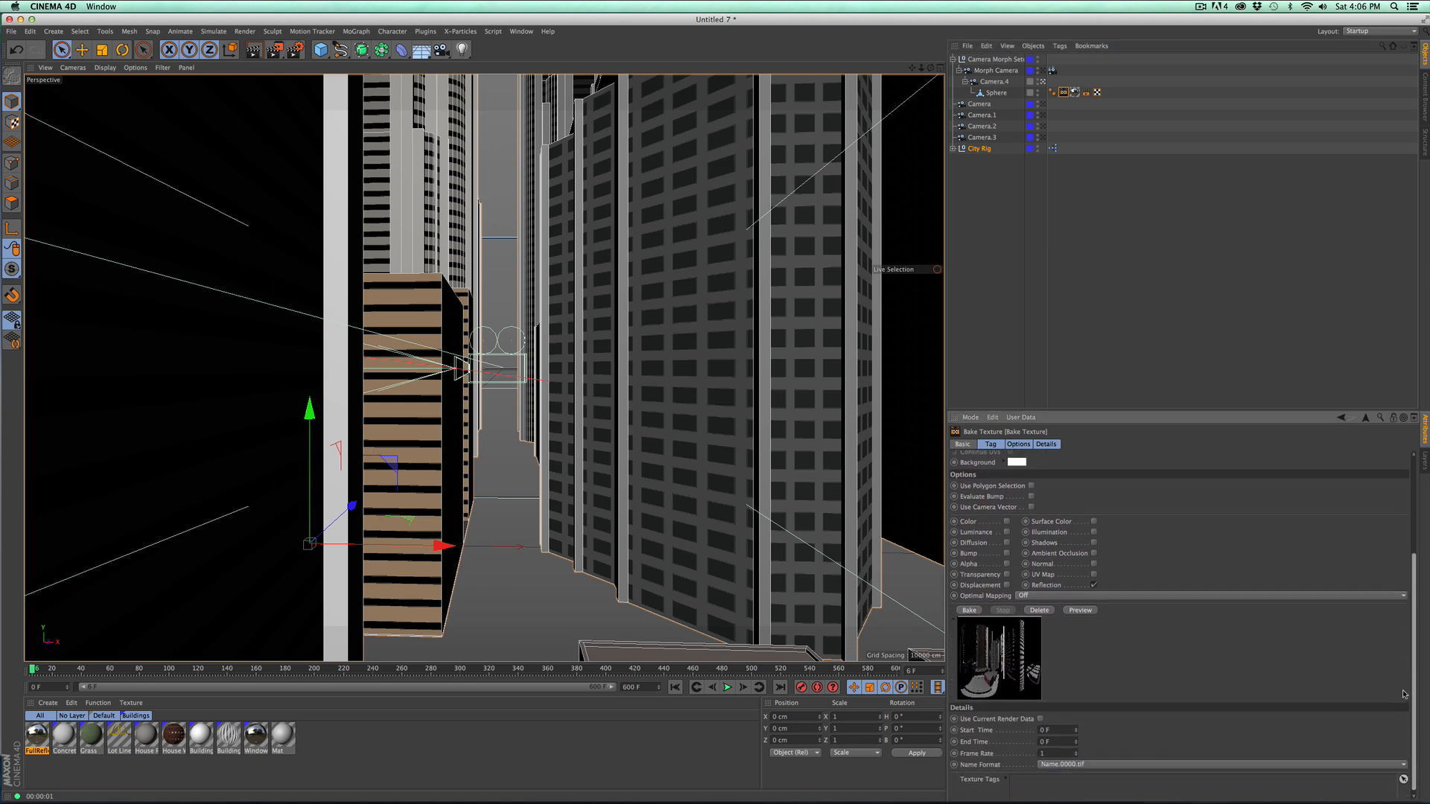
left_click_drag(1413, 707, 1413, 702)
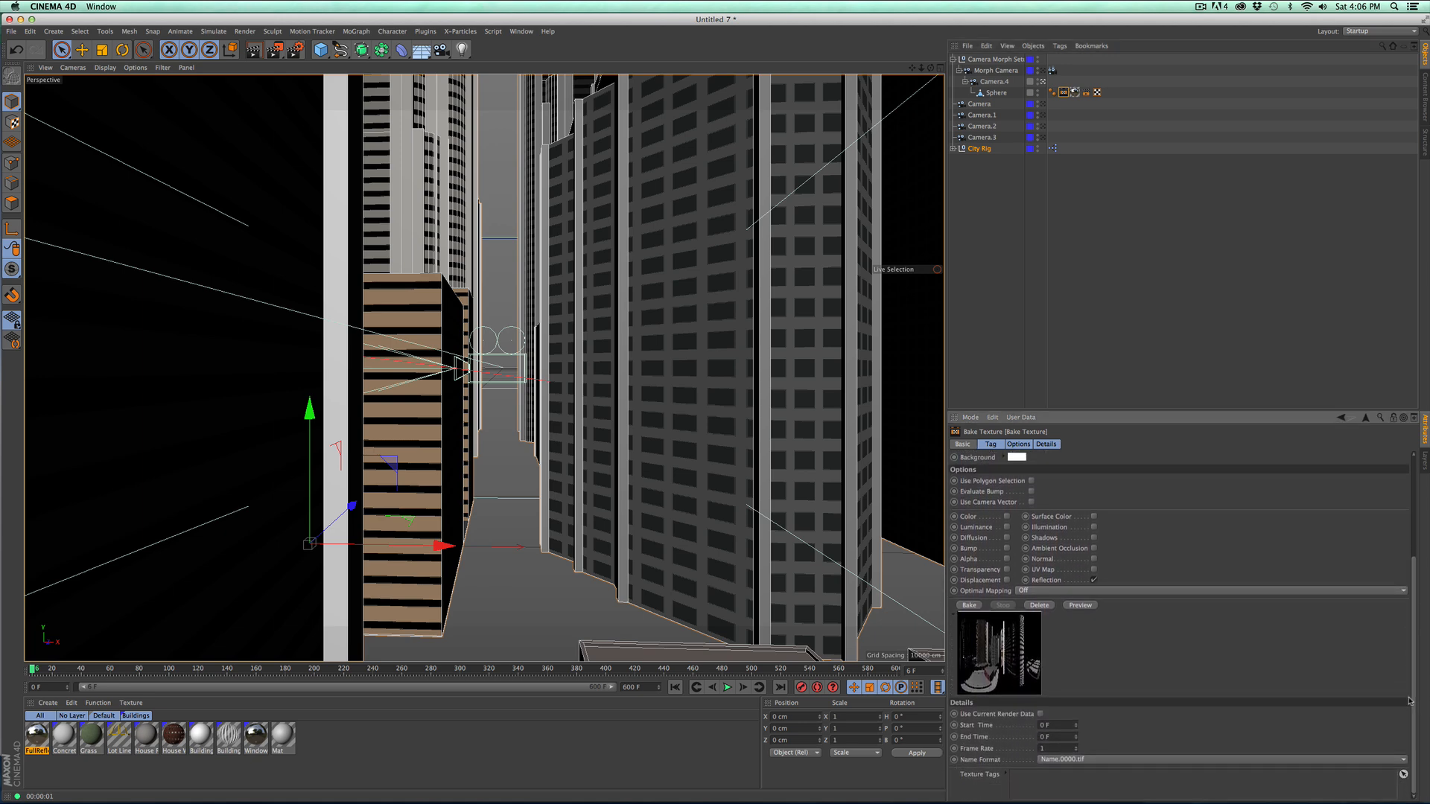
left_click(1056, 736)
type("600")
key("Tab")
type("60")
Step: Set the Bake Texture tag's output format to QuickTime Movie
left_click_drag(1416, 580, 1414, 476)
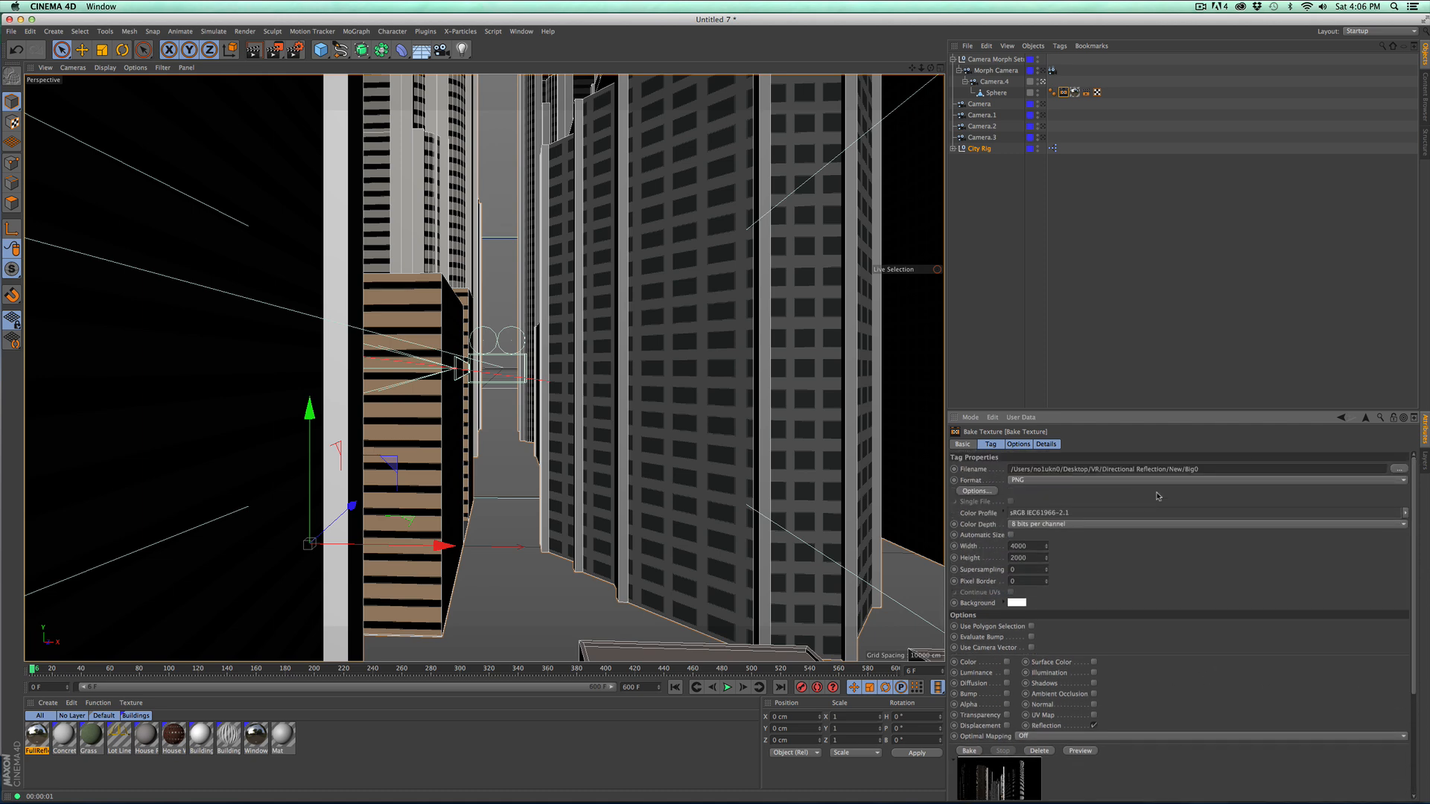
left_click(1052, 480)
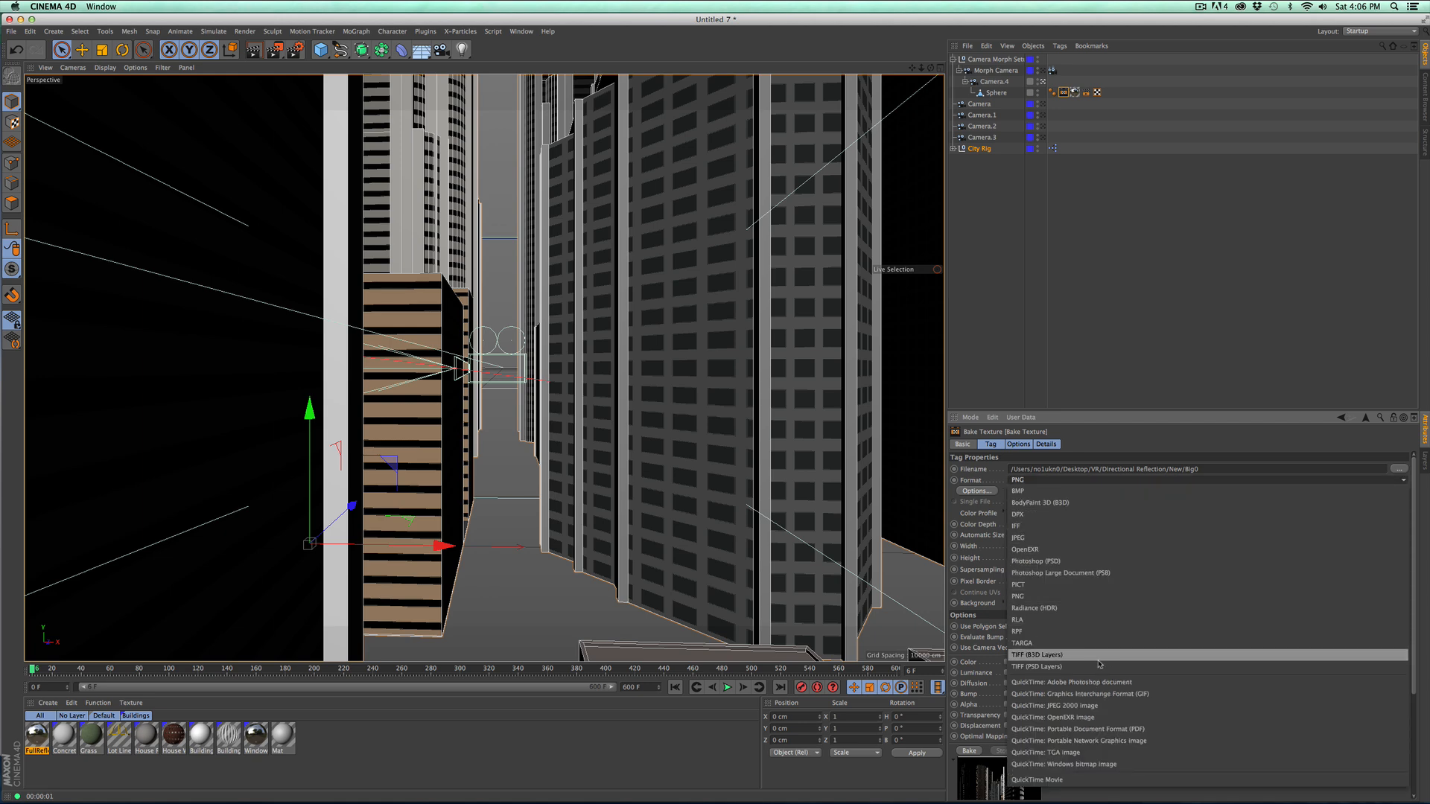
left_click(1088, 783)
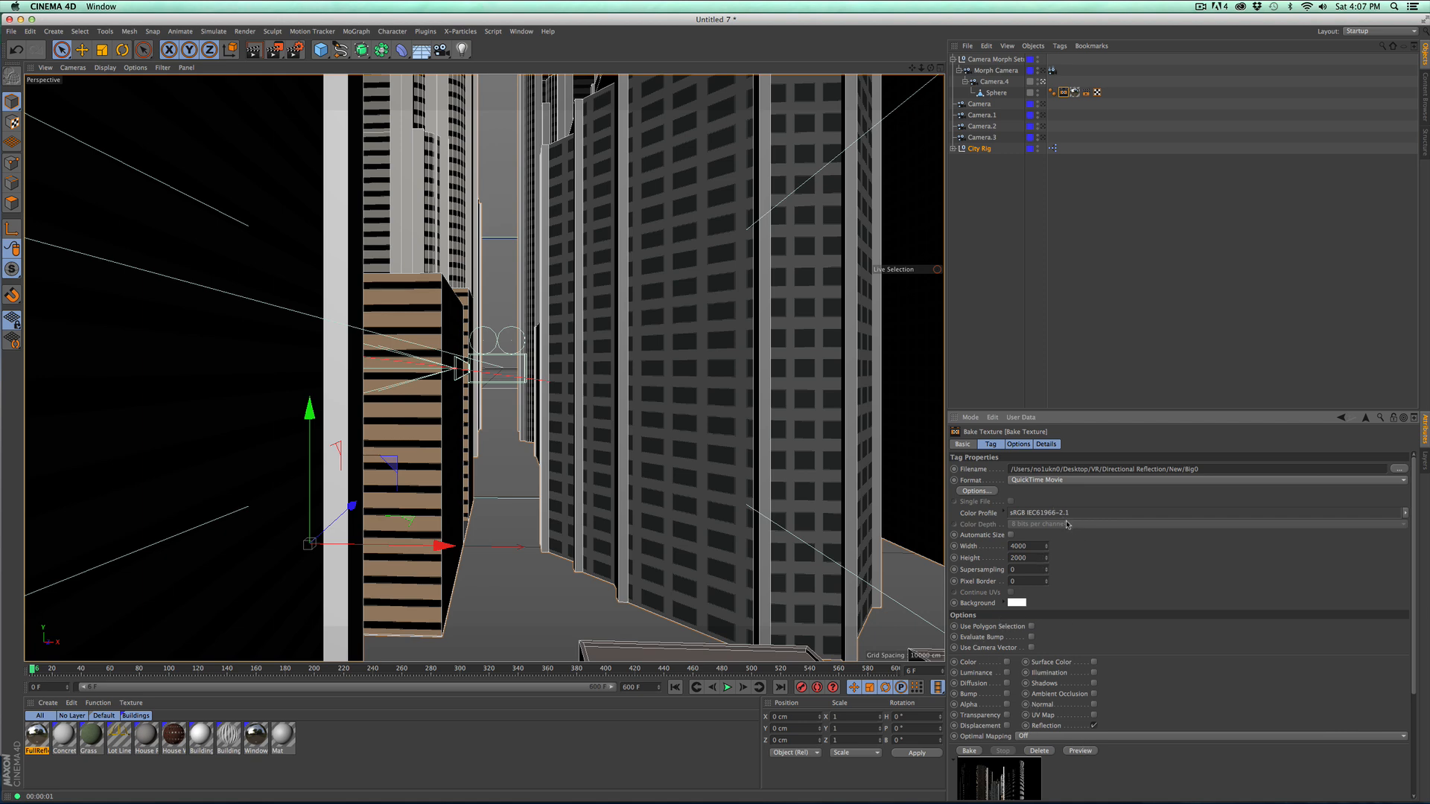
Step: Bake the Sphere's reflection sequence as a movie, continuing despite the missing TileLines texture
scroll(1414, 568, "down", 1)
left_click_drag(1415, 568, 1405, 651)
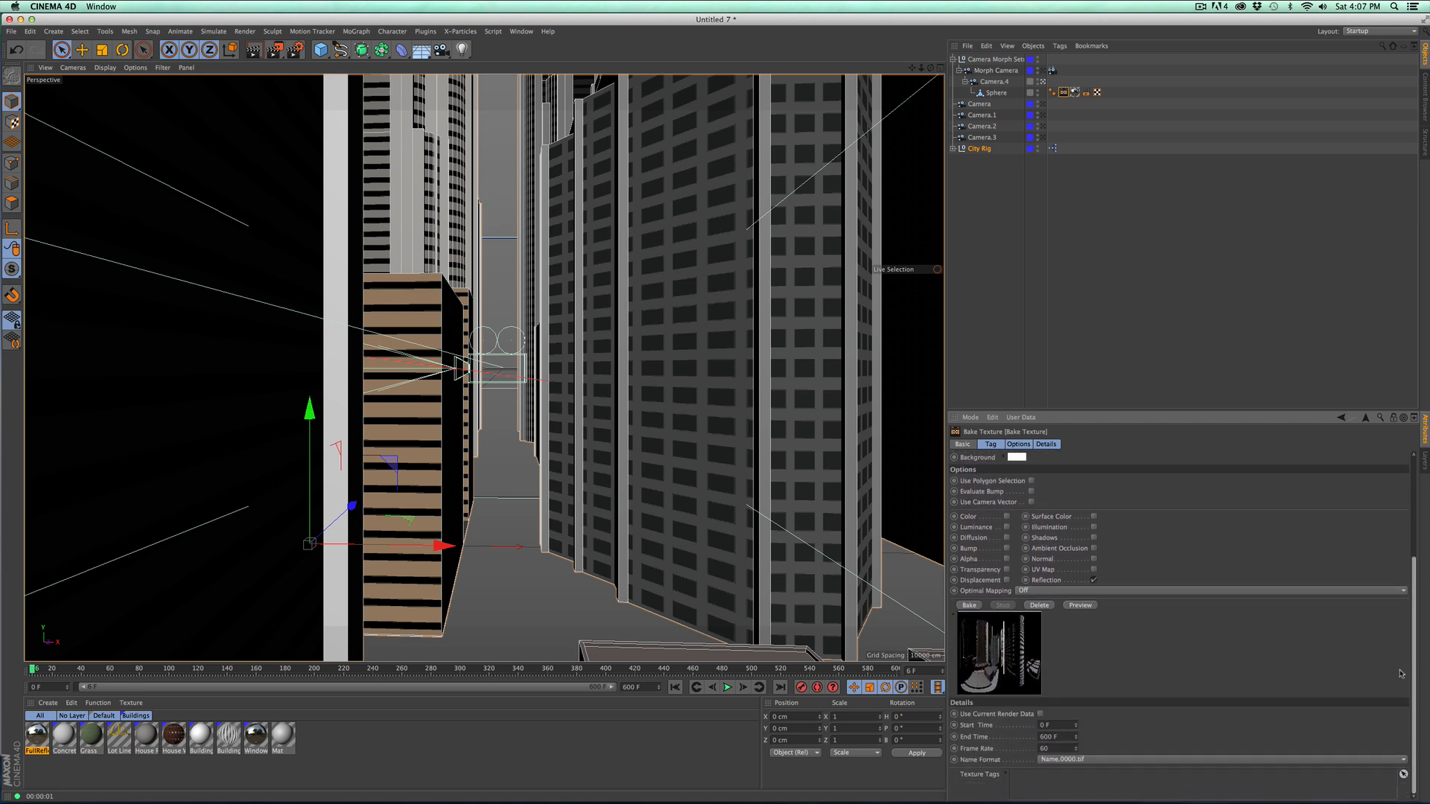
left_click(972, 605)
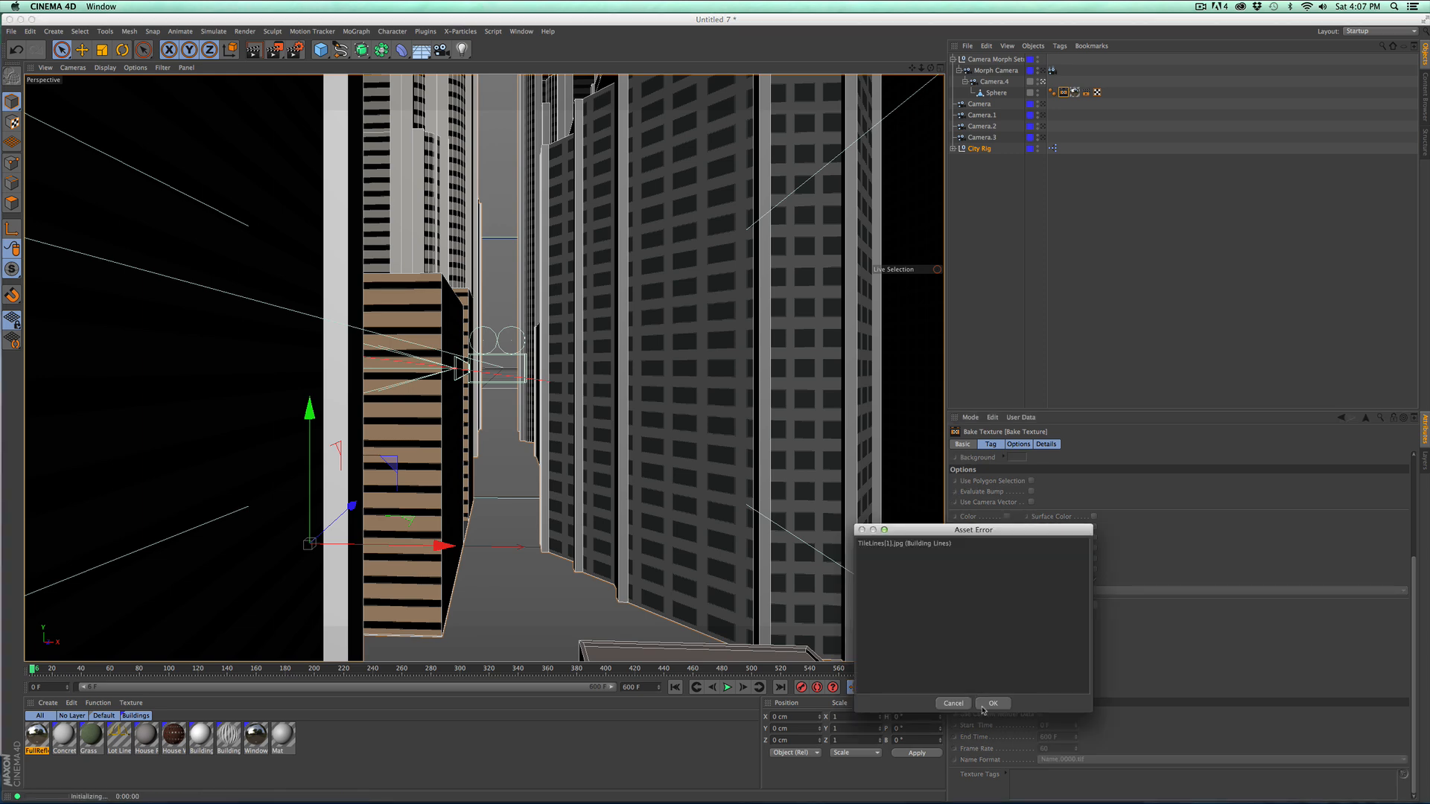
left_click(983, 703)
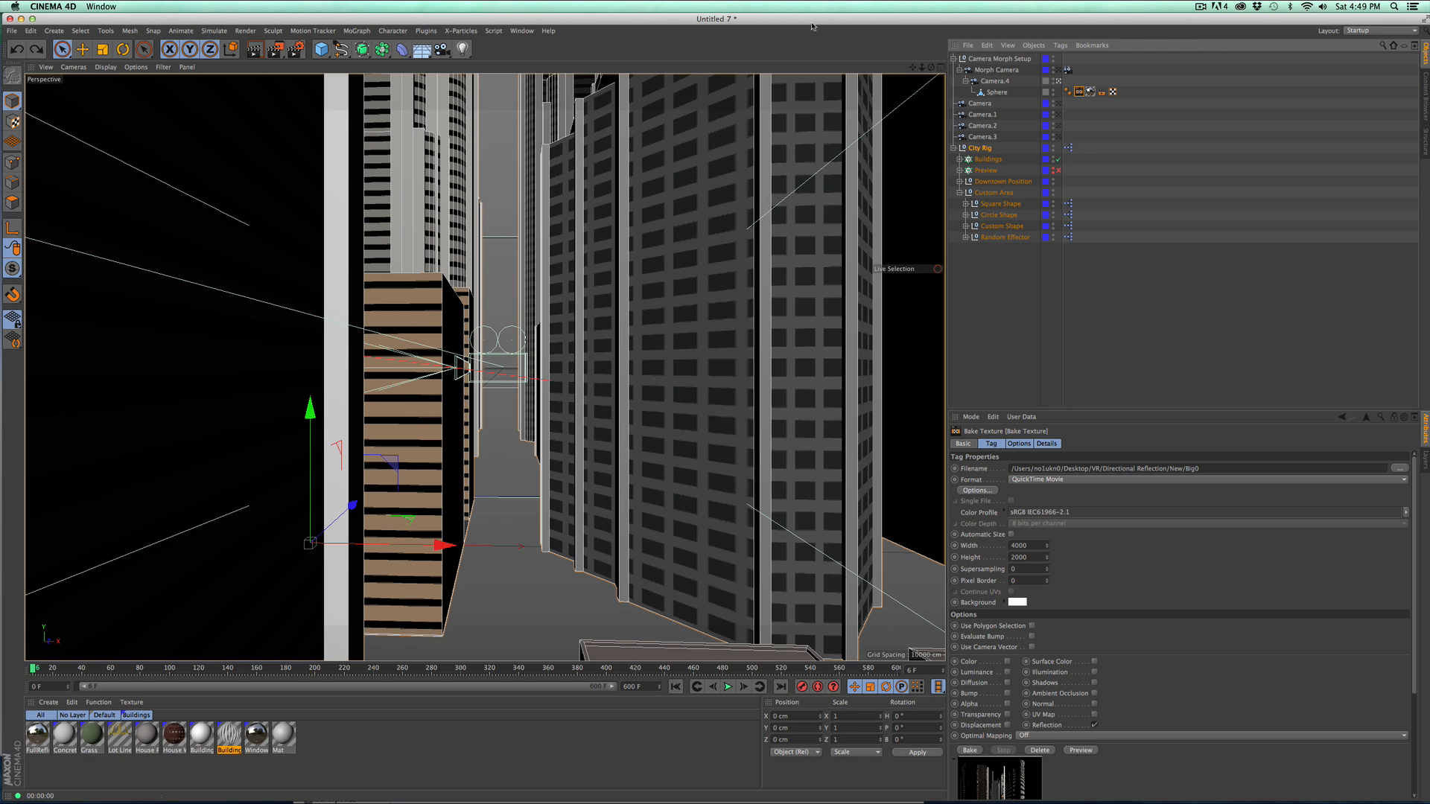
Step: Start a test render, cancel it at the asset error, and open the Building Lines material in the Material Editor
key("super+r")
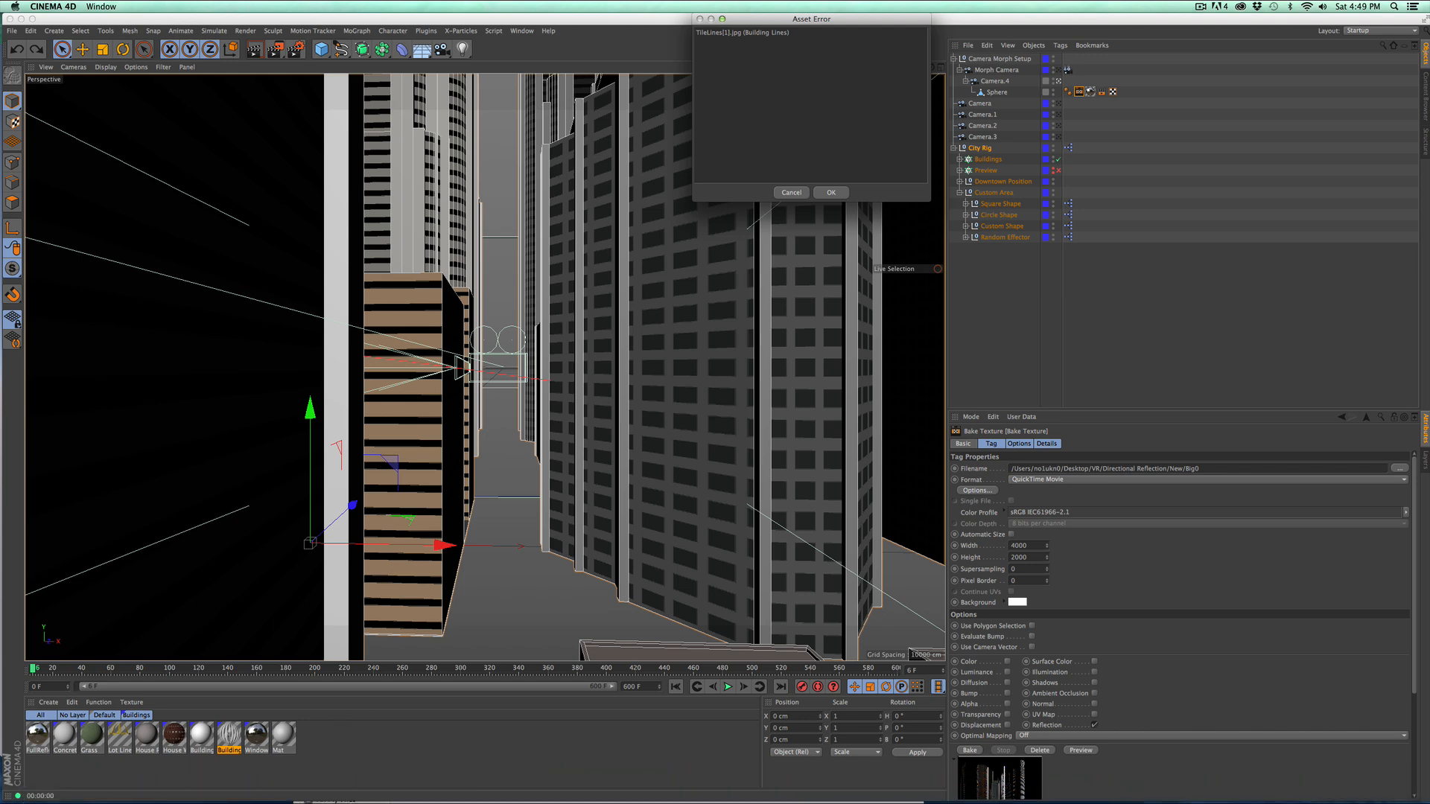
left_click(790, 193)
left_click(231, 737)
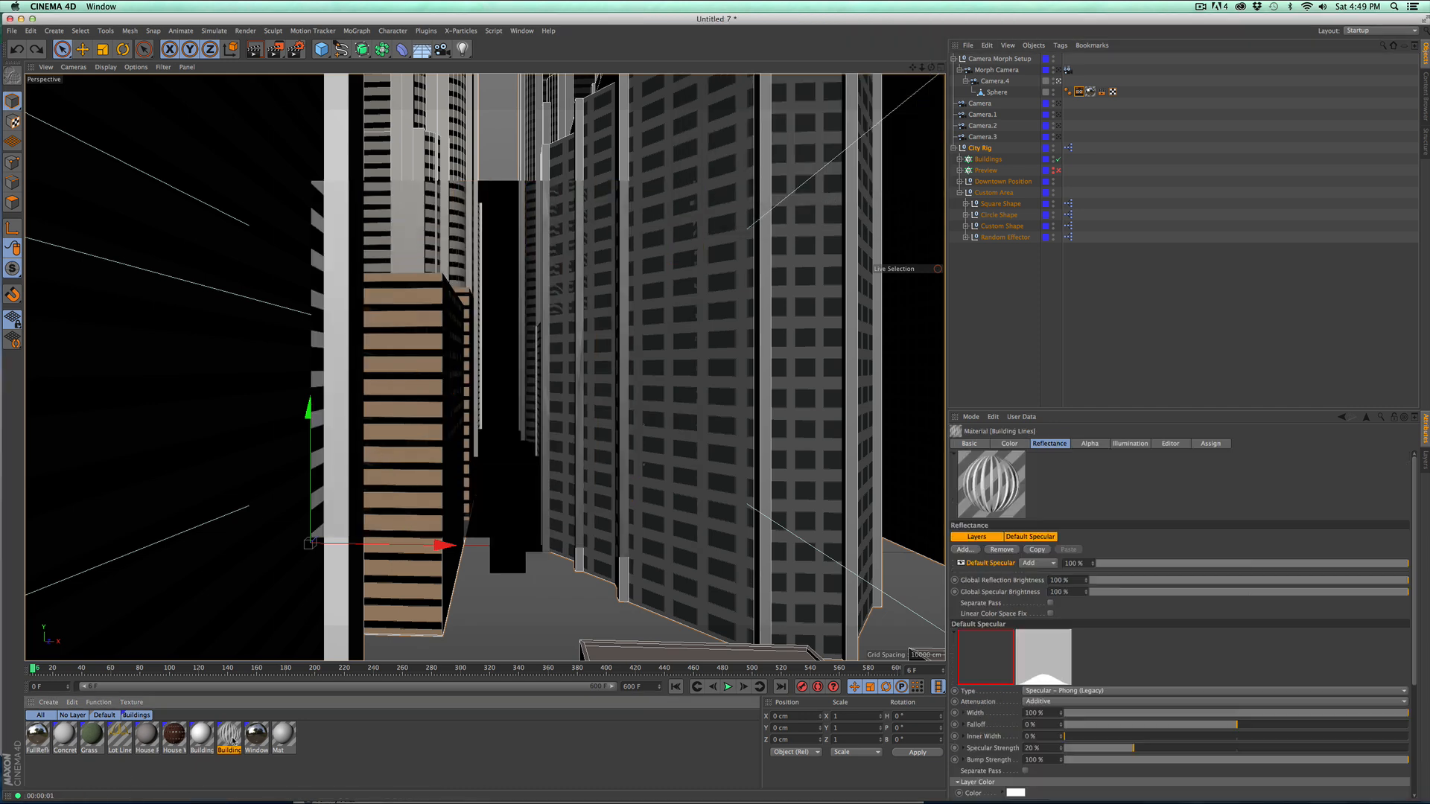
double_click(231, 737)
left_click_drag(348, 75, 827, 24)
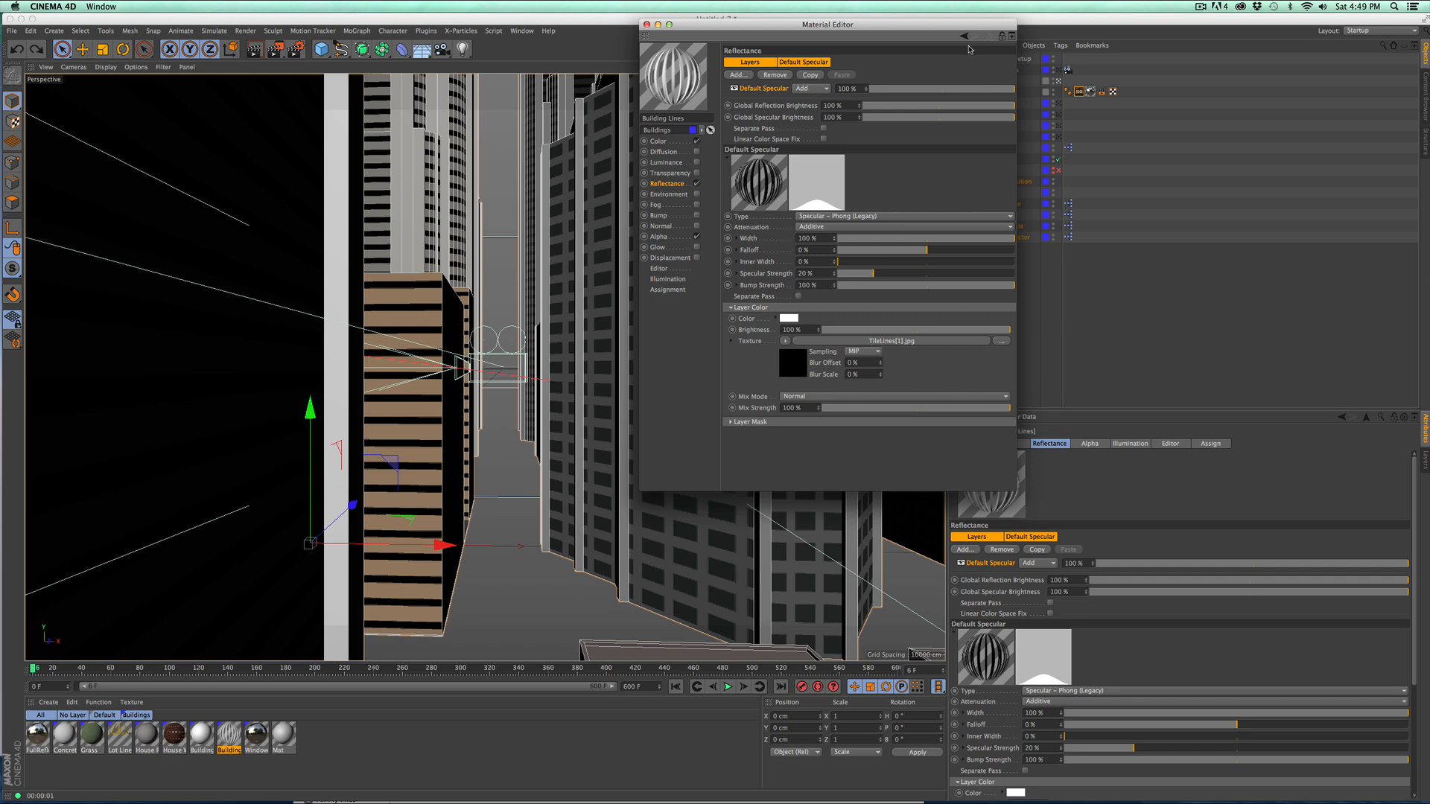
left_click_drag(959, 25, 1336, 72)
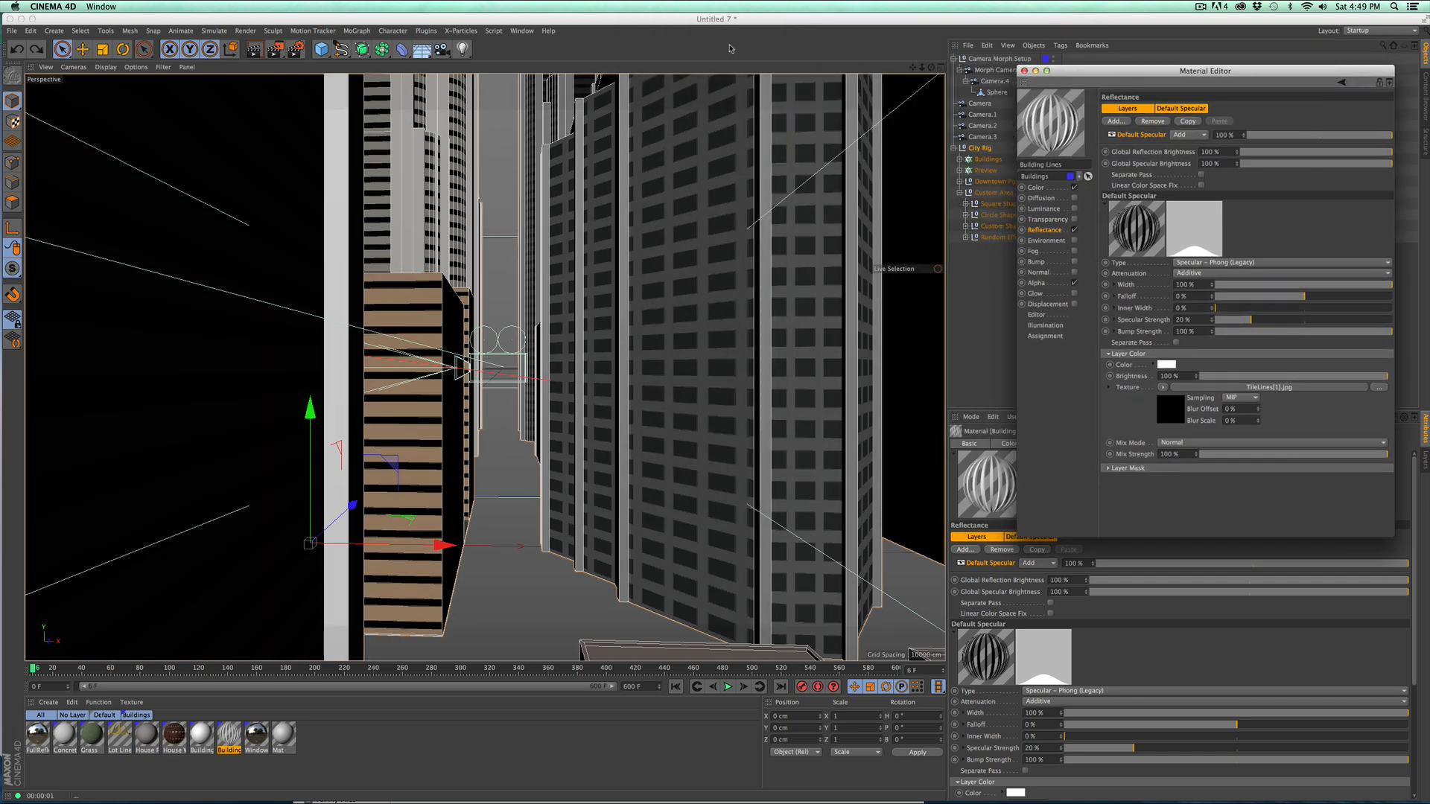
Step: Test-render the view again, checking the missing asset against the Building Lines reflectance texture and continuing anyway
key("super+r")
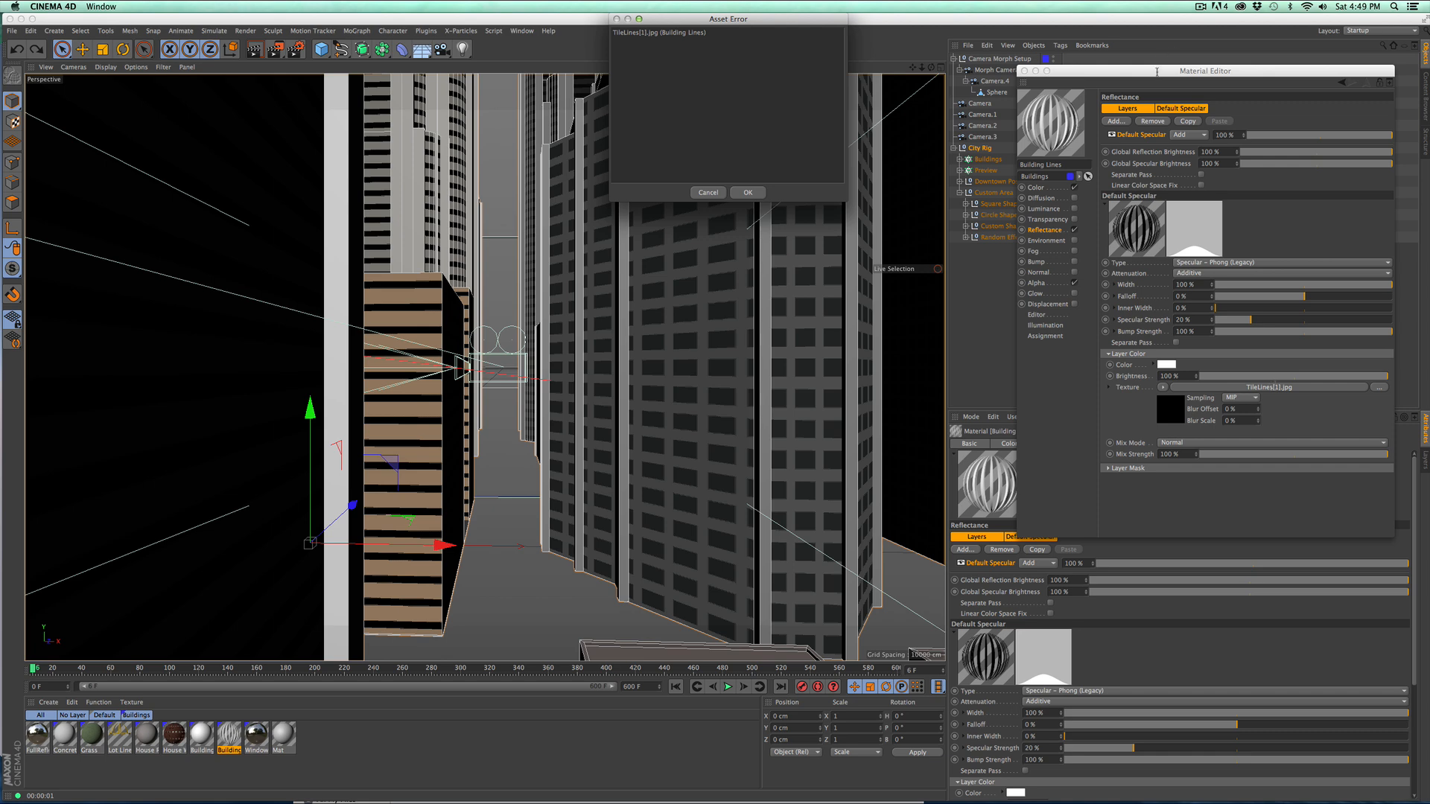
left_click_drag(1156, 72, 960, 110)
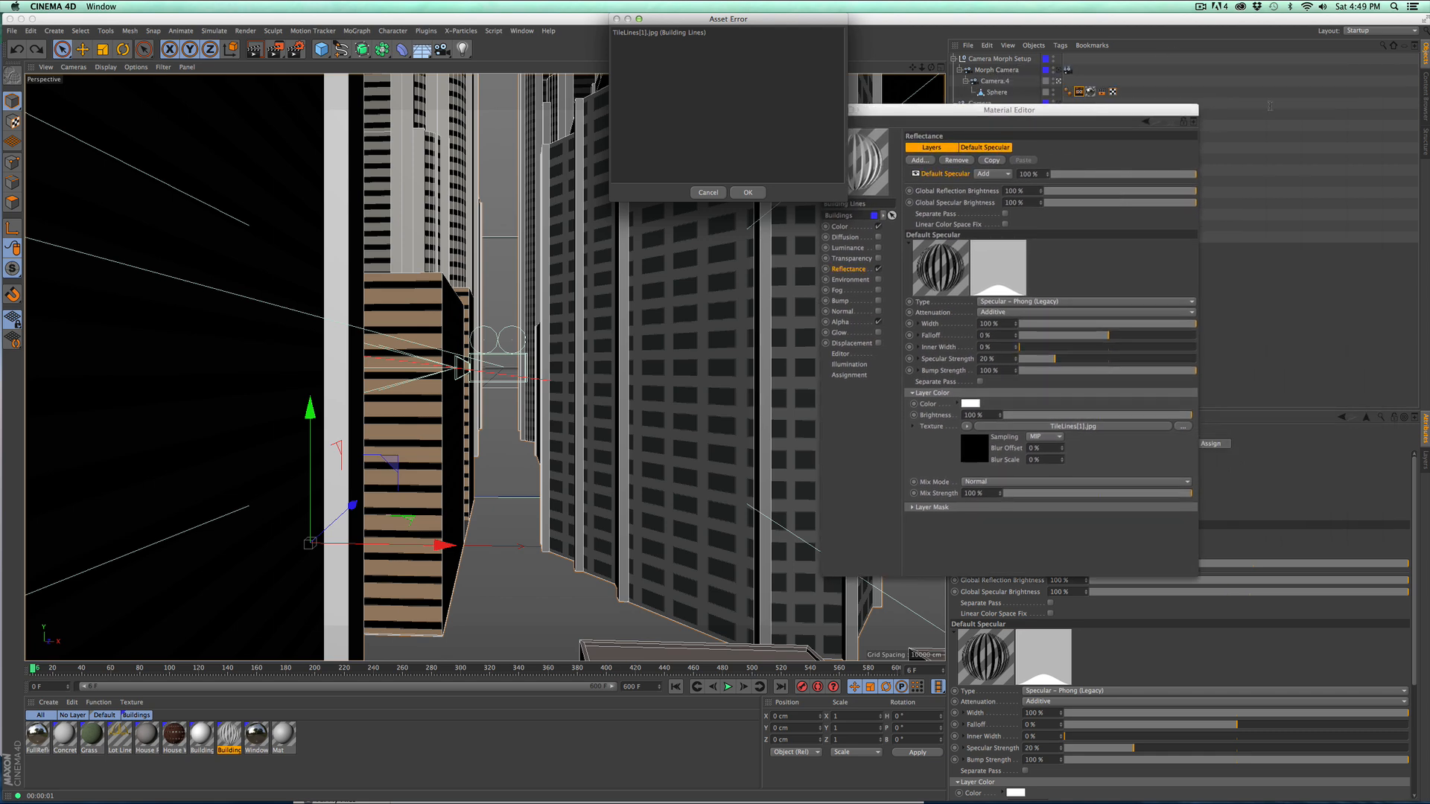
left_click_drag(1117, 116, 888, 195)
left_click(748, 192)
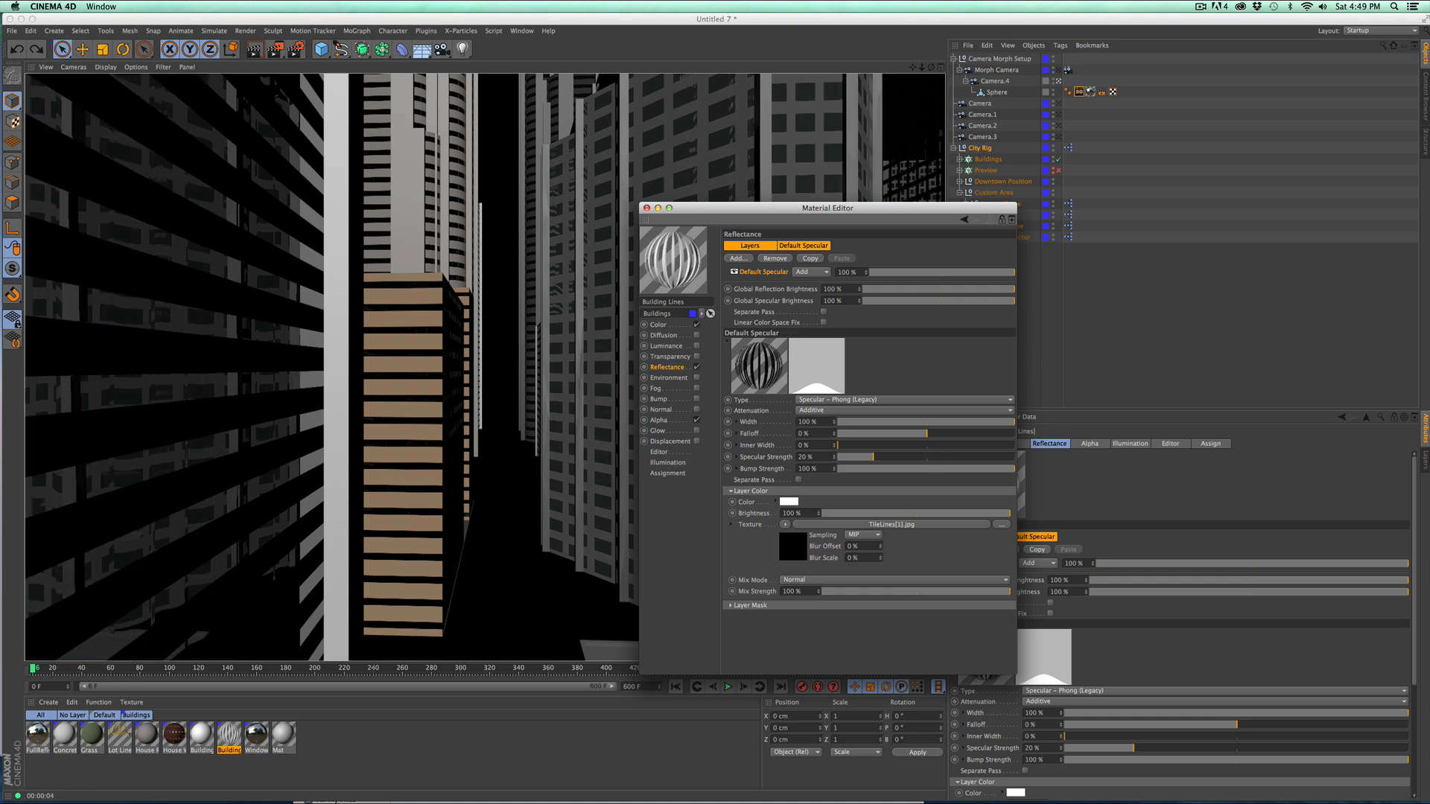
Step: Relink the Building Lines reflectance layer color texture to TileLines[1].jpg from the GSG_City_Kit tex folder and close the Material Editor
left_click(1423, 105)
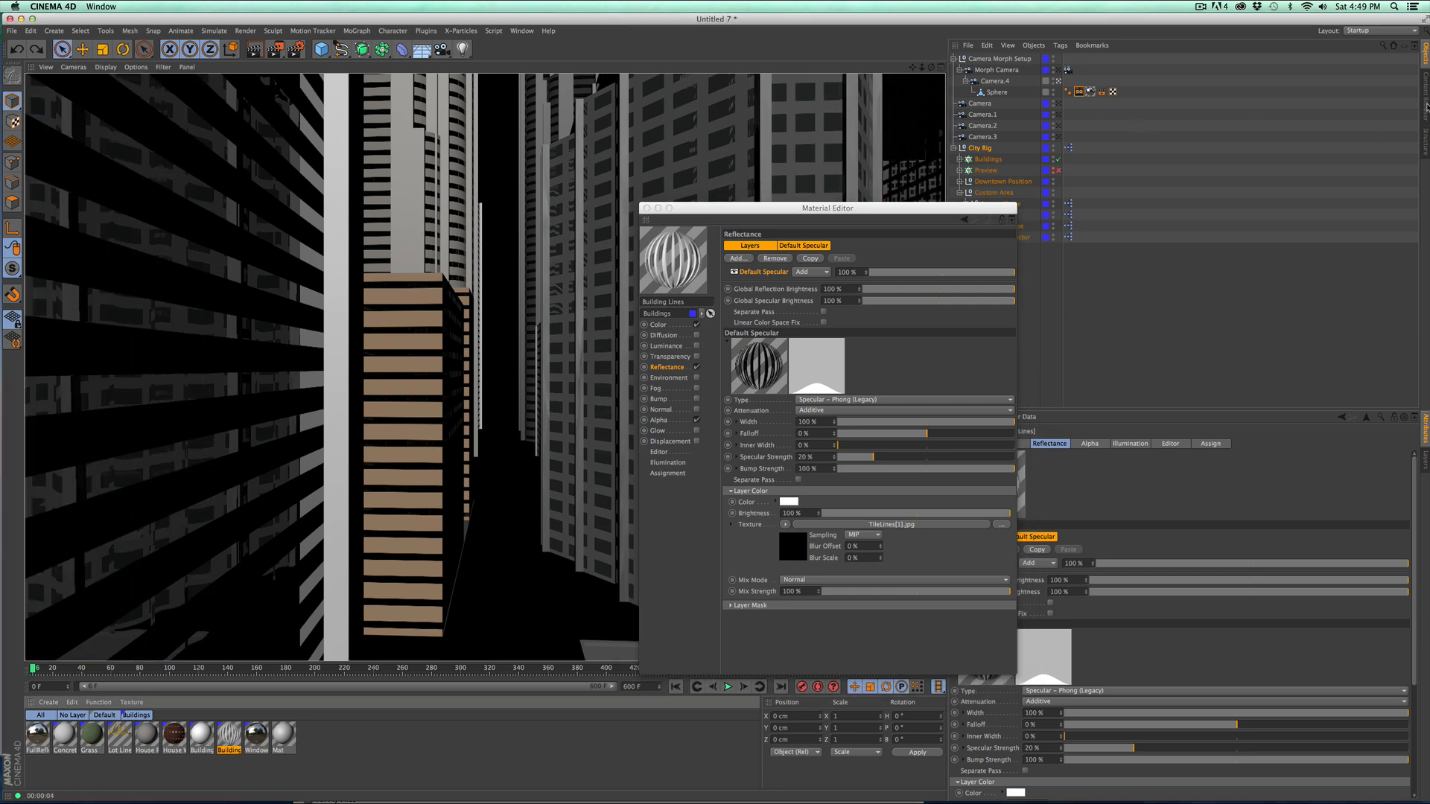
left_click_drag(893, 208, 721, 232)
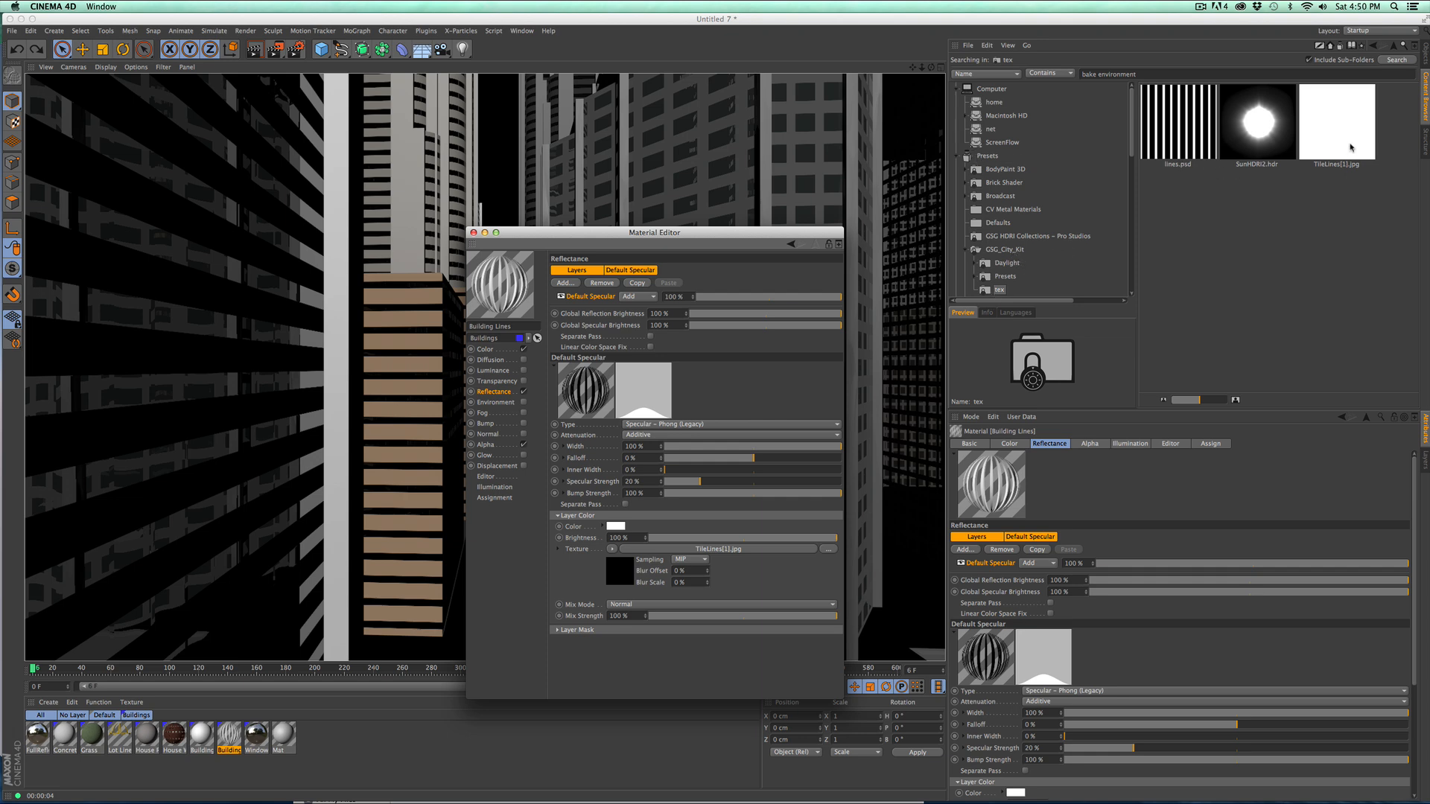
left_click_drag(1346, 141, 735, 549)
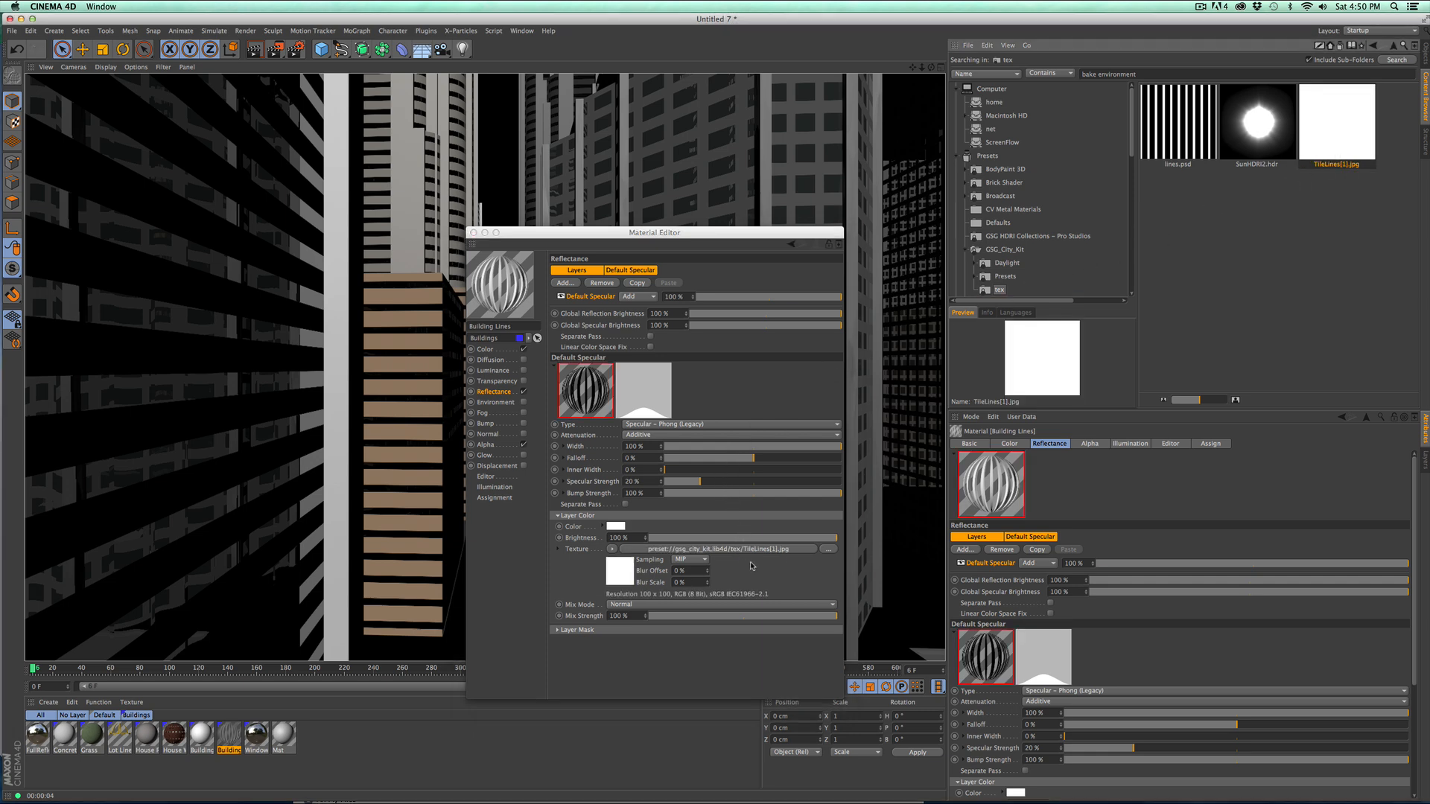
left_click_drag(484, 232, 519, 229)
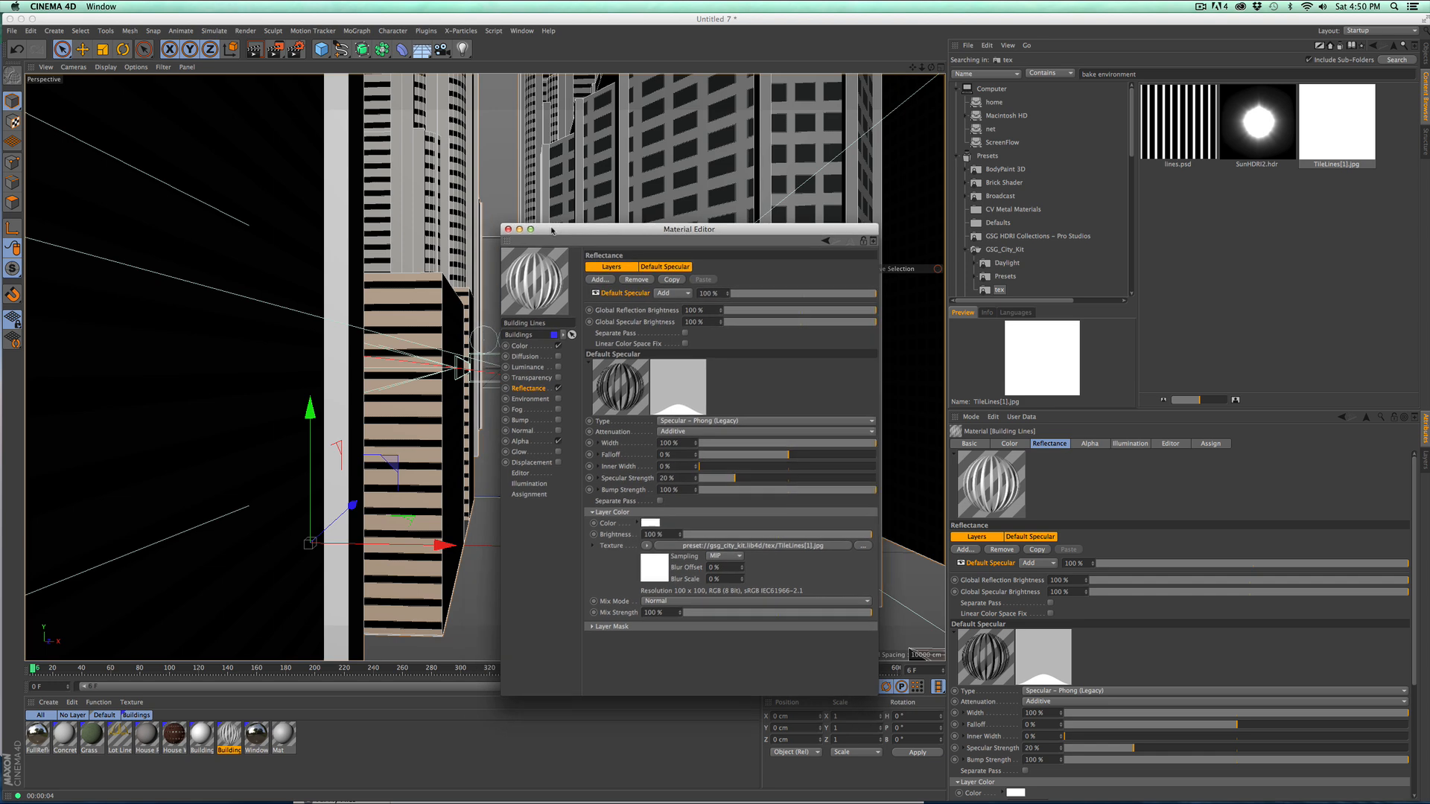
left_click(508, 230)
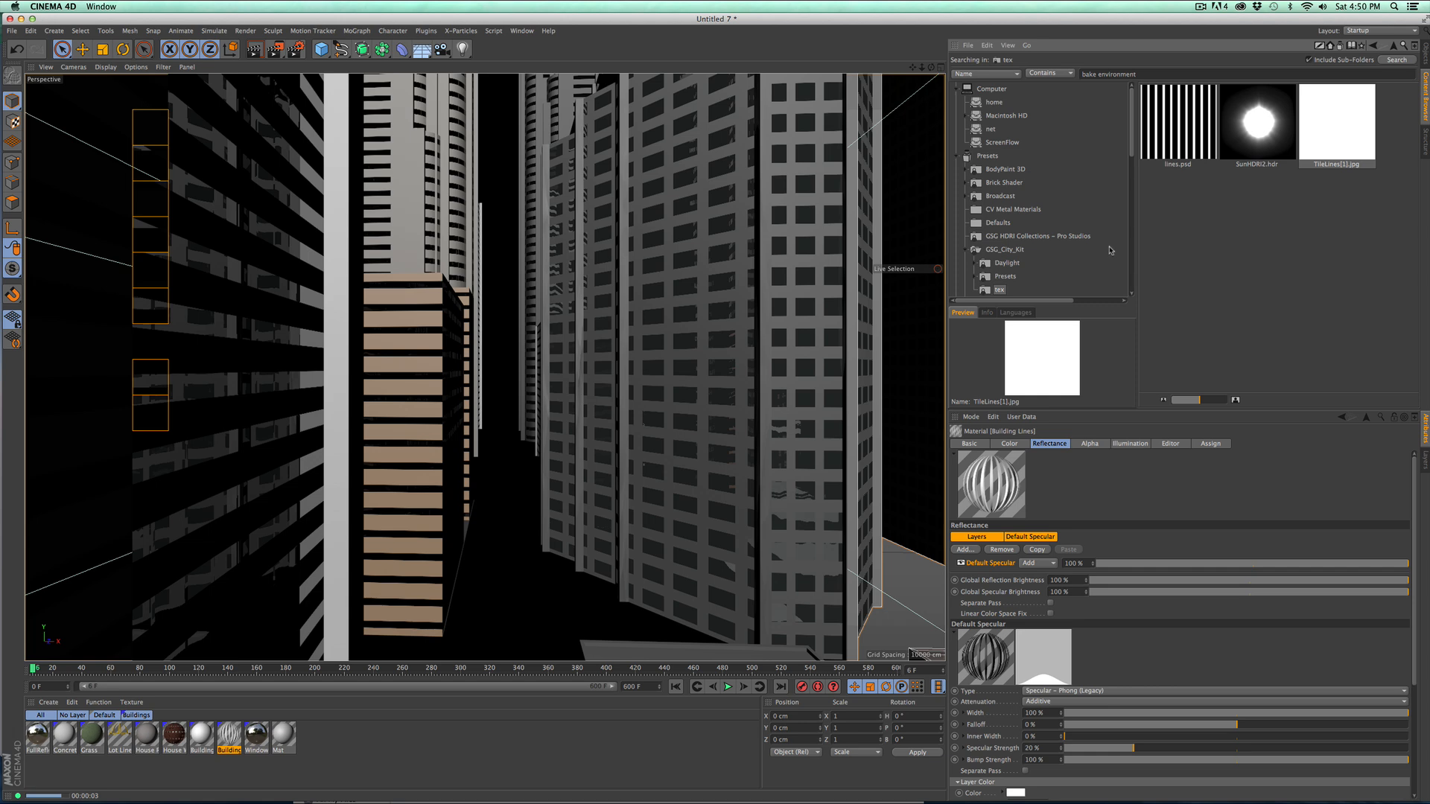
Step: Add the Sphere's Texture tag to the Bake Texture tag's Texture Tags and bake, overwriting the existing Big0Reflection.mov
left_click(1415, 63)
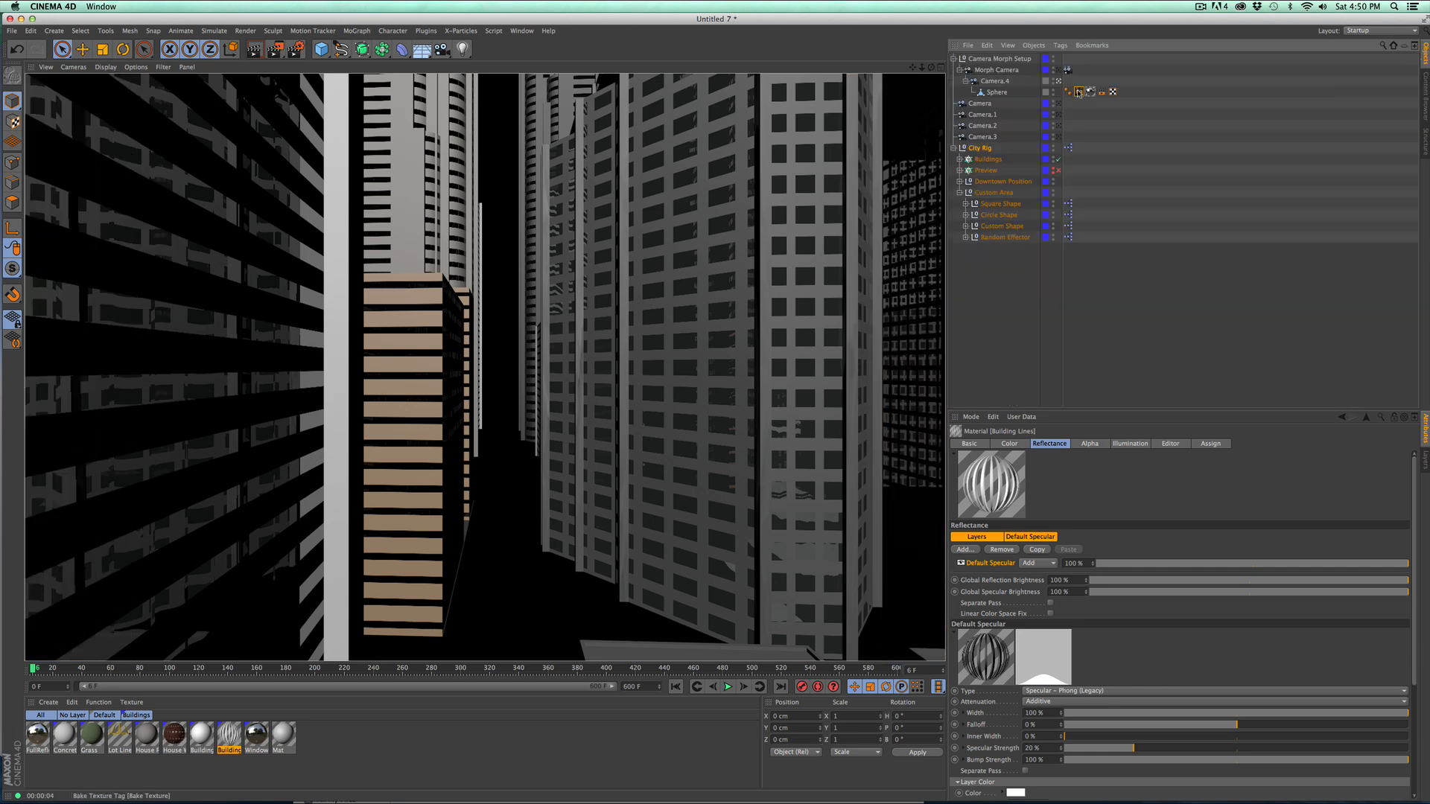
left_click(1082, 127)
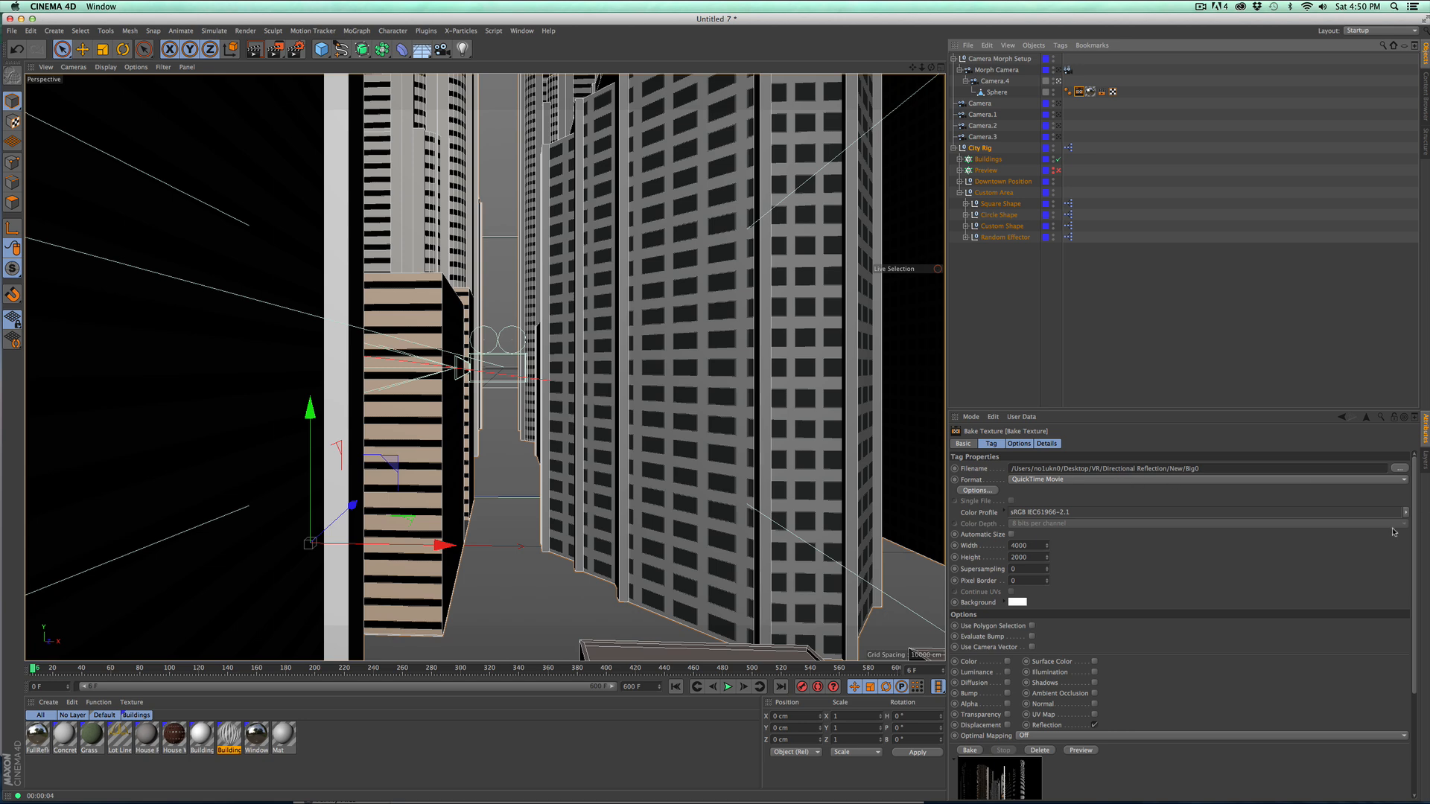
scroll(1407, 537, "down", 5)
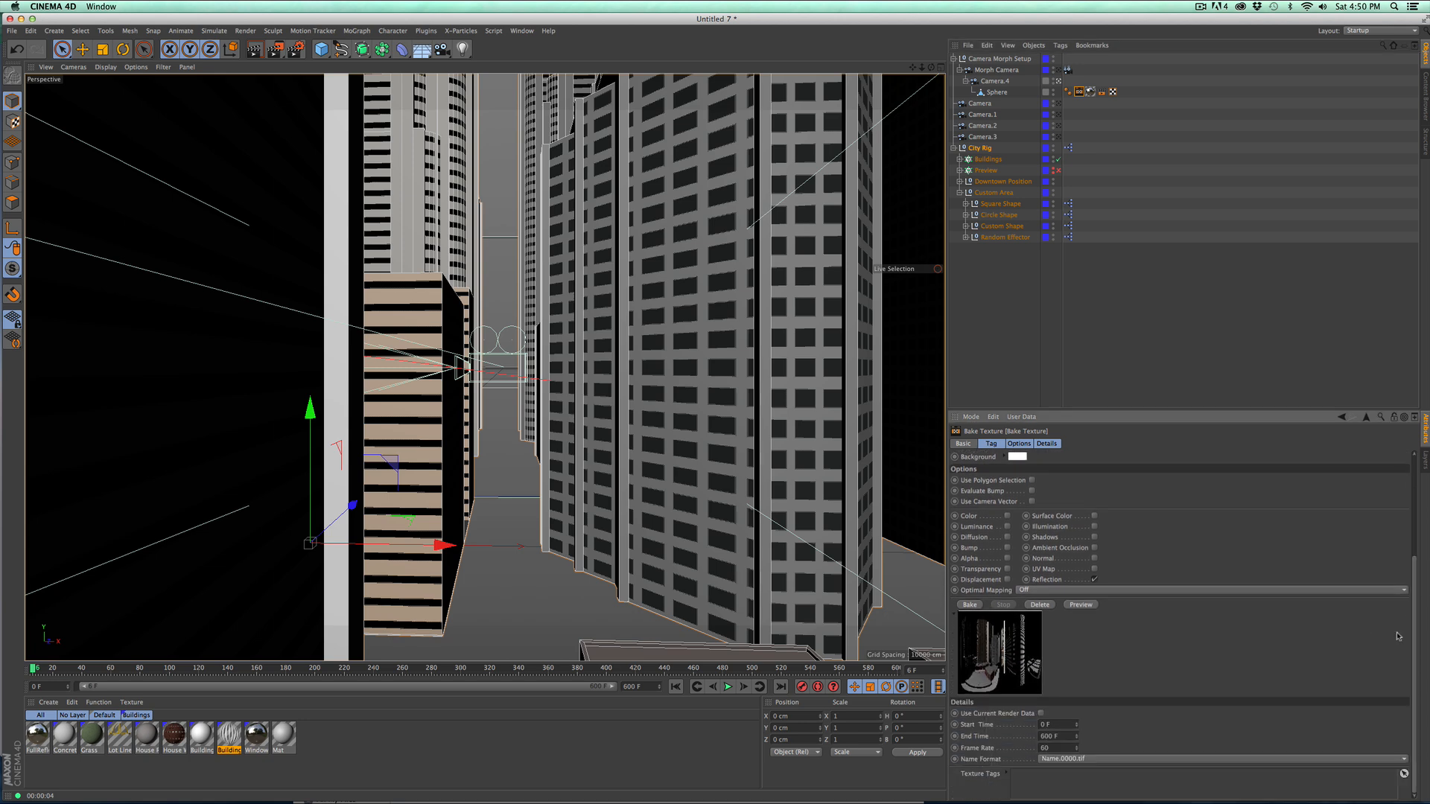
scroll(1415, 615, "up", 5)
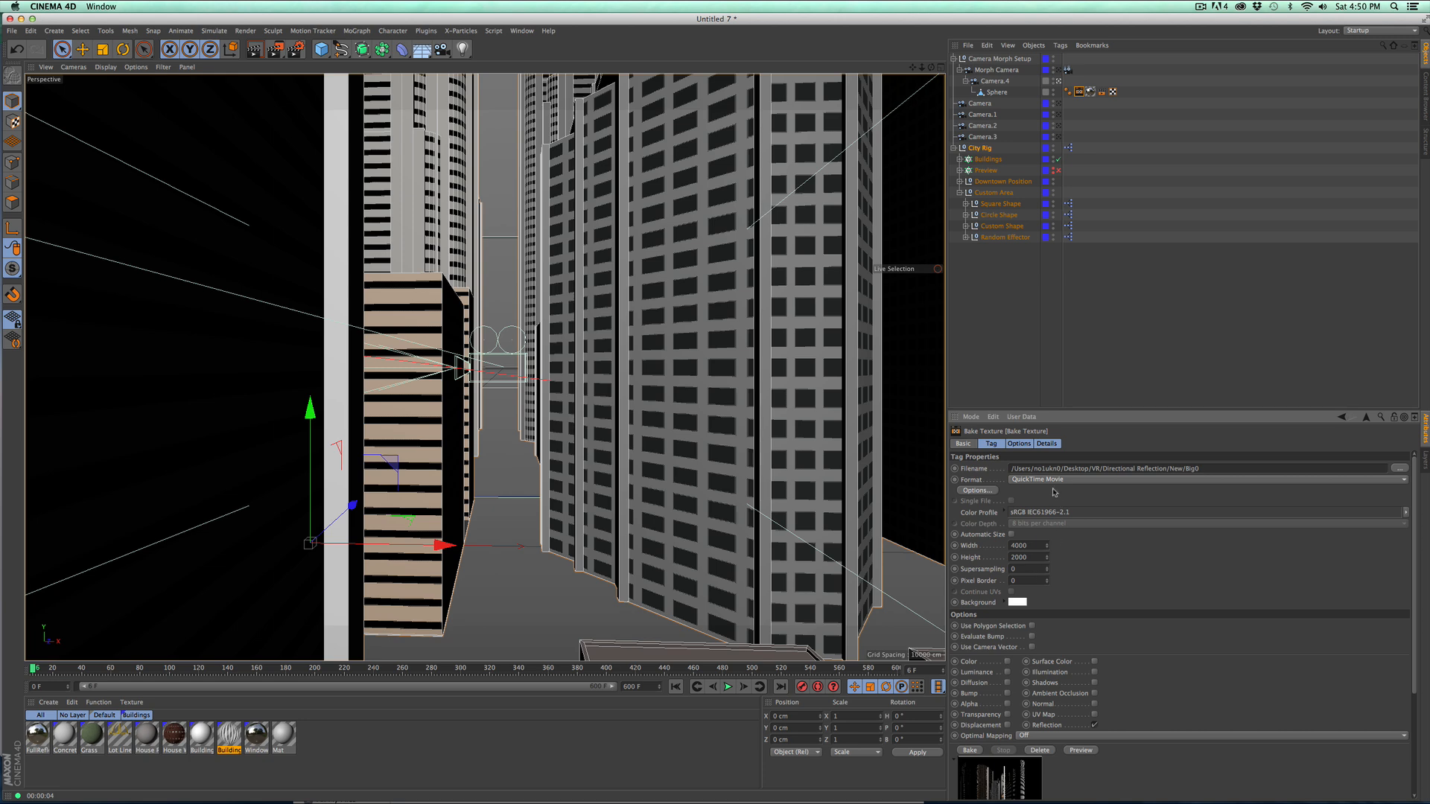
scroll(1424, 596, "down", 2)
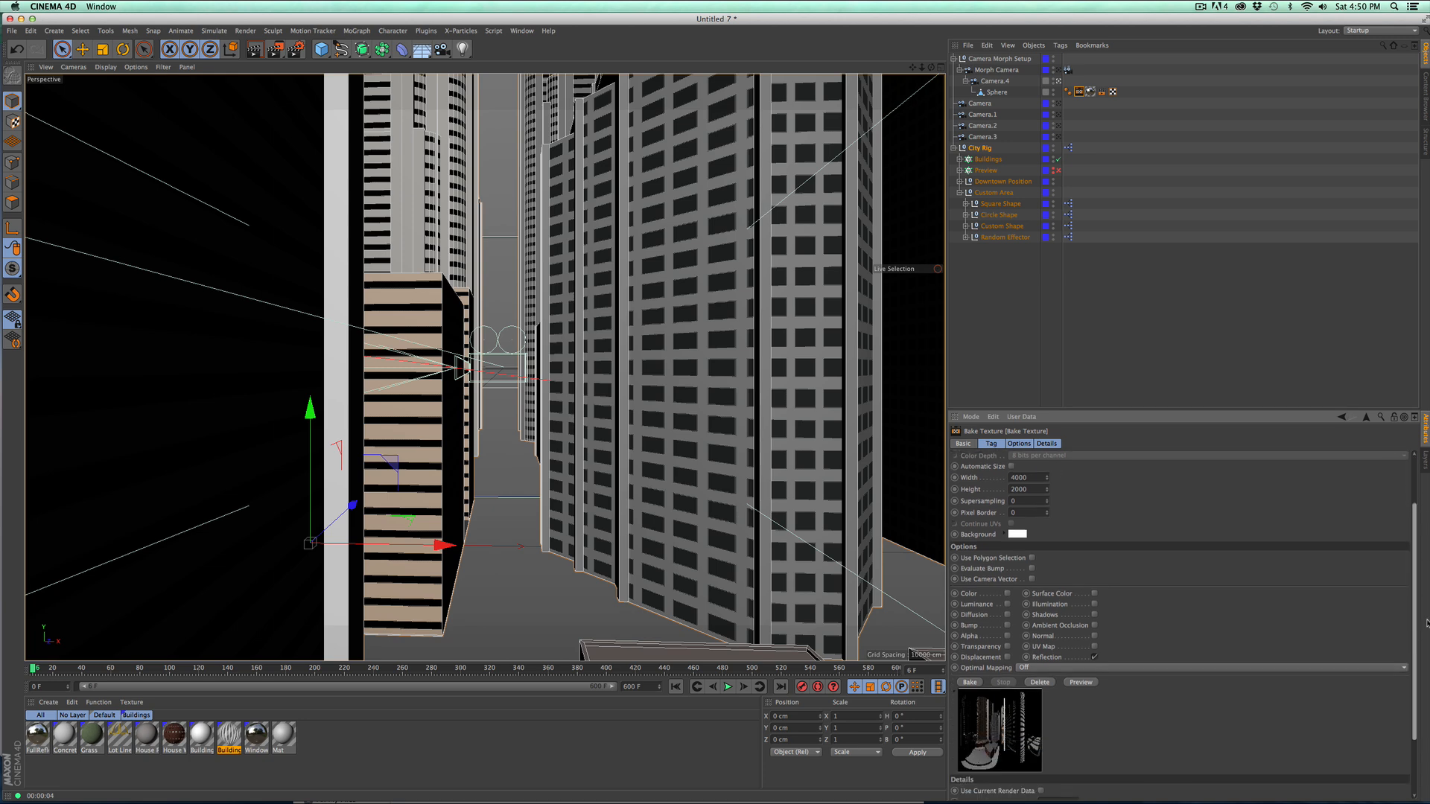
scroll(1382, 736, "down", 2)
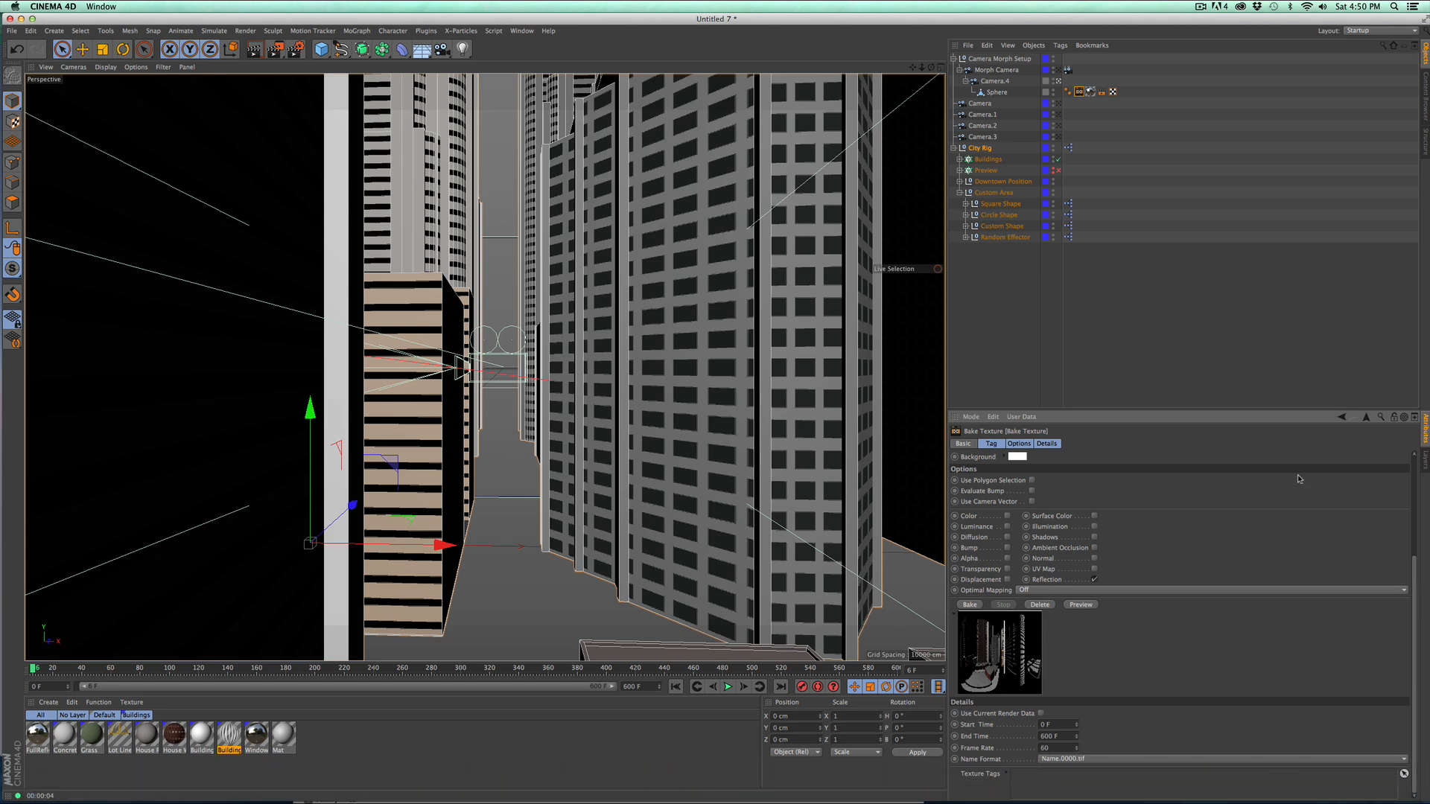
left_click_drag(1416, 569, 1419, 573)
left_click_drag(1092, 92, 1050, 777)
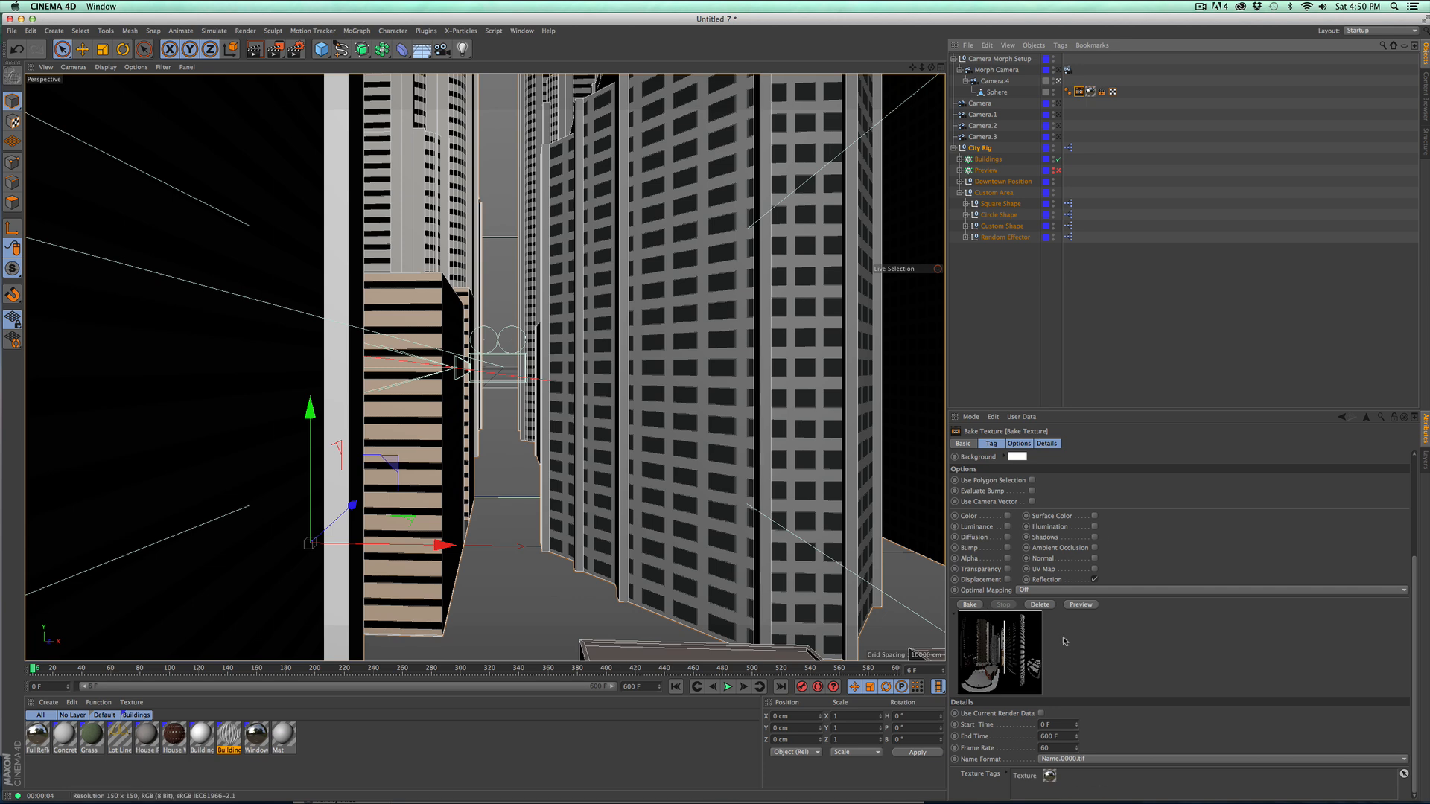
left_click(971, 605)
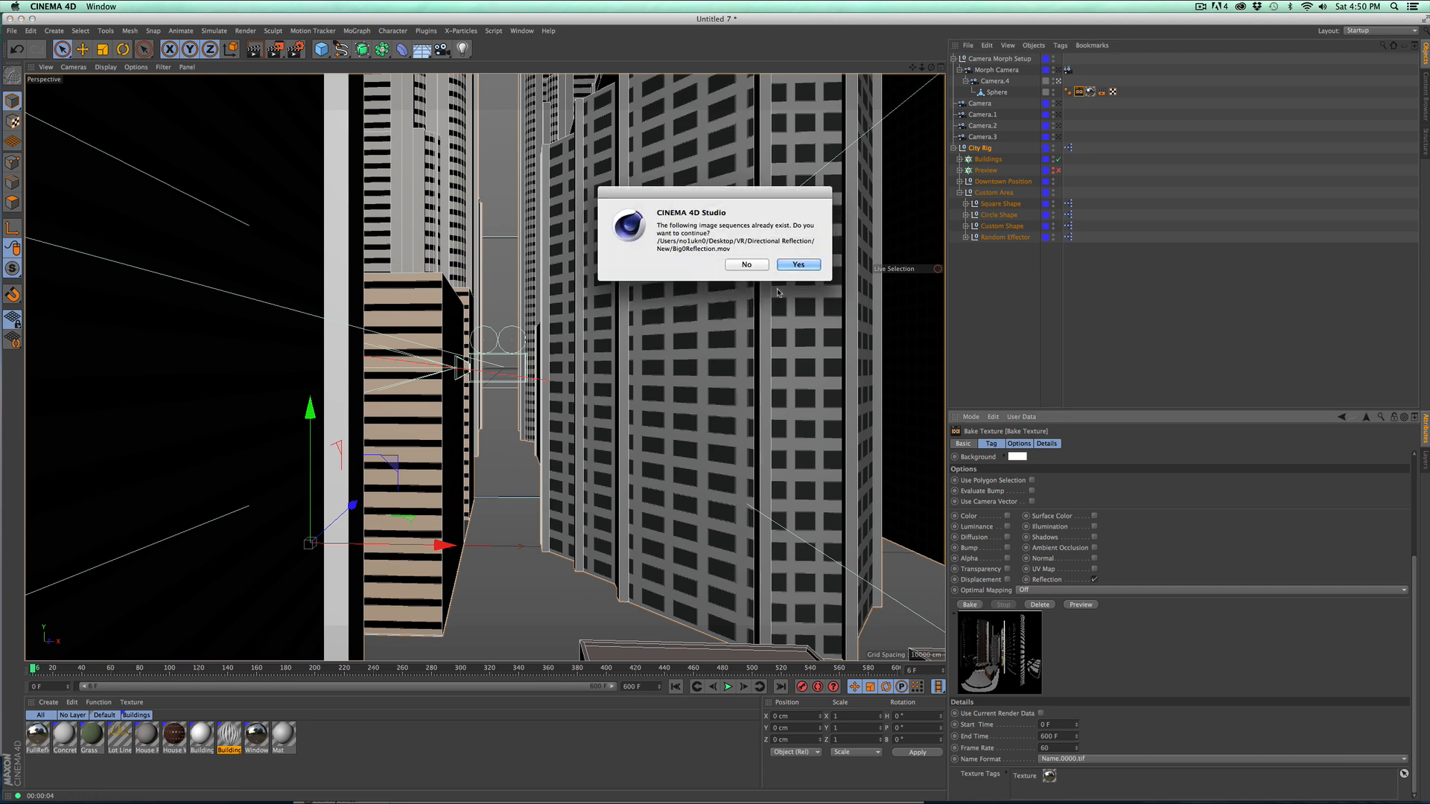
left_click(798, 265)
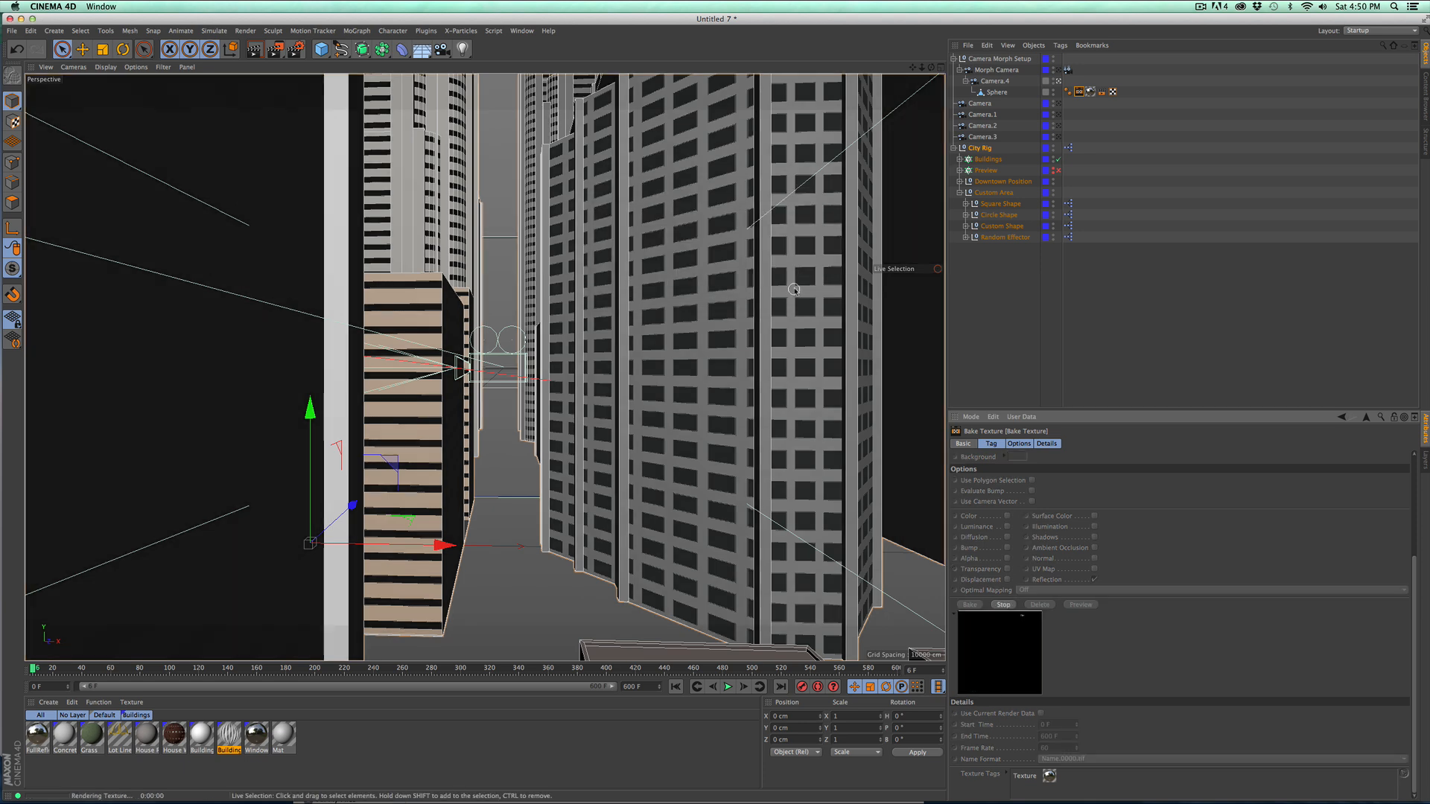